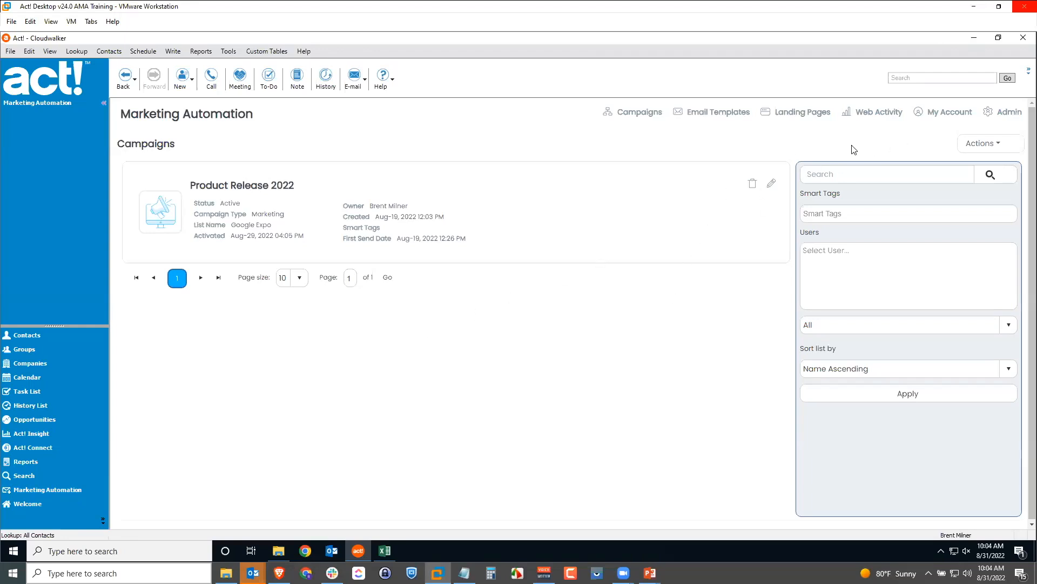
Save the My Profile page unchanged, keeping US Mountain Standard Time, English and both email alerts
left_click(945, 116)
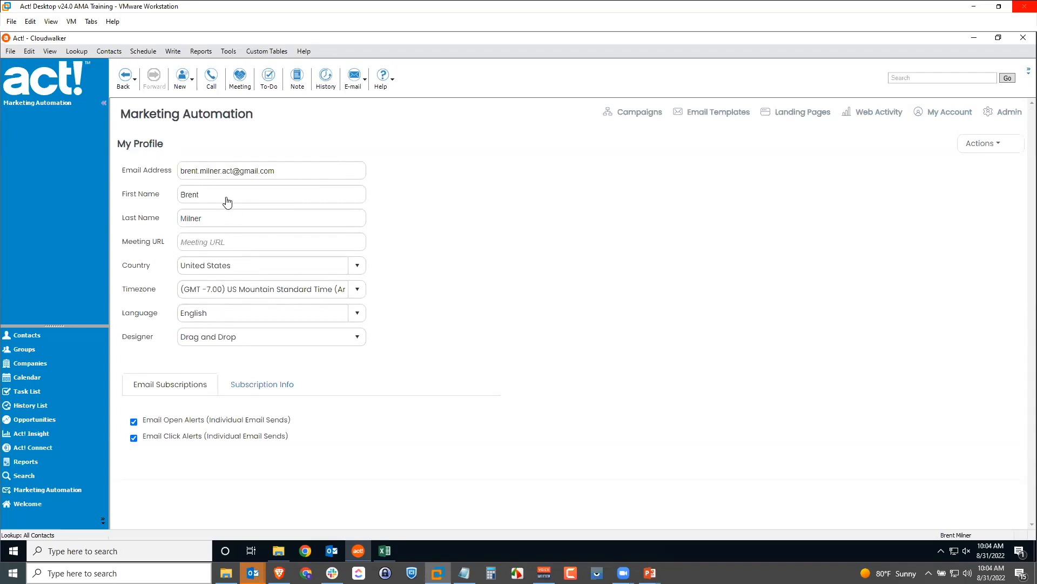
left_click(289, 170)
left_click(982, 147)
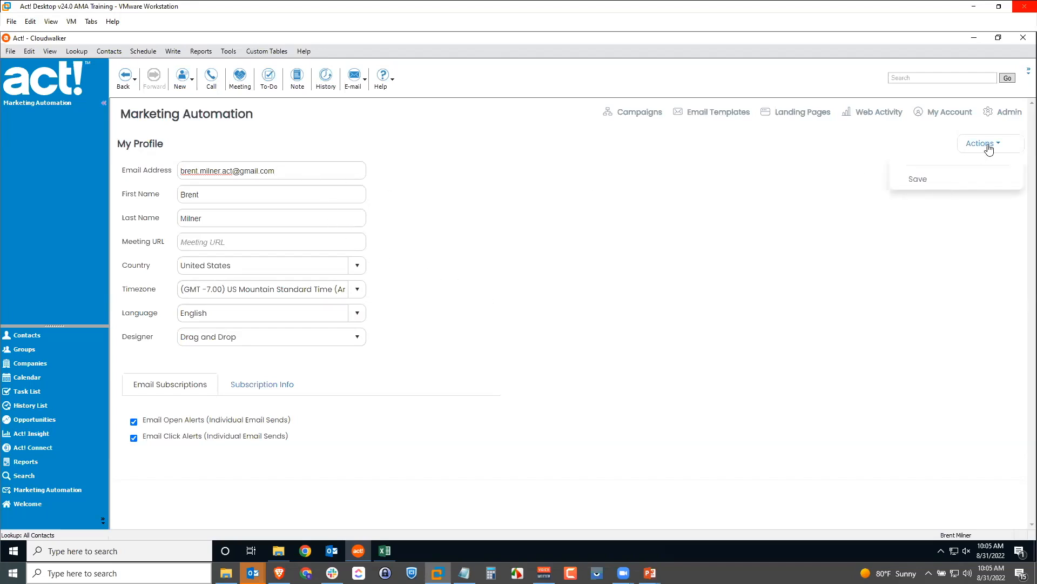
left_click(920, 183)
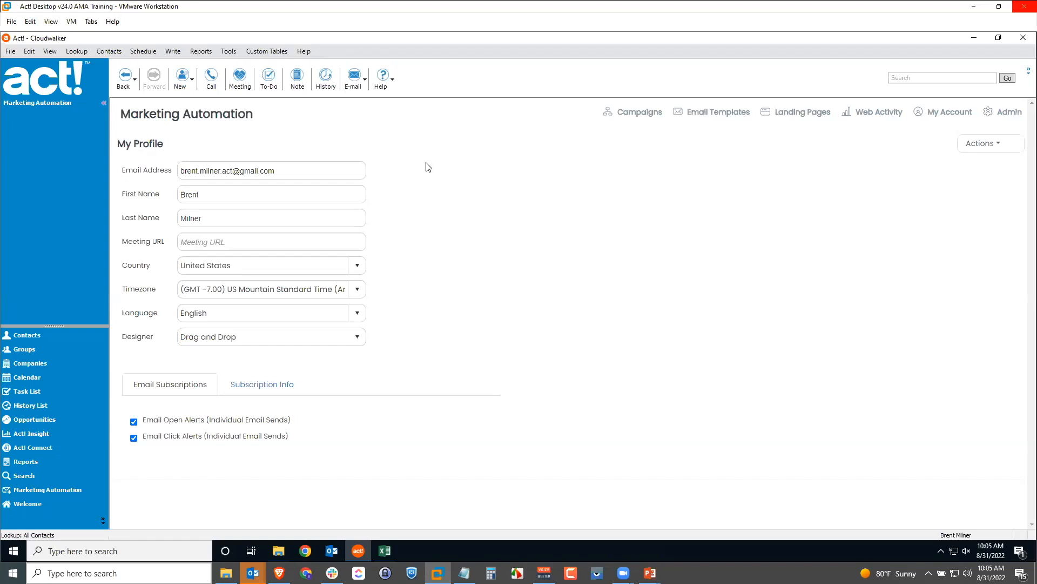
Exit Act!, relaunch it, and log back on to the Cloudwalker database
left_click(10, 51)
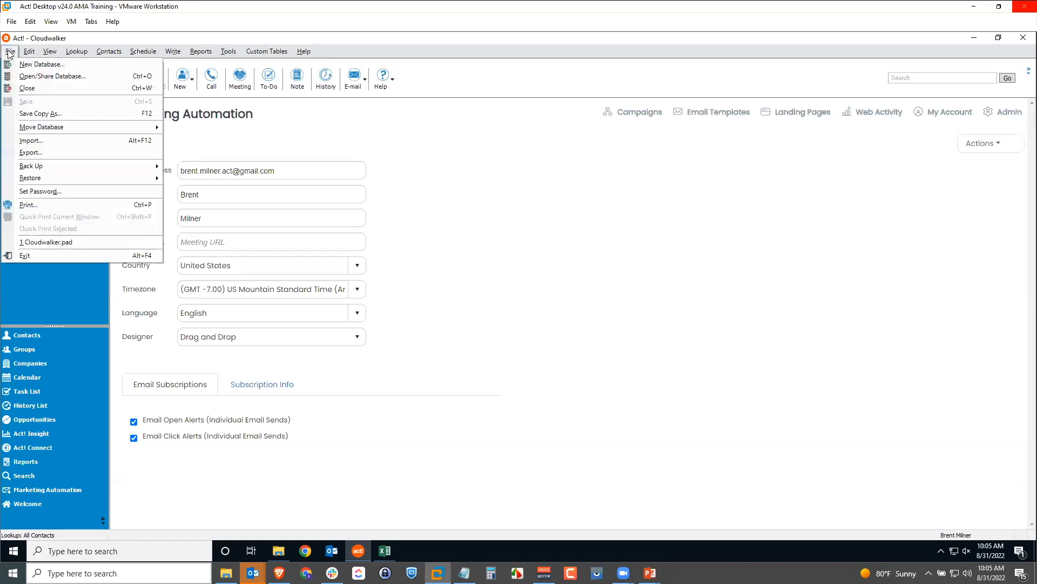
left_click(38, 255)
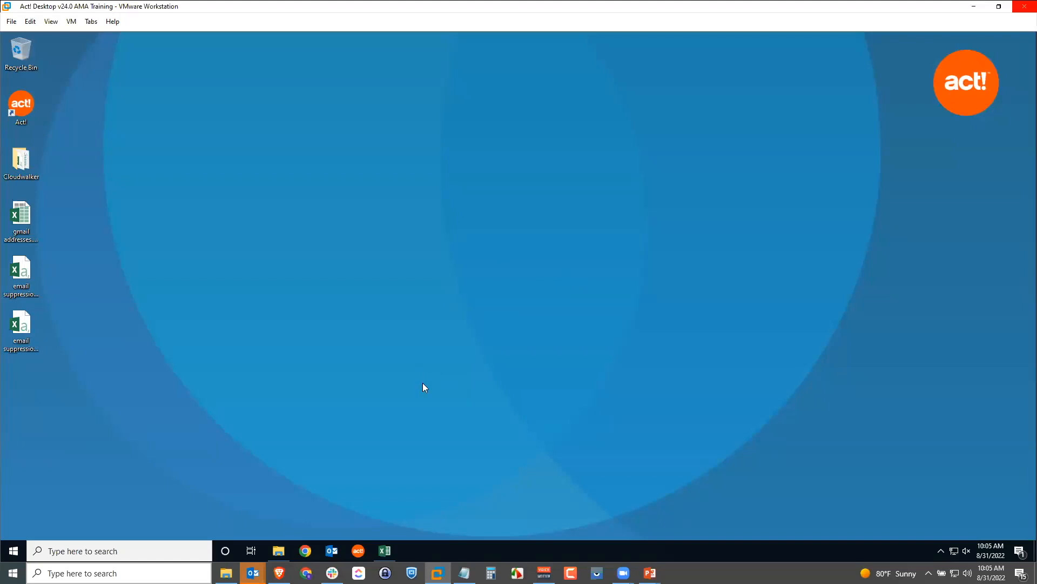
left_click(349, 549)
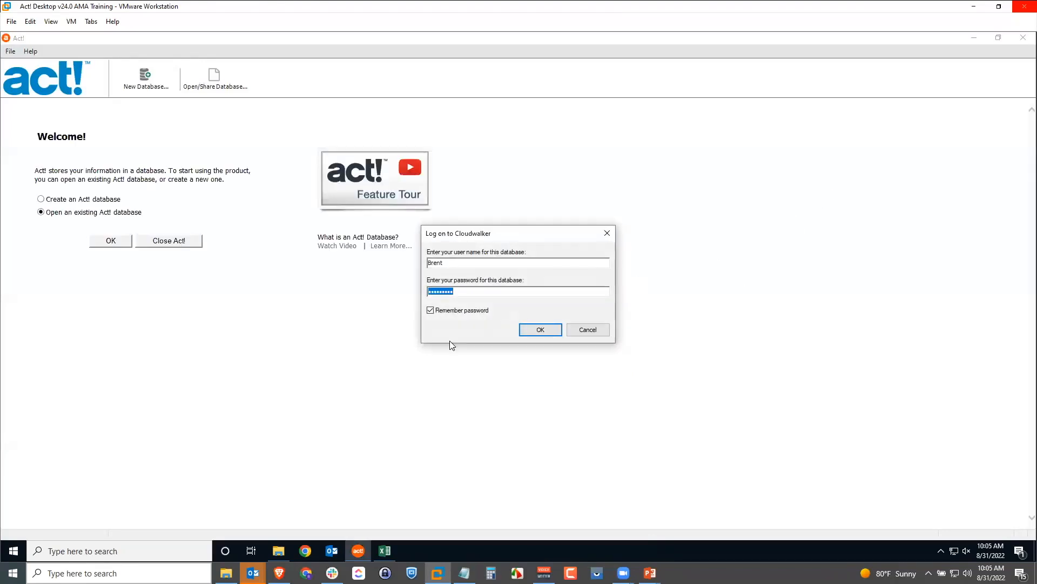
left_click(541, 330)
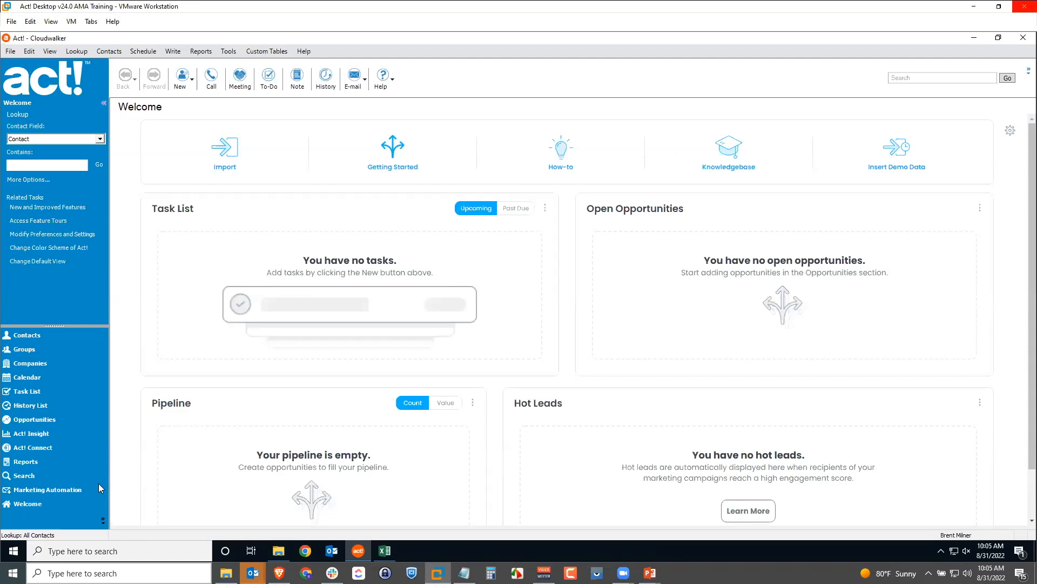
Go to Marketing Automation admin and expand the 'What would you like?' settings dropdown
left_click(56, 489)
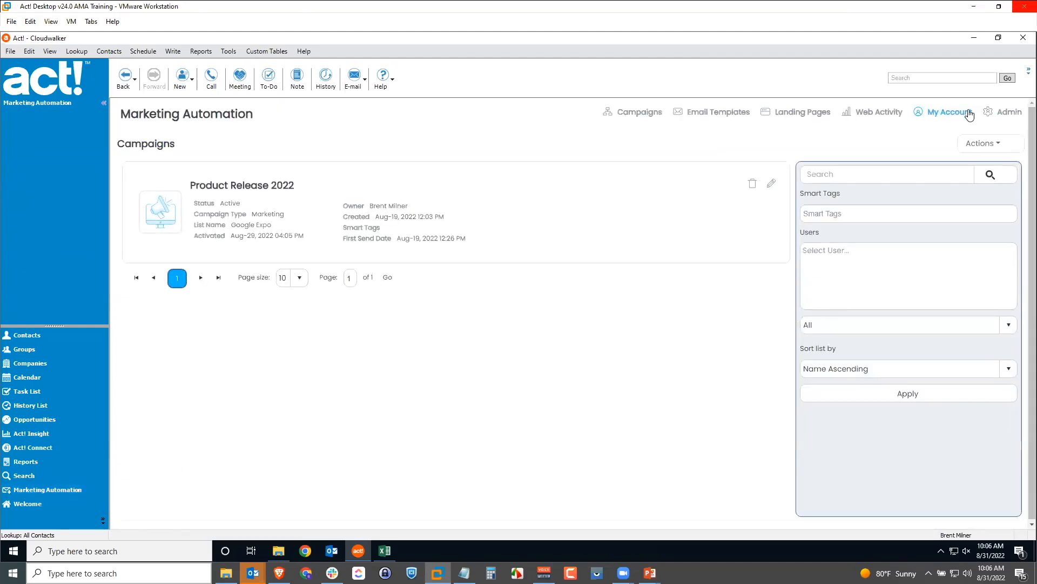
left_click(1007, 115)
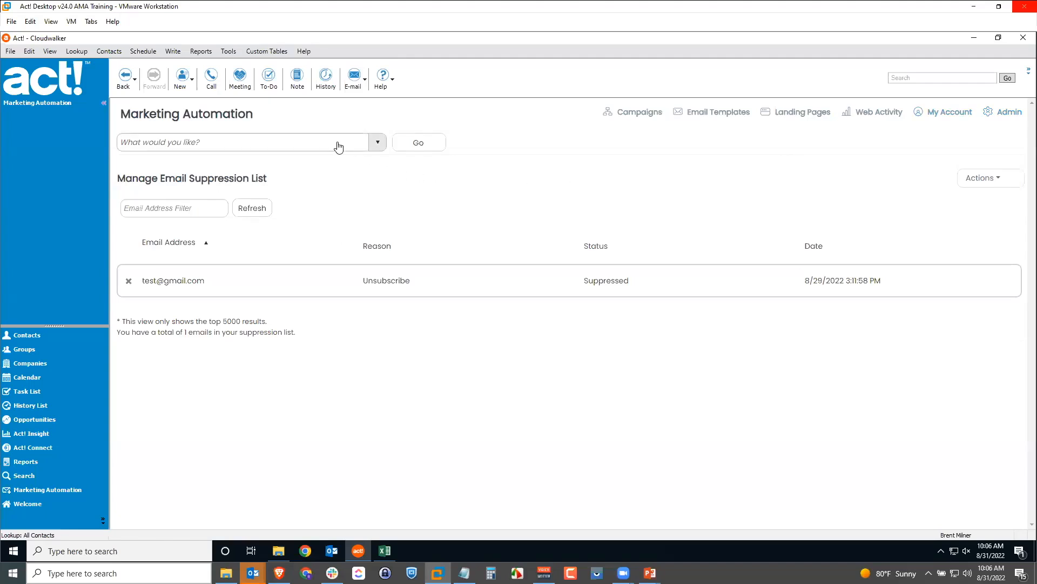
left_click(377, 143)
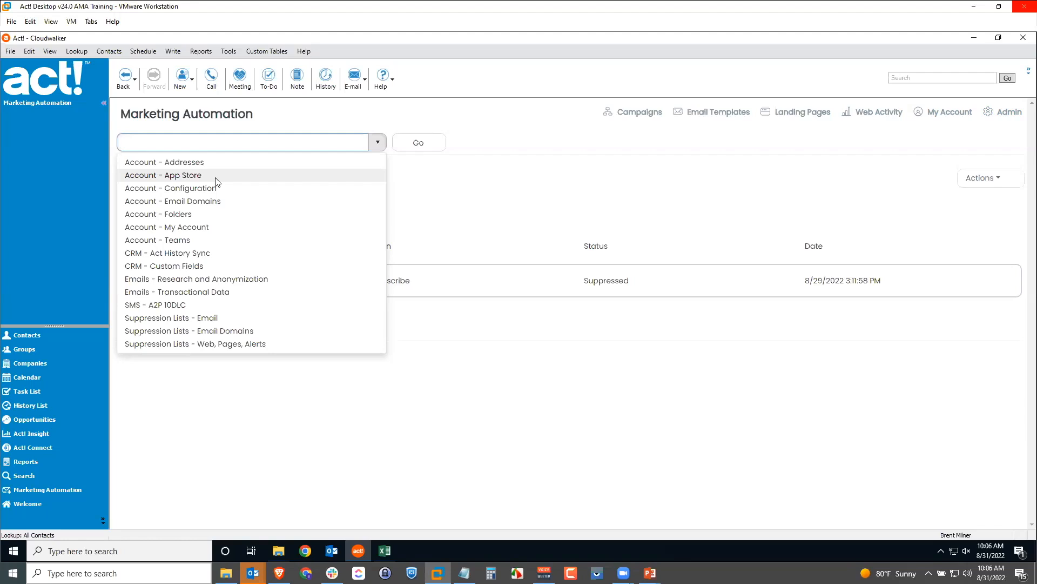
Load the Suppression Lists - Email page showing one Unsubscribe address
left_click(198, 318)
left_click(413, 143)
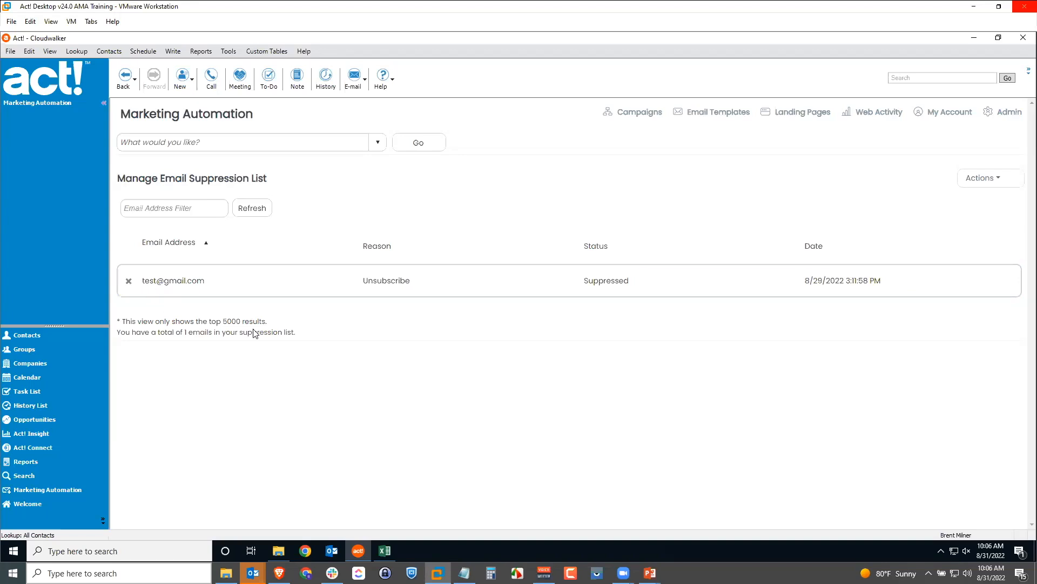
left_click(385, 550)
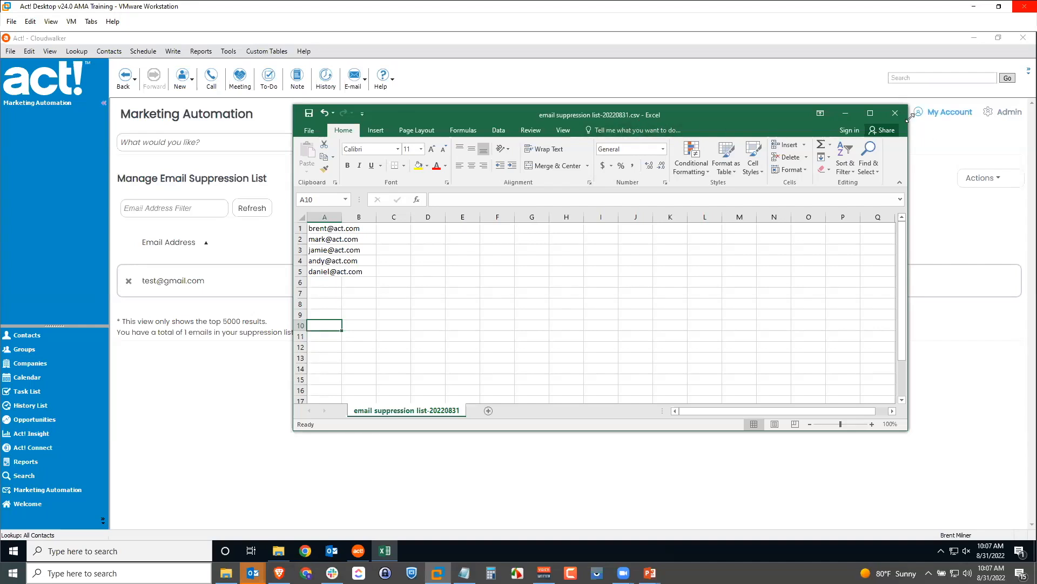
left_click(846, 114)
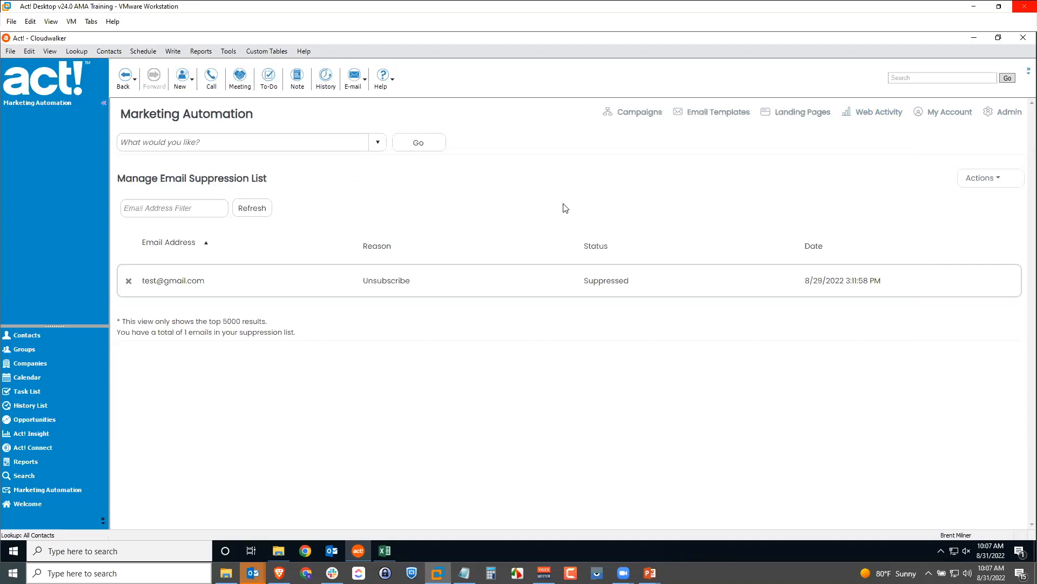
Start a suppression list import and attach email suppression list-20220831.csv
left_click(982, 180)
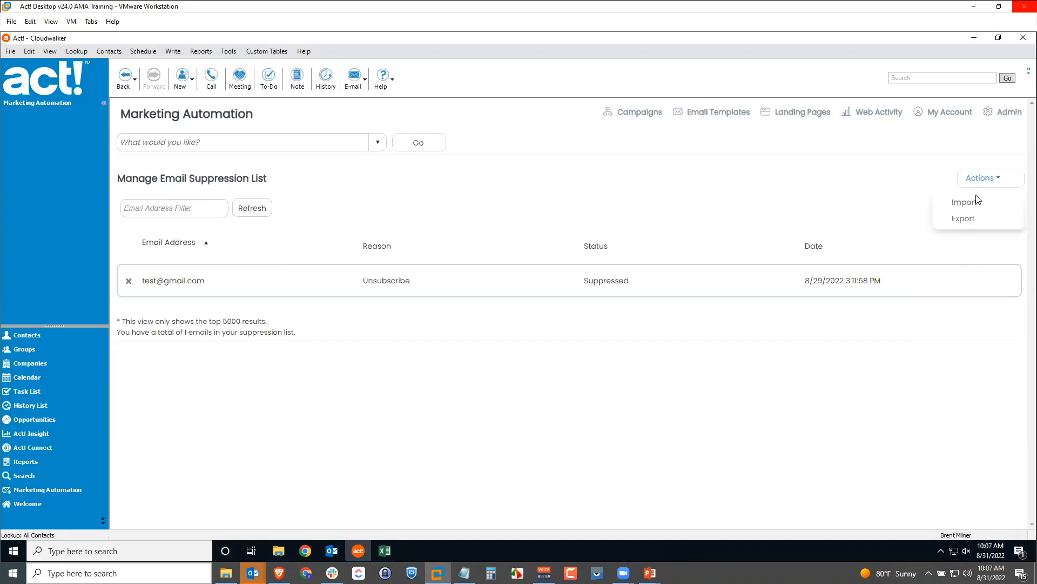
left_click(969, 202)
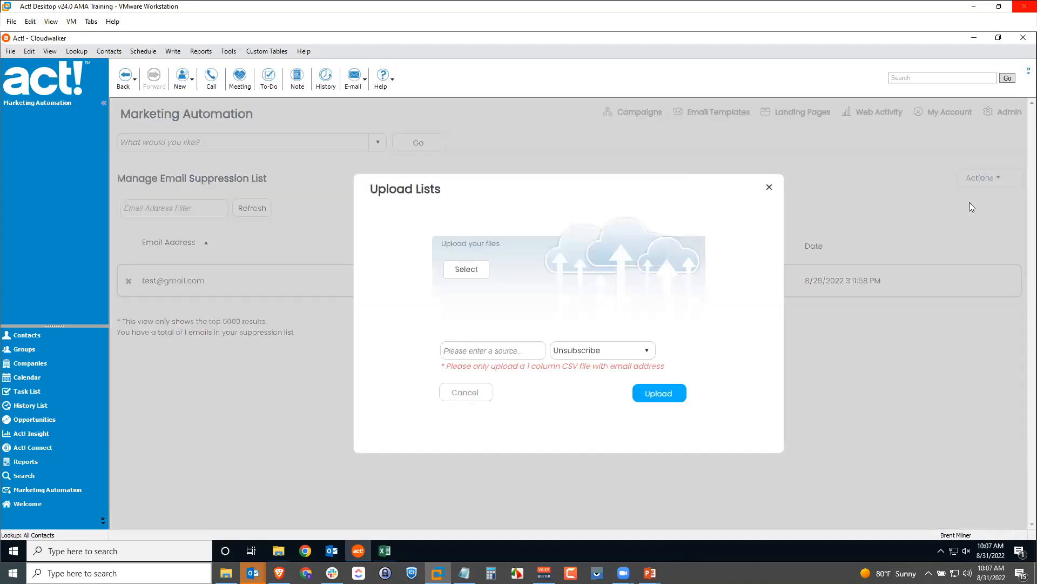
left_click(470, 273)
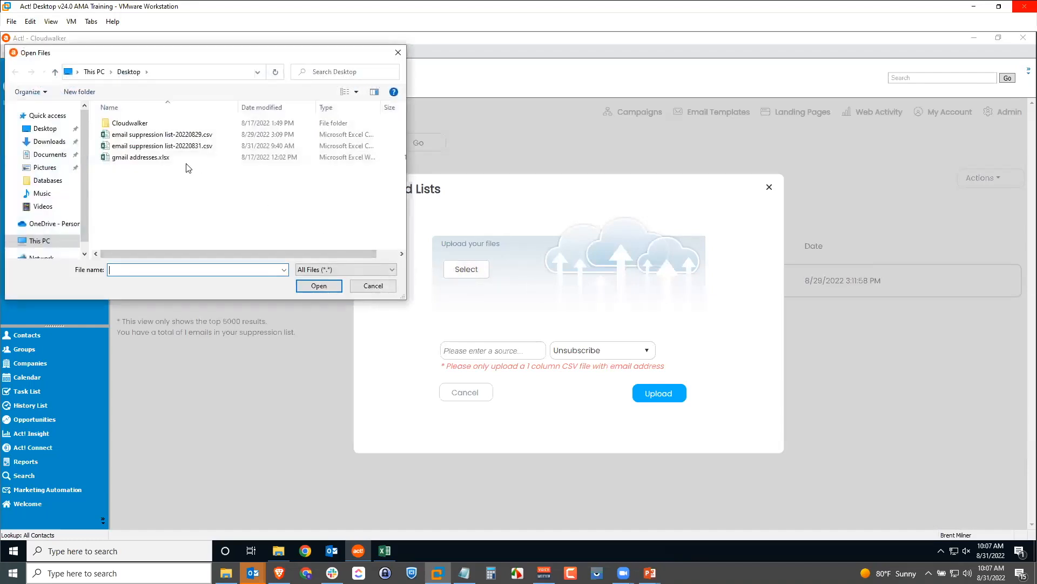
left_click(178, 147)
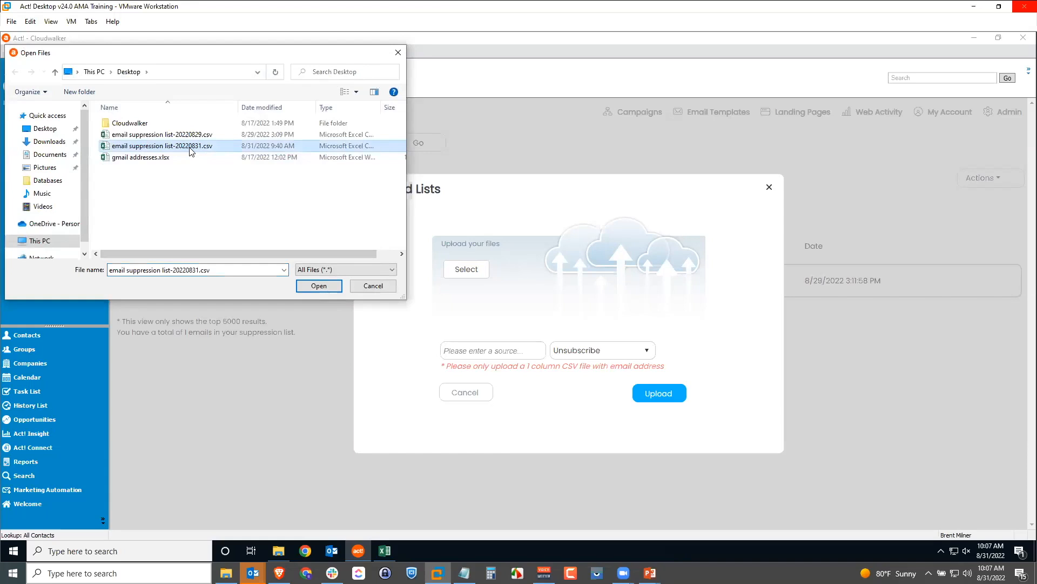
left_click(303, 286)
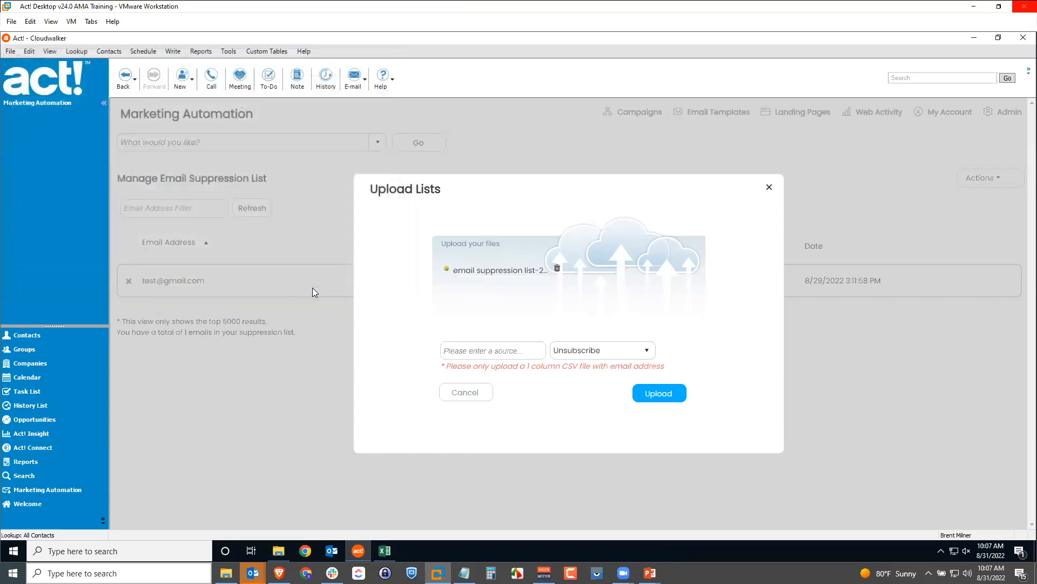
Name the source 'Excel Suppression List', keep reason Unsubscribe, upload, and close the window
left_click(501, 352)
type("Exce")
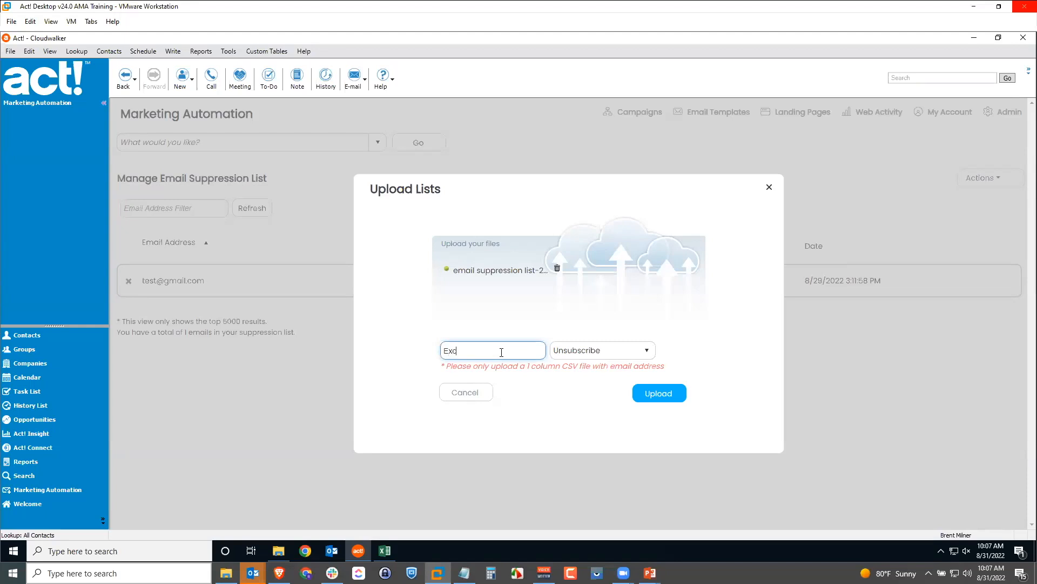
type("Suppression List")
left_click(588, 353)
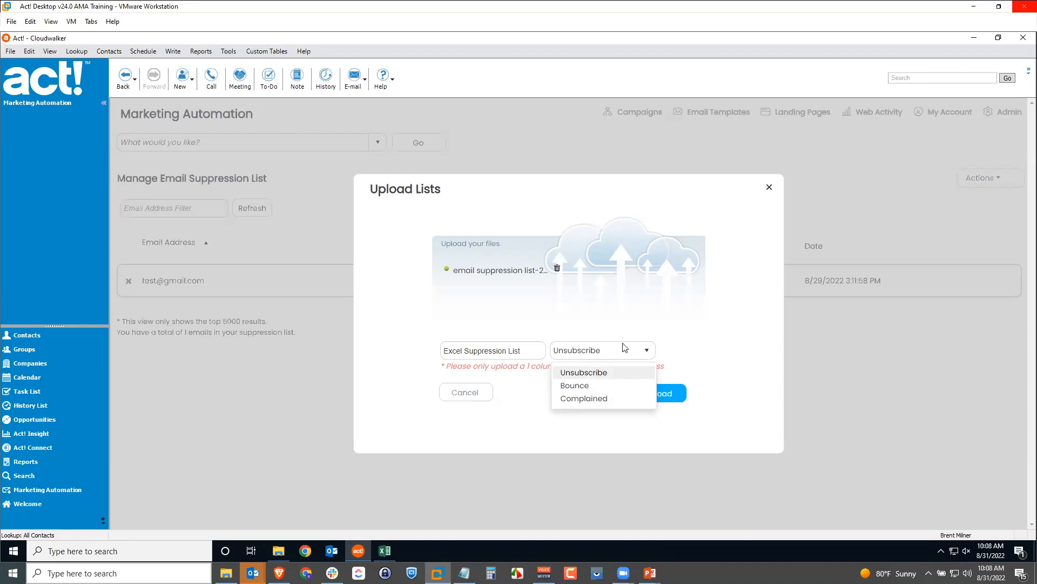
left_click(677, 349)
left_click(657, 390)
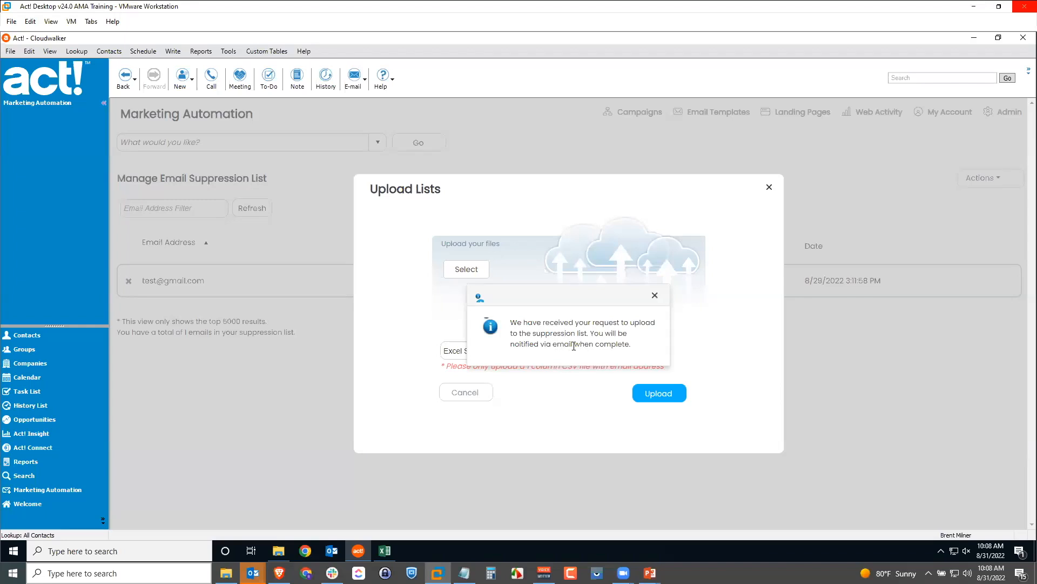
left_click(655, 295)
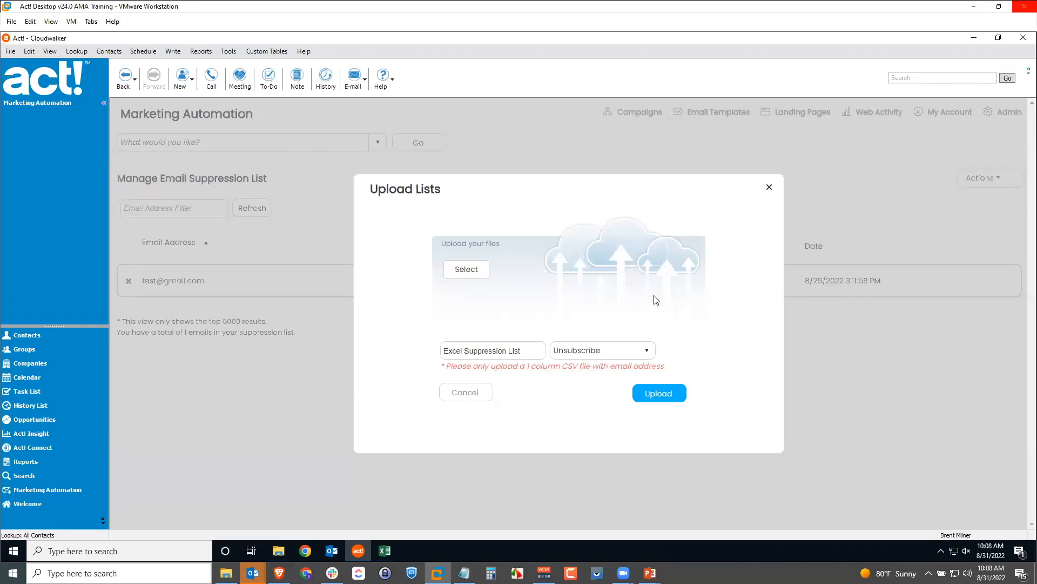
left_click(770, 187)
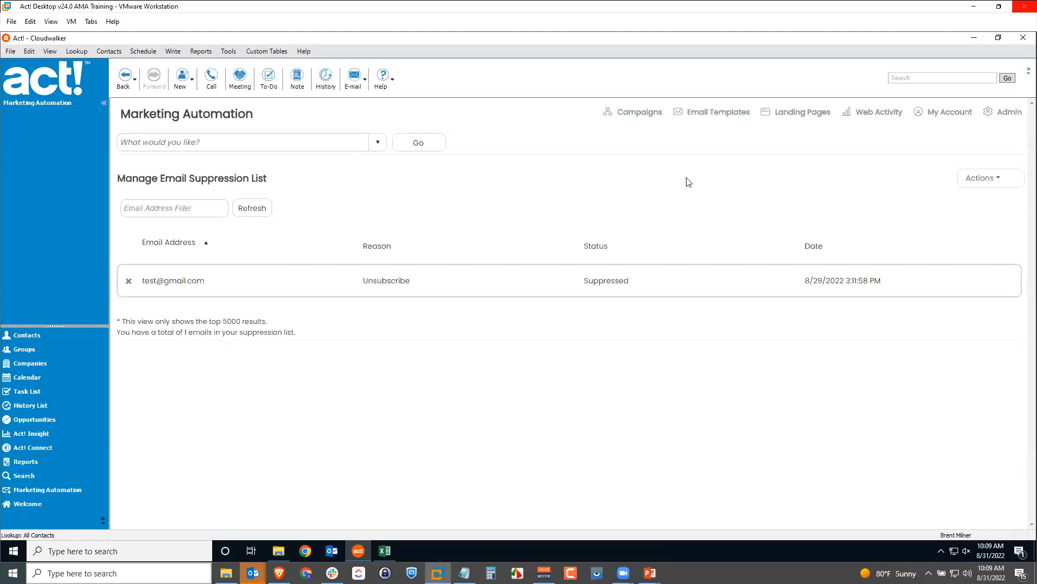
left_click(1006, 112)
Open Account - Configuration and save its company address, postal code and social links
left_click(378, 142)
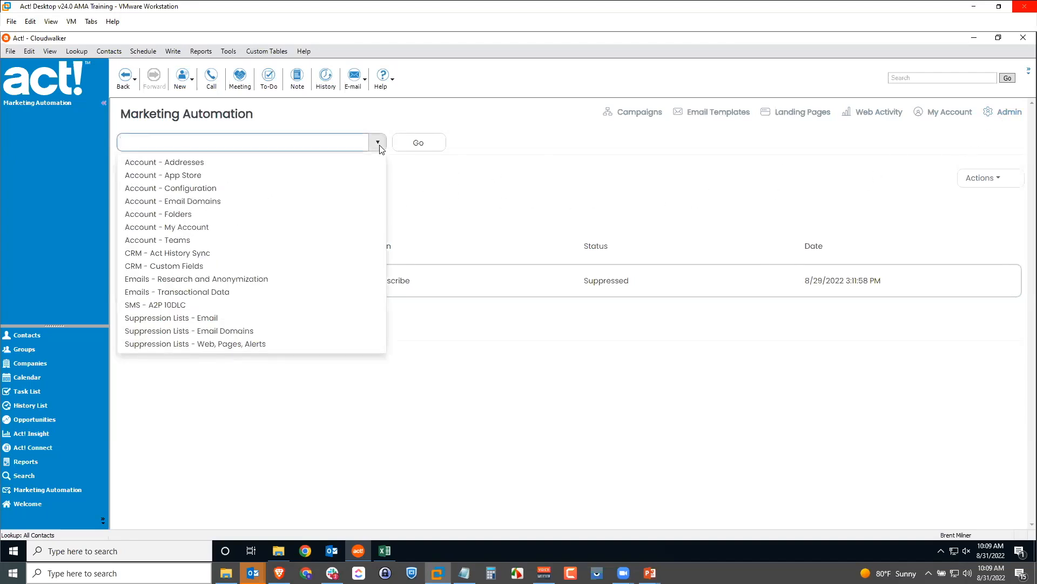
left_click(147, 193)
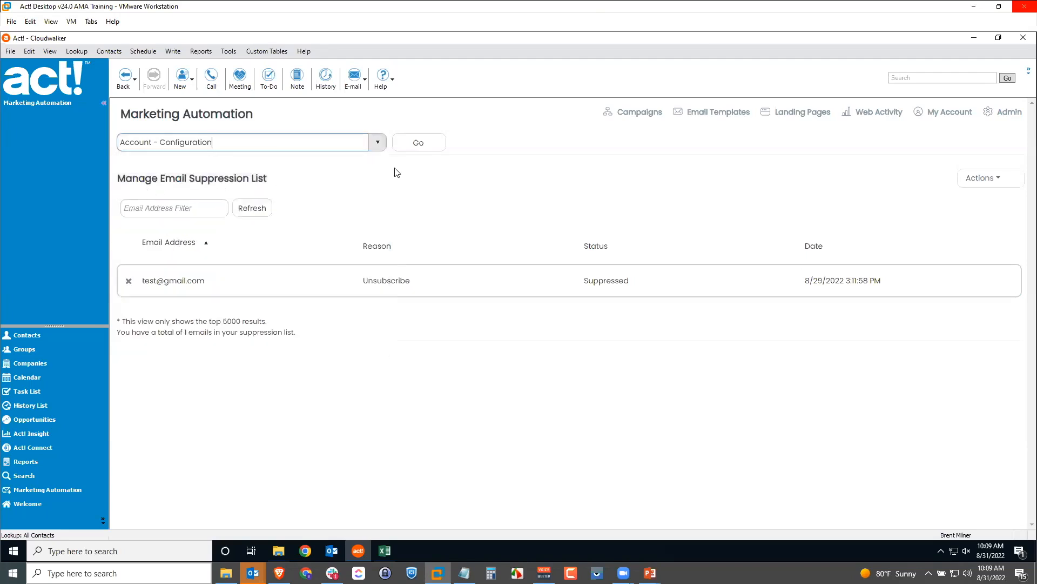
left_click(431, 147)
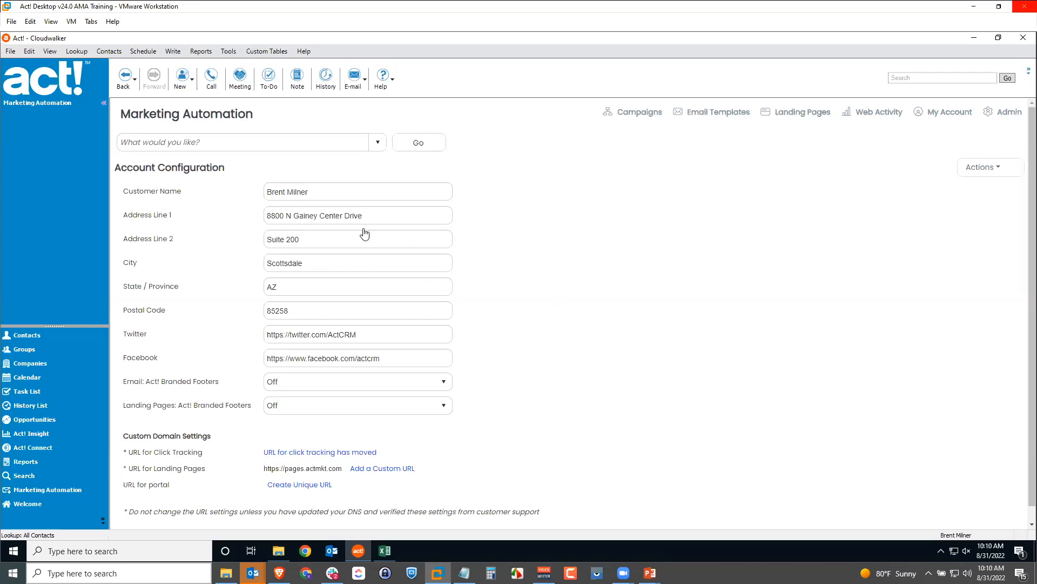
left_click(990, 170)
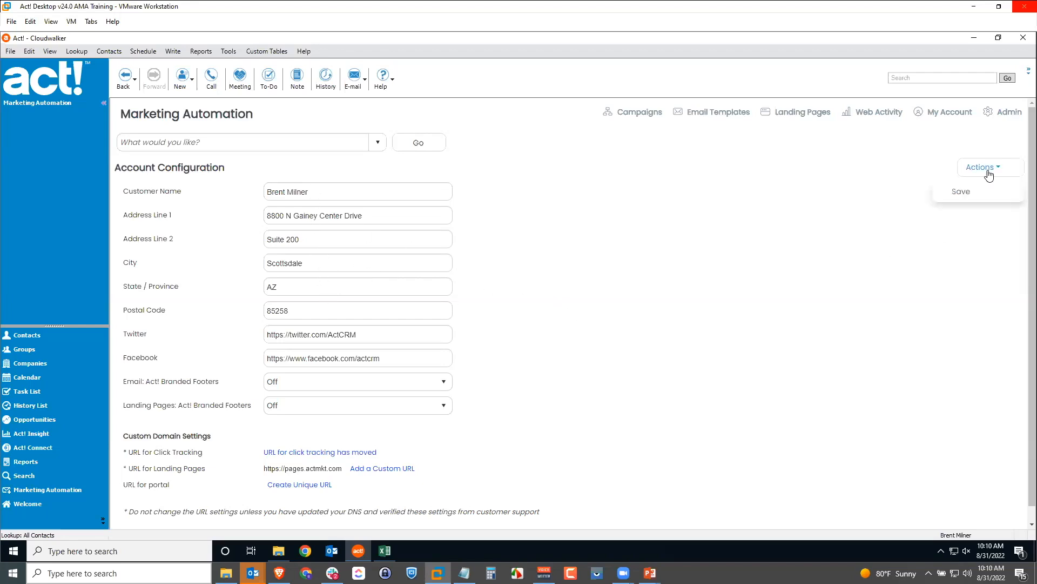
left_click(960, 195)
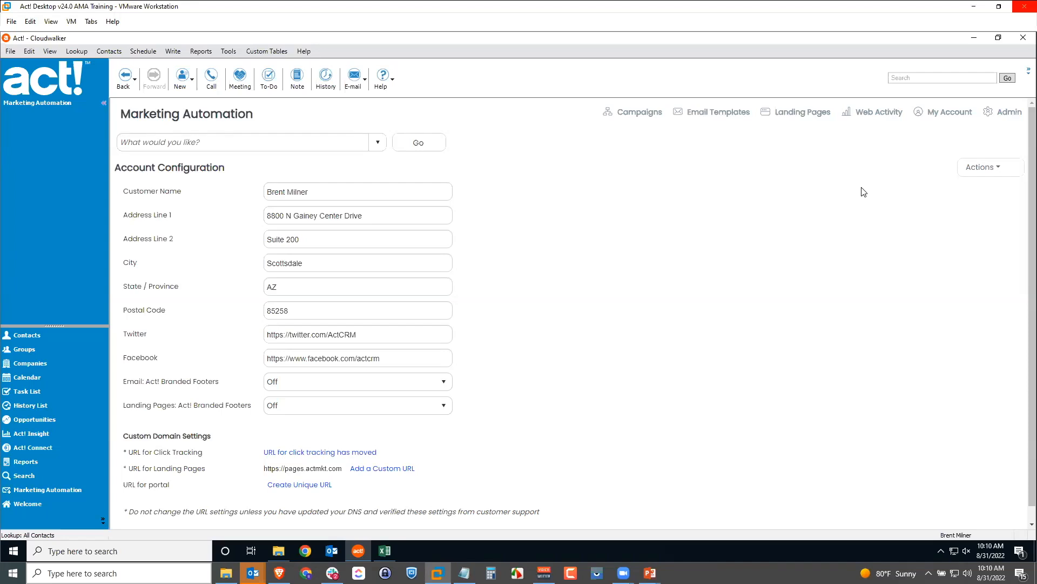
Go to Account - Addresses and start adding a new customer address
left_click(371, 144)
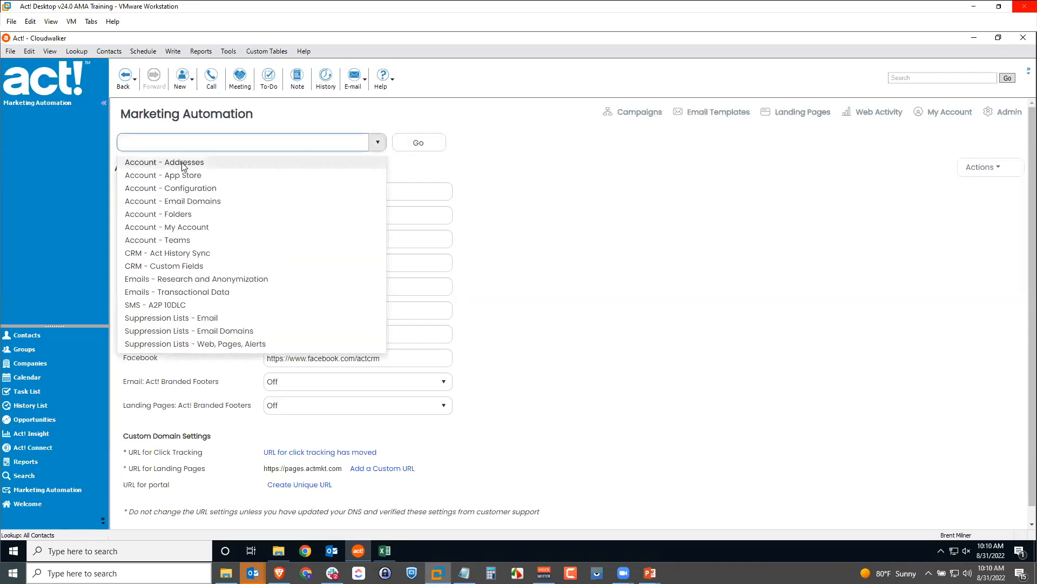
left_click(184, 163)
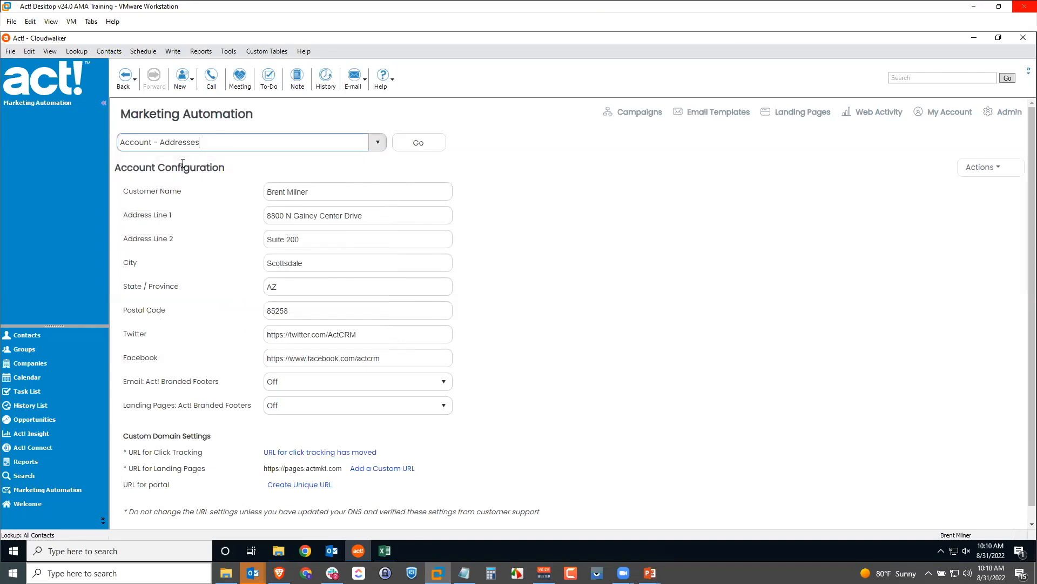
left_click(422, 152)
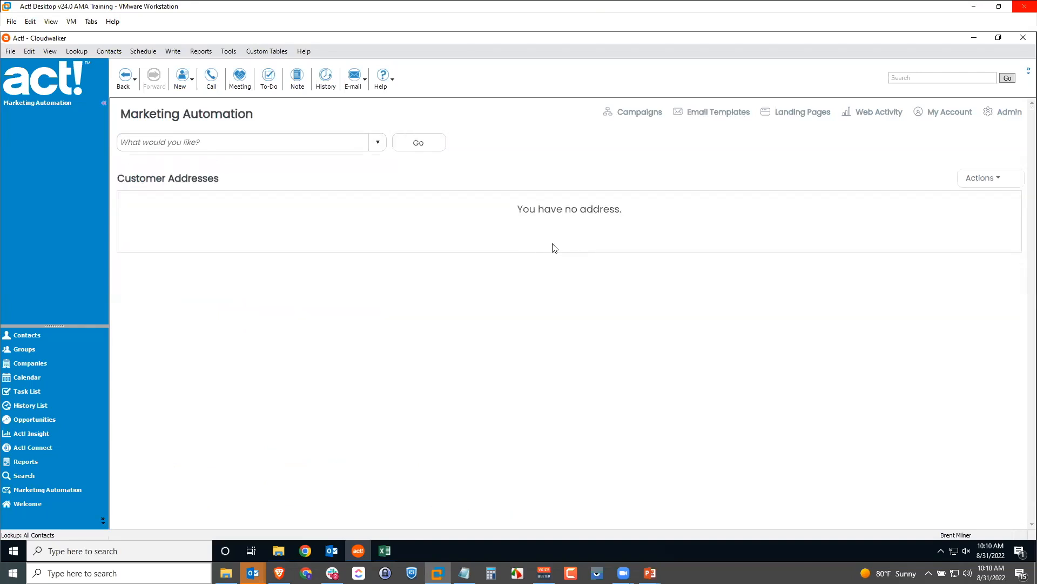
left_click(984, 182)
left_click(964, 202)
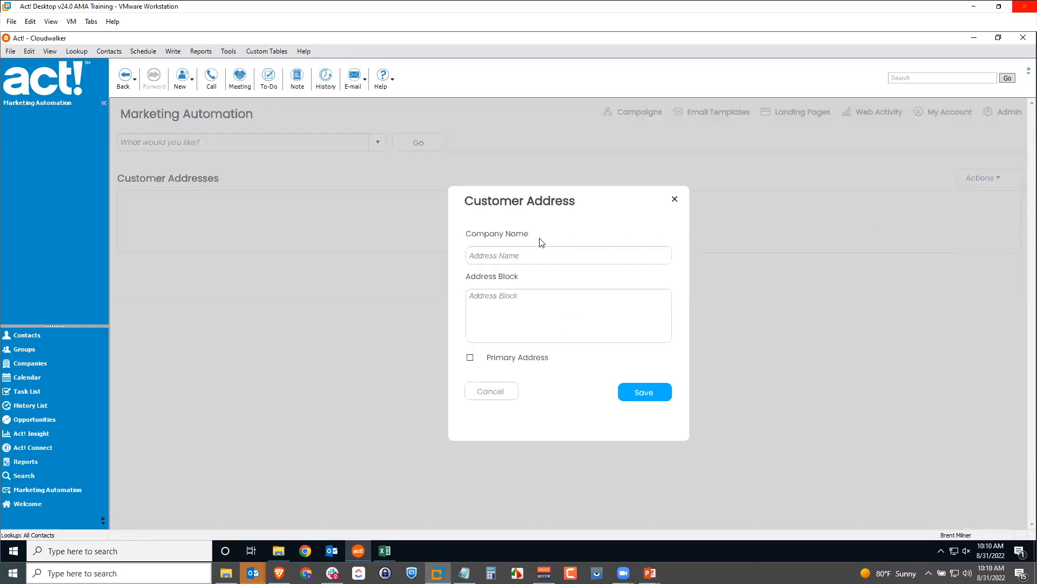
Enter company Act! with its Scottsdale, AZ 85258 address, mark it primary, and save
left_click(534, 252)
type("Act!")
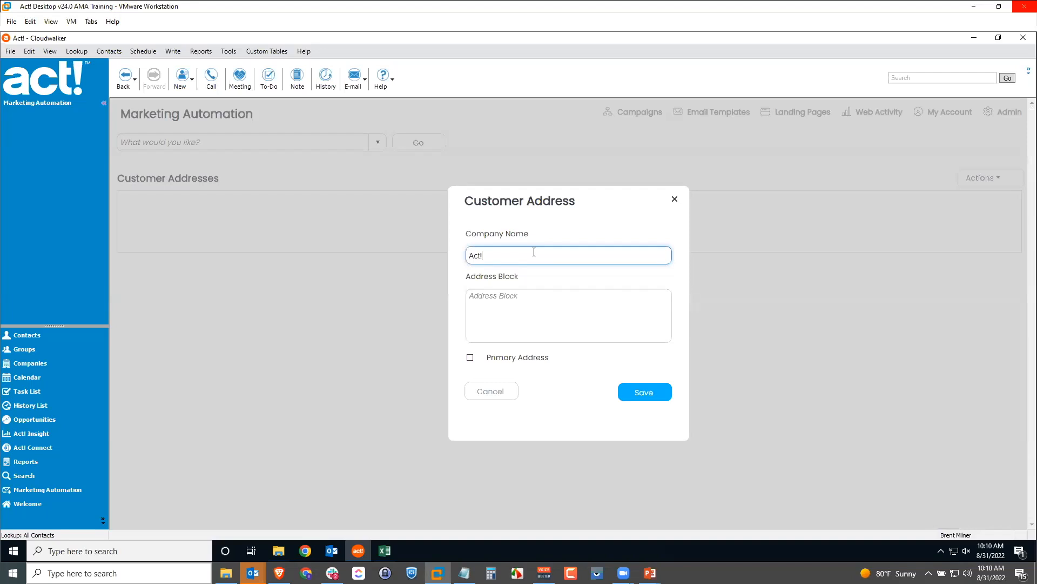
left_click(582, 325)
type("8")
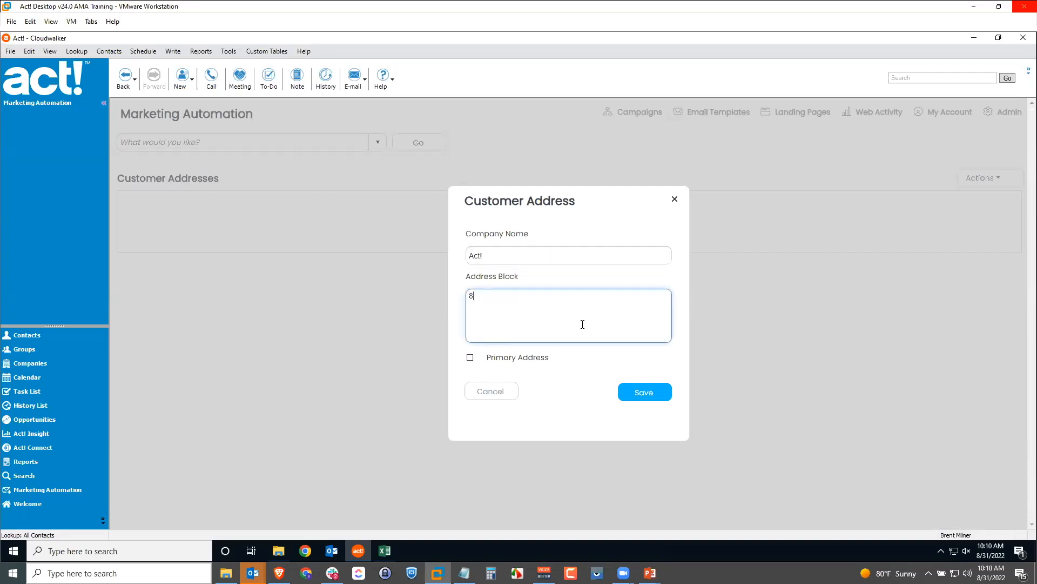
type("800 N Gaine")
type("y Center Drive ")
type("#200")
type("Scottsdal")
type("e, AZ 8")
type("5258")
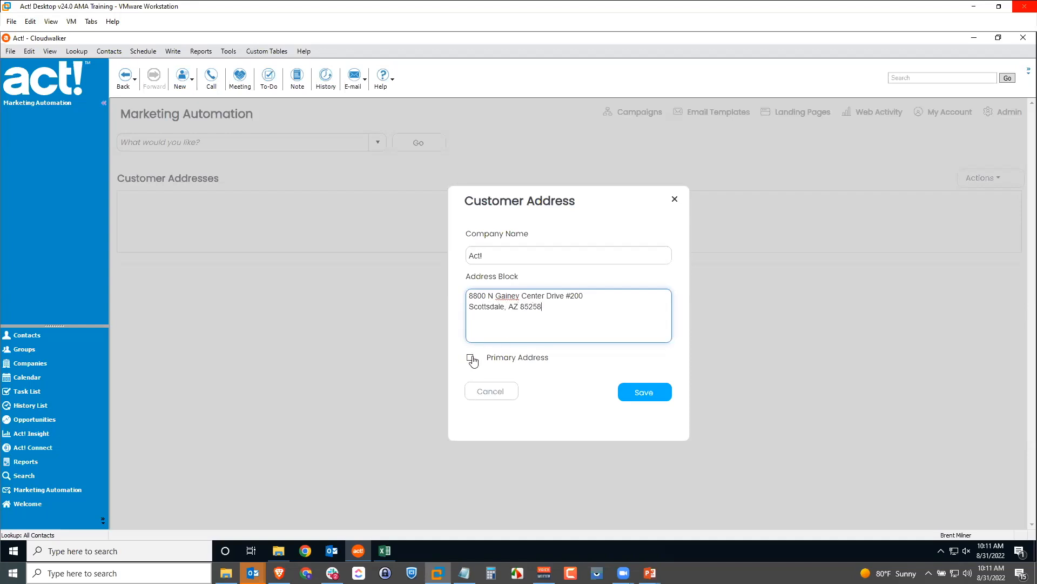
left_click(470, 357)
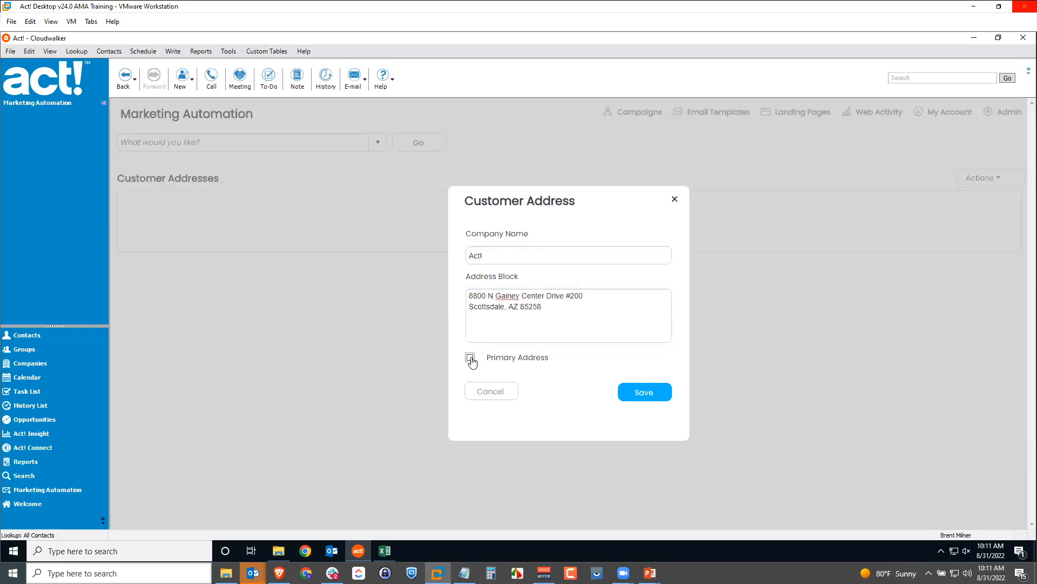
left_click(651, 396)
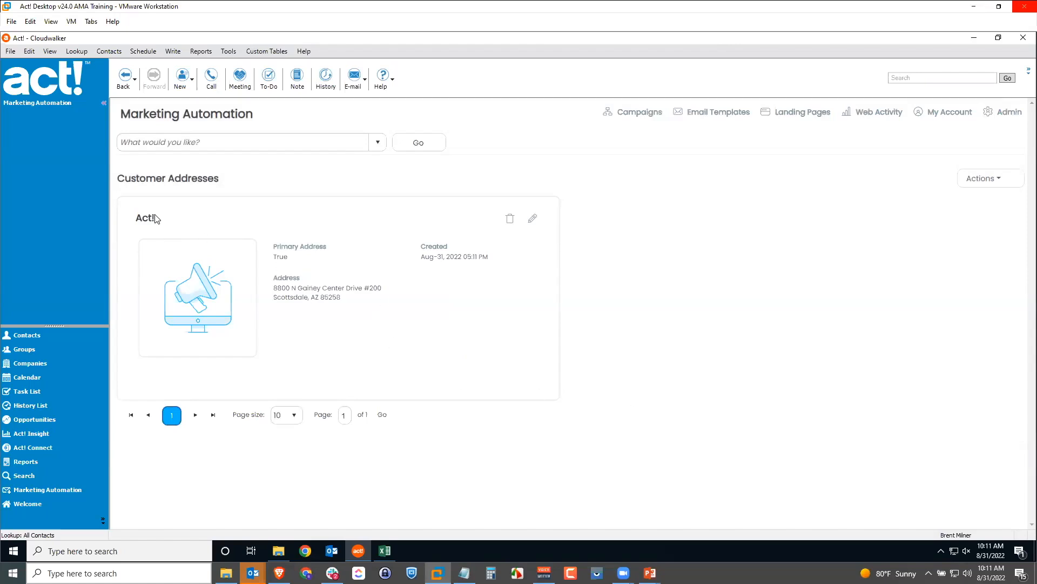
left_click(984, 184)
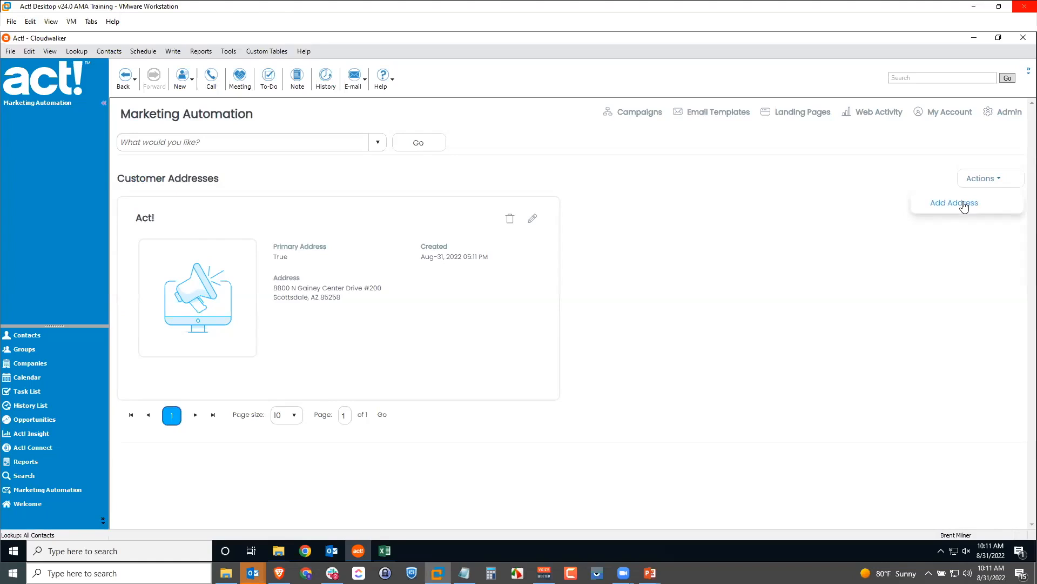
left_click(964, 206)
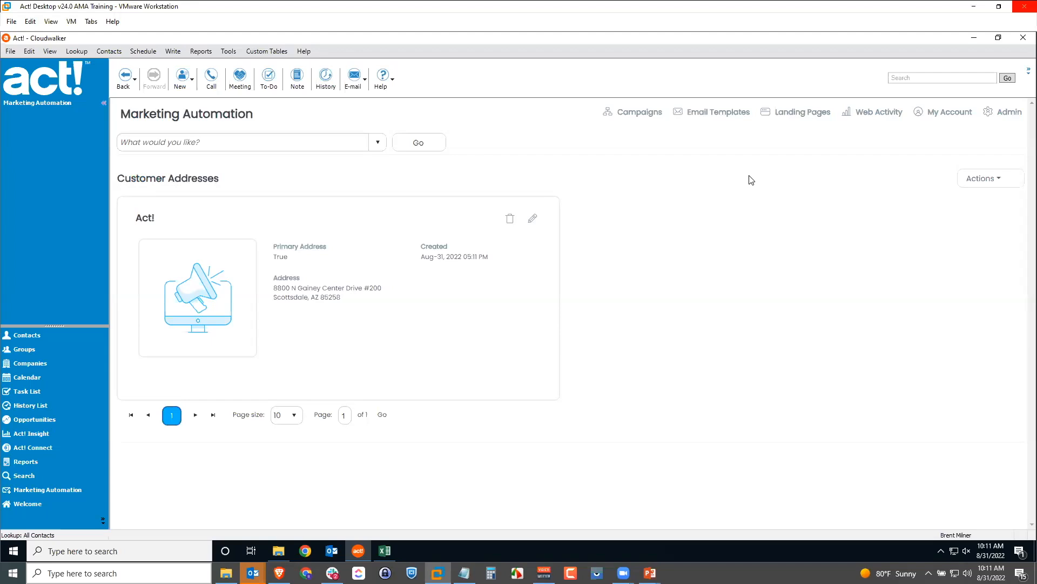
left_click(377, 142)
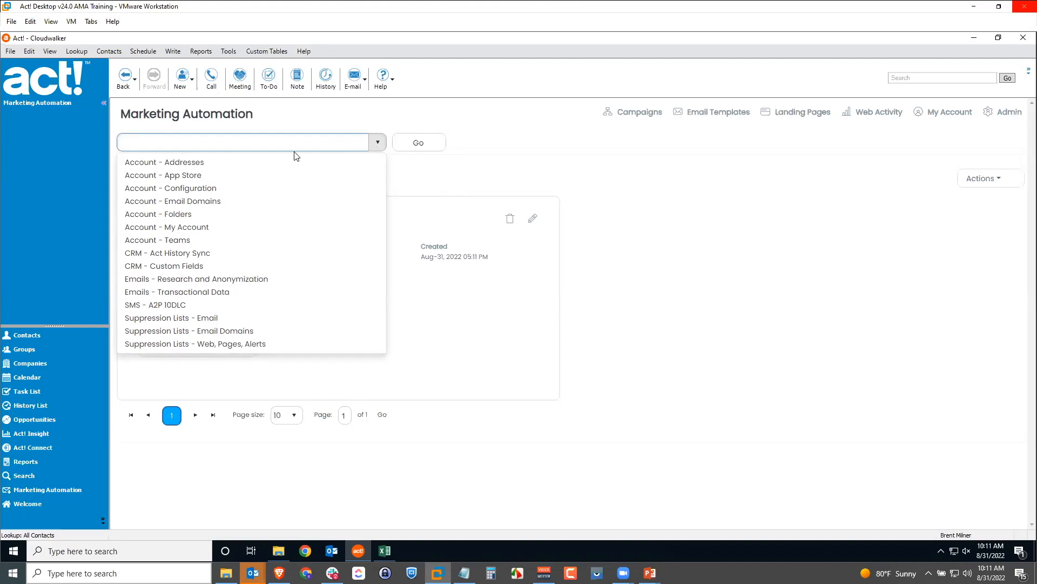
Open Account - Folders and switch the section to Templates, then back to Campaigns
left_click(173, 216)
left_click(411, 143)
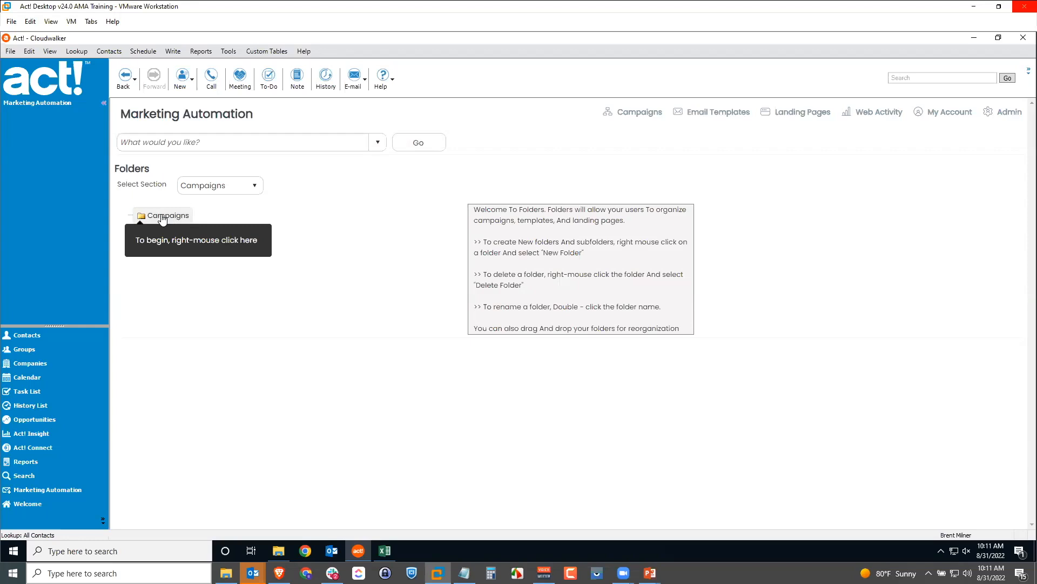
left_click(224, 184)
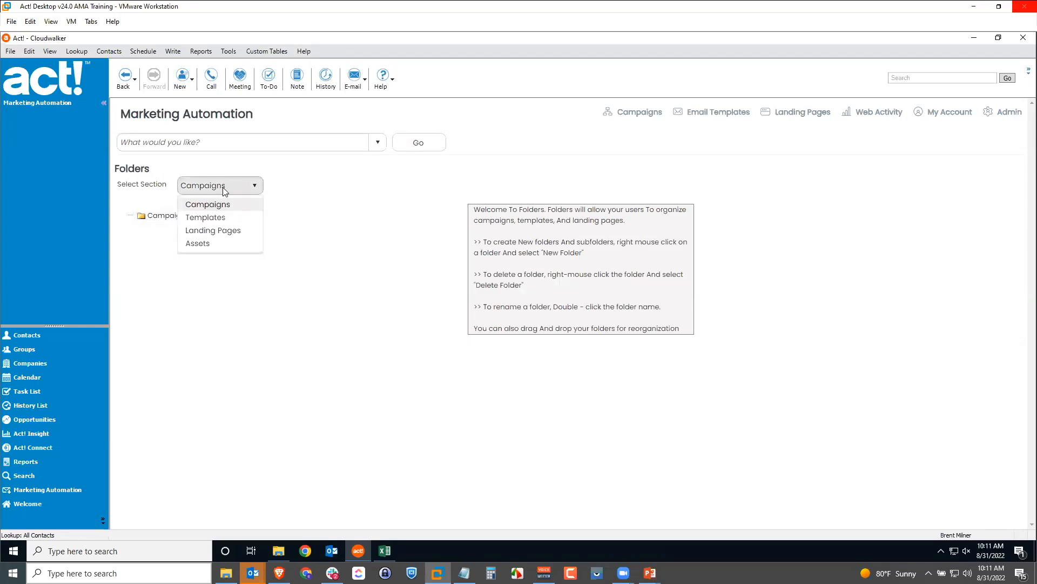
left_click(215, 217)
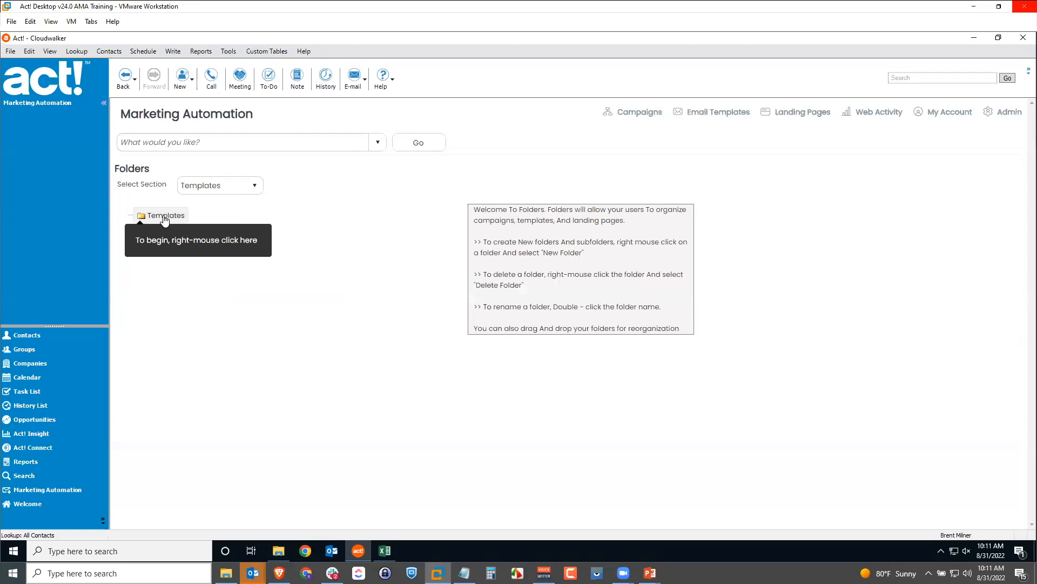
left_click(251, 194)
left_click(221, 207)
Create two new folders under Campaigns, naming them Newsletters and Product Releases
right_click(168, 216)
left_click(198, 226)
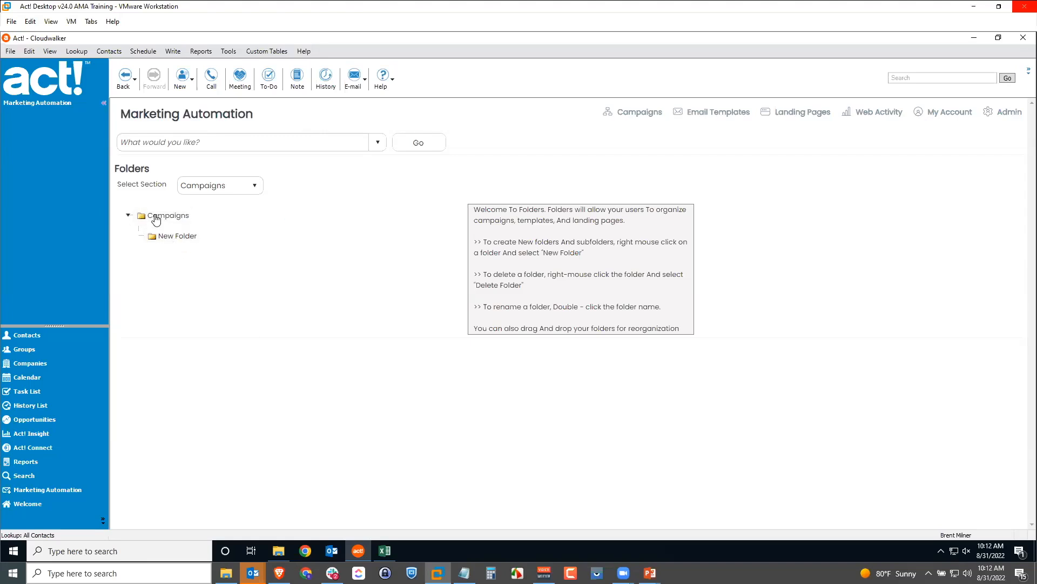
double_click(170, 234)
type("Newsletters")
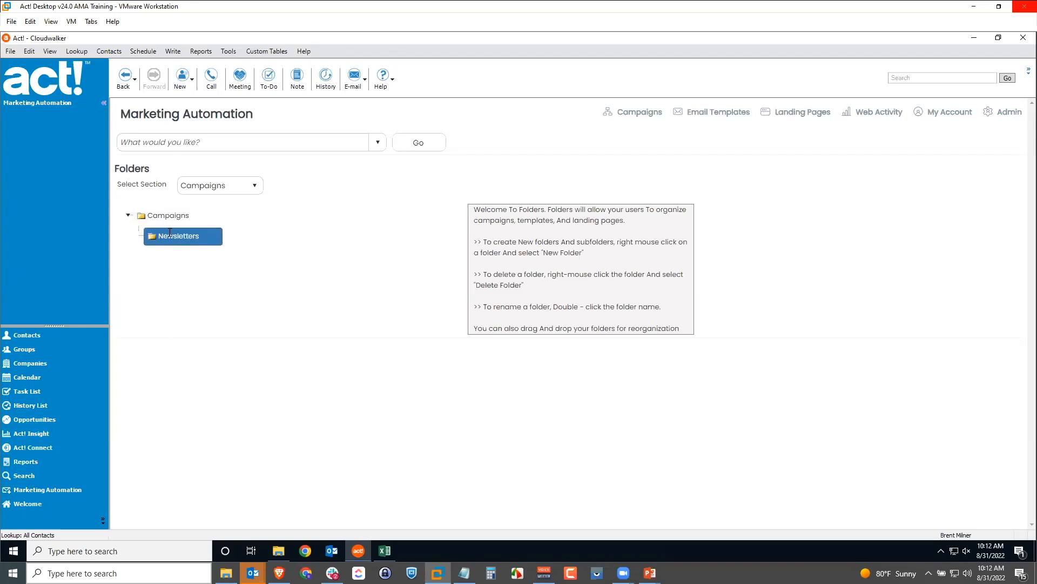
left_click(223, 289)
right_click(171, 216)
left_click(198, 227)
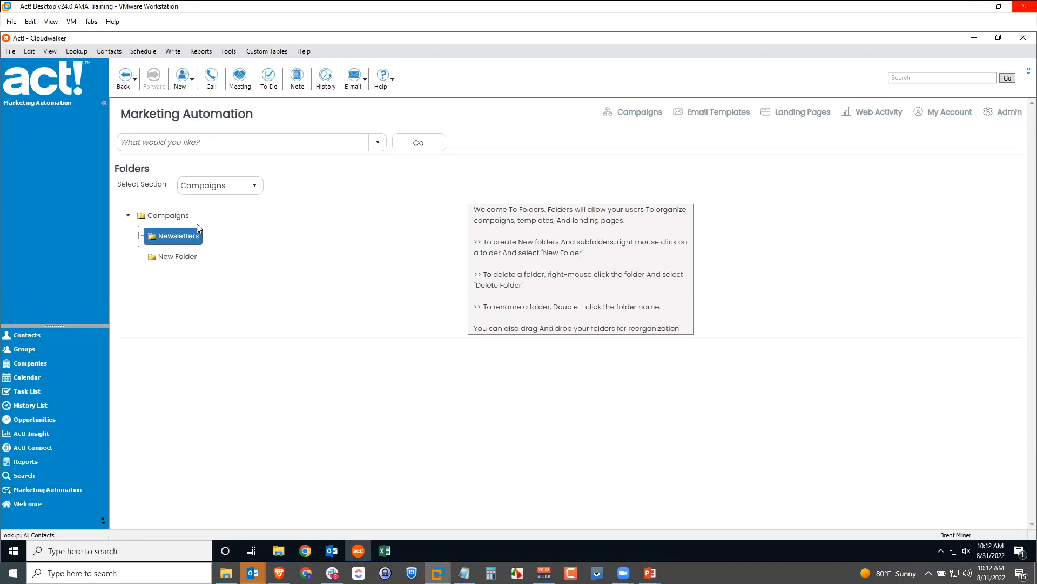
double_click(186, 256)
type("Product Releases")
key("Return")
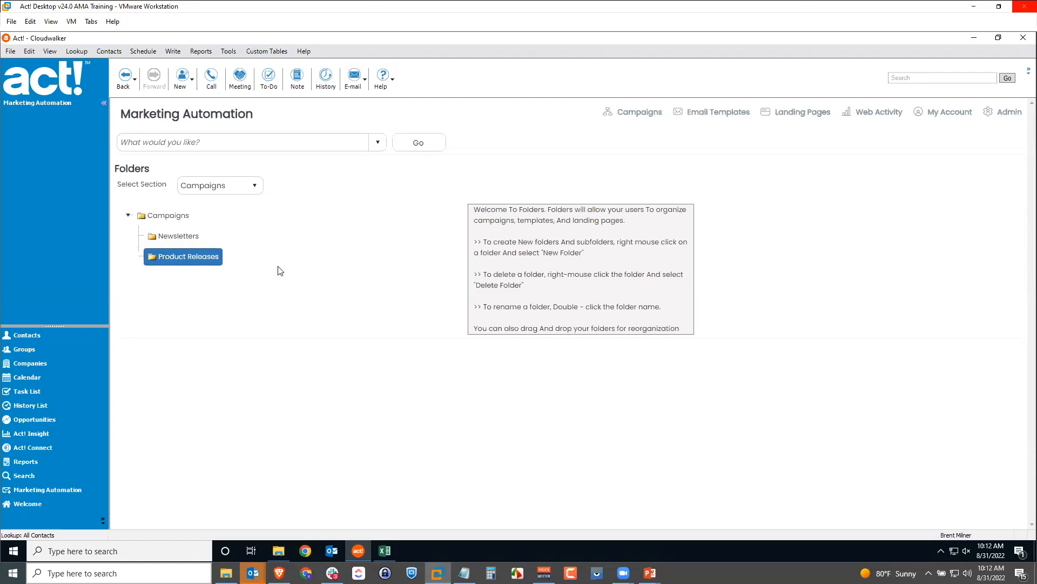
Switch to the Templates section and add a Newsletters subfolder under Templates
left_click(255, 188)
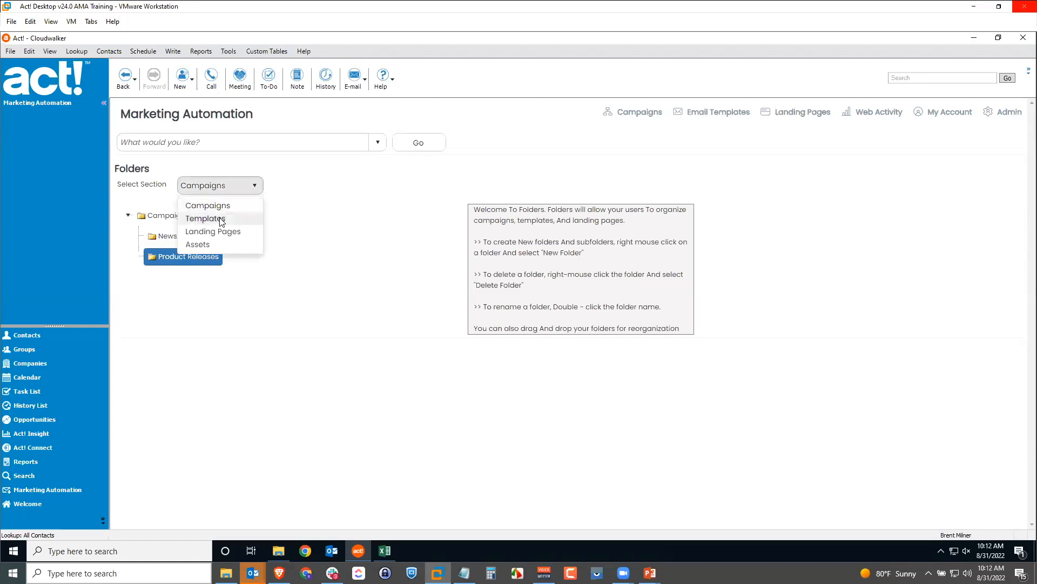
left_click(221, 220)
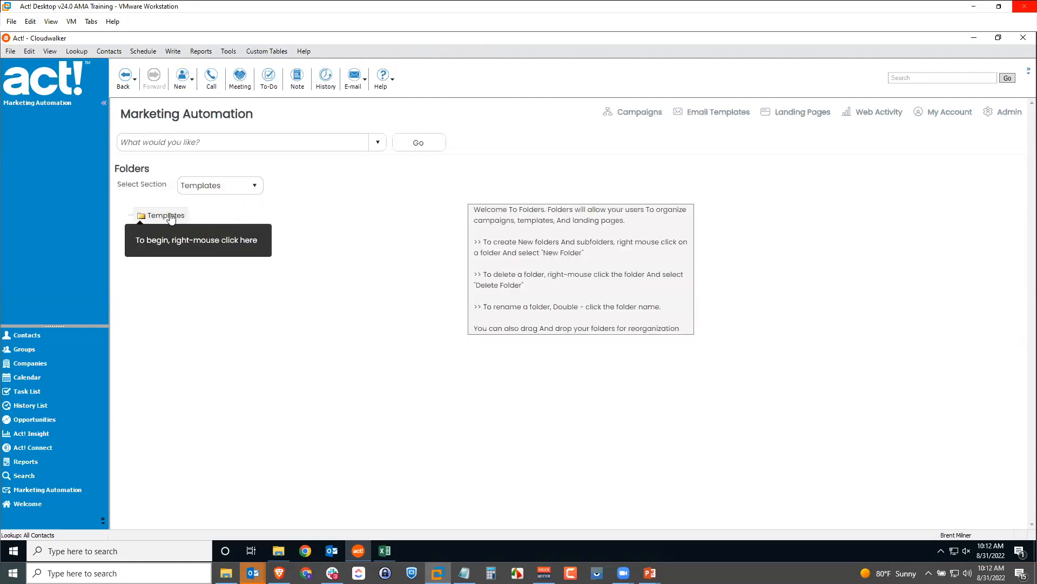
right_click(171, 216)
left_click(205, 225)
double_click(190, 236)
type("Newsletters")
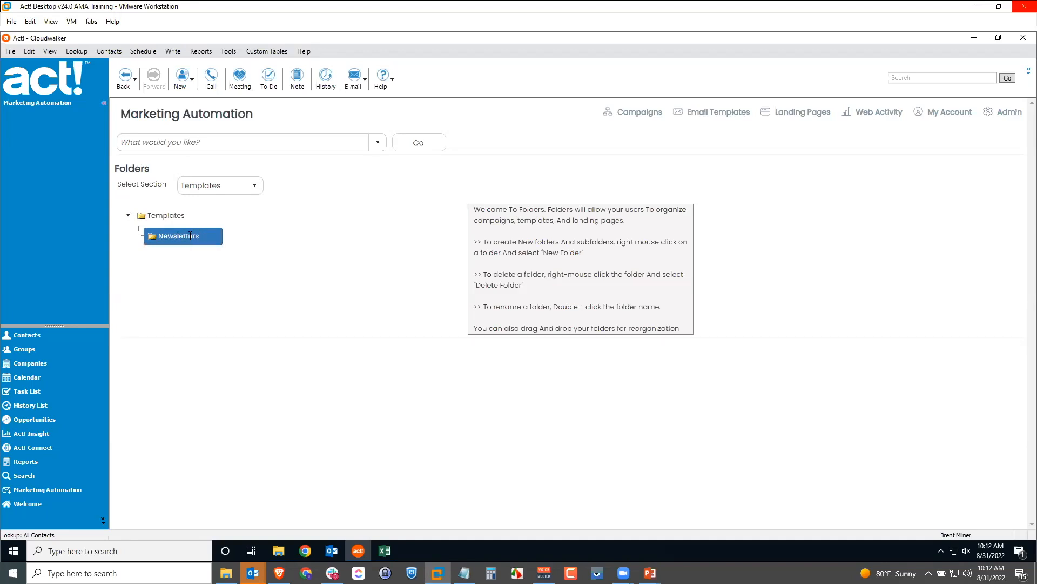
left_click(175, 258)
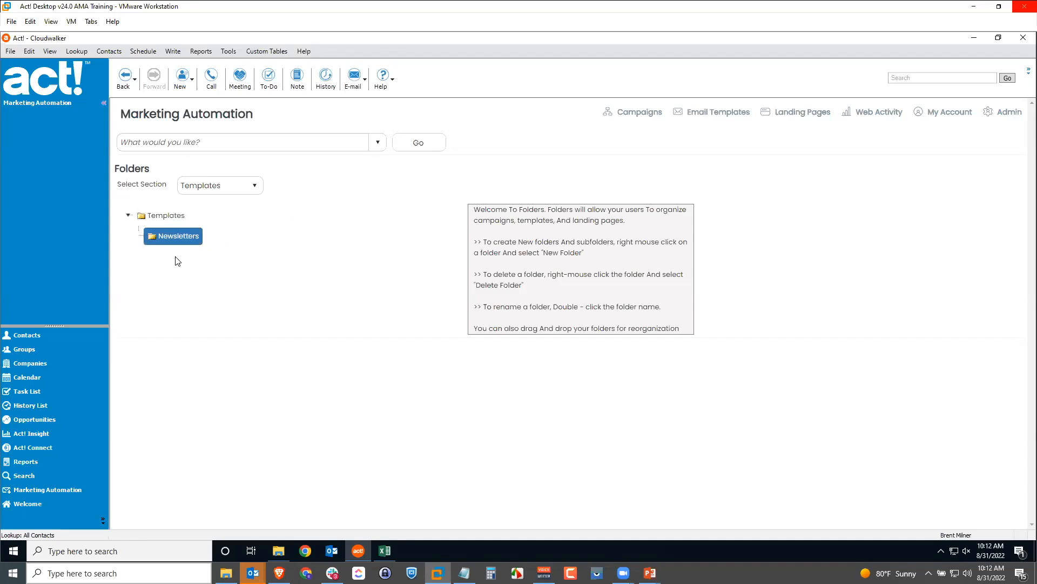
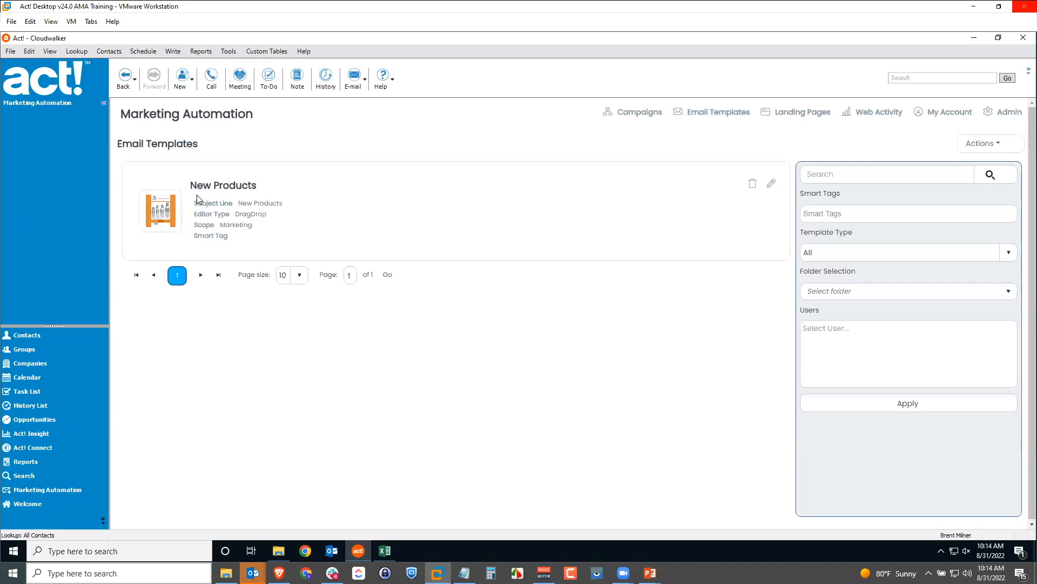
Open the New Products template and scroll through its header, growler photos and catalog button
left_click(163, 210)
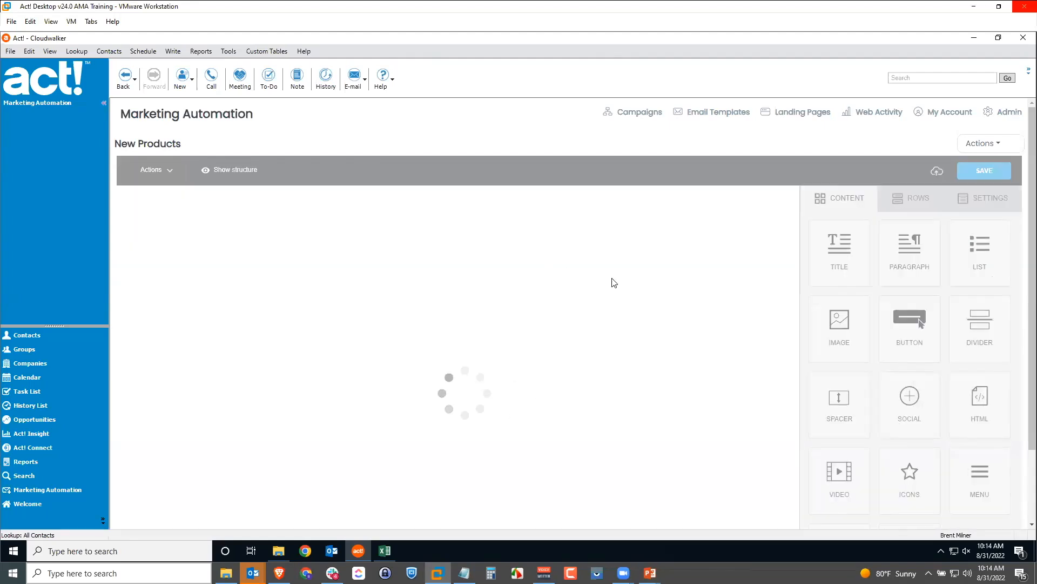
scroll(741, 291, "down", 5)
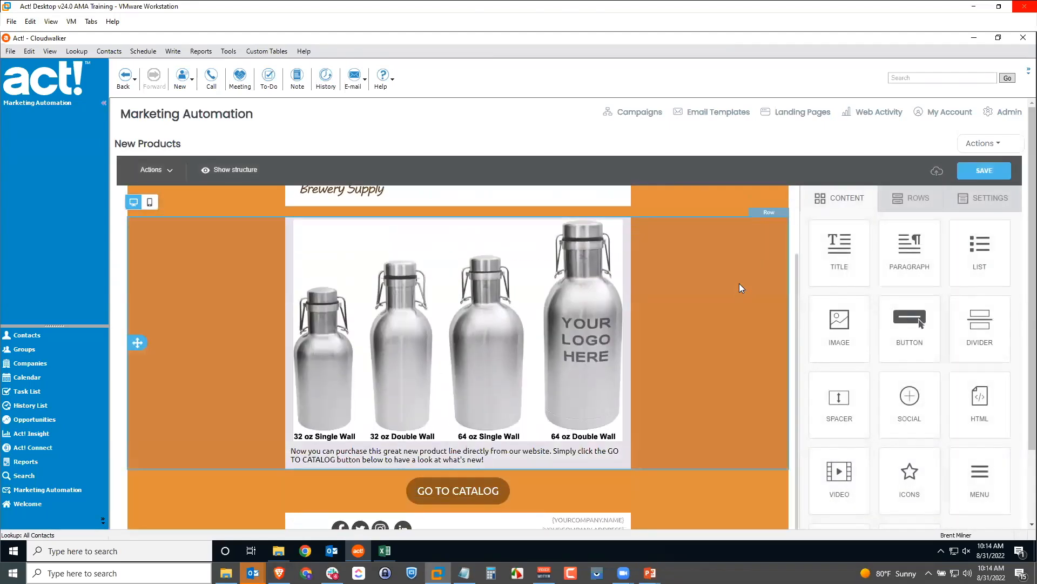
scroll(742, 425, "down", 2)
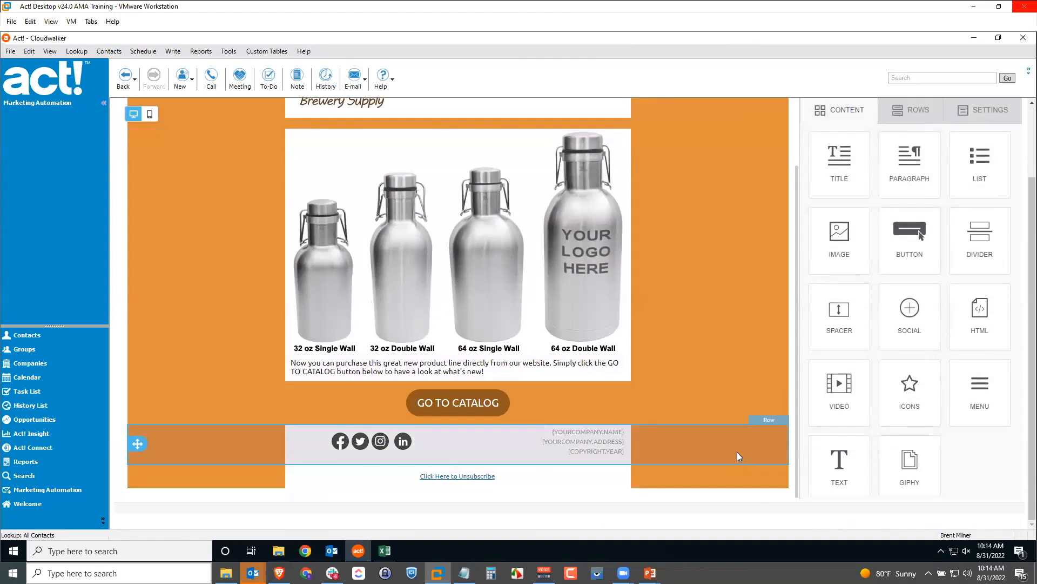
scroll(736, 451, "up", 3)
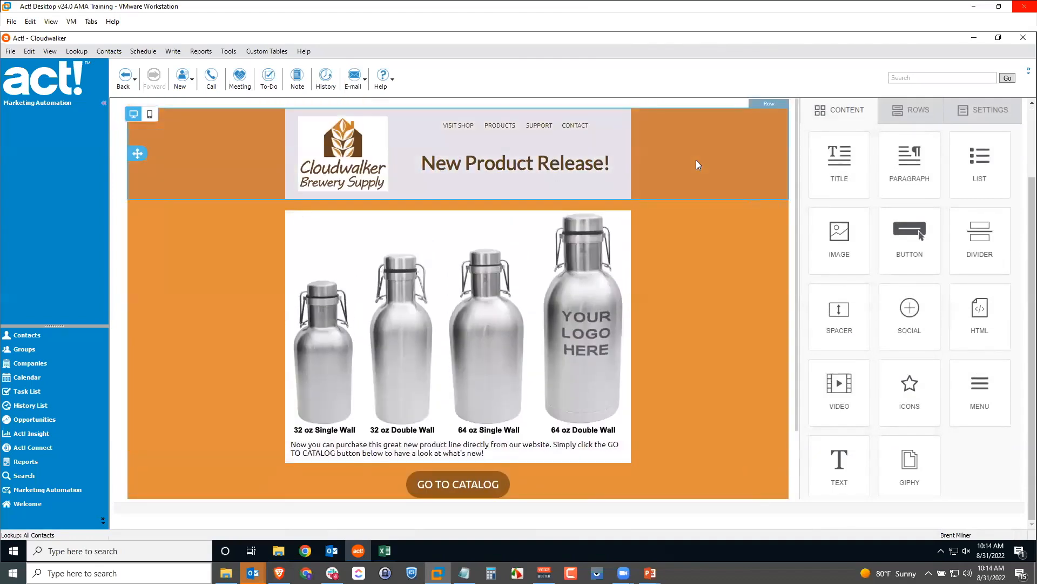
scroll(692, 173, "down", 3)
scroll(689, 176, "up", 2)
scroll(700, 240, "down", 2)
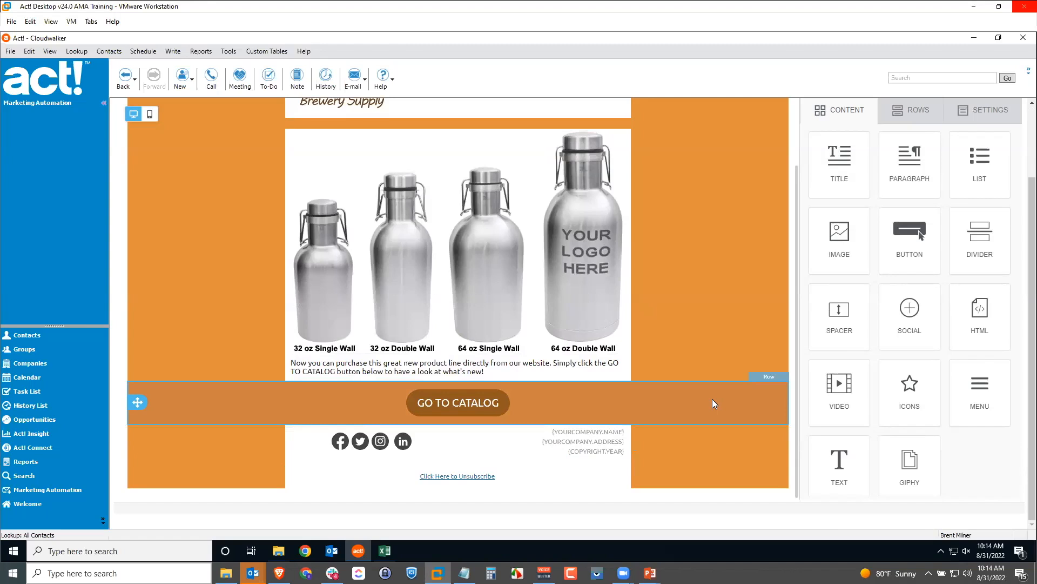
scroll(712, 403, "up", 2)
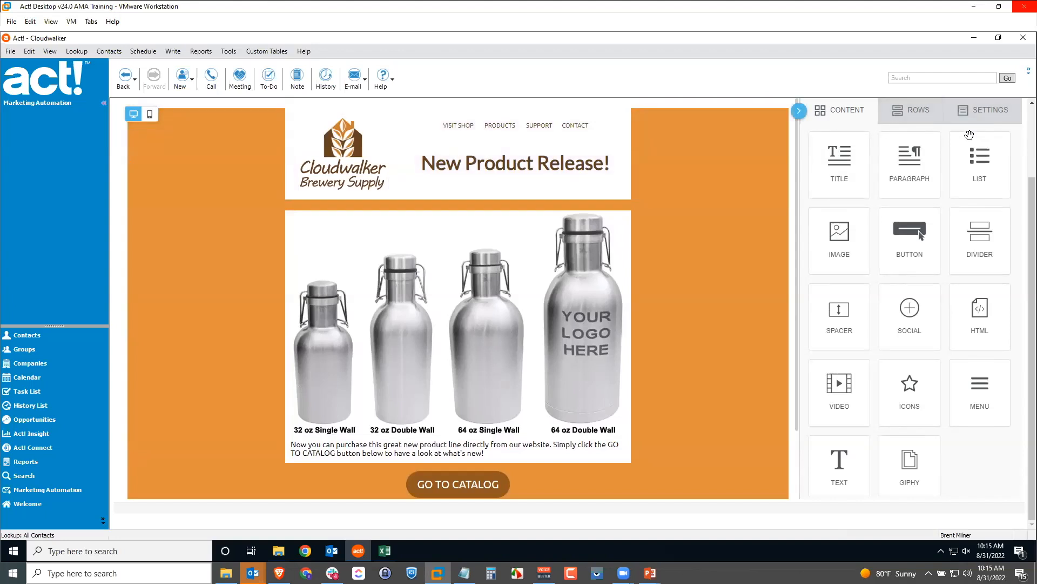
left_click(908, 112)
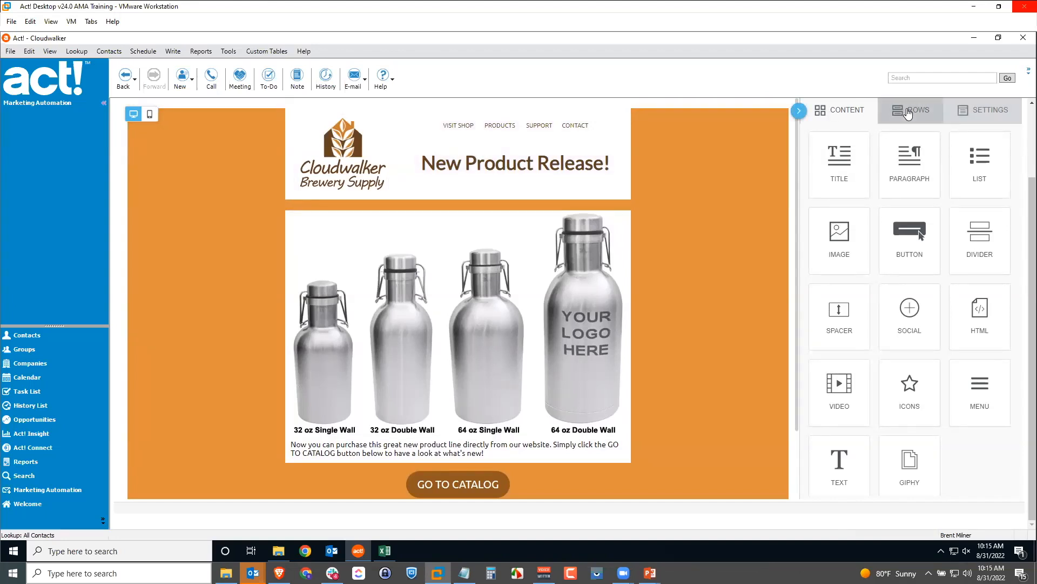
Widen the email's content area to 720px, keeping the content centred
left_click(982, 112)
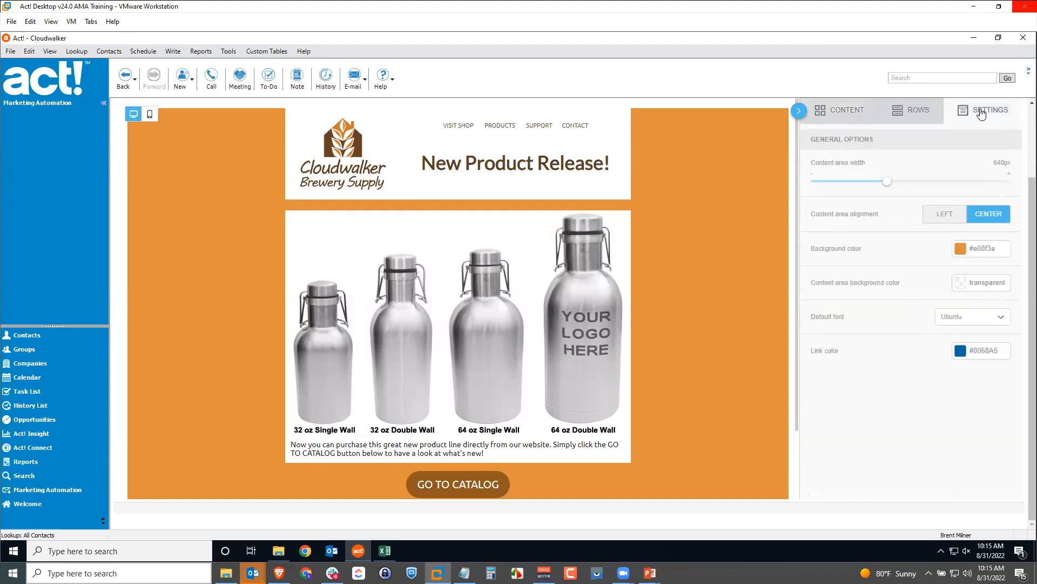
left_click_drag(887, 181, 921, 183)
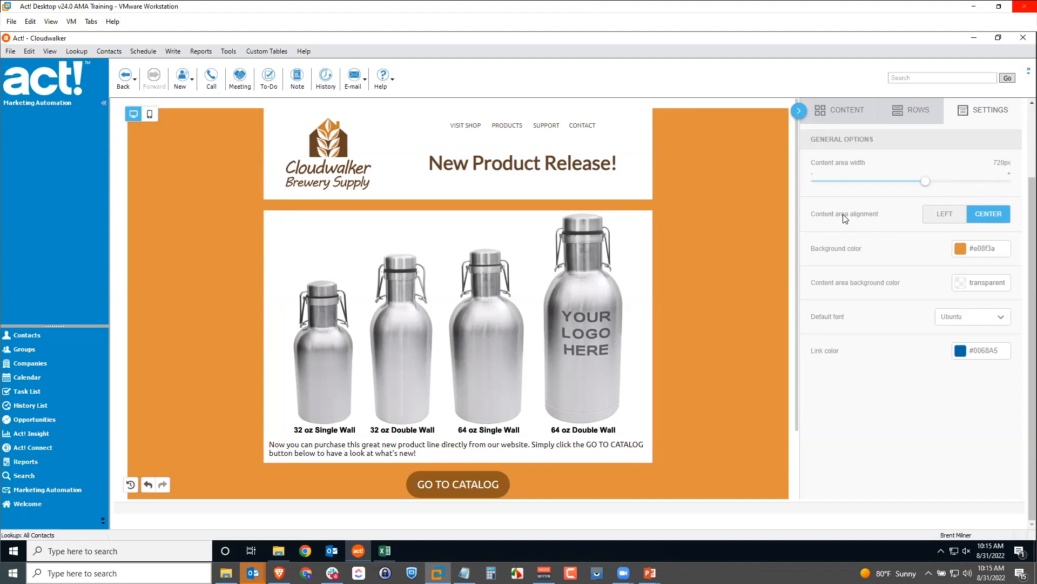
left_click(955, 216)
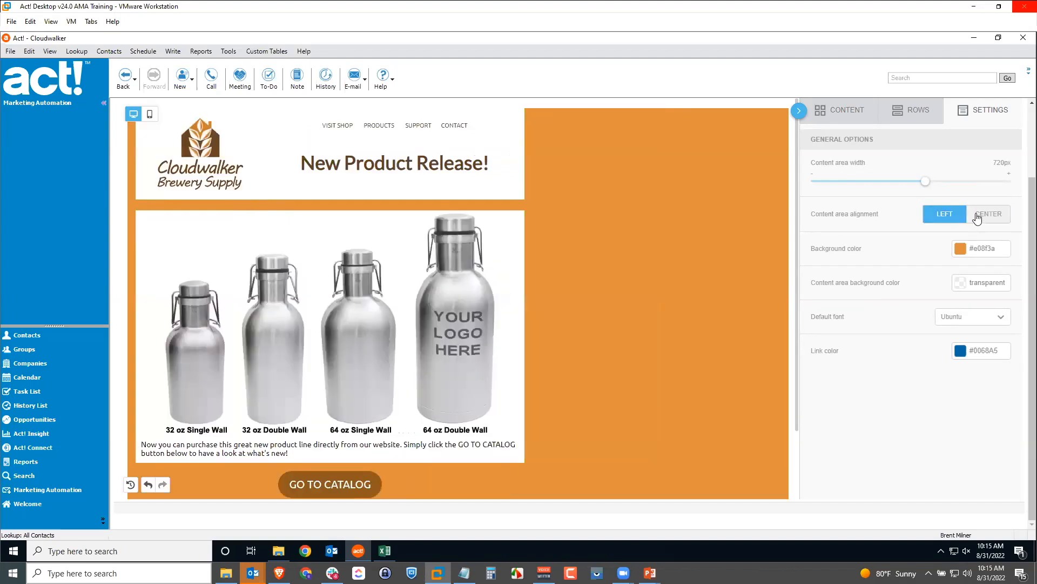
left_click(977, 217)
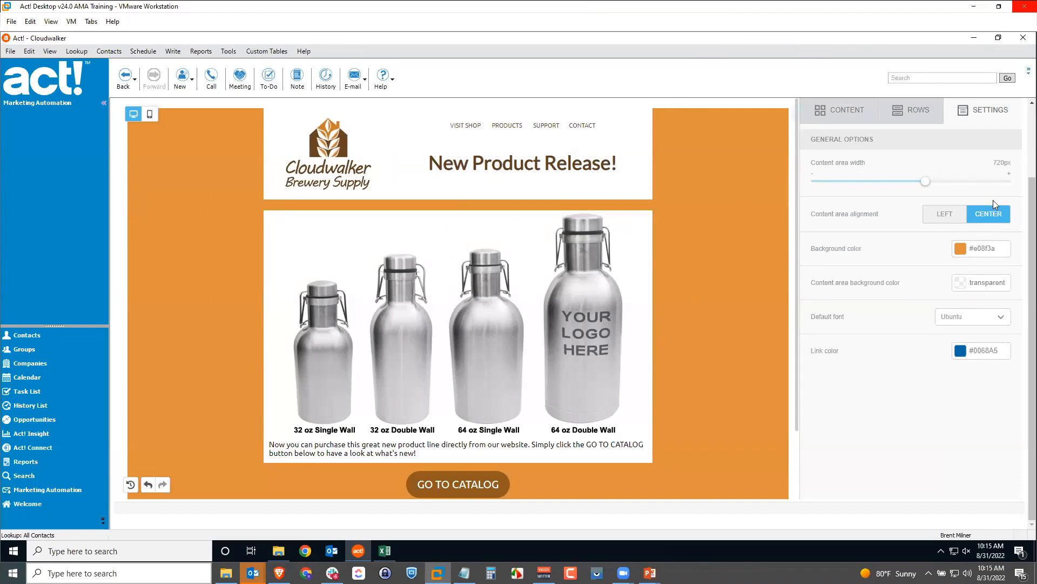
Make the page background black and the content area background orange
left_click(961, 254)
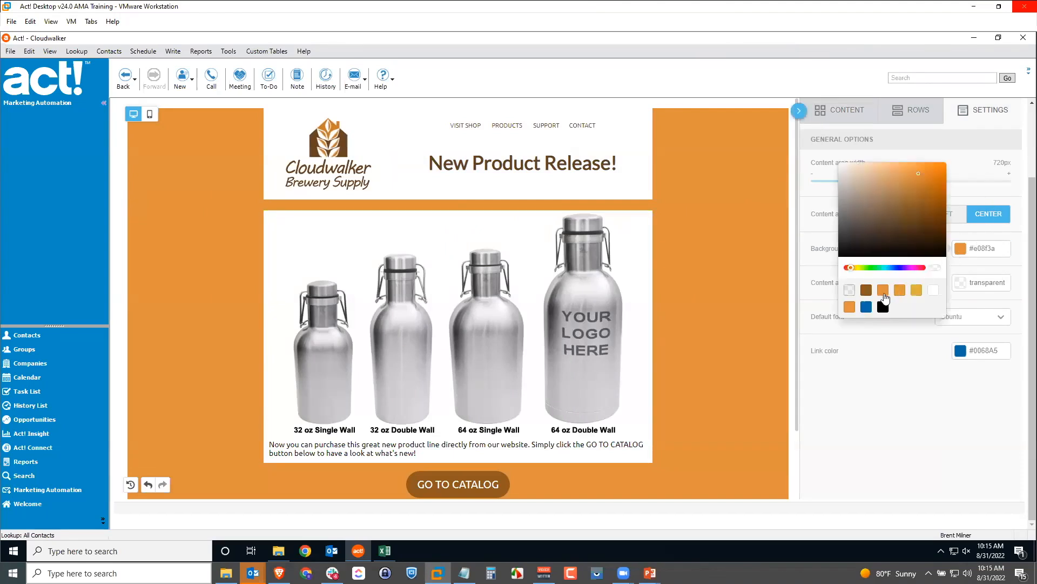
left_click(883, 307)
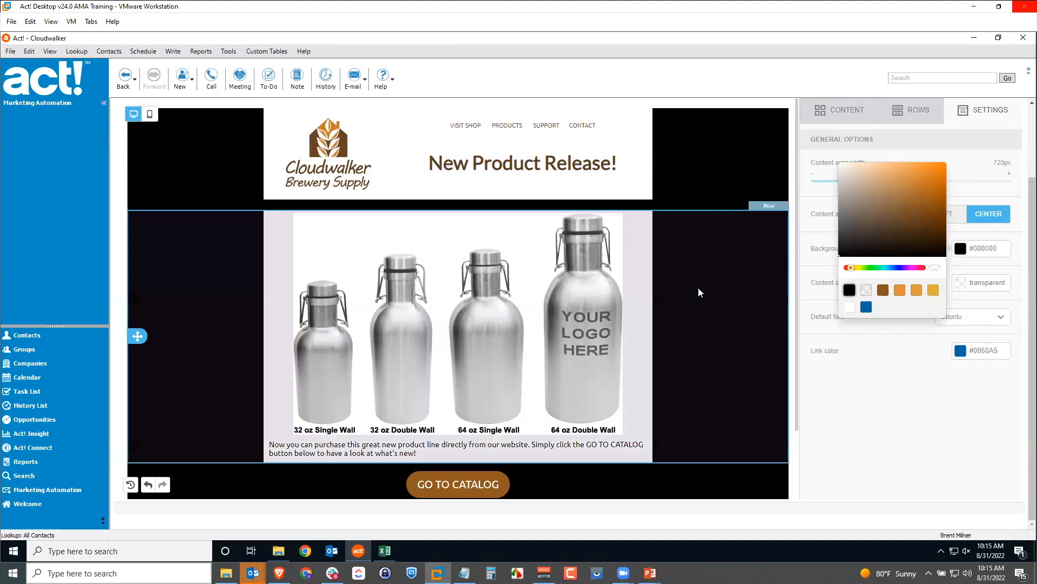
left_click(895, 421)
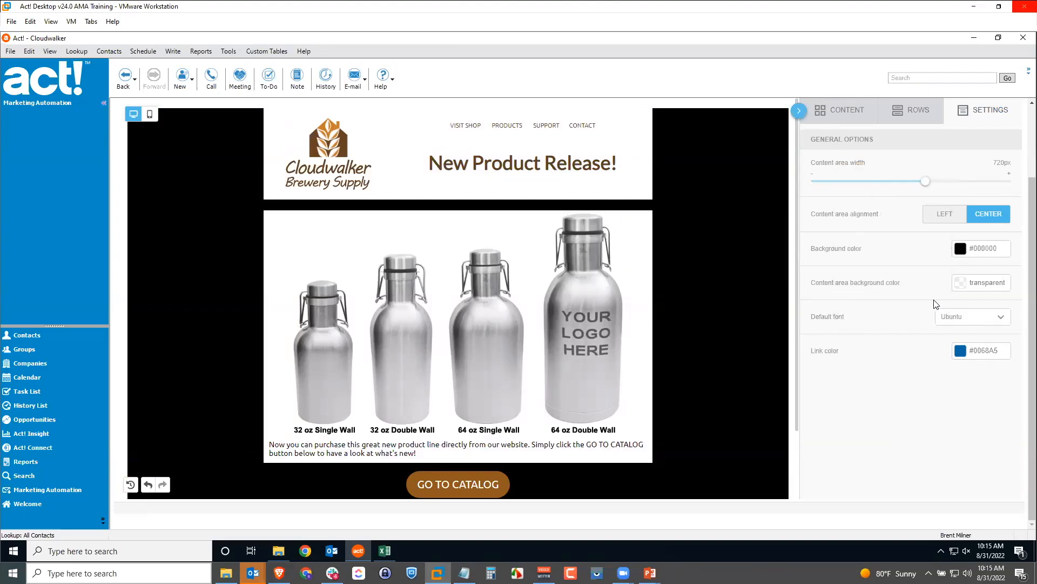
left_click(959, 286)
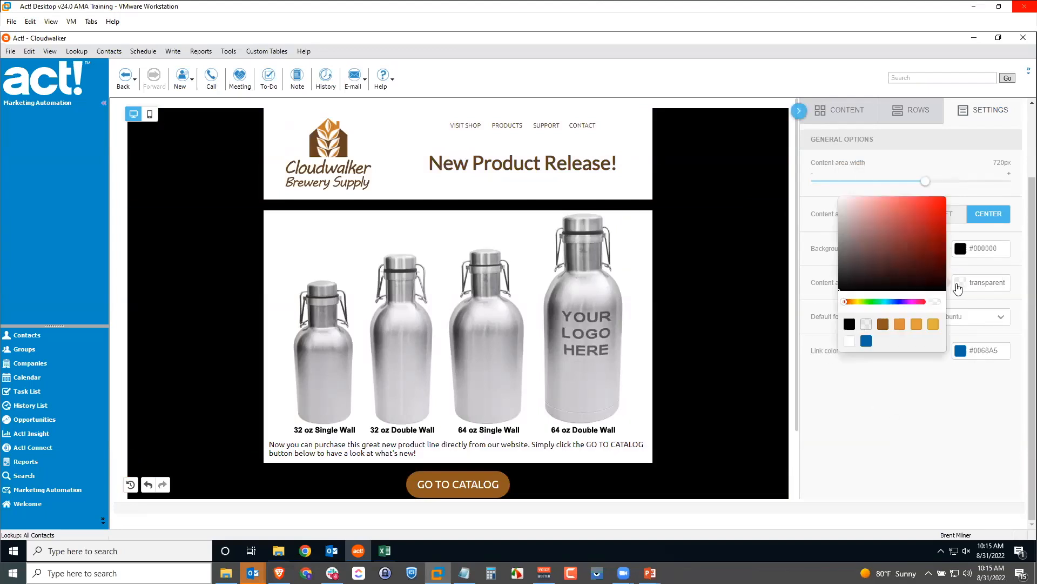
left_click(901, 326)
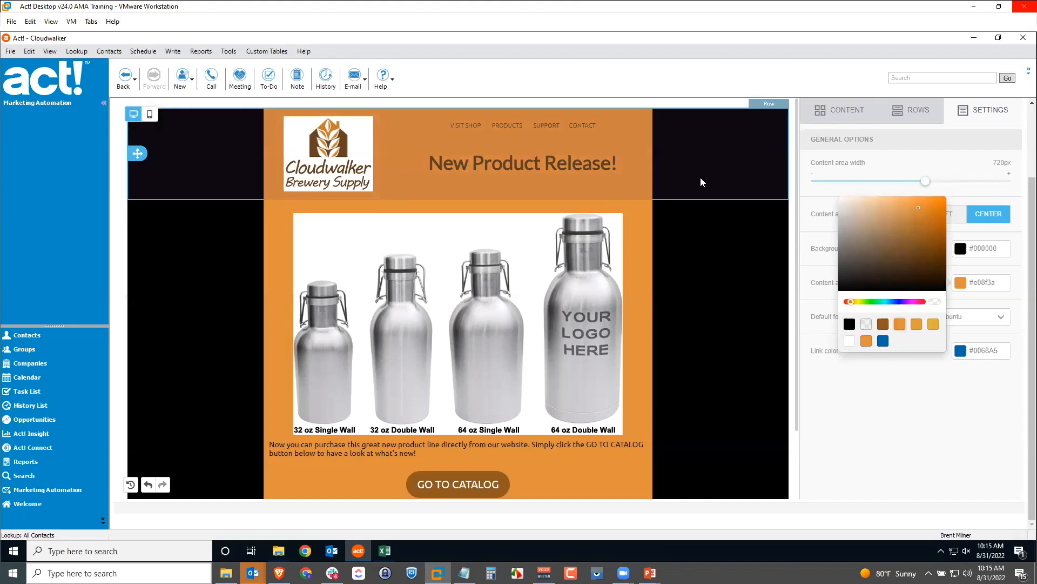
left_click(875, 430)
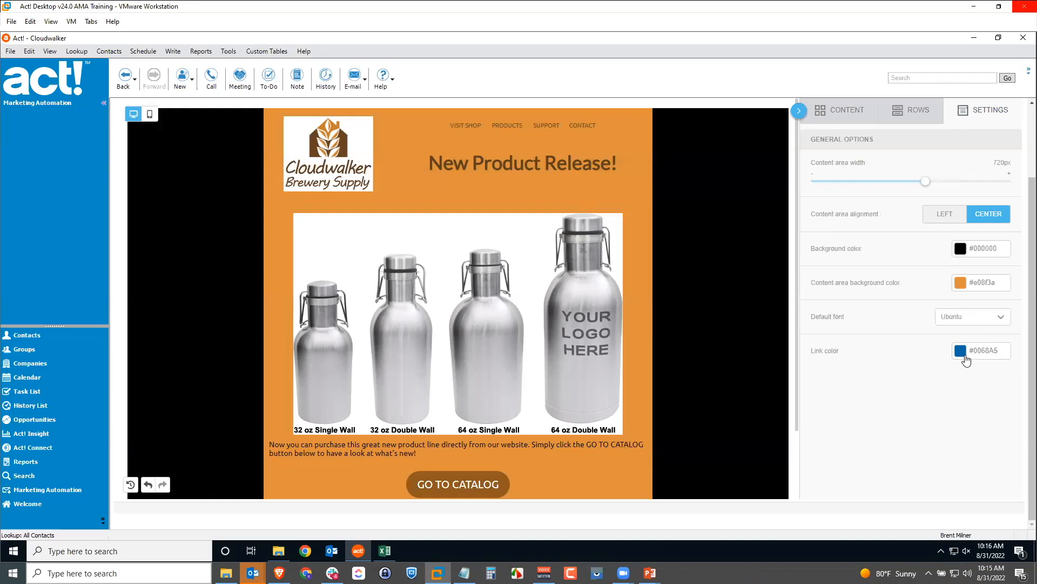
scroll(911, 379, "up", 3)
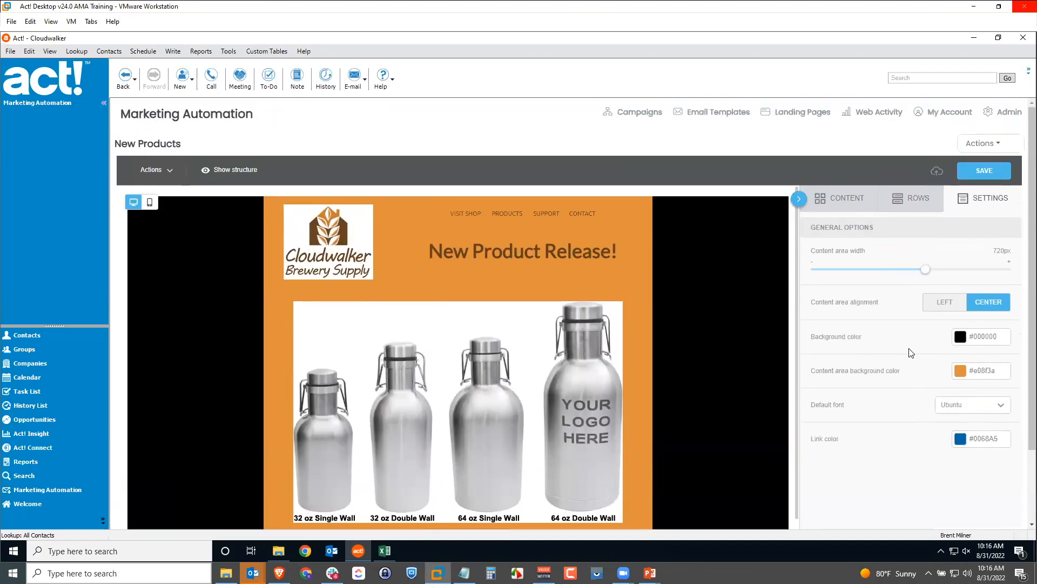
Leave the New Products editor via Actions > Return and reopen Actions on the Email Templates list
left_click(981, 143)
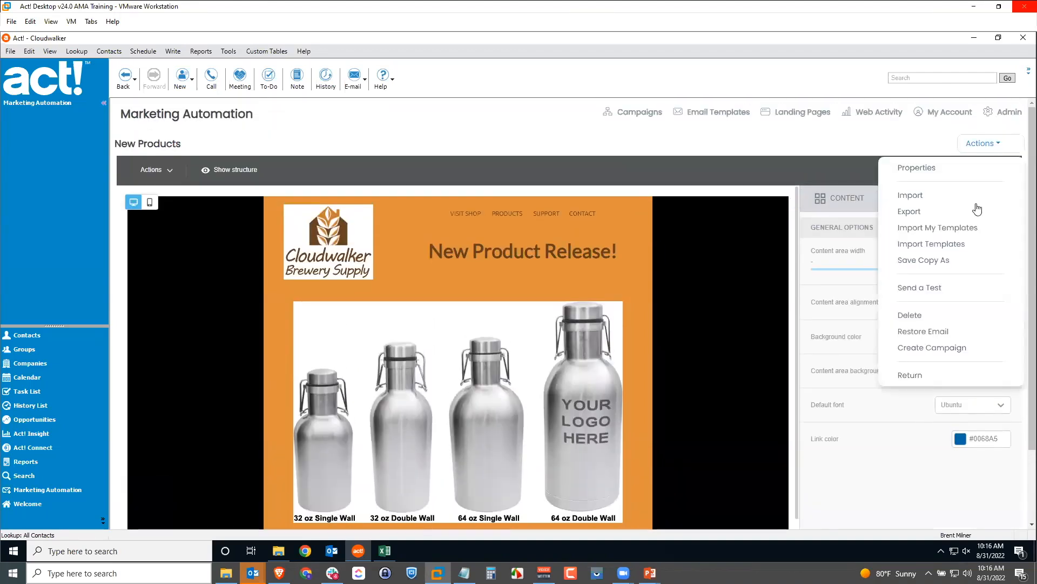
left_click(920, 378)
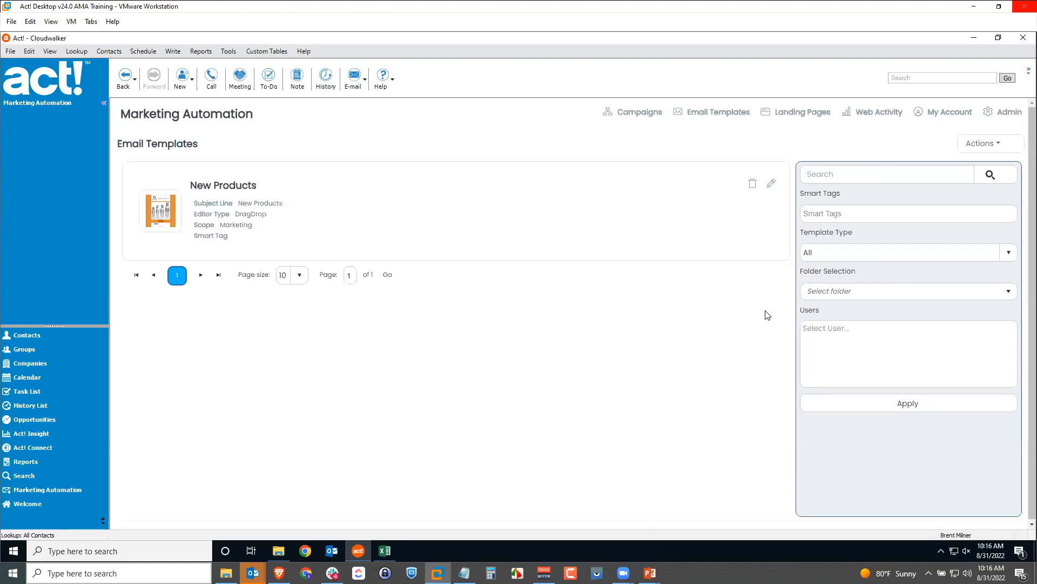
left_click(979, 145)
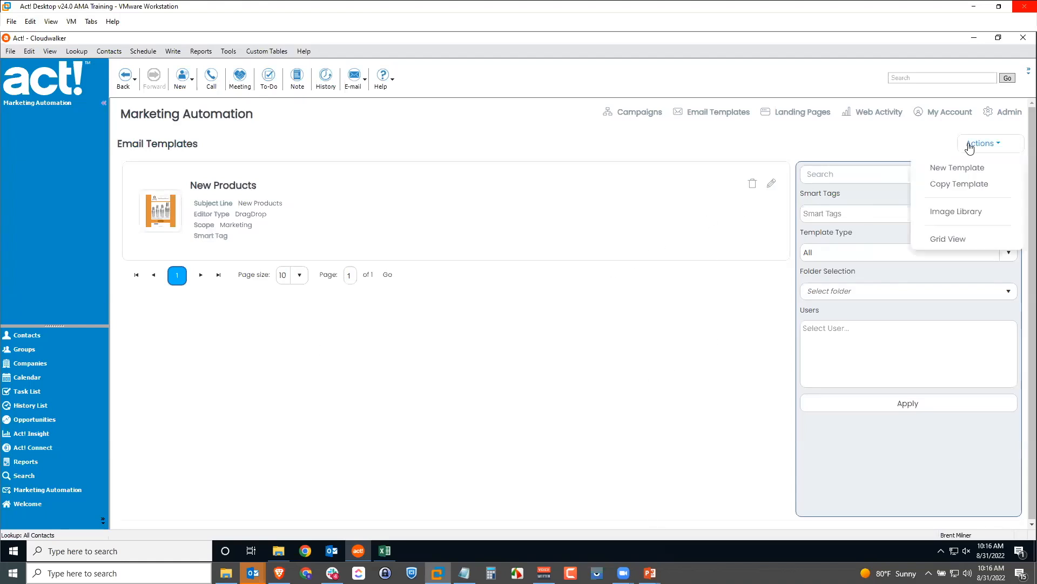
Create a new Blank drag-and-drop template named 'Test Blank' and save it
left_click(957, 170)
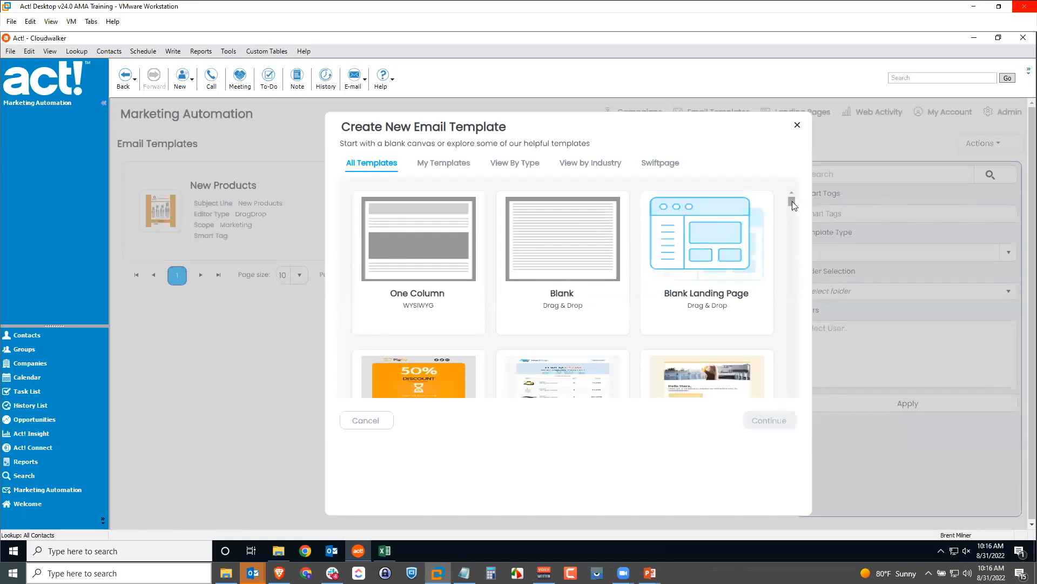
left_click(552, 259)
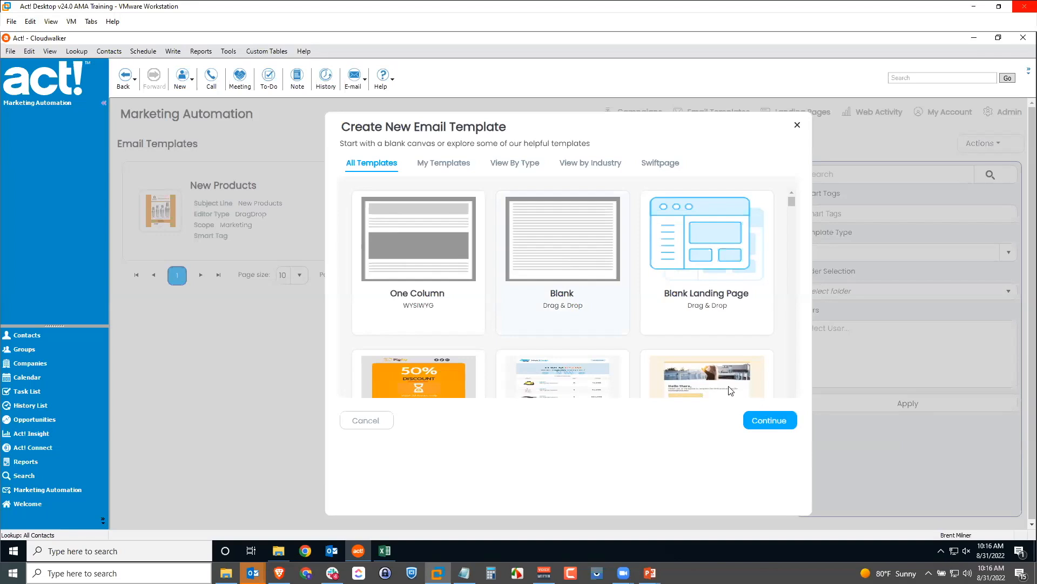
left_click(774, 422)
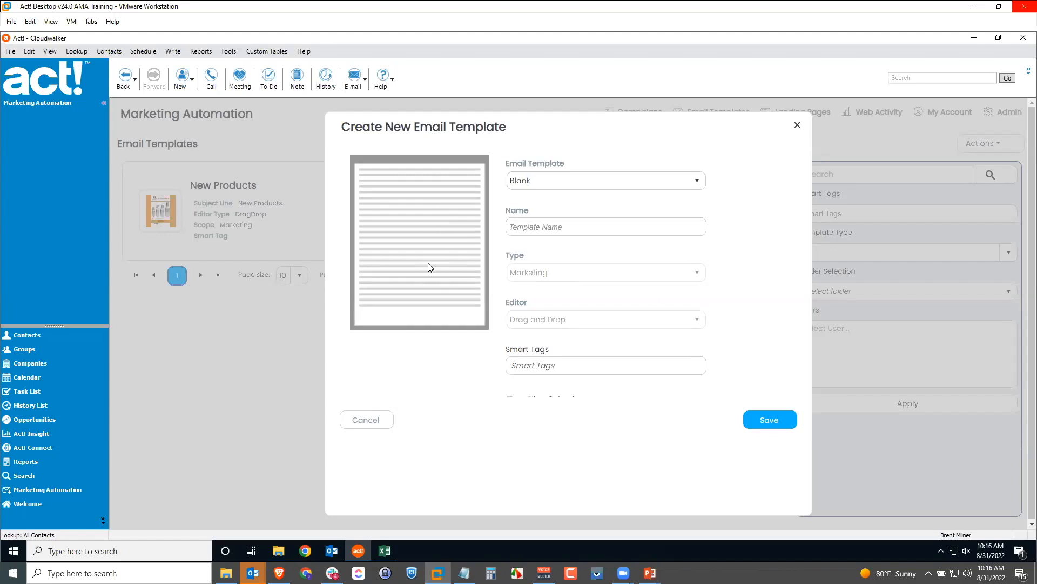
left_click(582, 226)
type("Test Blank")
left_click(770, 421)
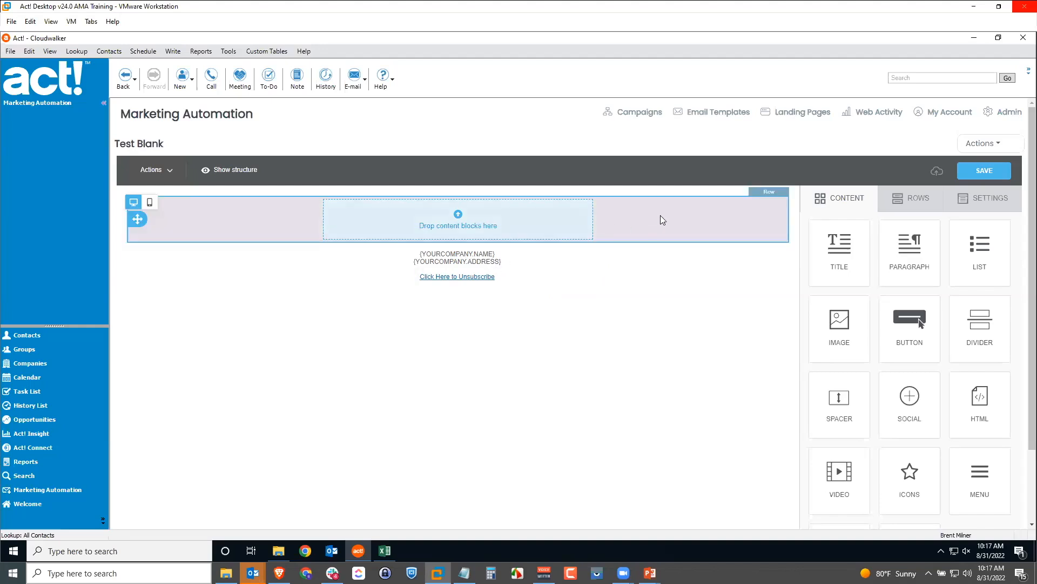
Add a two-column row at the top and a six-column row above the original single-column row
left_click(912, 199)
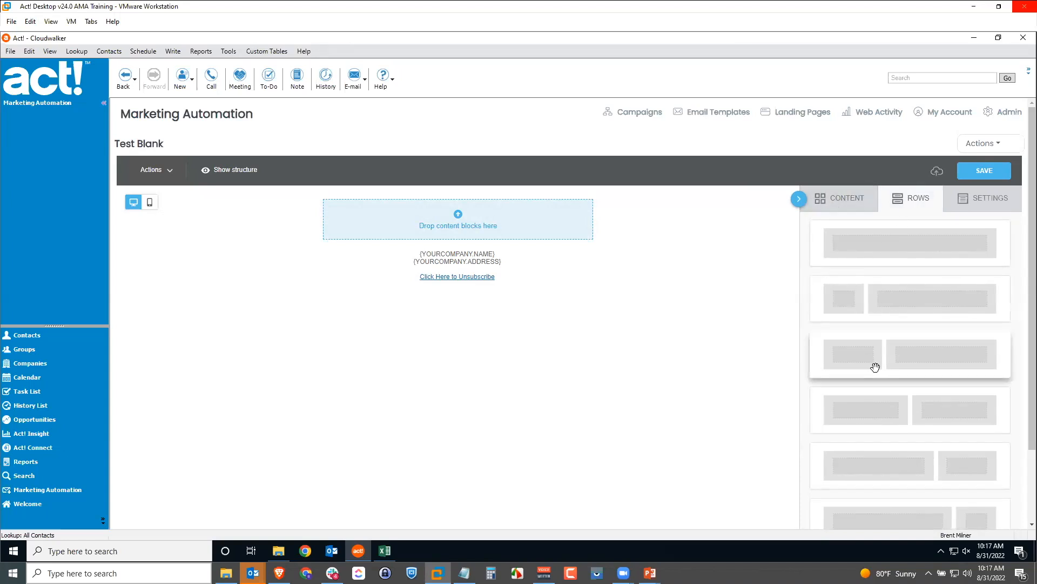
left_click_drag(896, 360, 484, 208)
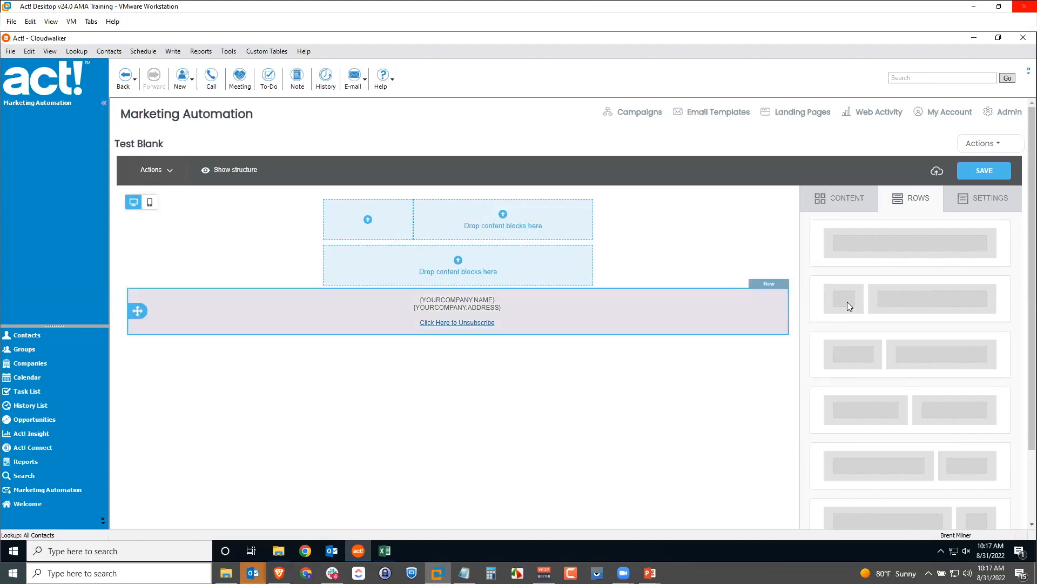
scroll(899, 338, "down", 5)
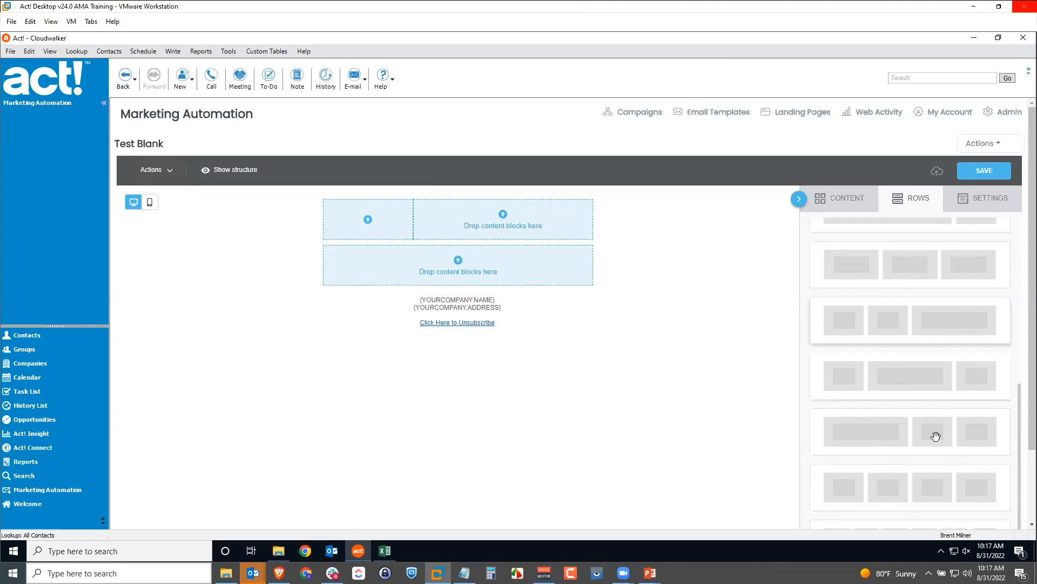
scroll(947, 436, "down", 3)
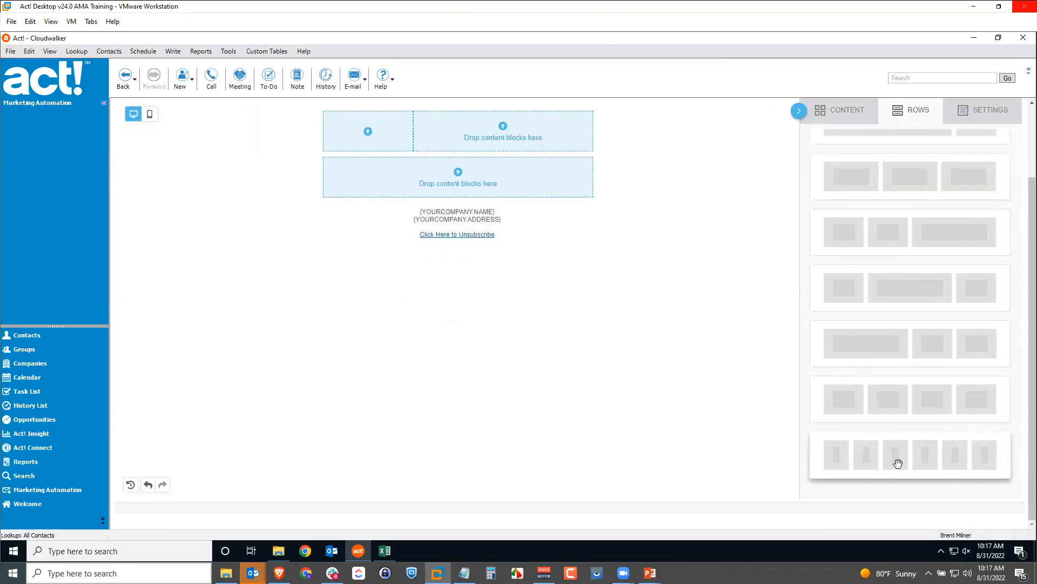
left_click_drag(898, 462, 470, 157)
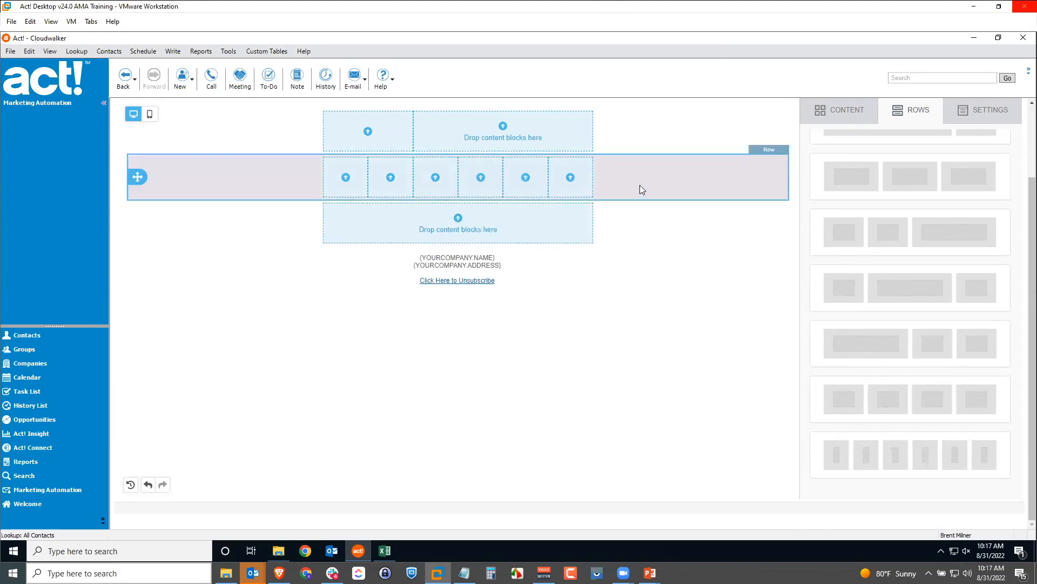
scroll(640, 190, "up", 2)
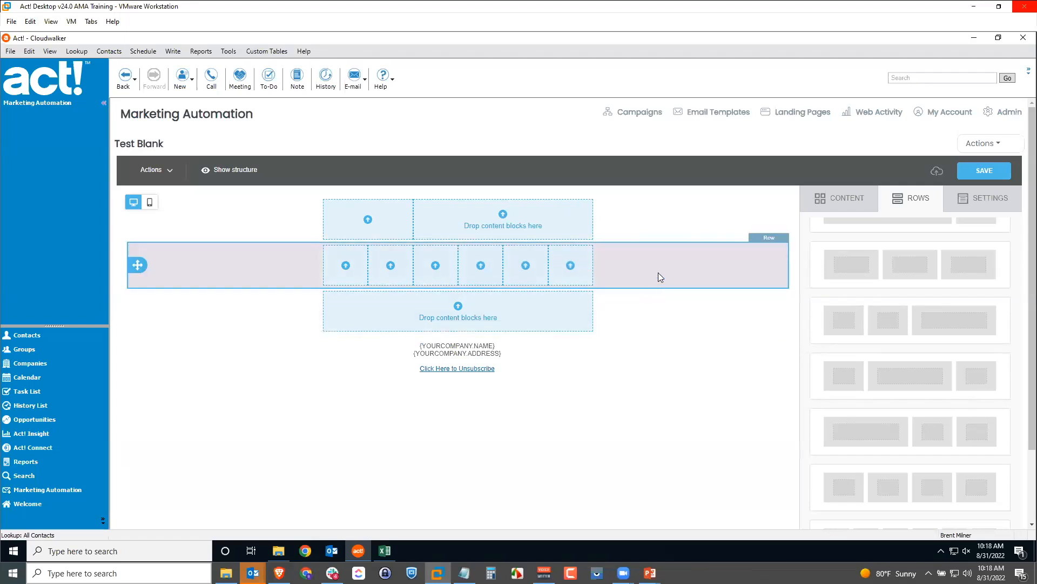
left_click(848, 200)
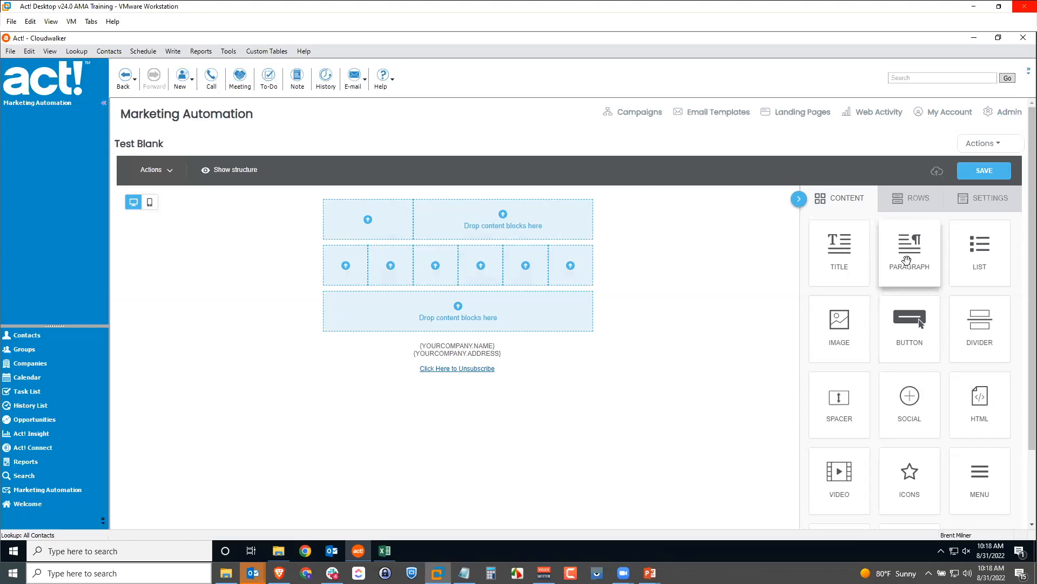
Place a paragraph block in the bottom row filled with 'This is my text.' pasted repeatedly
mouse_move(907, 261)
left_mouse_down()
mouse_move(563, 271)
mouse_move(469, 296)
left_mouse_up()
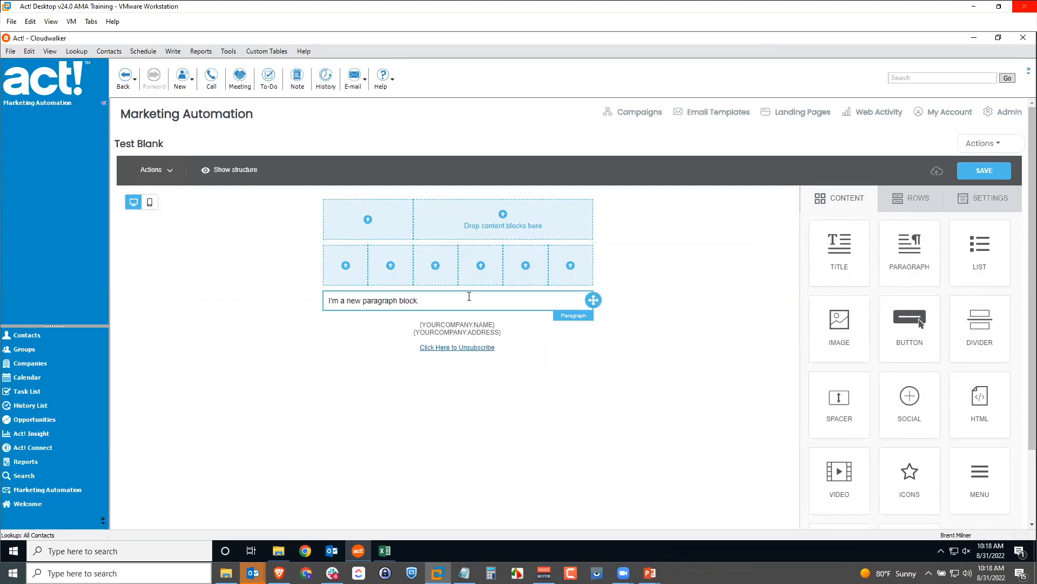
left_click(414, 302)
left_click_drag(418, 300, 330, 302)
type("This is")
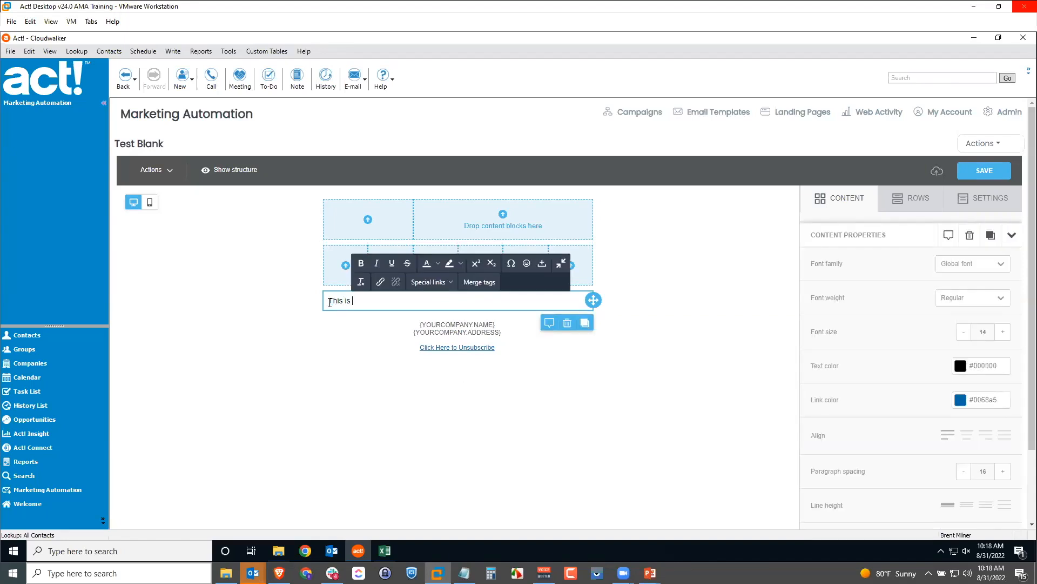
triple_click(330, 302)
key("ctrl+c")
key("ctrl+v")
key("ctrl+v")
key("ctrl+v")
key("ctrl+v")
key("ctrl+v")
key("ctrl+v")
key("ctrl+v")
key("ctrl+v")
key("ctrl+v")
key("ctrl+v")
key("ctrl+v")
key("ctrl+v")
key("ctrl+v")
key("ctrl+v")
key("ctrl+v")
key("ctrl+v")
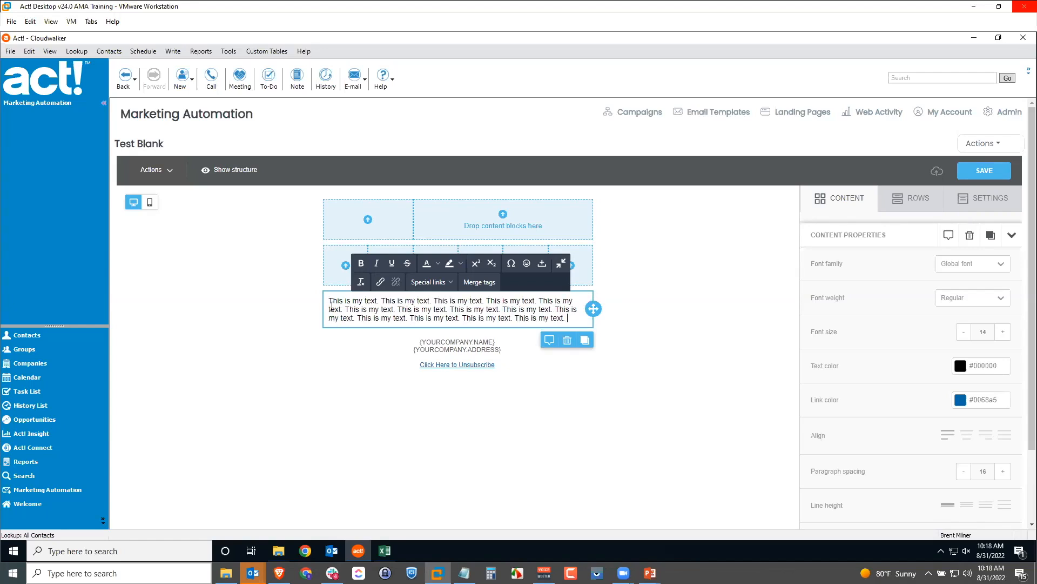
left_click(636, 424)
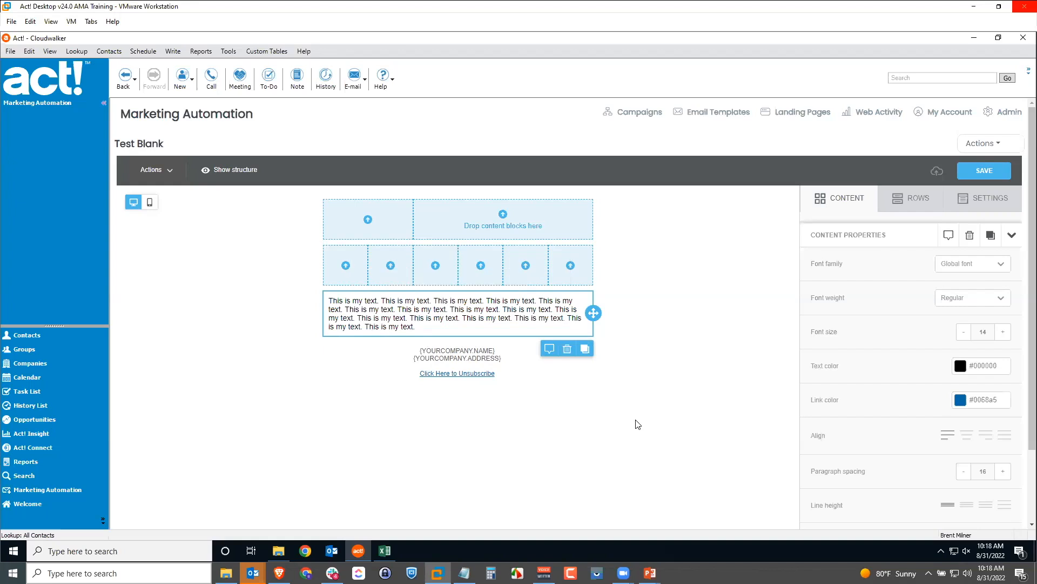
left_click(517, 312)
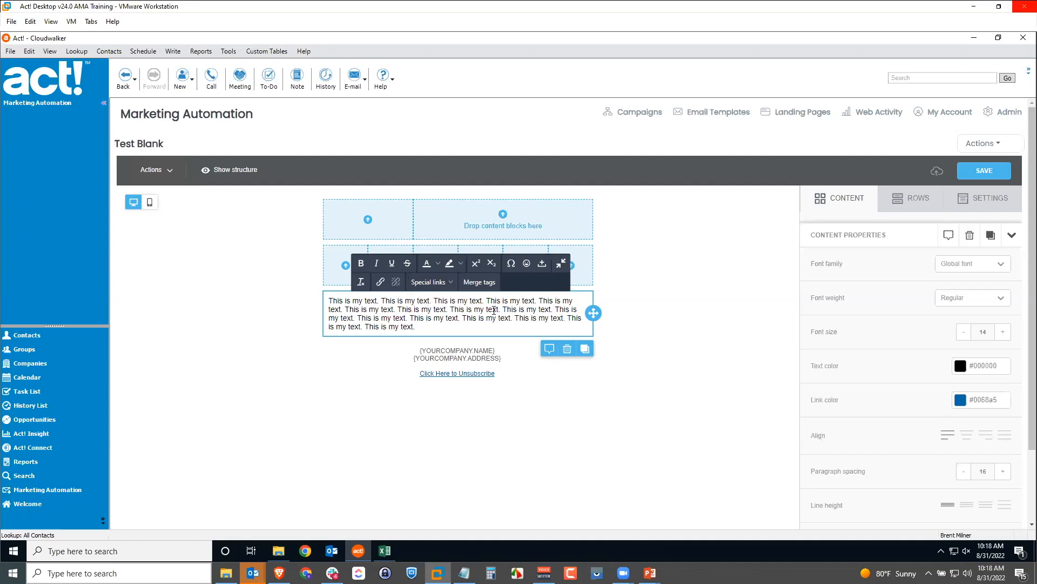
left_click(648, 431)
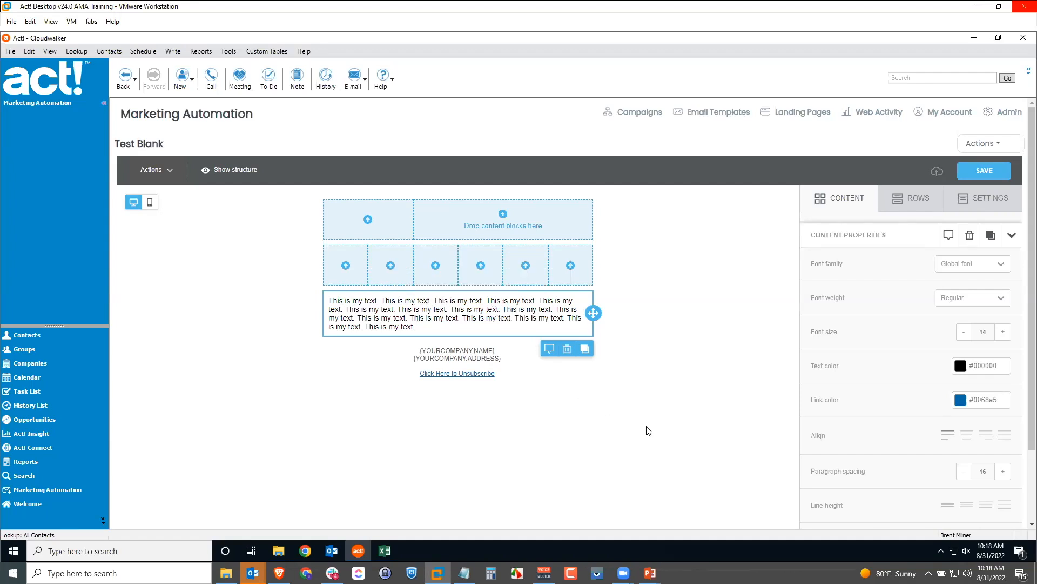
Put an image block in the top-right cell and browse the file manager's Import sources like Dropbox
left_click(865, 205)
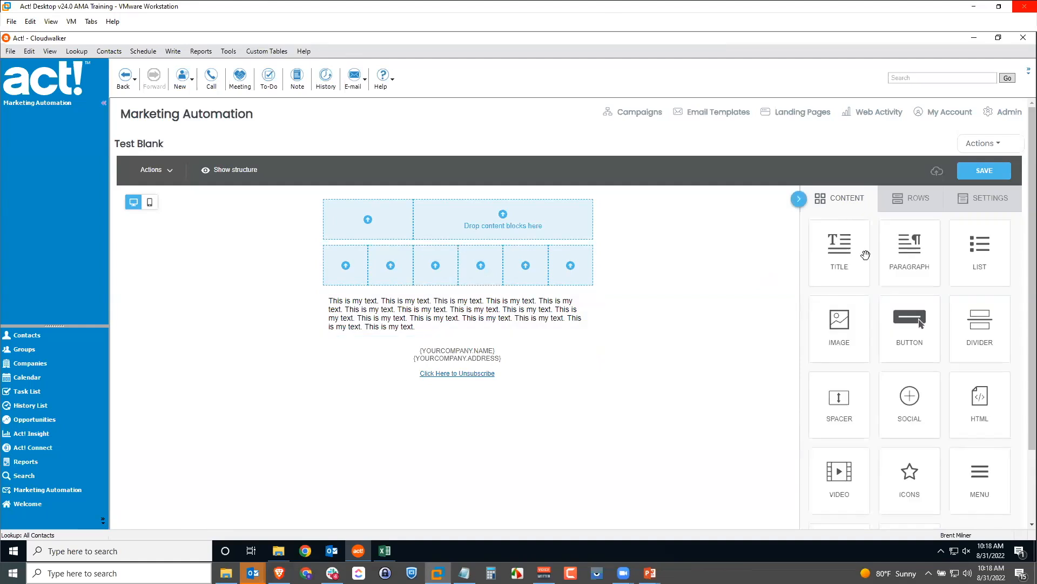
left_click_drag(844, 331, 557, 244)
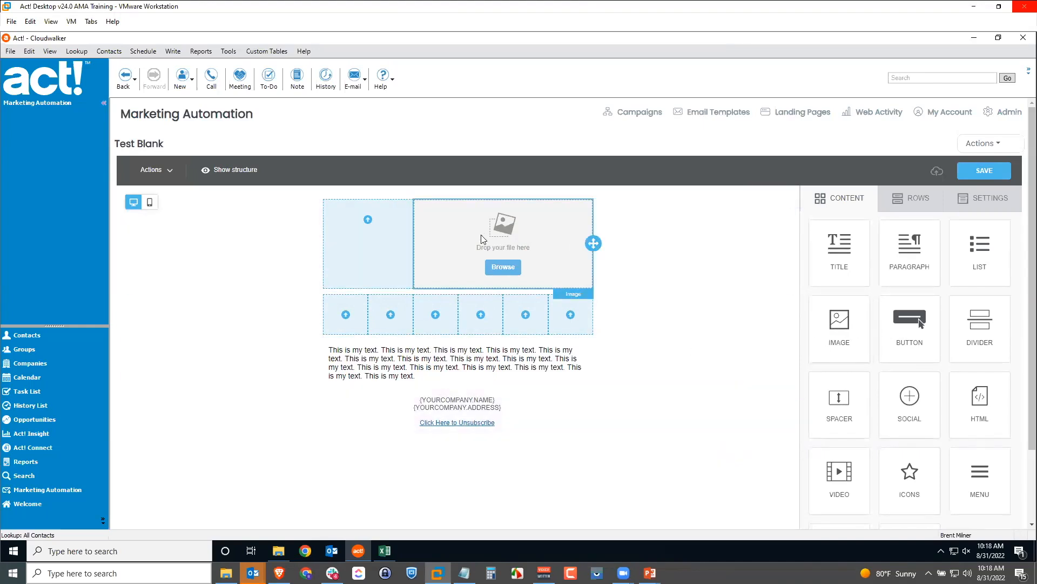
left_click(506, 268)
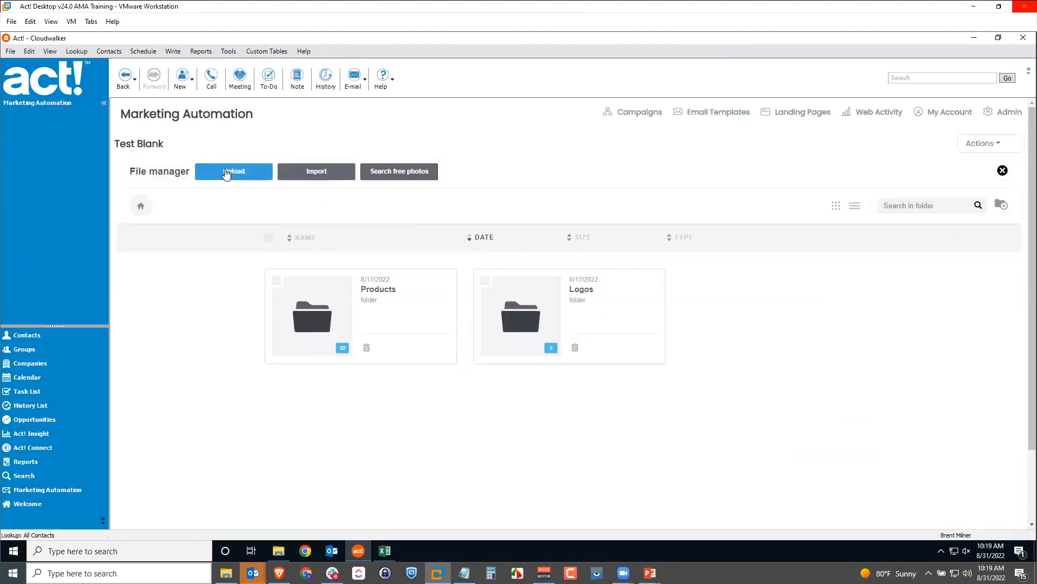
left_click(312, 175)
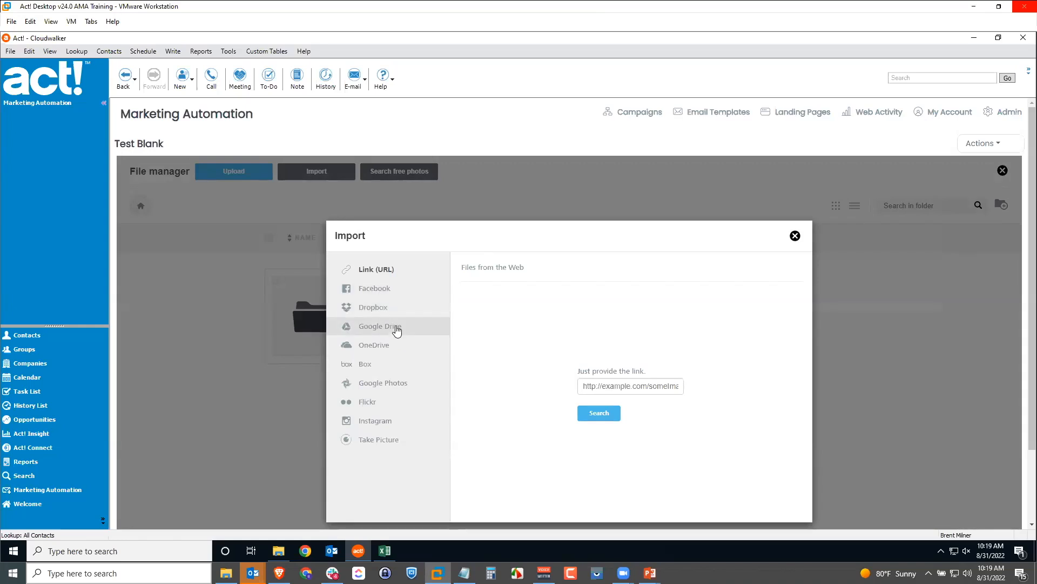
left_click(394, 309)
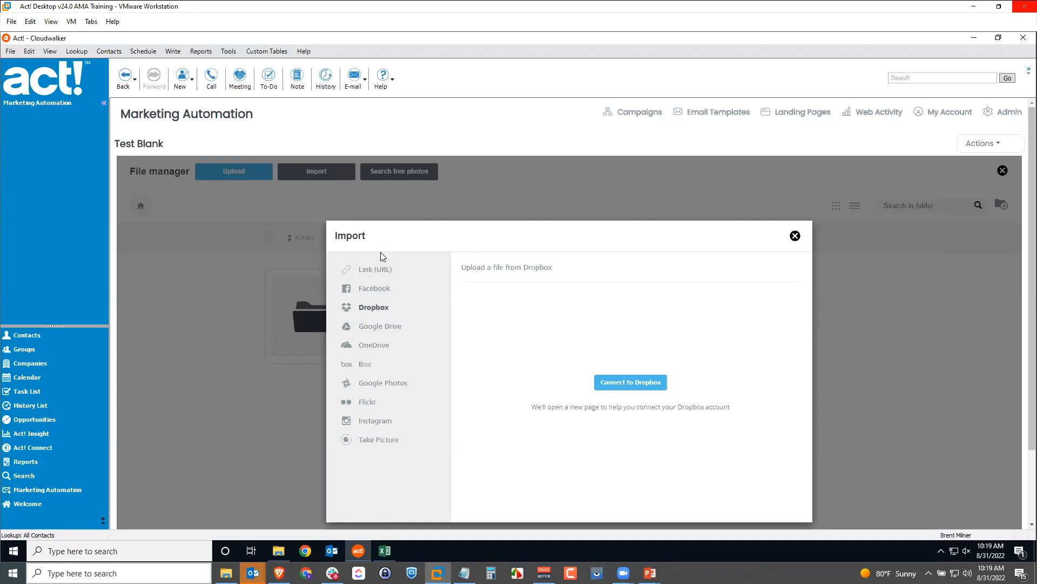
left_click(795, 236)
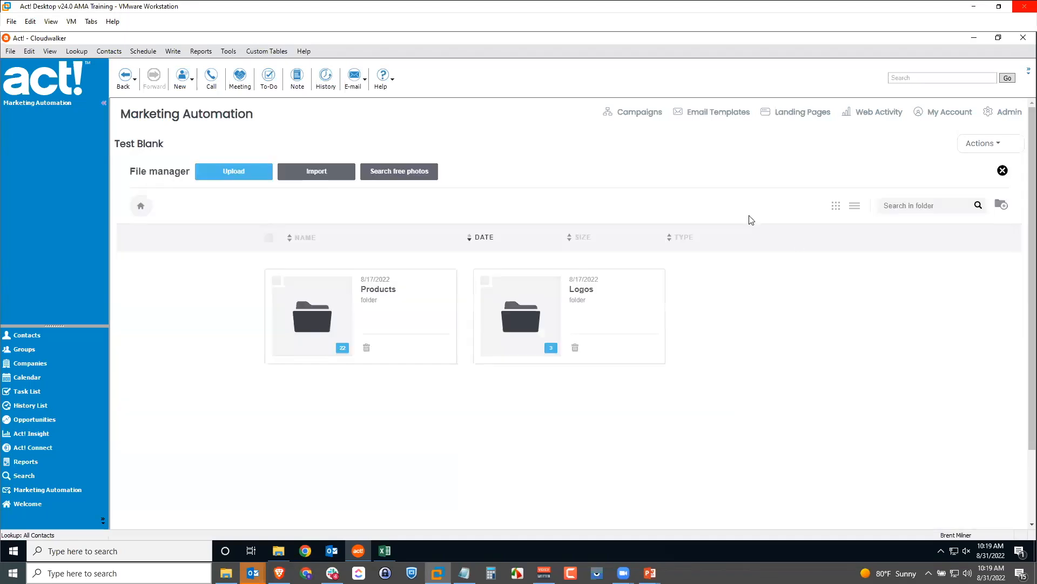
Search free stock photos for 'autumn4' and import the autumn road photo
left_click(393, 176)
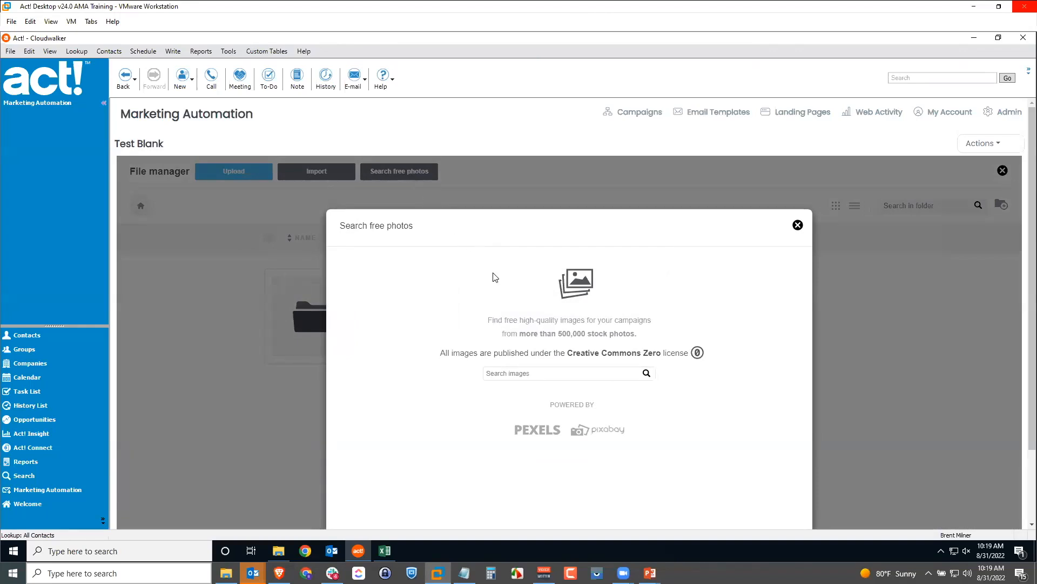
left_click(550, 372)
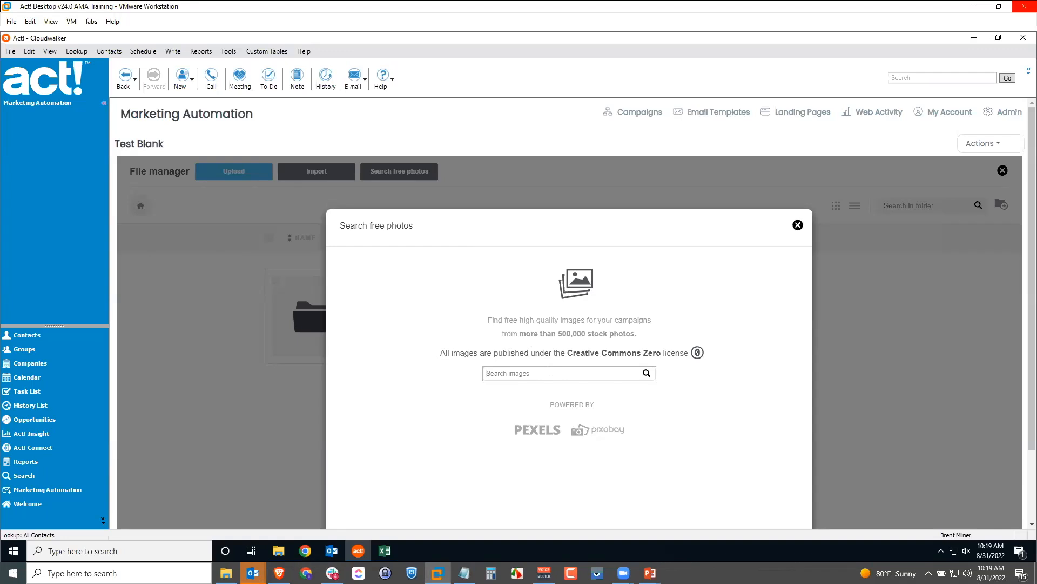
type("autumn4")
key("Return")
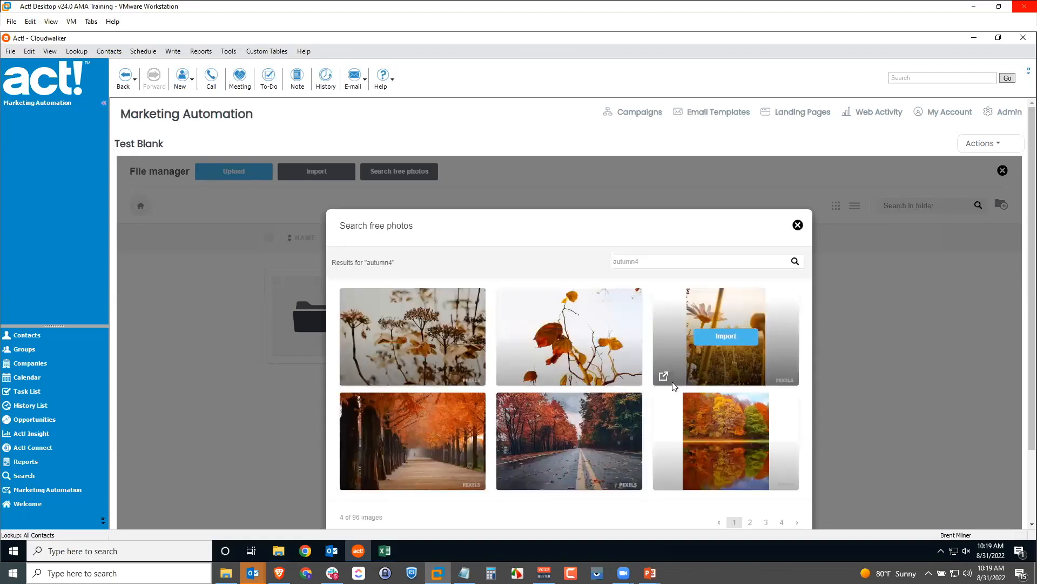
scroll(635, 377, "down", 1)
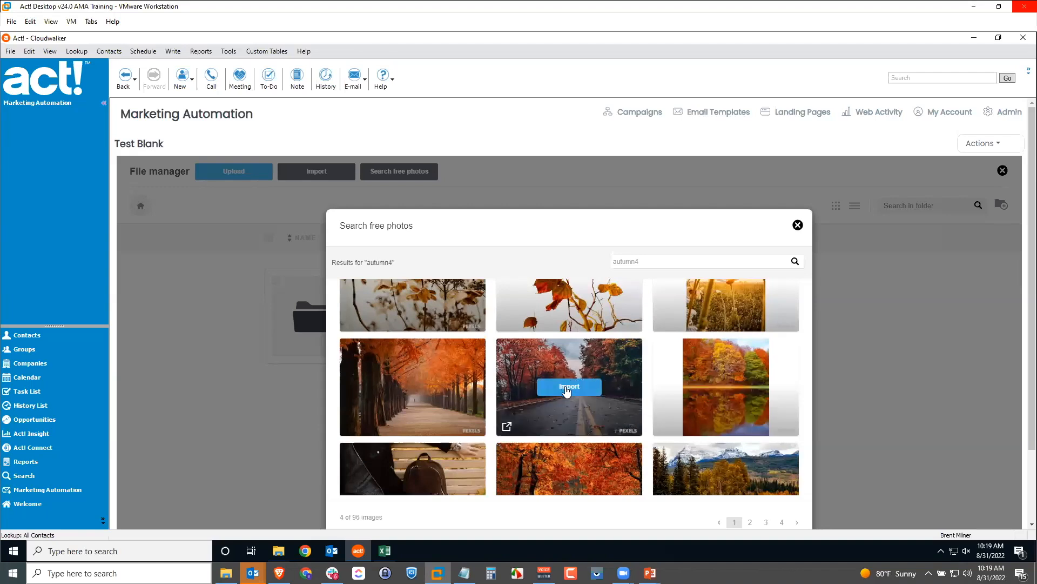
left_click(567, 386)
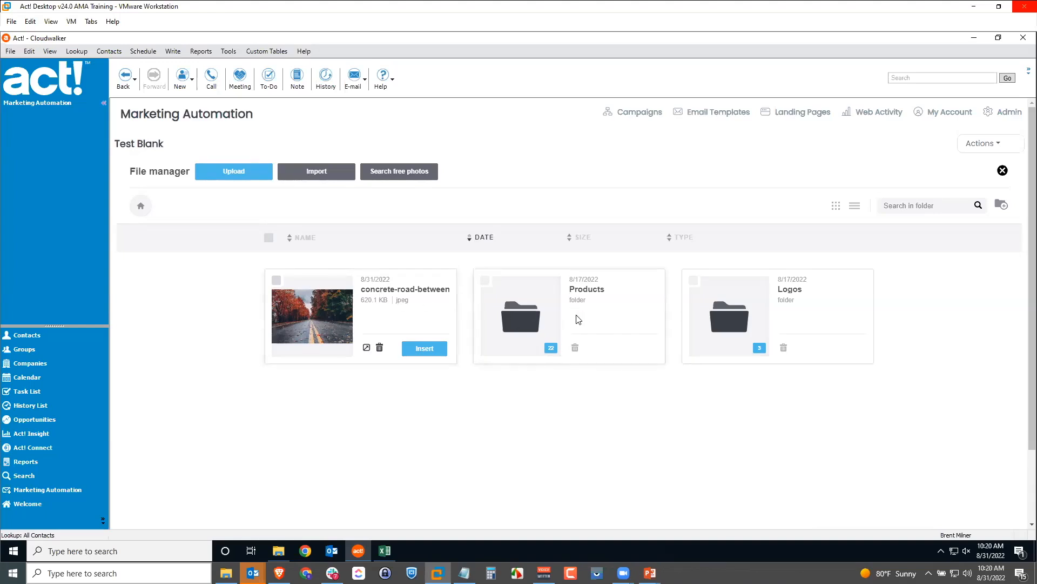
Insert the autumn road photo into the image block with the Technicolor filter applied
left_click(425, 349)
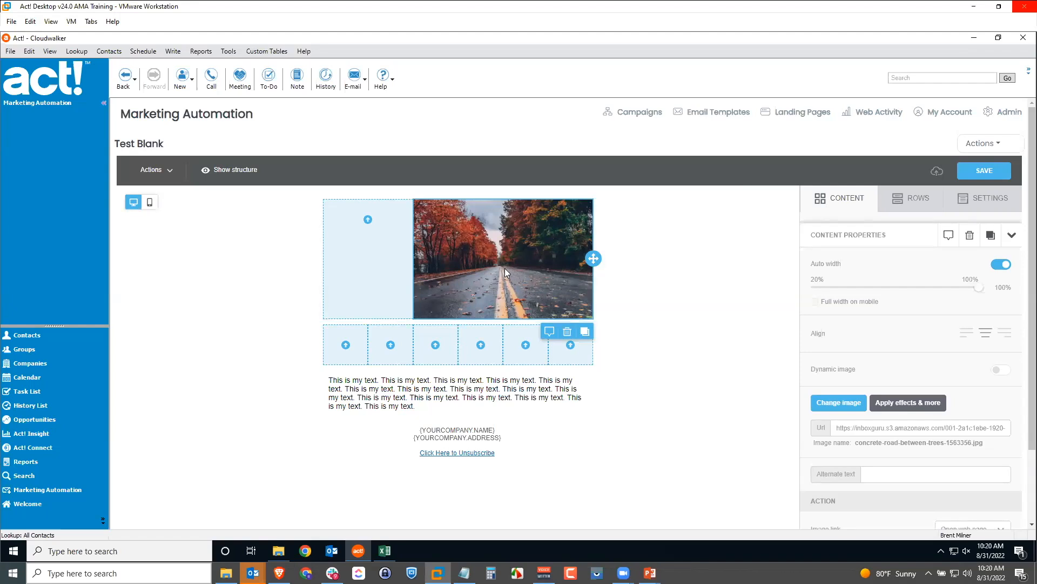
left_click(900, 409)
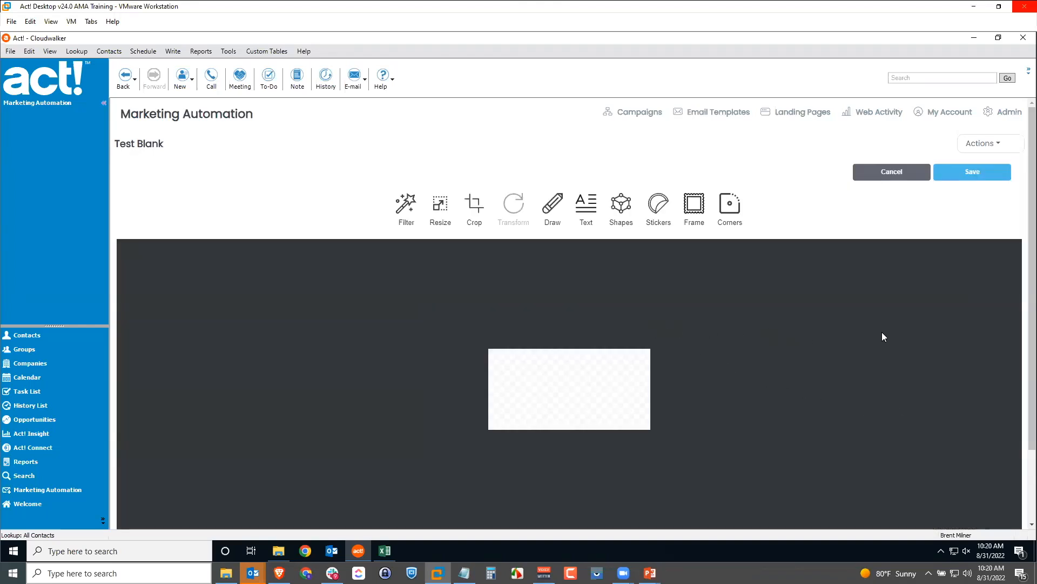
scroll(814, 317, "down", 1)
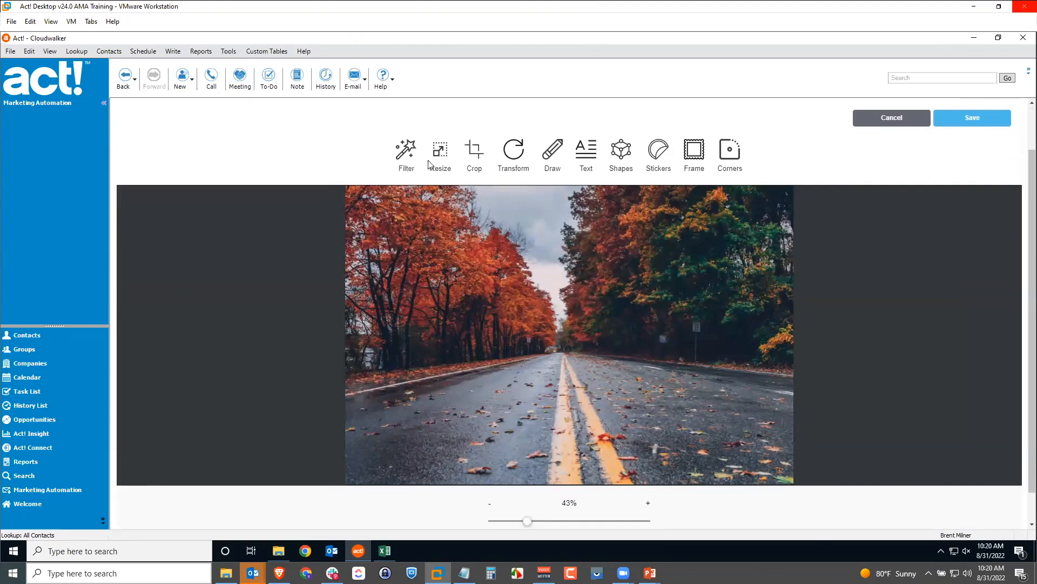
left_click(412, 154)
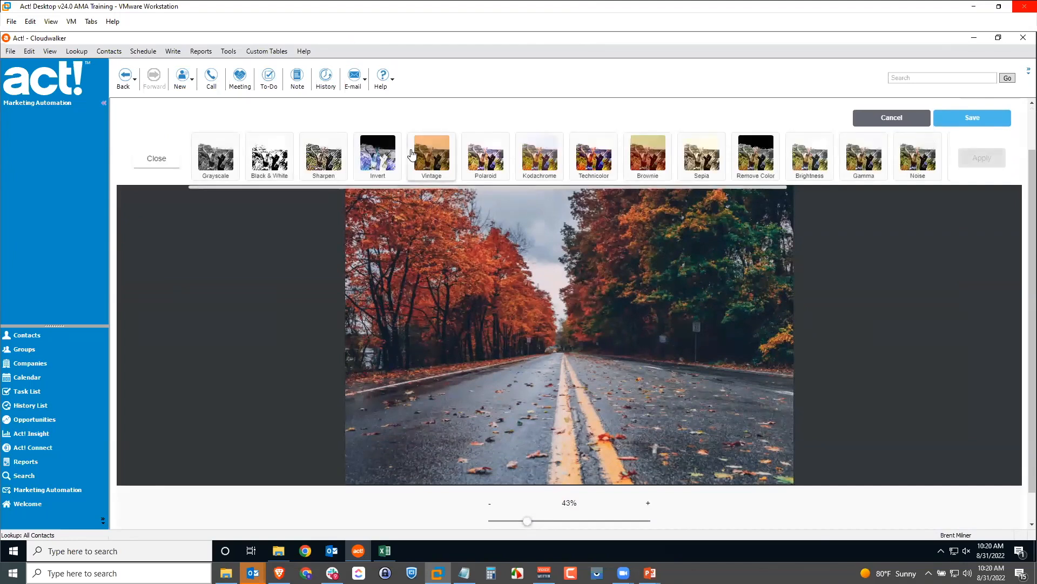
left_click(589, 156)
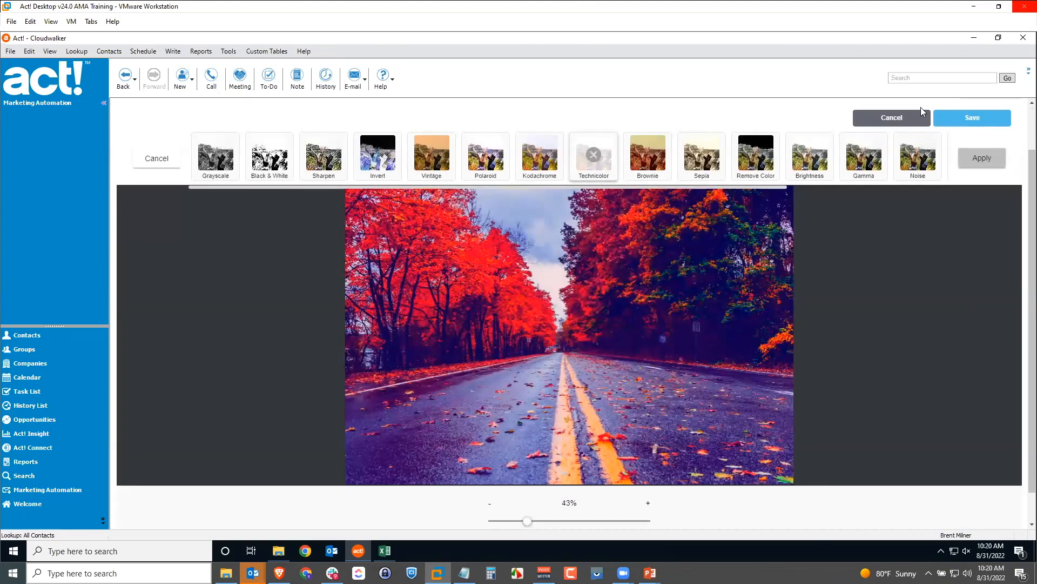
left_click(951, 116)
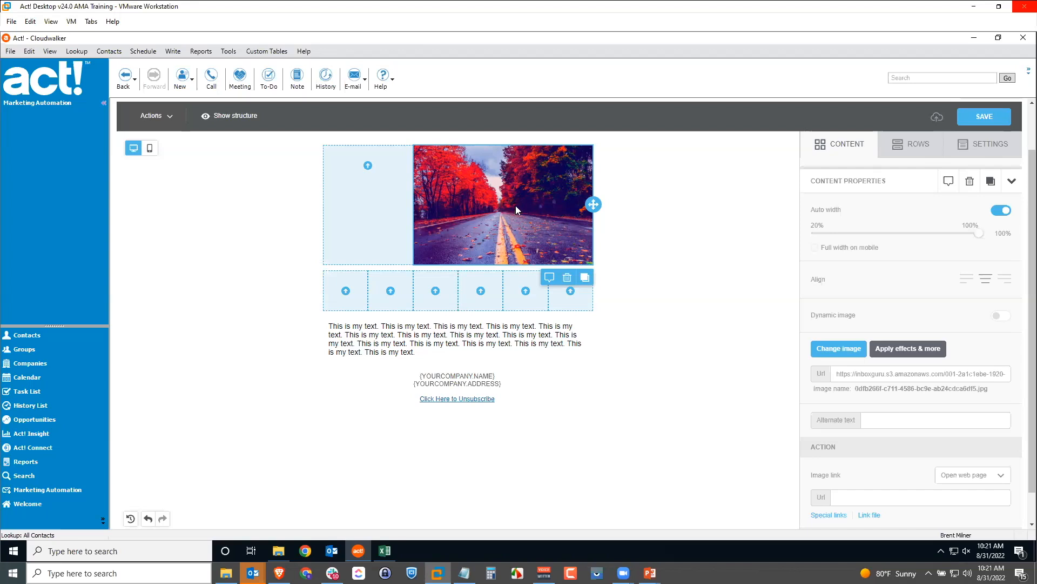
Add a social icons block below the text, removing Instagram and adding YouTube
left_click(841, 145)
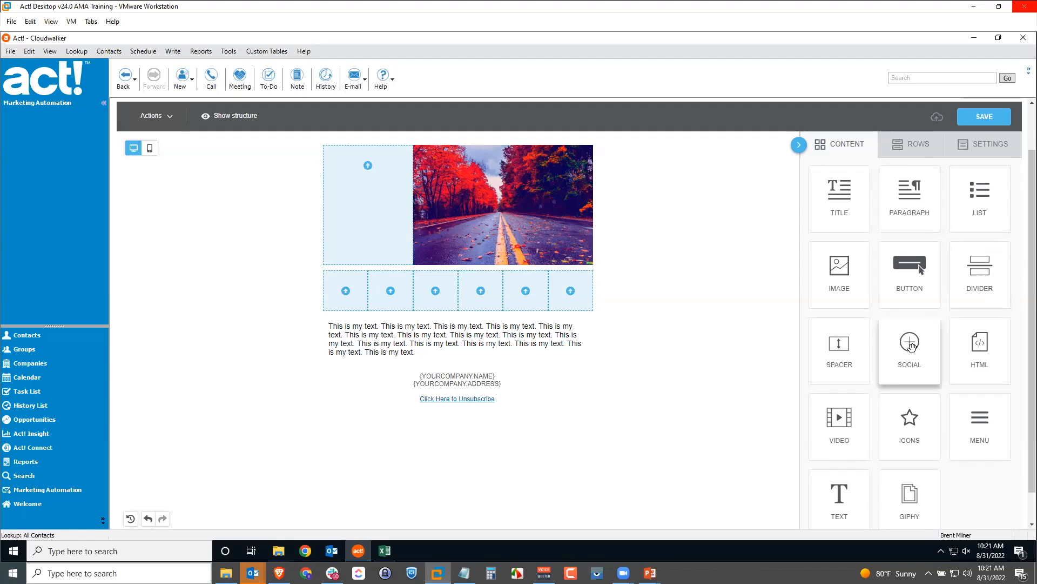
left_click_drag(911, 346, 437, 357)
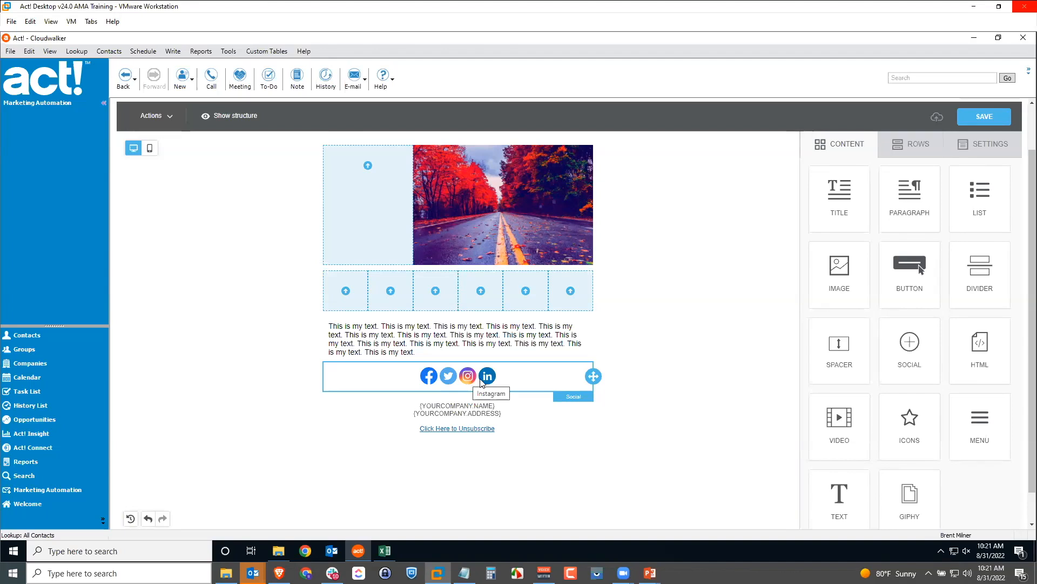
left_click(523, 383)
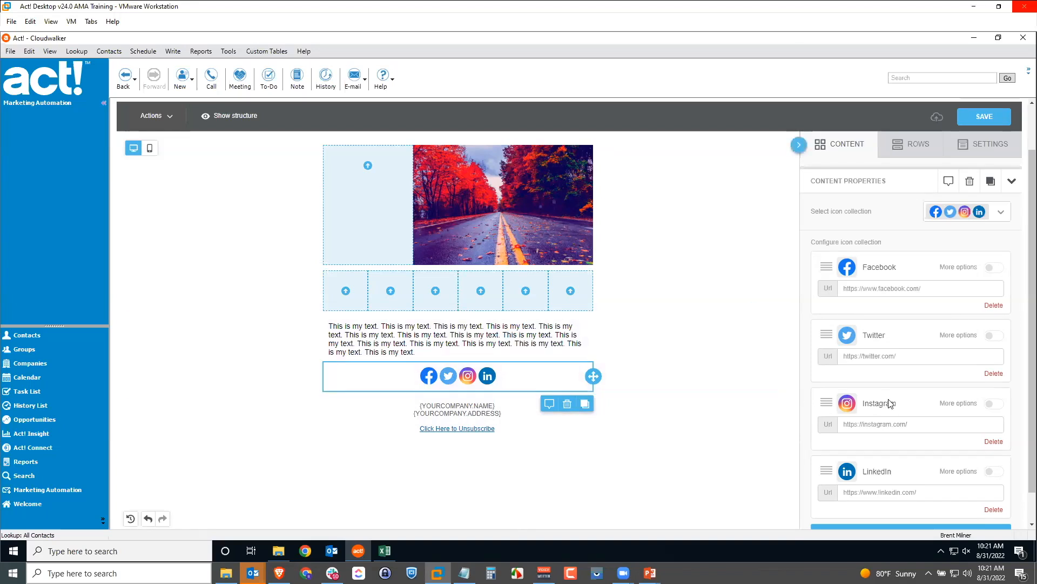
left_click(993, 441)
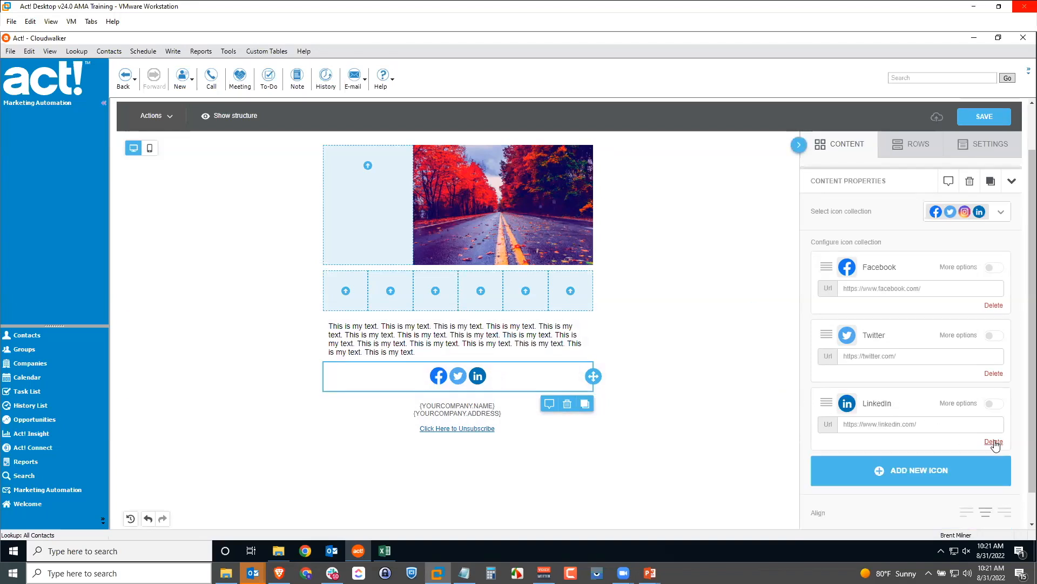
left_click(913, 473)
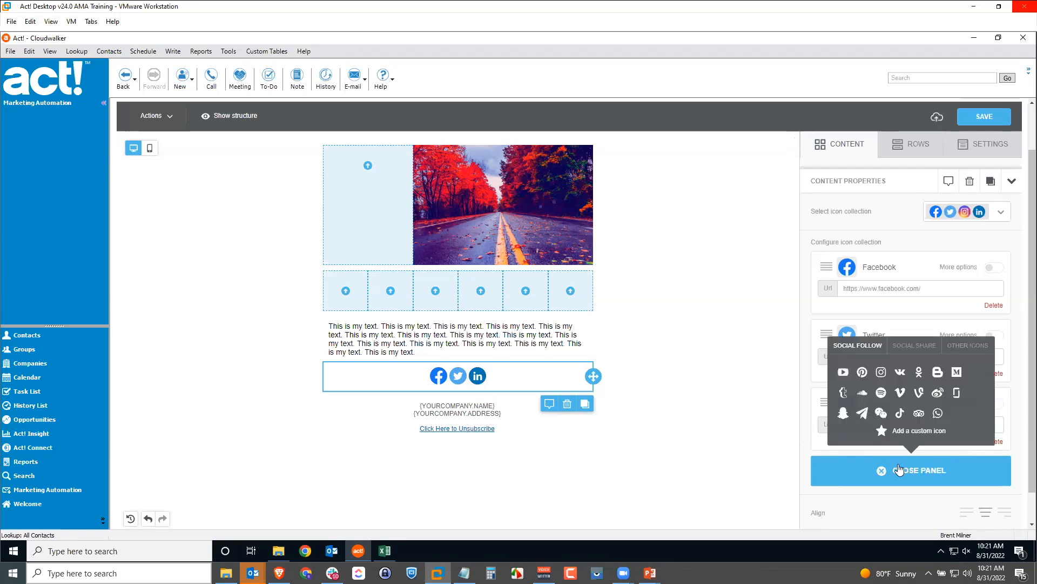
left_click(844, 373)
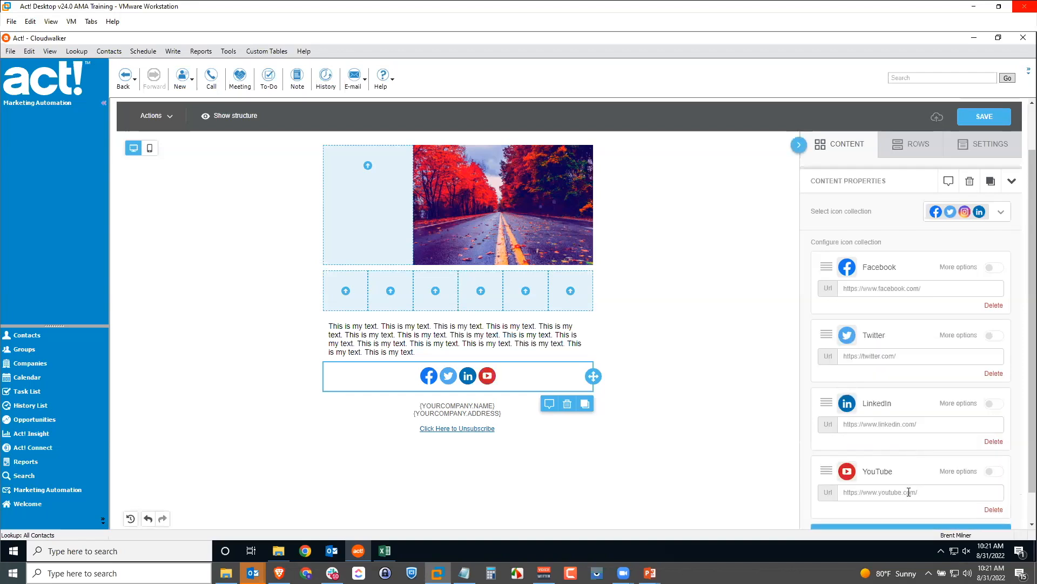
Move YouTube right after Facebook and switch the social icons to the black style
scroll(910, 483, "down", 1)
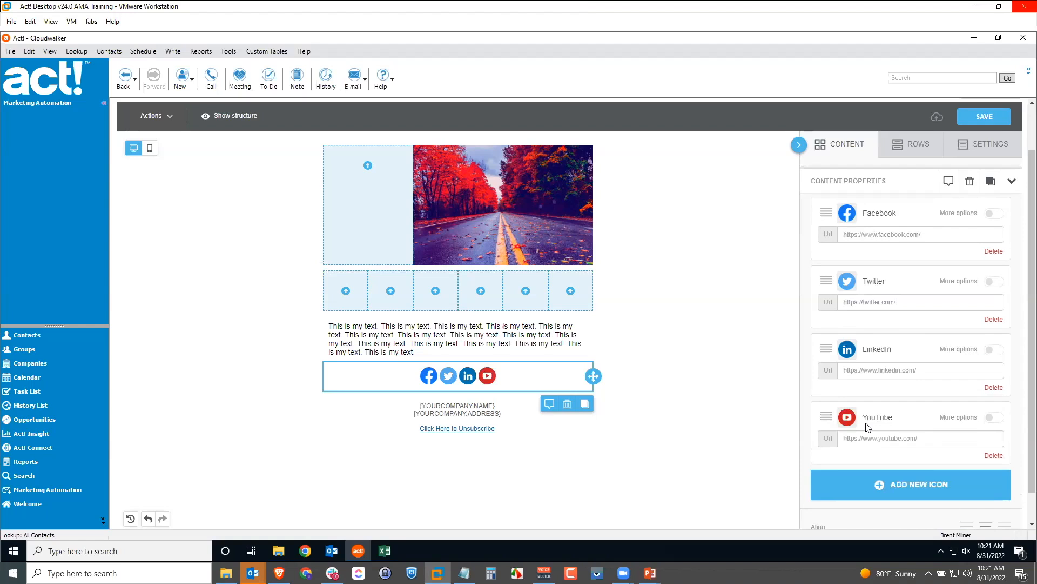
left_click_drag(827, 417, 818, 273)
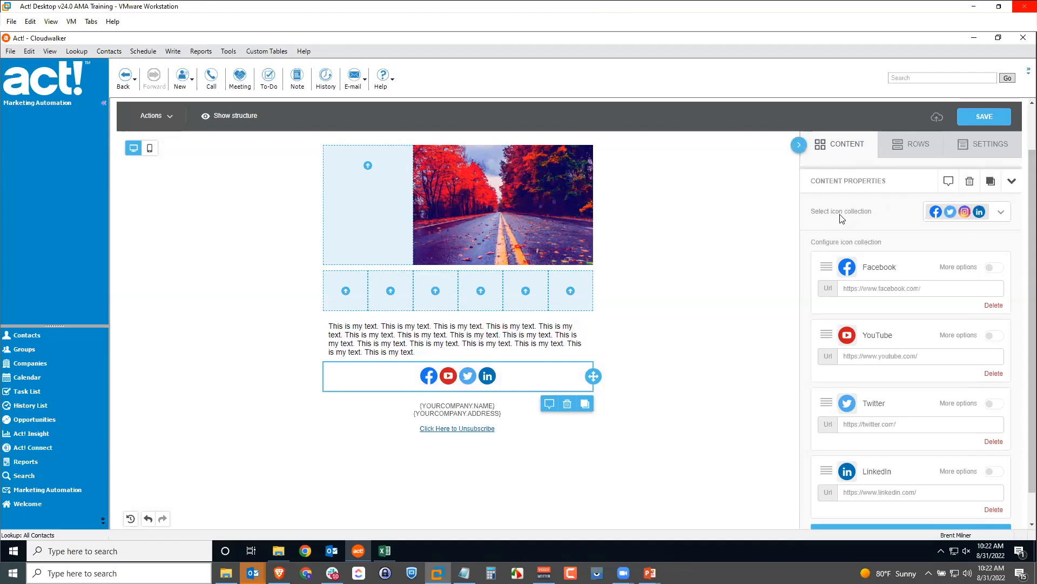
left_click(997, 216)
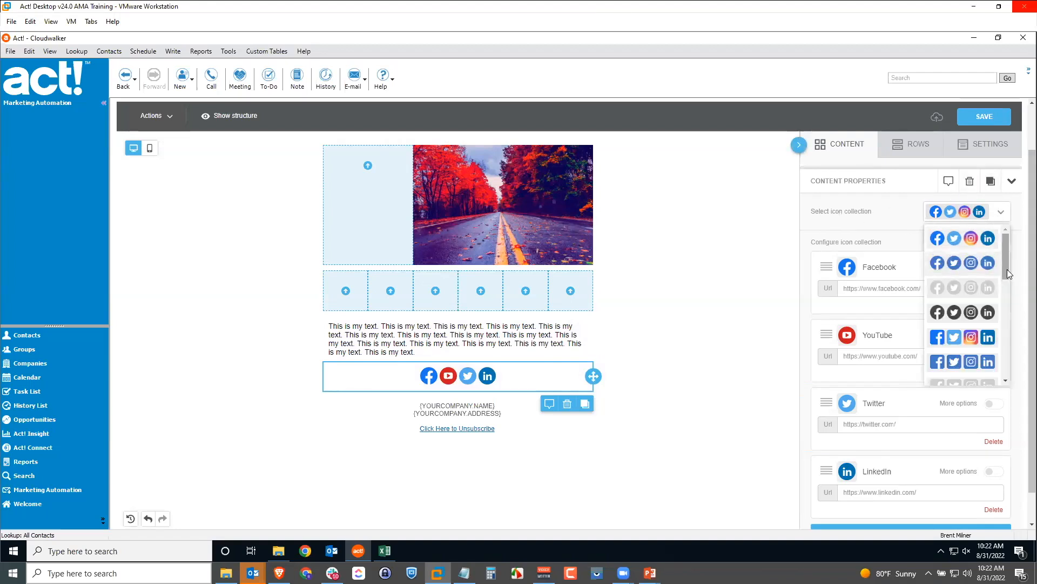
left_click(976, 312)
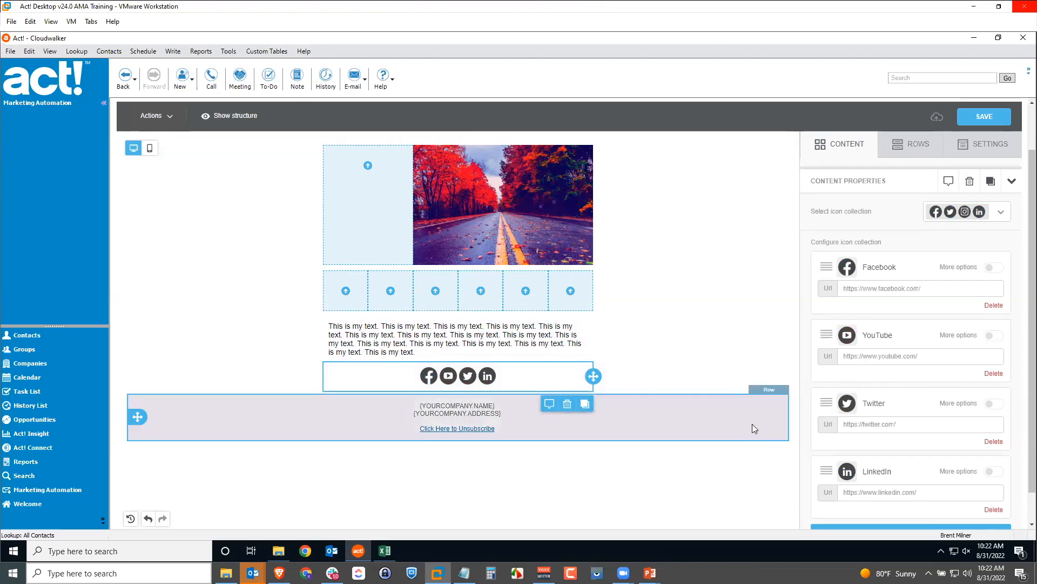
Place a Video block above the paragraph text and start entering its video URL
left_click(851, 144)
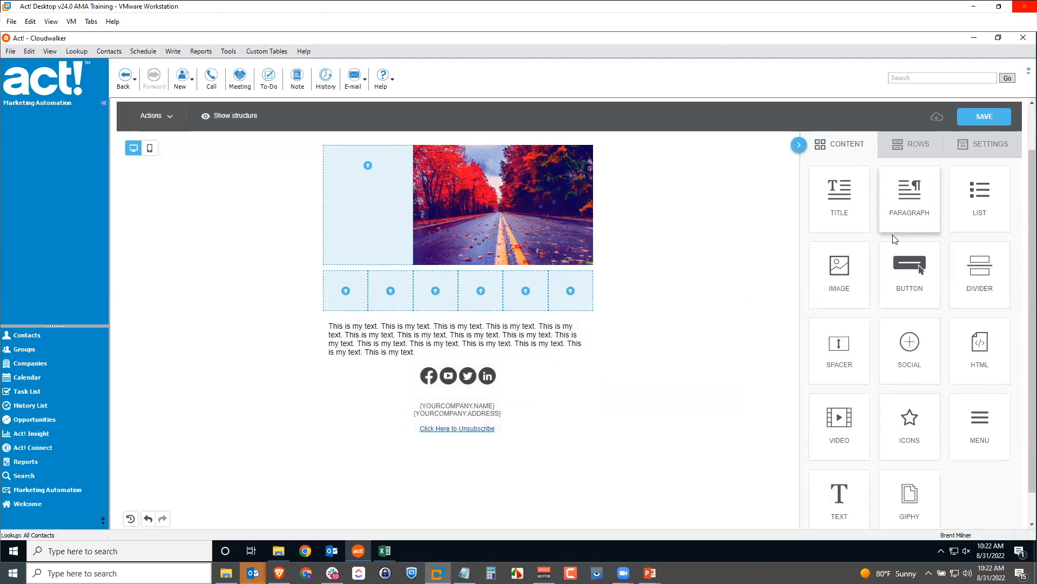
scroll(893, 234, "down", 1)
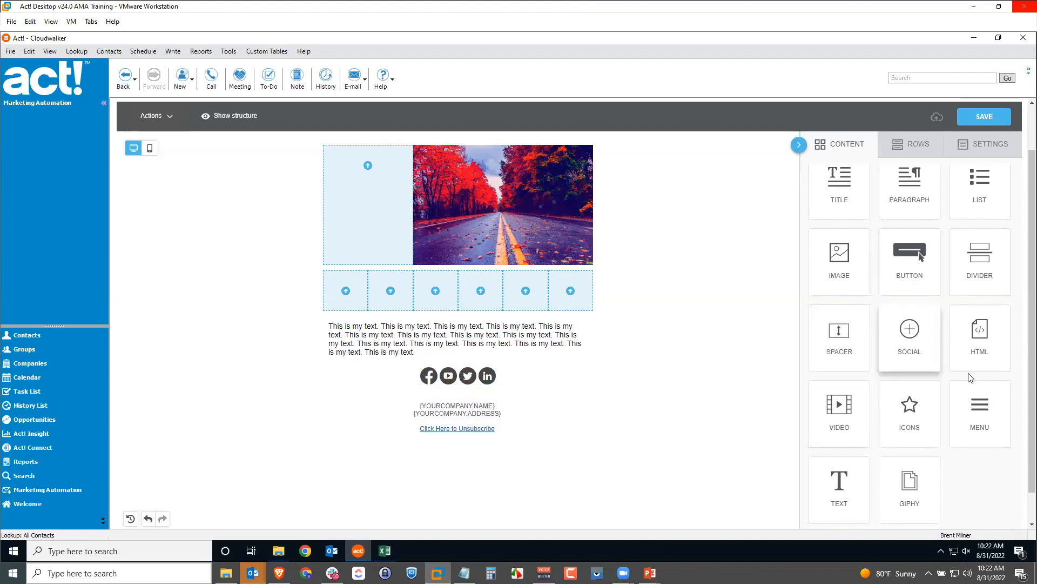
left_click_drag(837, 406, 469, 319)
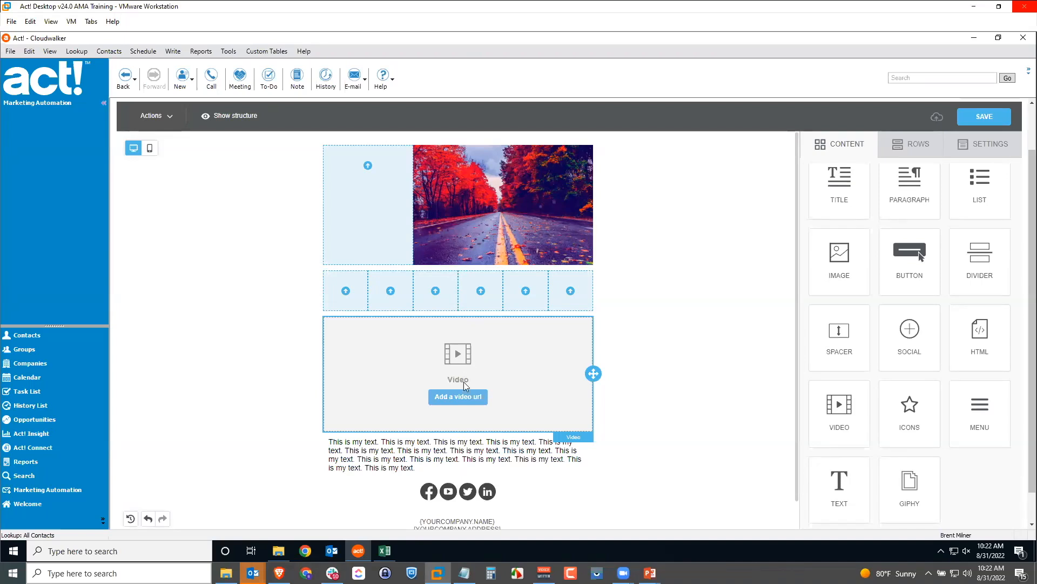
left_click(462, 400)
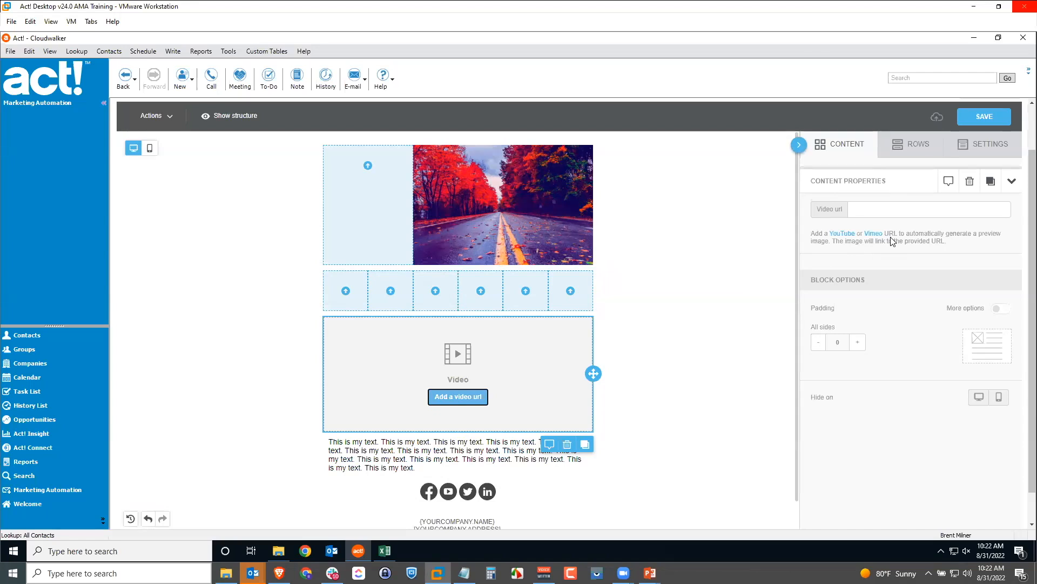
Give the autumn road image 15 padding on all sides and hide it on mobile
left_click(476, 211)
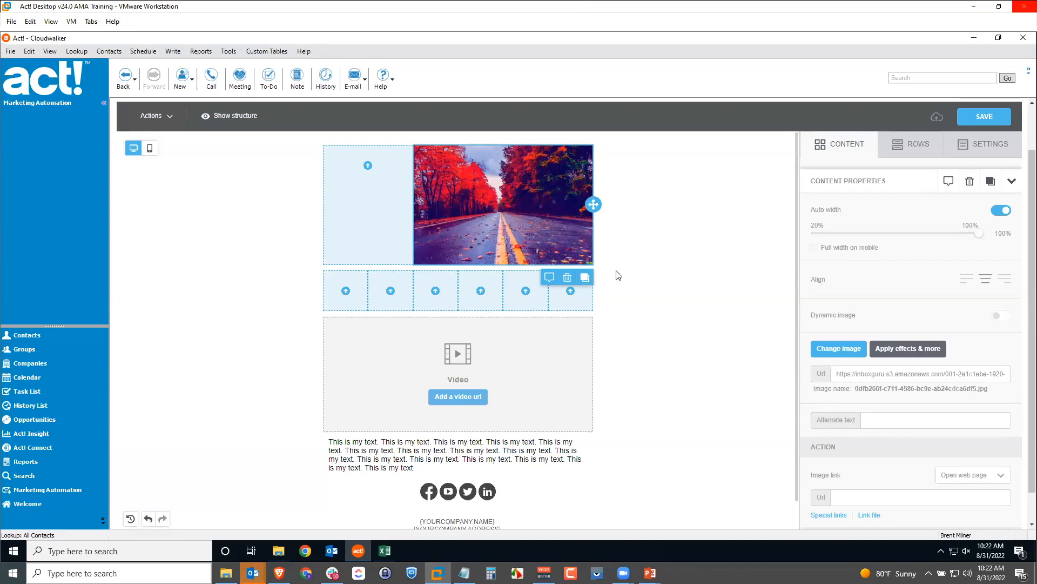
scroll(908, 331, "down", 5)
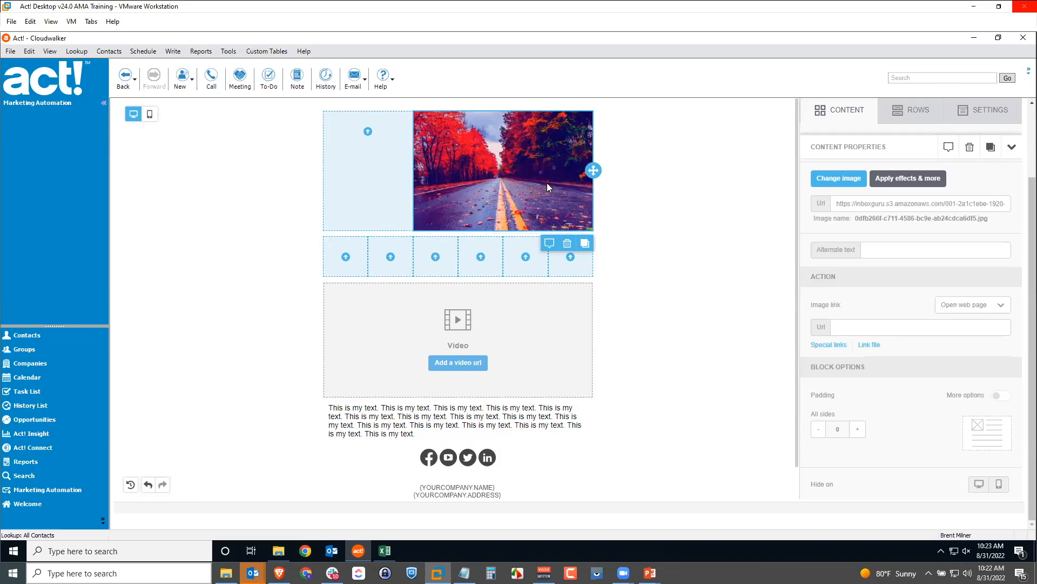
left_click(858, 429)
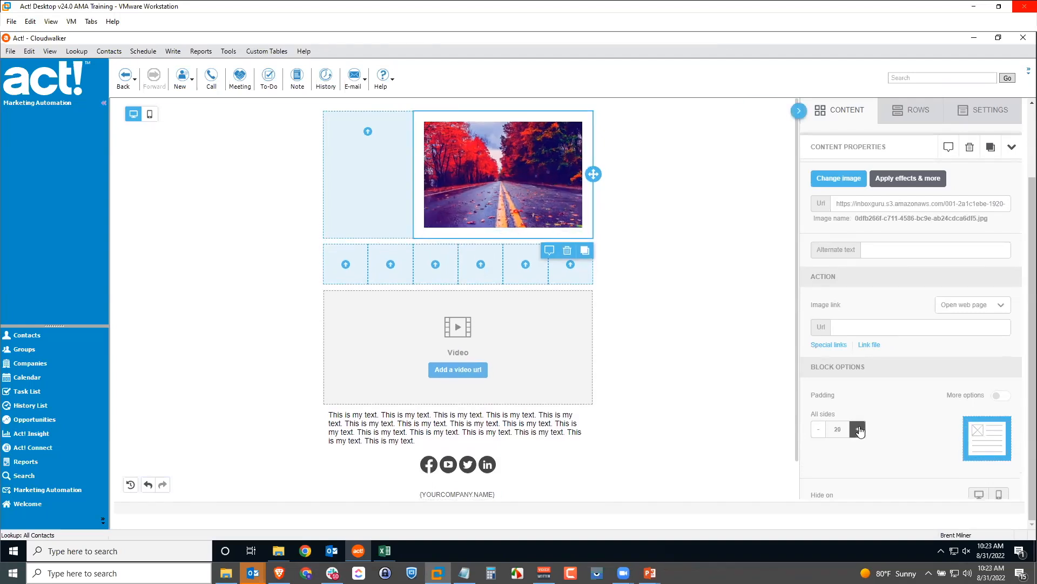
left_click(819, 429)
left_click(819, 429)
scroll(929, 427, "up", 1)
scroll(930, 429, "down", 1)
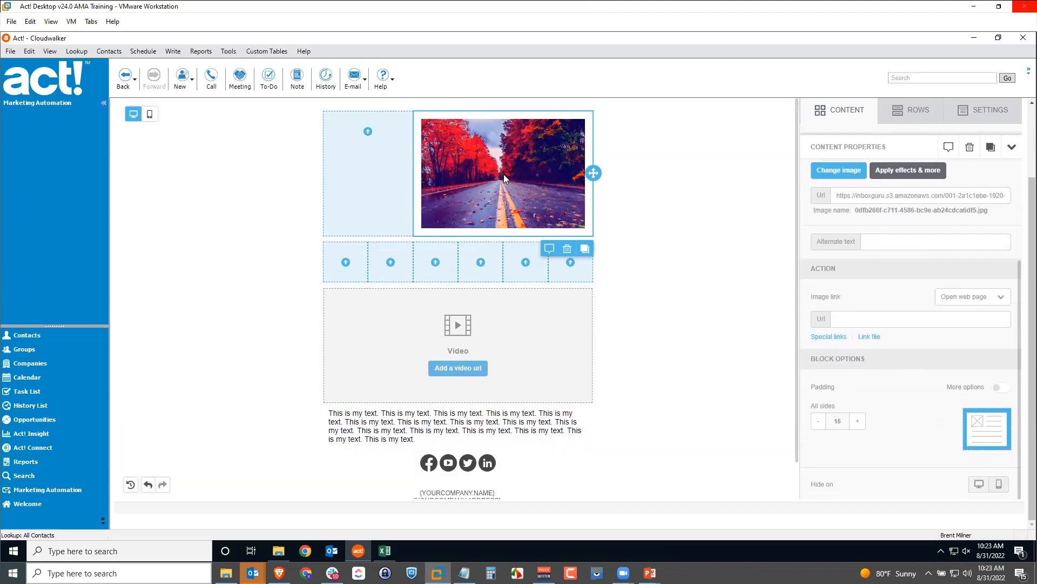
left_click(1000, 487)
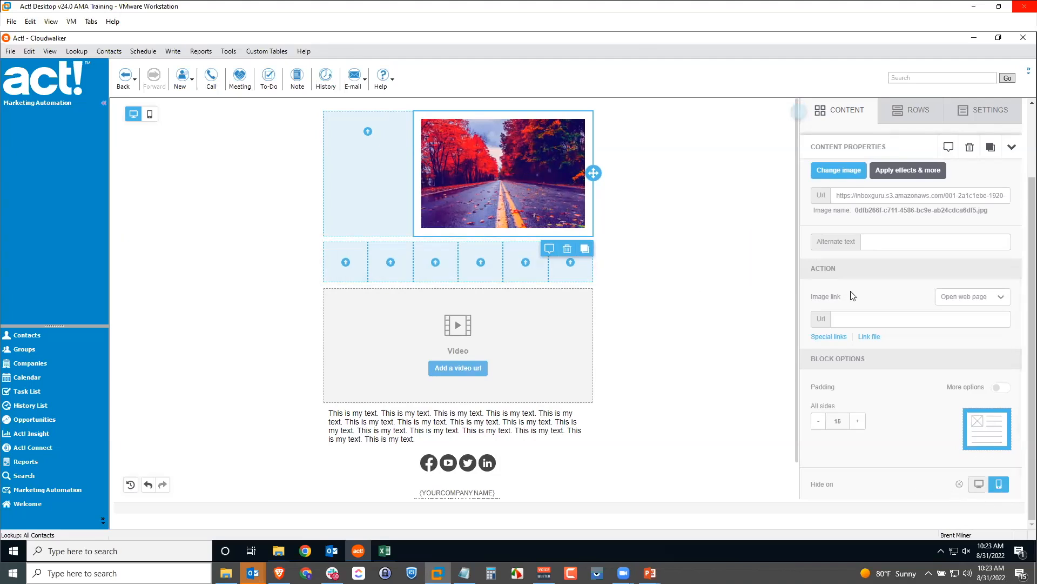
scroll(852, 294, "up", 3)
scroll(854, 295, "down", 3)
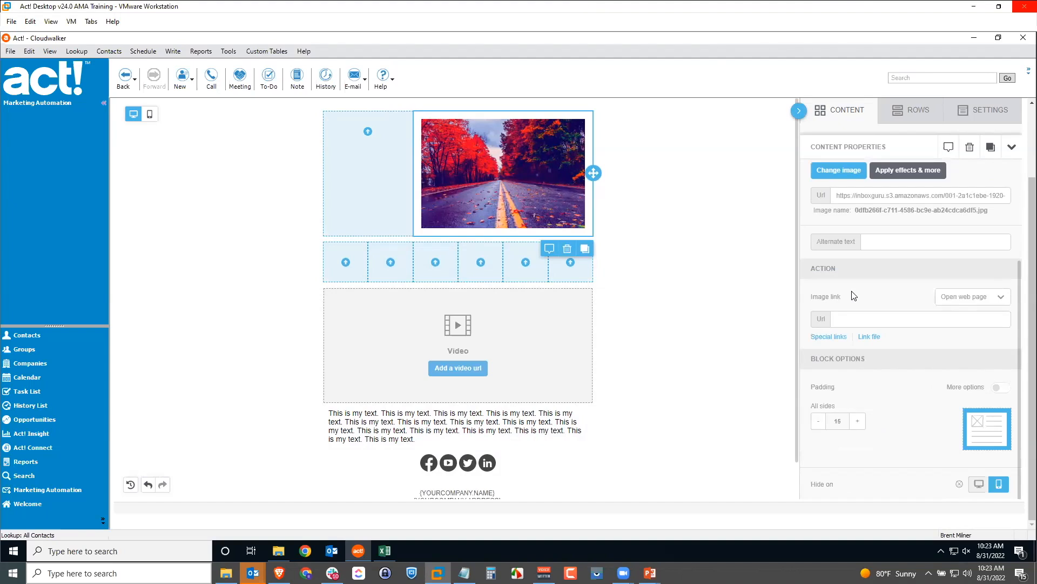
scroll(853, 296, "up", 3)
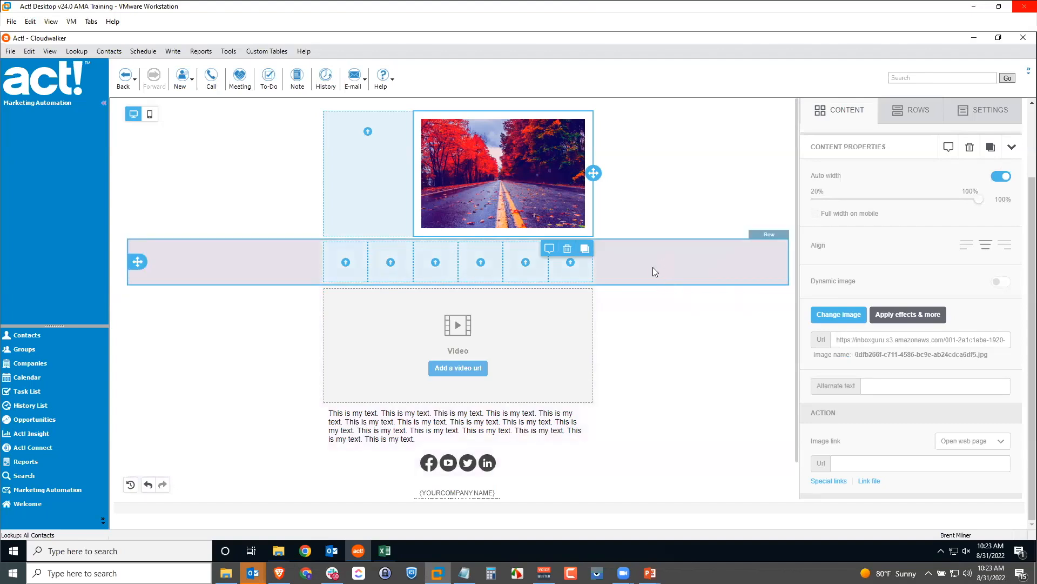
Save the Test Blank template from the editor toolbar
scroll(891, 300, "up", 2)
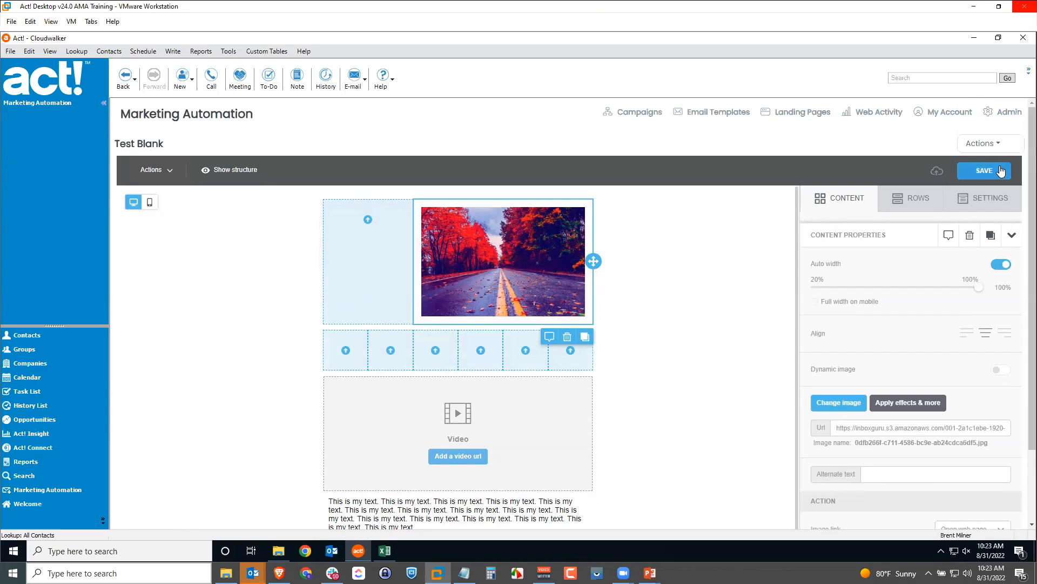
left_click(983, 171)
left_click(150, 202)
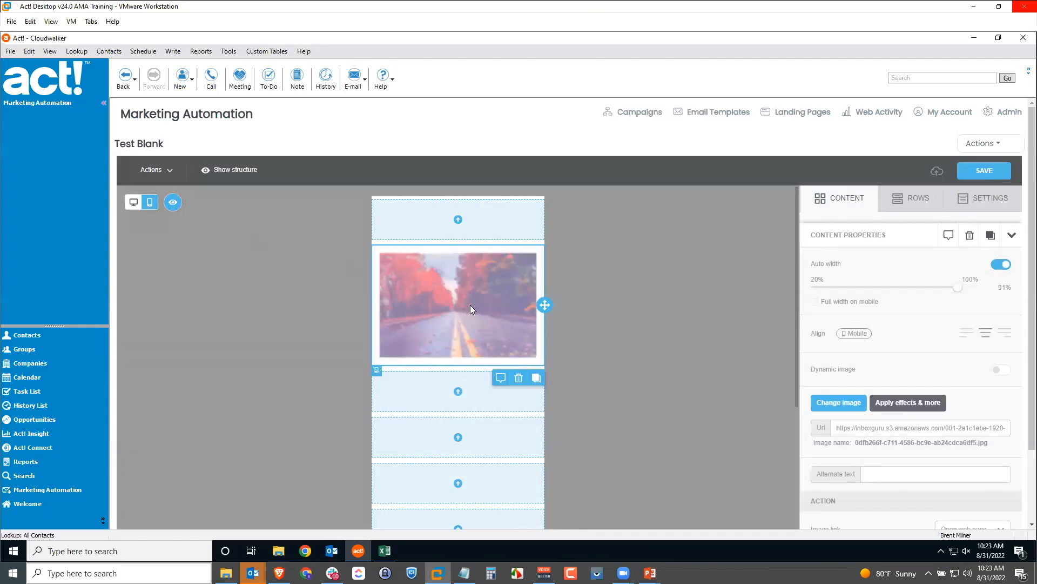
scroll(468, 305, "down", 2)
scroll(461, 324, "down", 2)
scroll(462, 324, "down", 2)
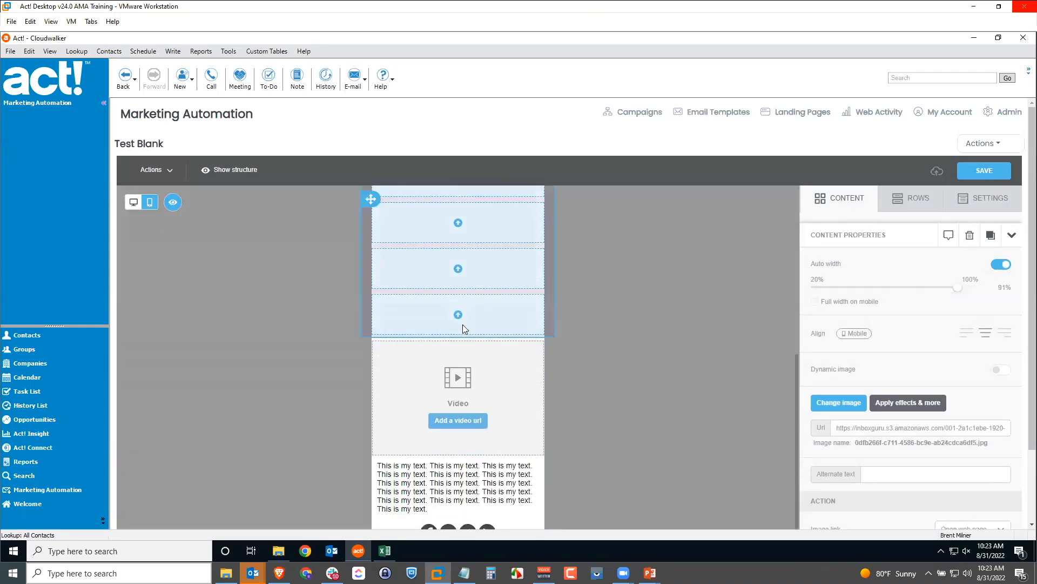
scroll(478, 406, "up", 2)
scroll(485, 406, "up", 3)
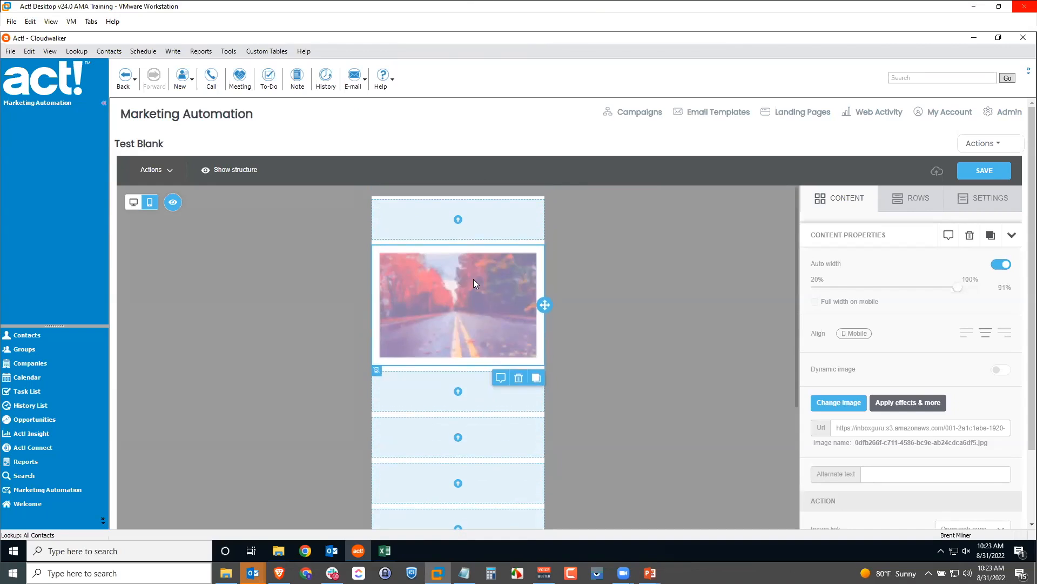
scroll(466, 291, "down", 3)
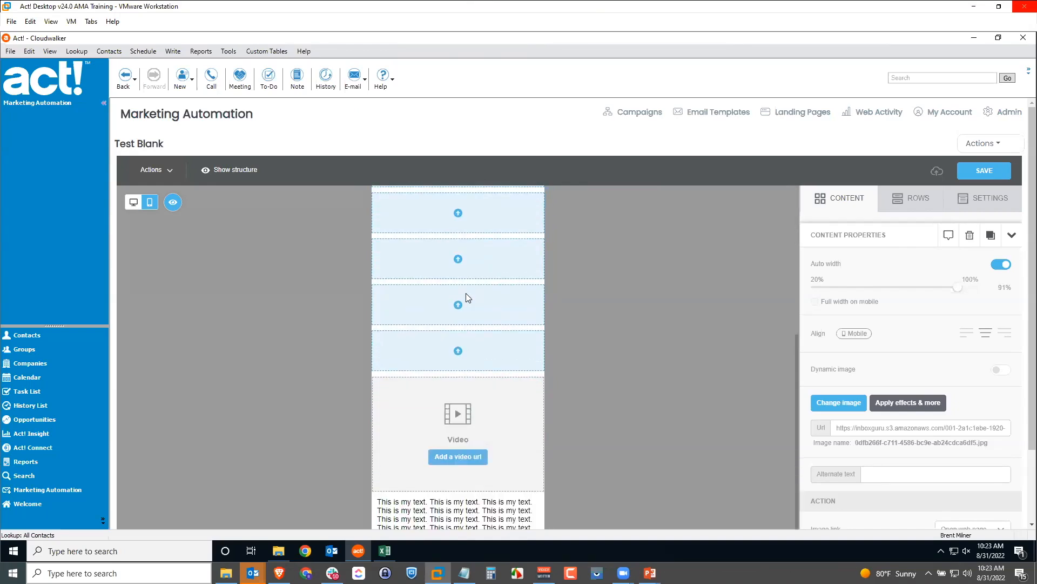
scroll(466, 293, "up", 1)
left_click(133, 202)
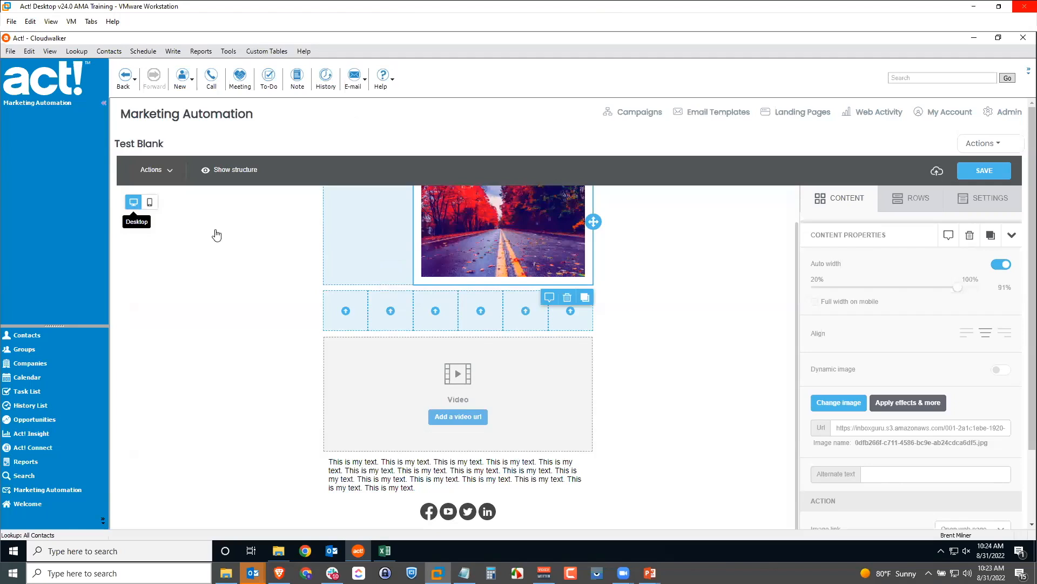
scroll(685, 393, "up", 1)
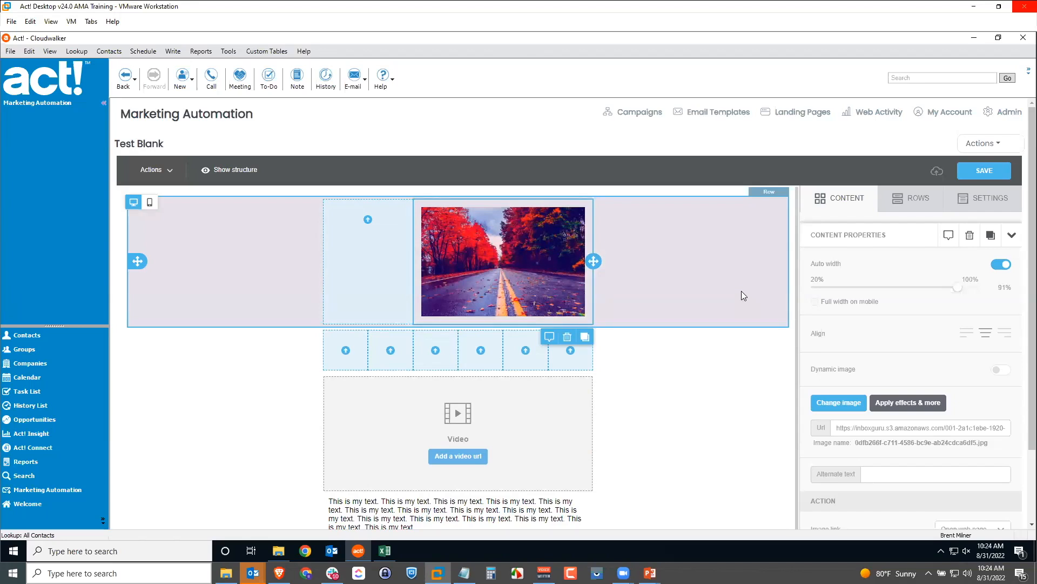
Return to Email Templates and bring up the Create New Email Template dialog
left_click(991, 147)
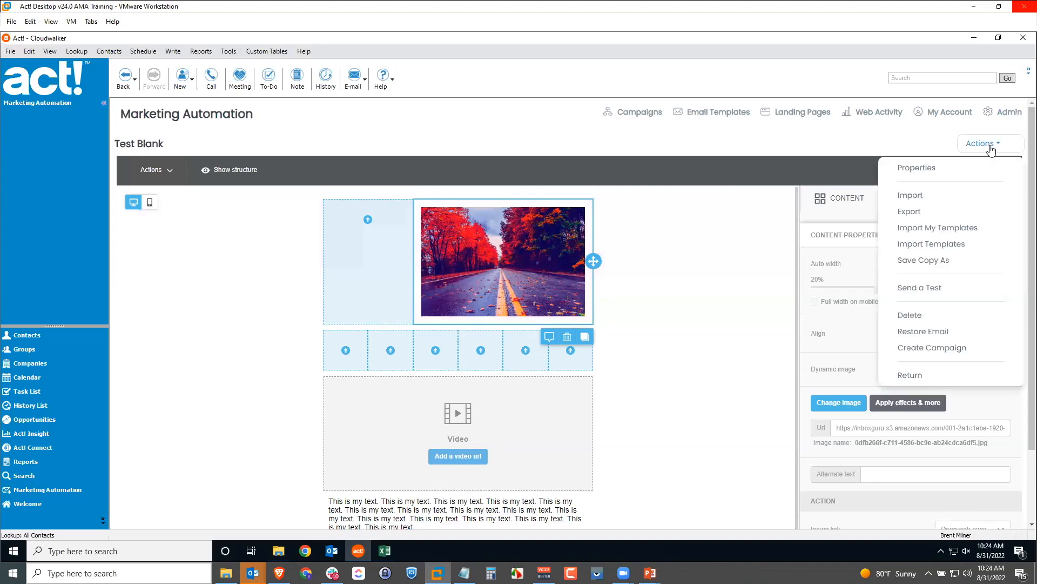
left_click(917, 375)
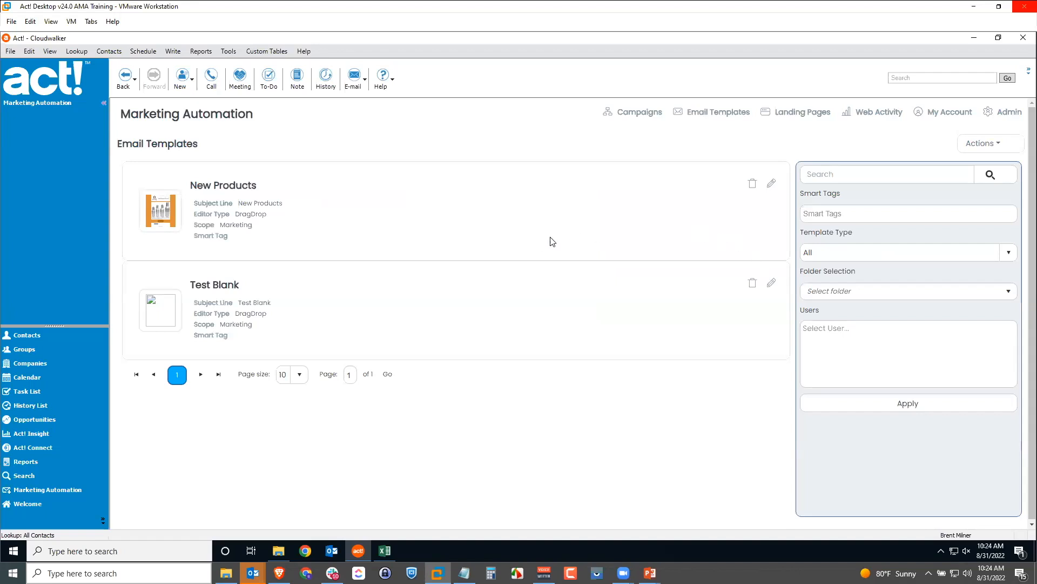
left_click(982, 143)
left_click(968, 169)
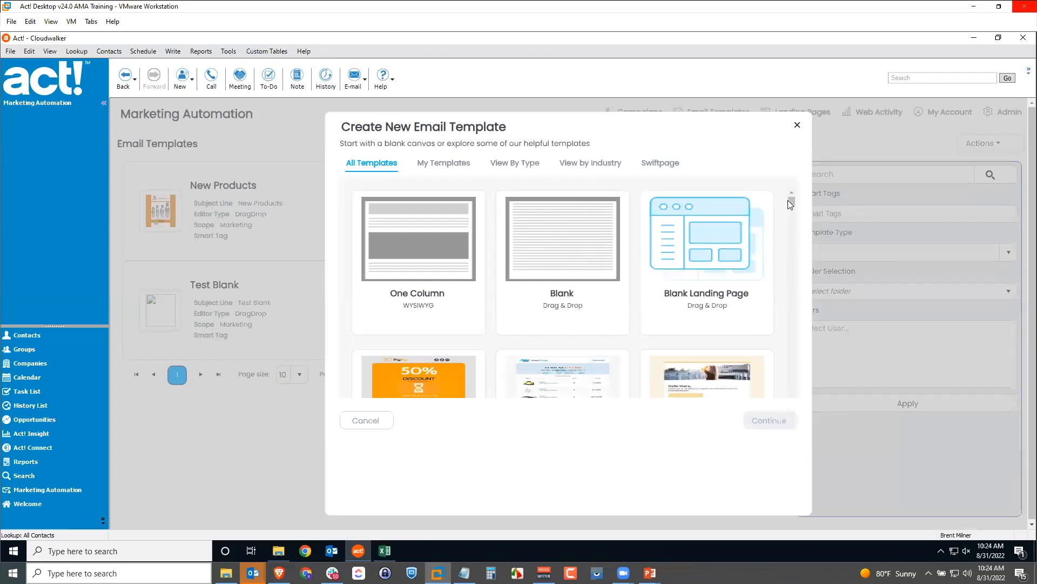
Choose the Newsletter design from the template gallery and continue
left_click_drag(790, 201, 788, 220)
scroll(785, 246, "down", 15)
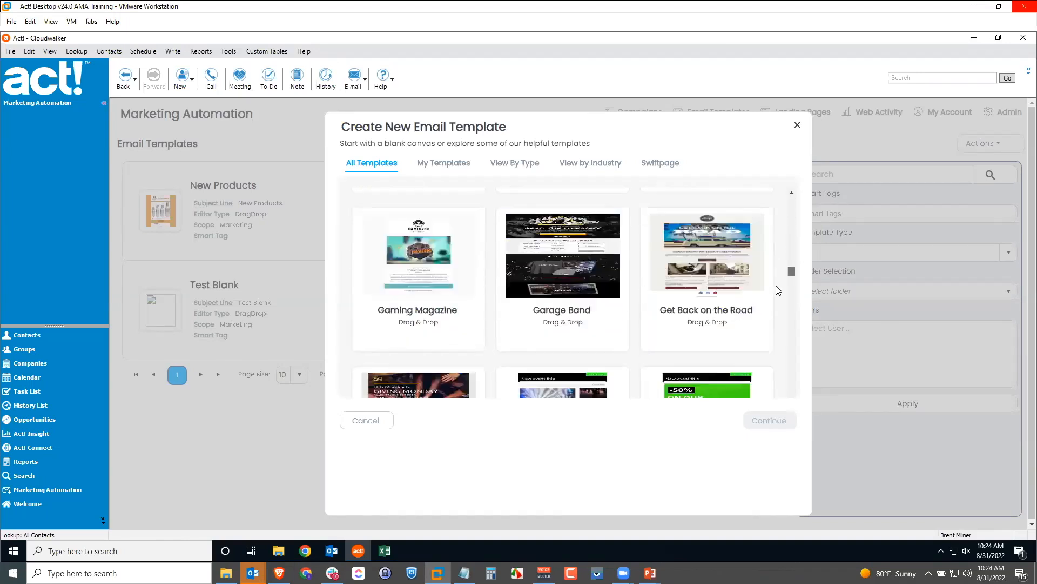
scroll(777, 309, "down", 4)
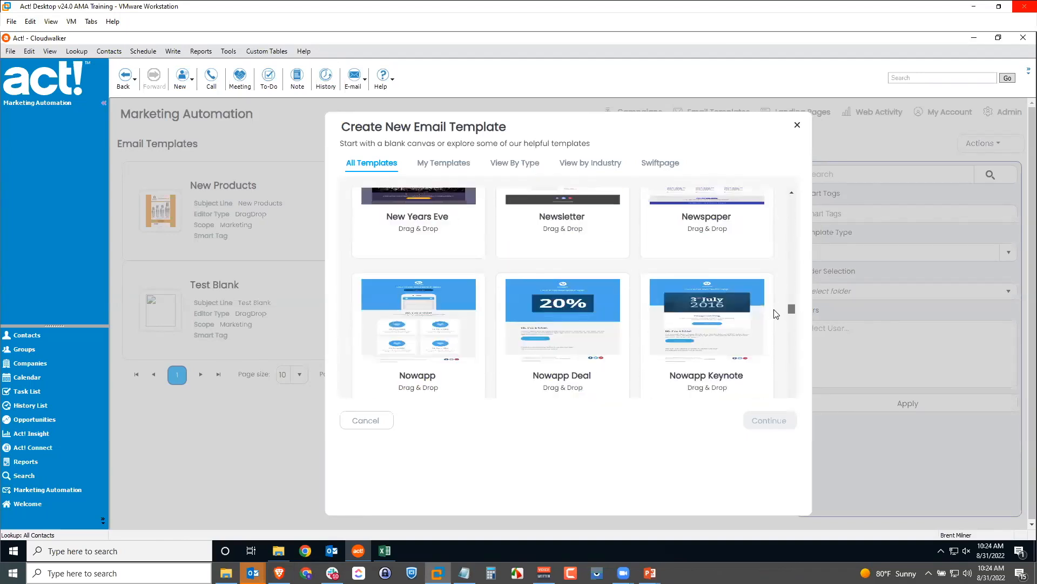
scroll(751, 305, "up", 5)
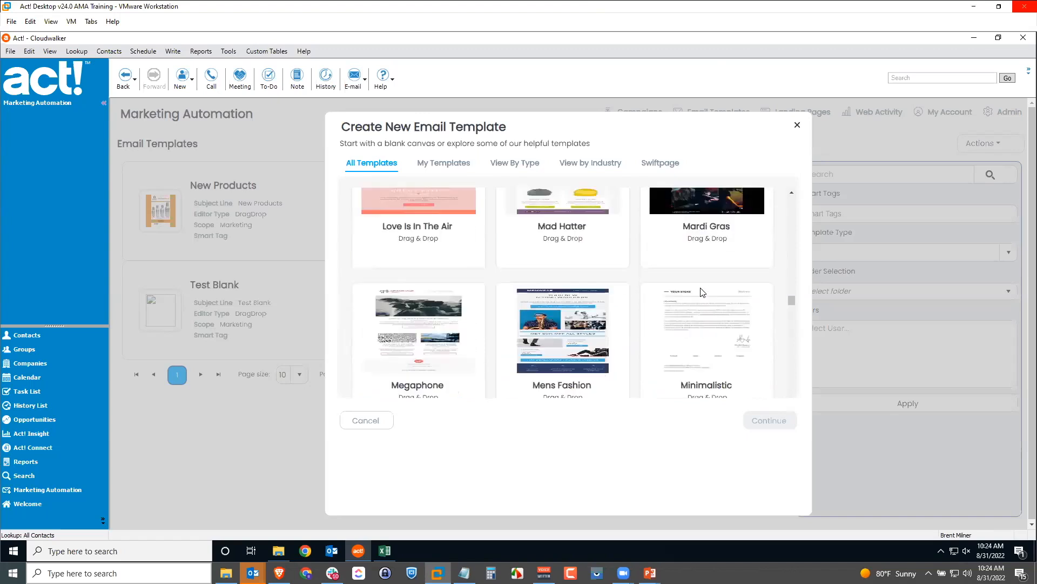
scroll(701, 292, "up", 4)
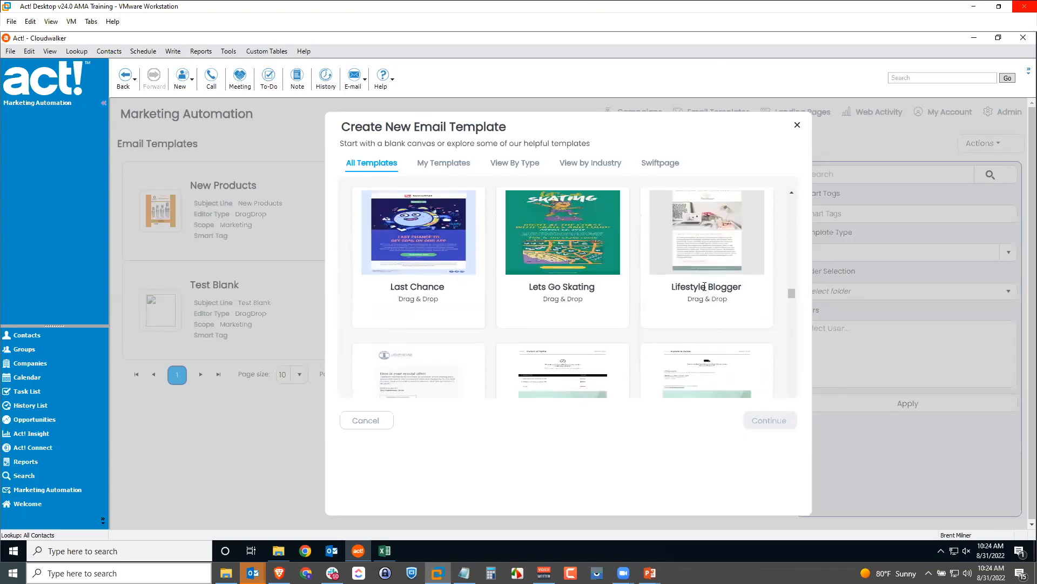
scroll(705, 287, "down", 6)
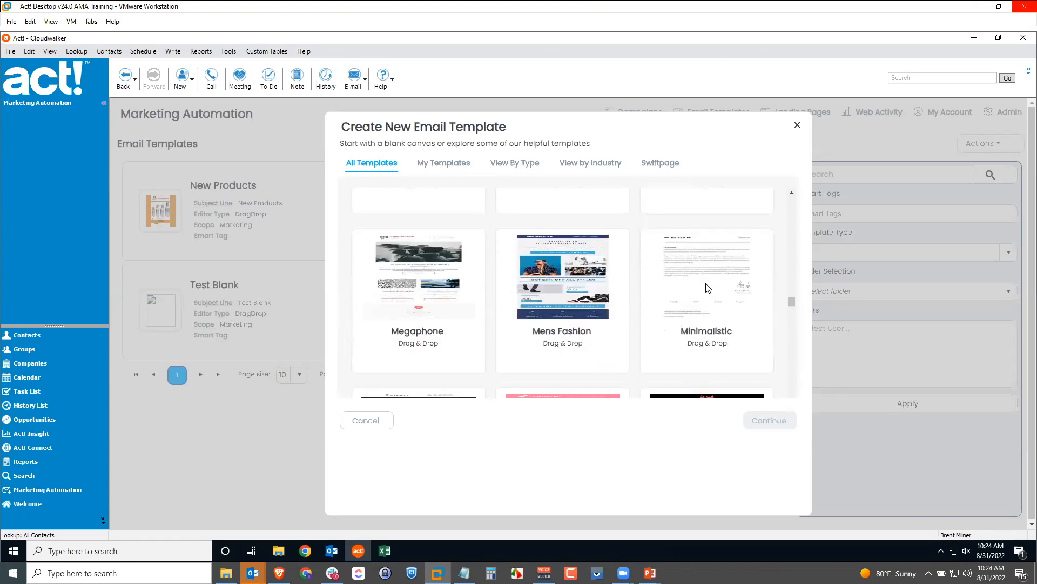
scroll(708, 288, "down", 4)
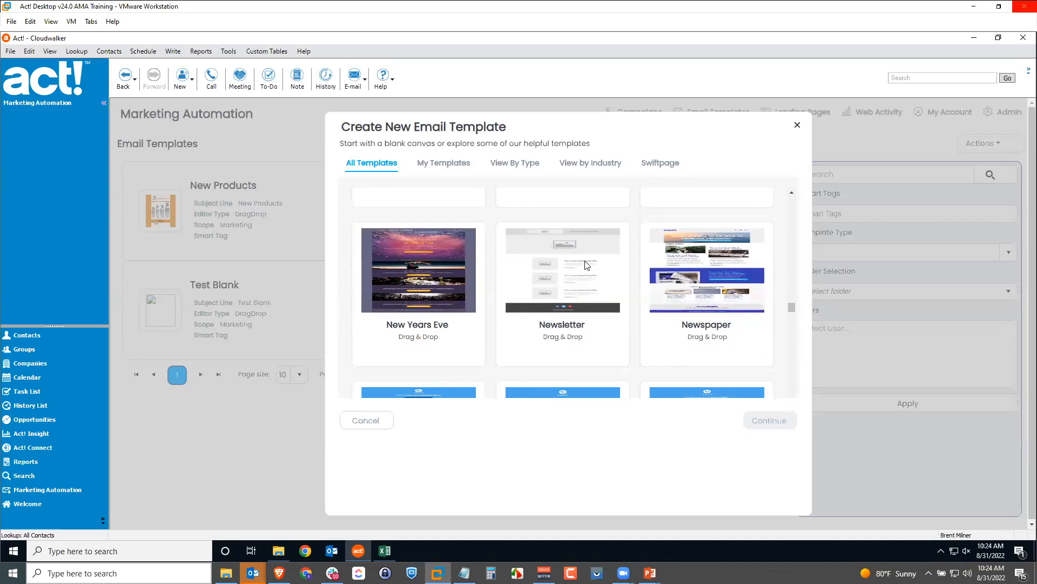
left_click(586, 265)
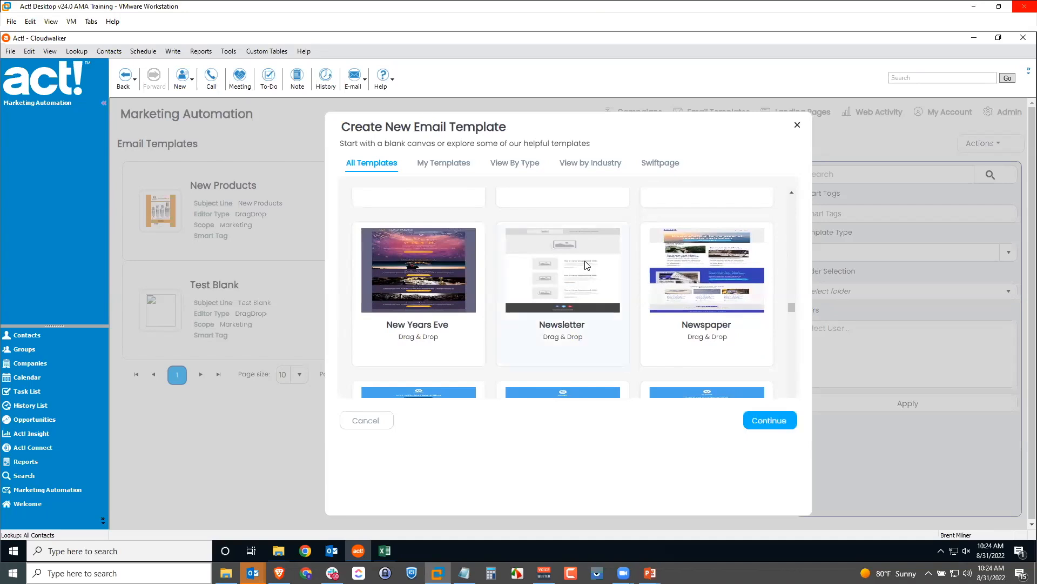
left_click(777, 422)
Name the new template 'Newsletter' and save it
left_click(598, 221)
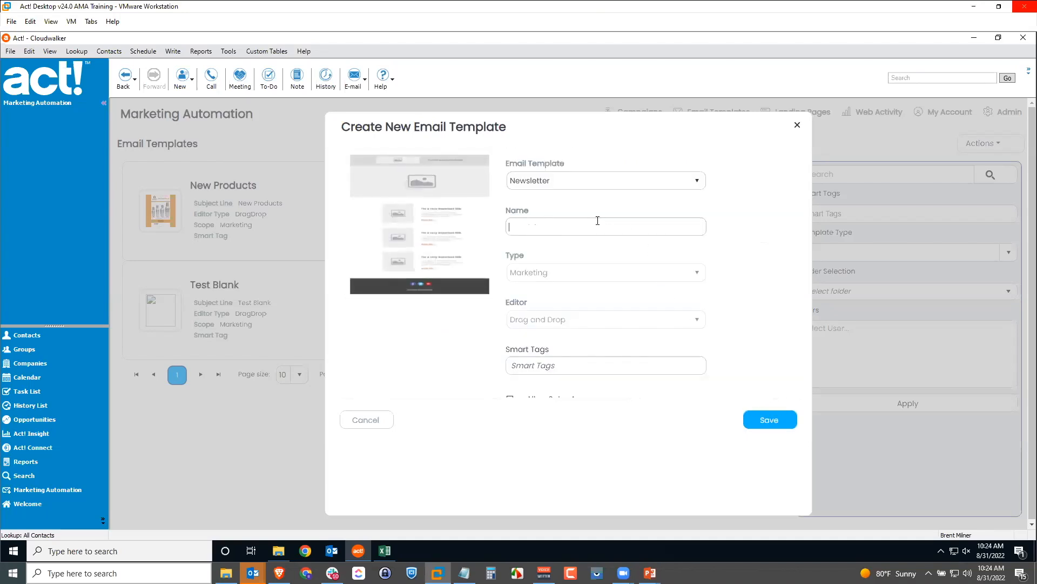
type("Newsletter")
left_click(767, 422)
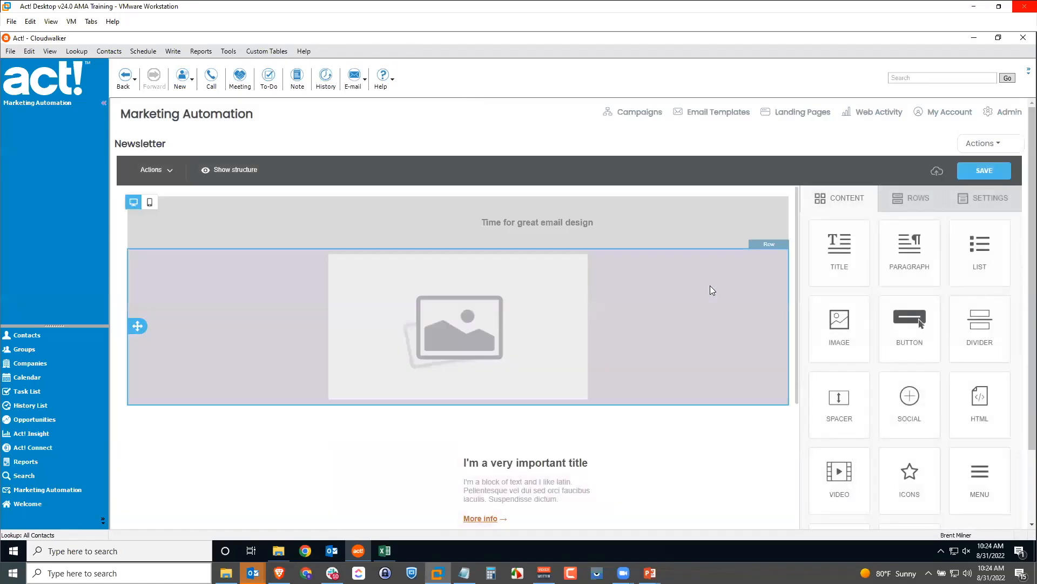
Select the small placeholder_01.png image in the newsletter's header row
scroll(680, 300, "down", 3)
scroll(679, 300, "down", 2)
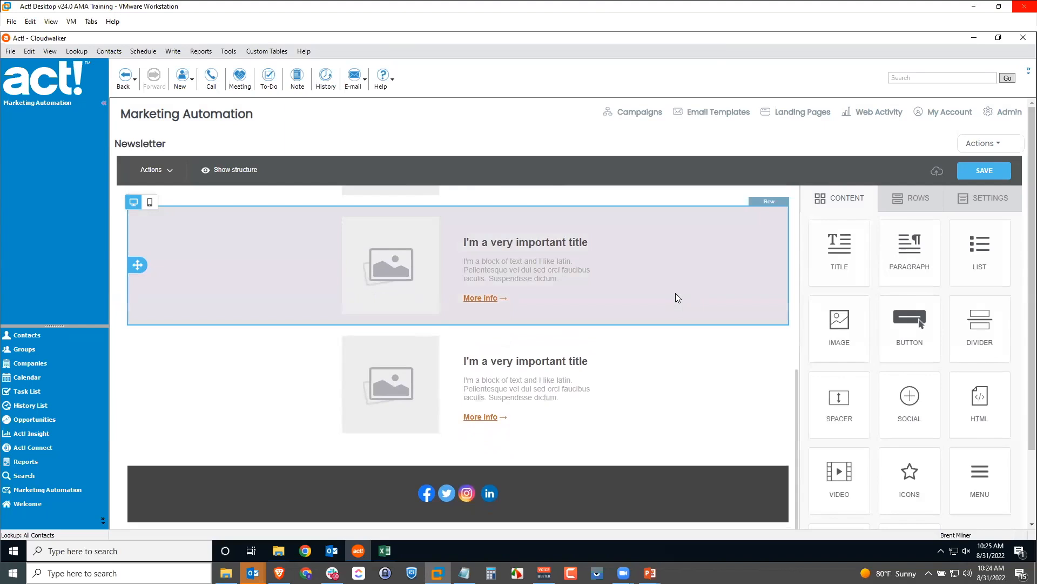
scroll(675, 292, "up", 1)
scroll(677, 294, "up", 3)
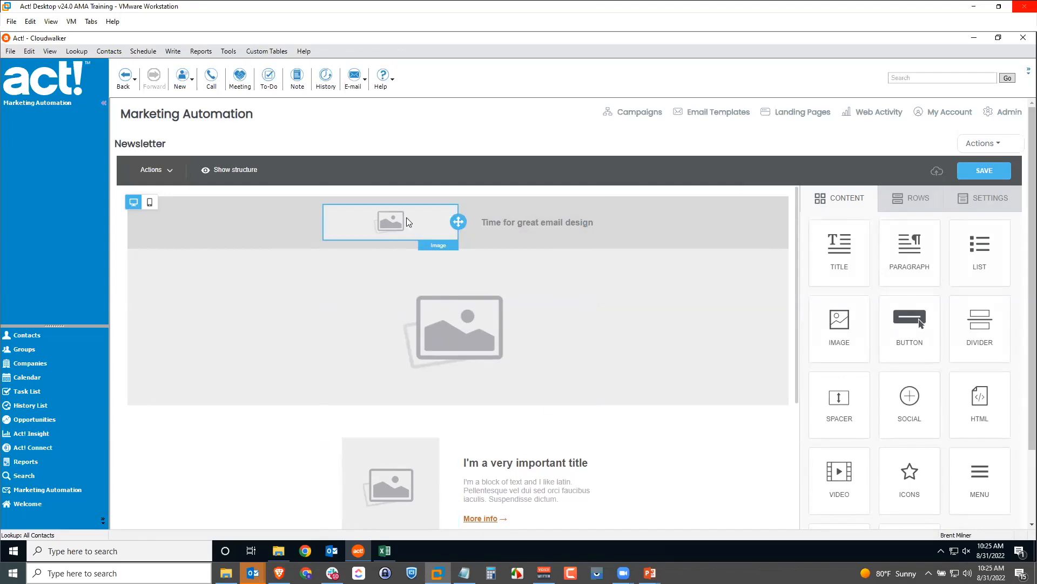
left_click(397, 220)
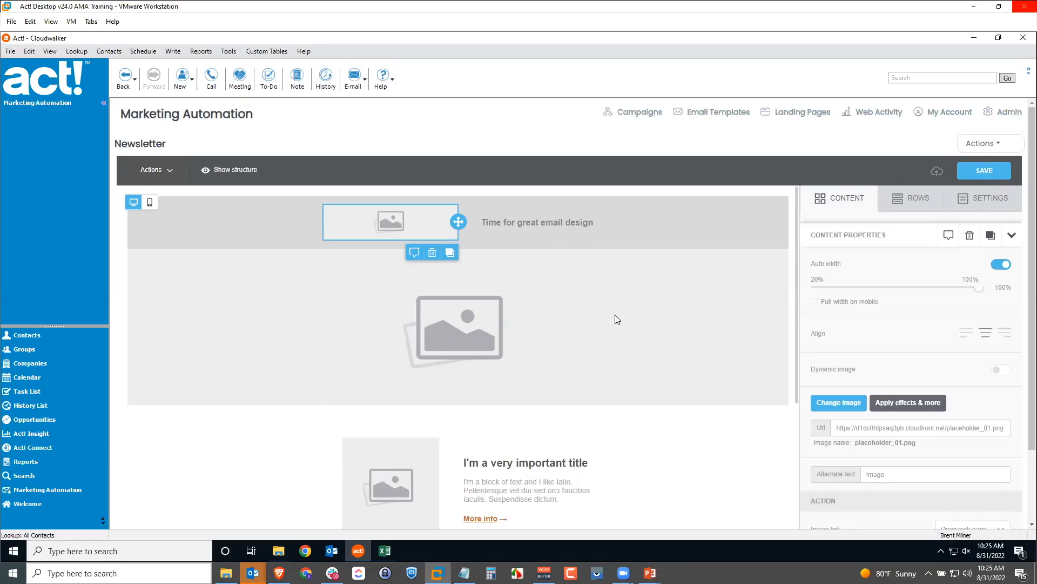
Swap the header placeholder for cloudwalker-logo.png from the Logos folder
left_click(838, 404)
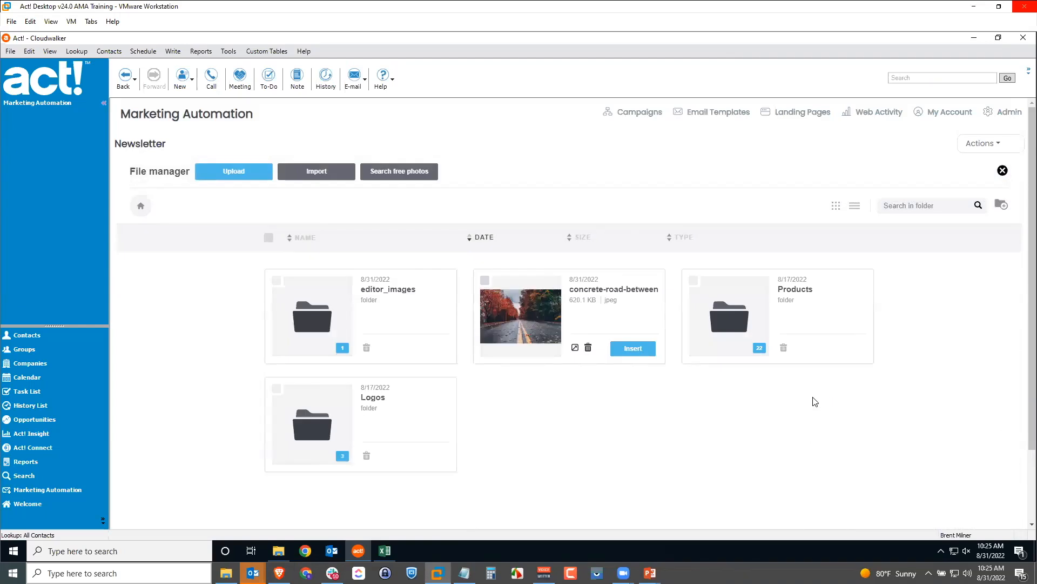
left_click(309, 427)
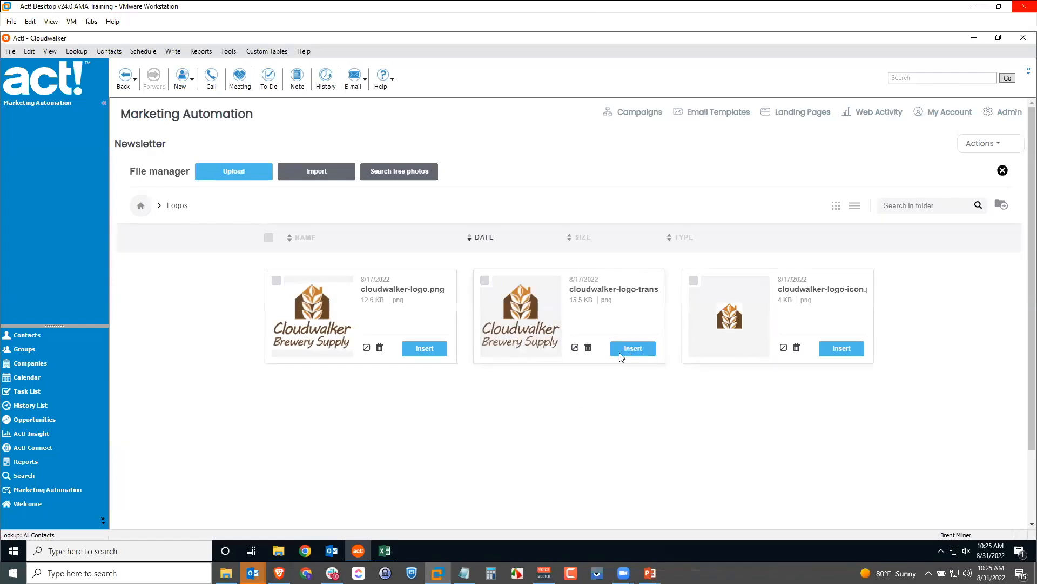
left_click(432, 348)
left_click(439, 254)
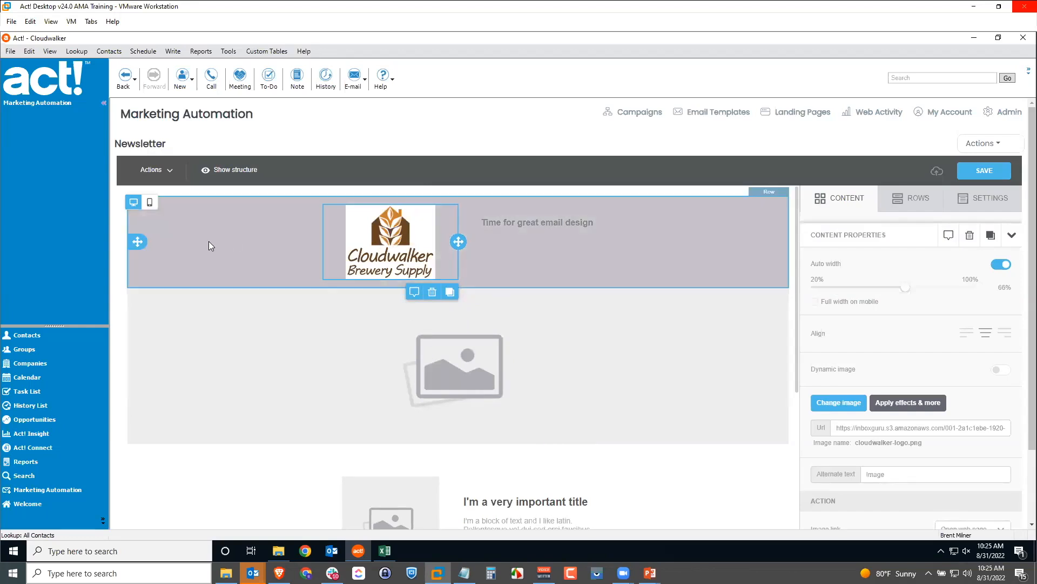
left_click(208, 246)
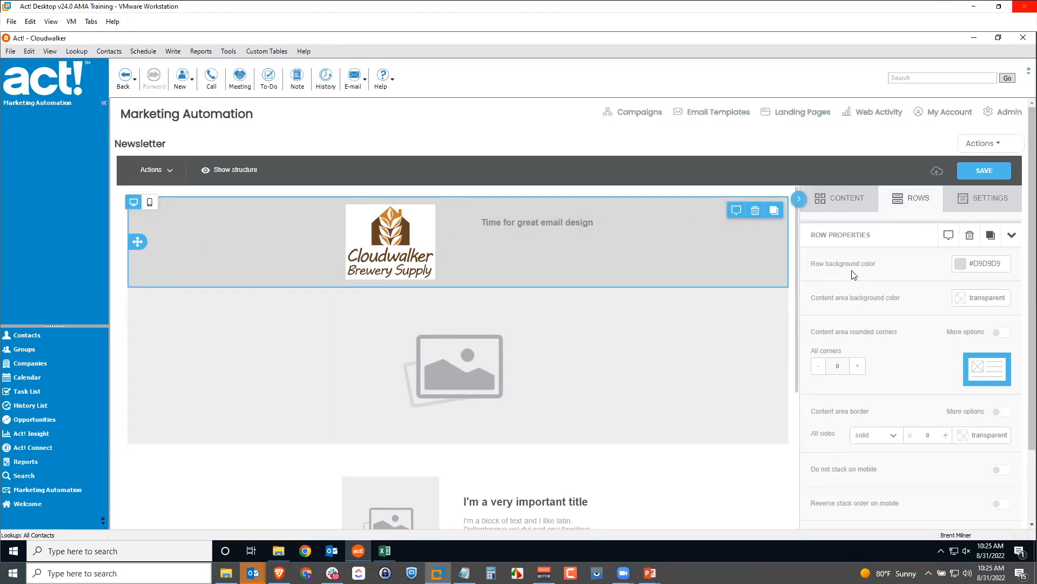
Change the header row background from grey #D9D9D9 to white #ffffff
left_click(964, 269)
left_click(851, 401)
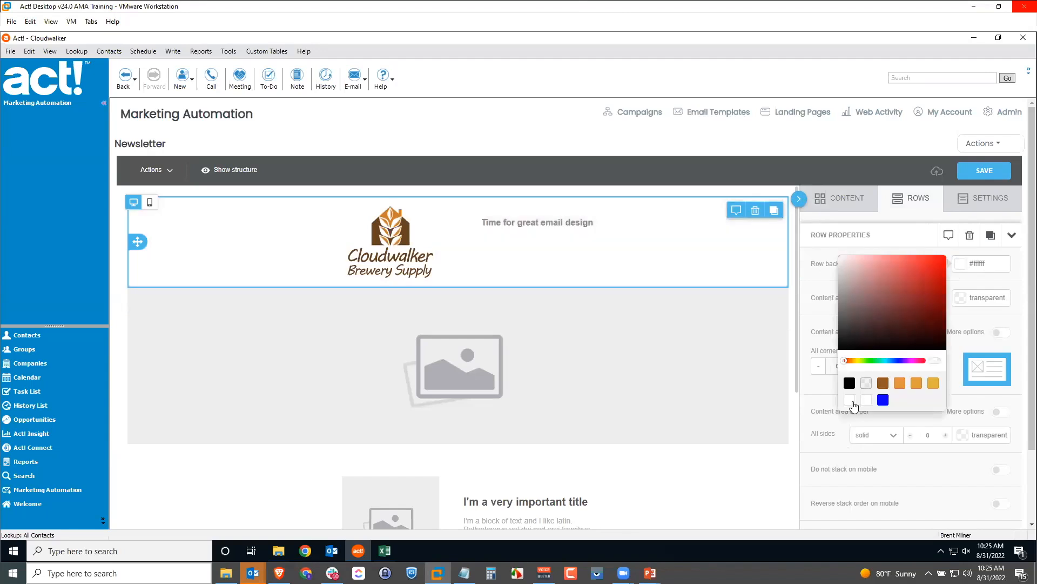
left_click(755, 264)
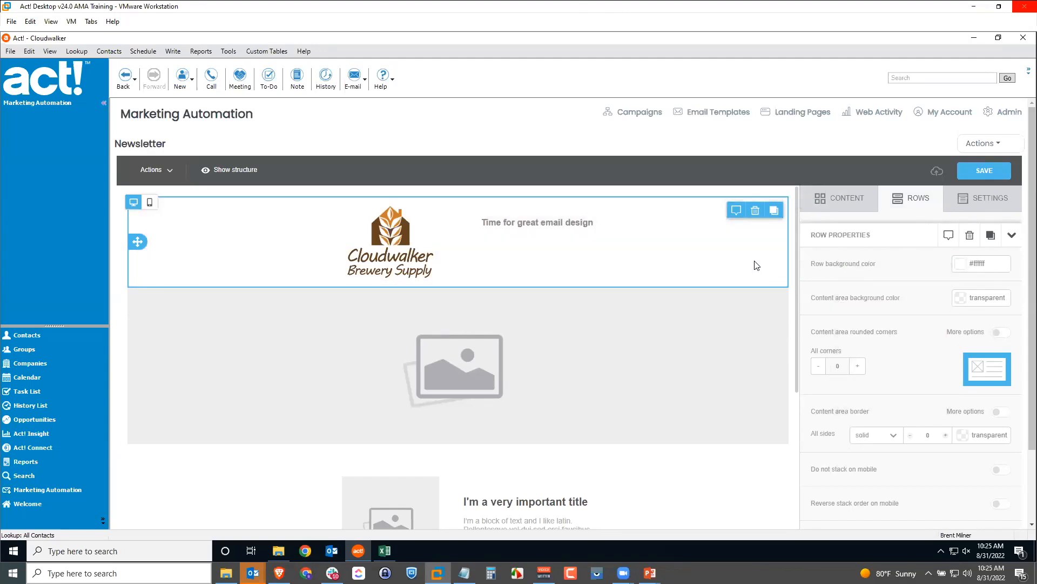
left_click(554, 221)
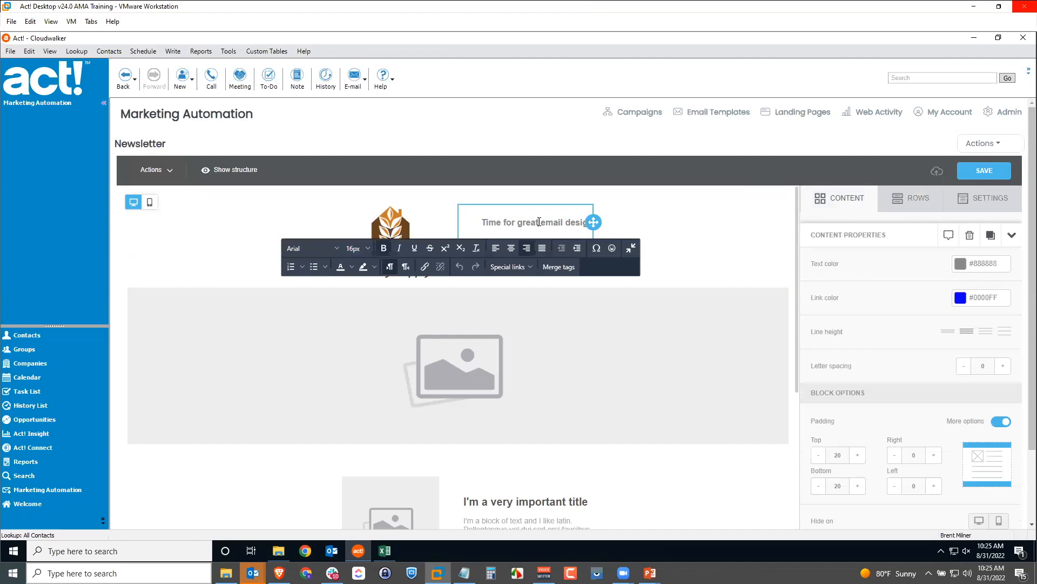
Select the large image and the first content row's image below the header
left_click(458, 386)
scroll(459, 386, "down", 5)
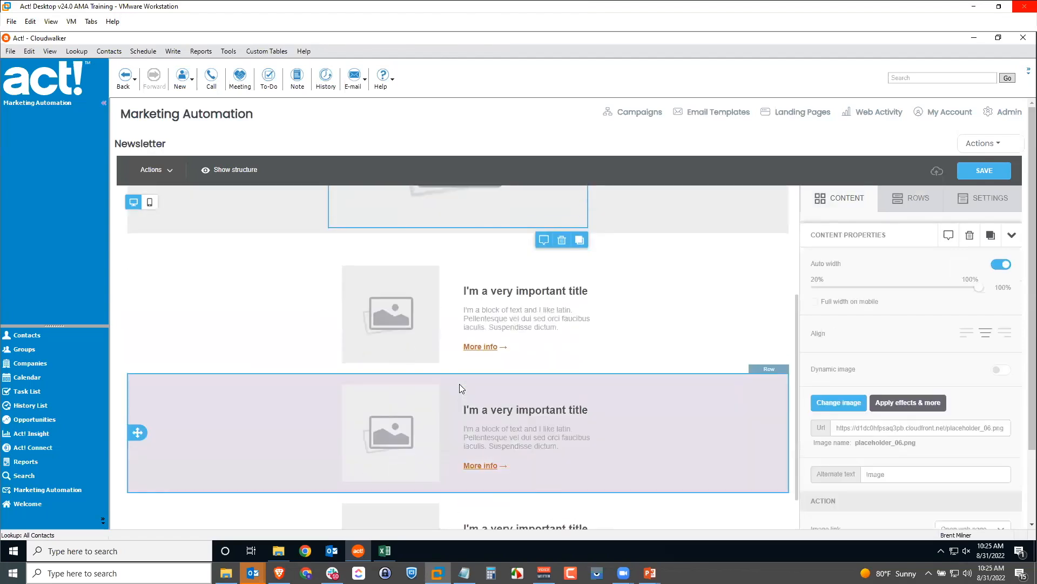
left_click(405, 282)
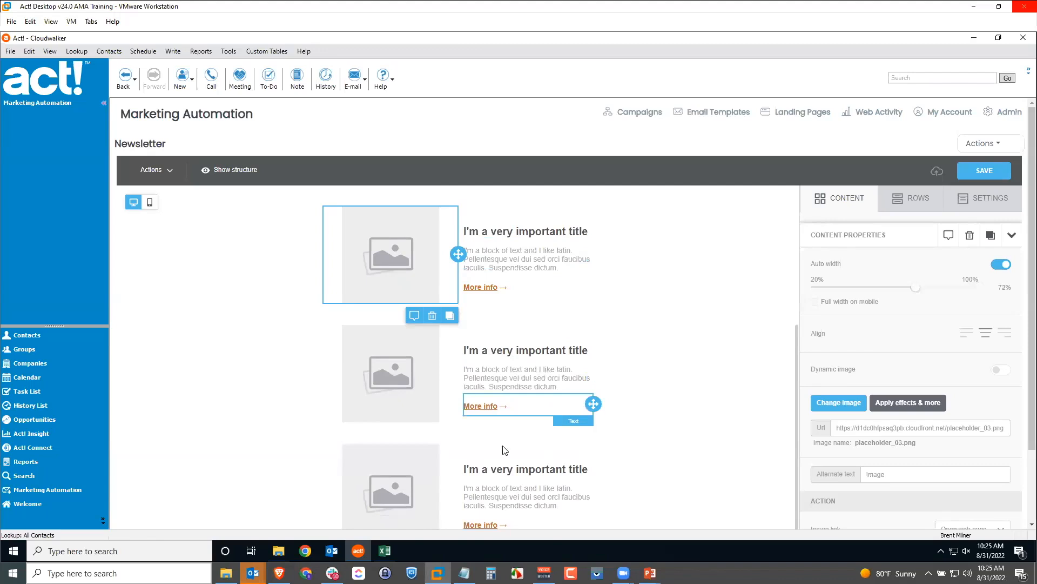
scroll(546, 456, "down", 2)
scroll(545, 454, "up", 3)
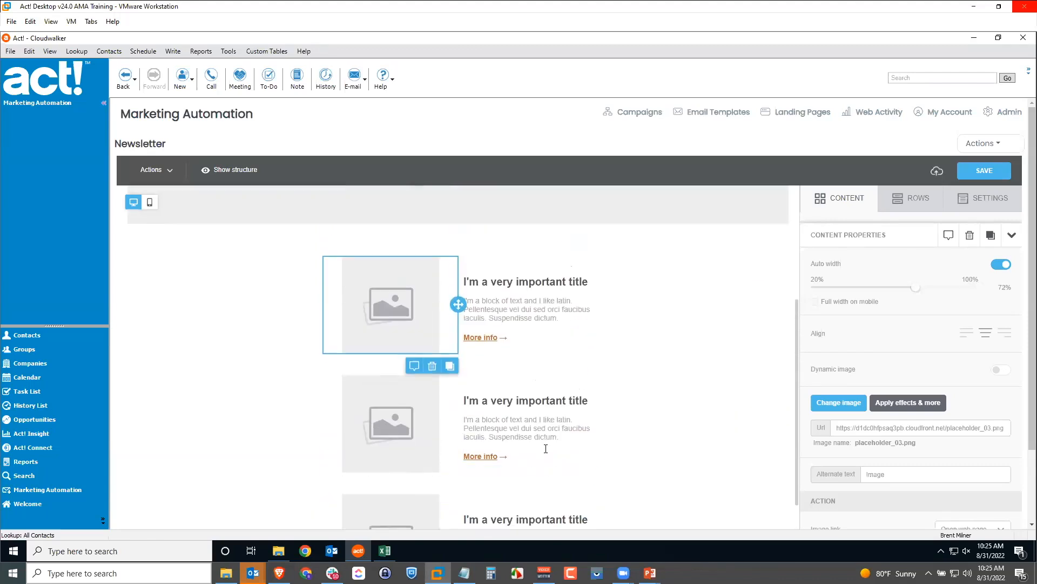
Save the Newsletter template and return to the Email Templates list
left_click(984, 171)
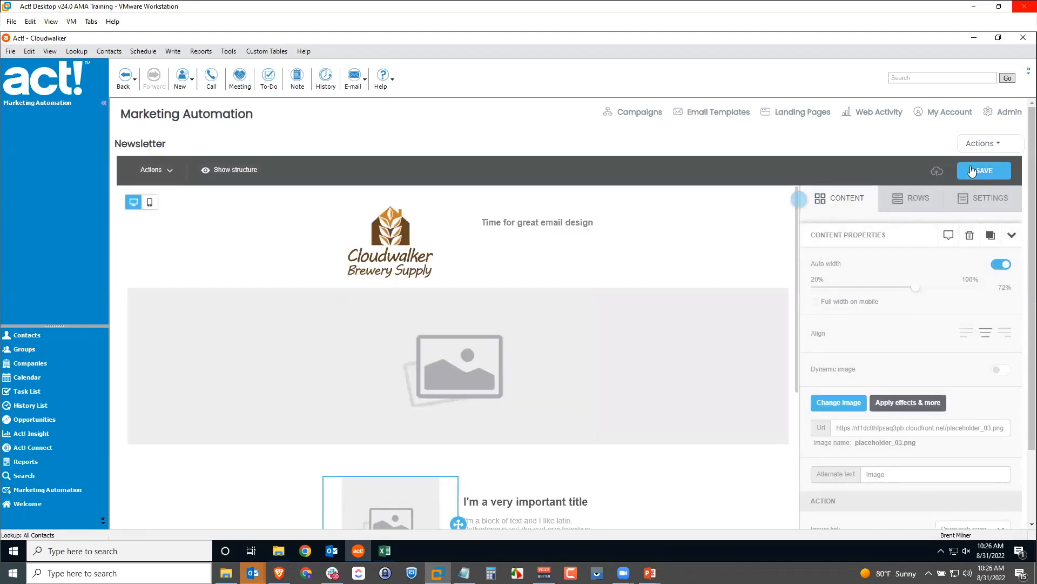
left_click(993, 144)
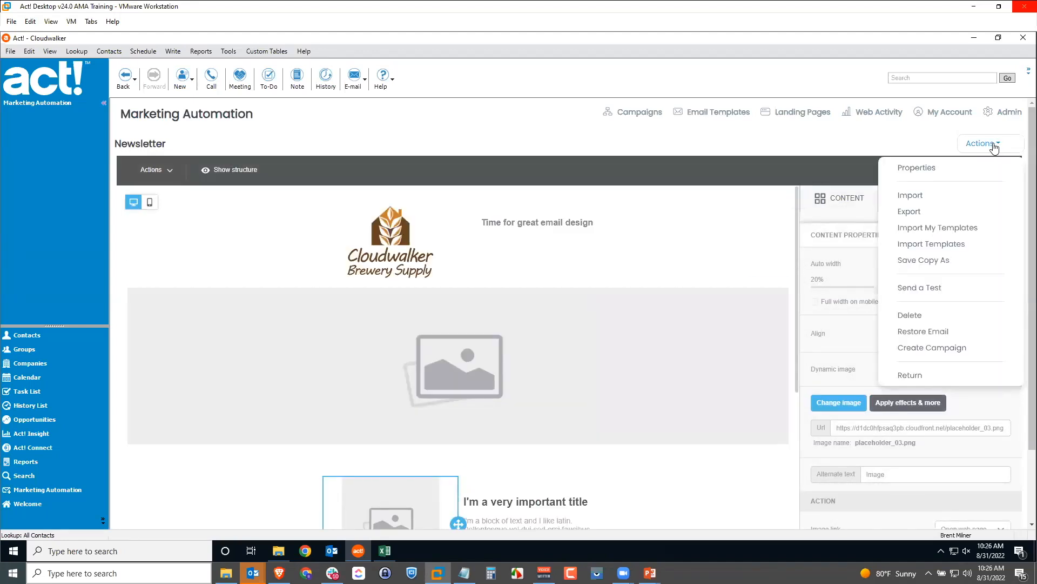
left_click(911, 378)
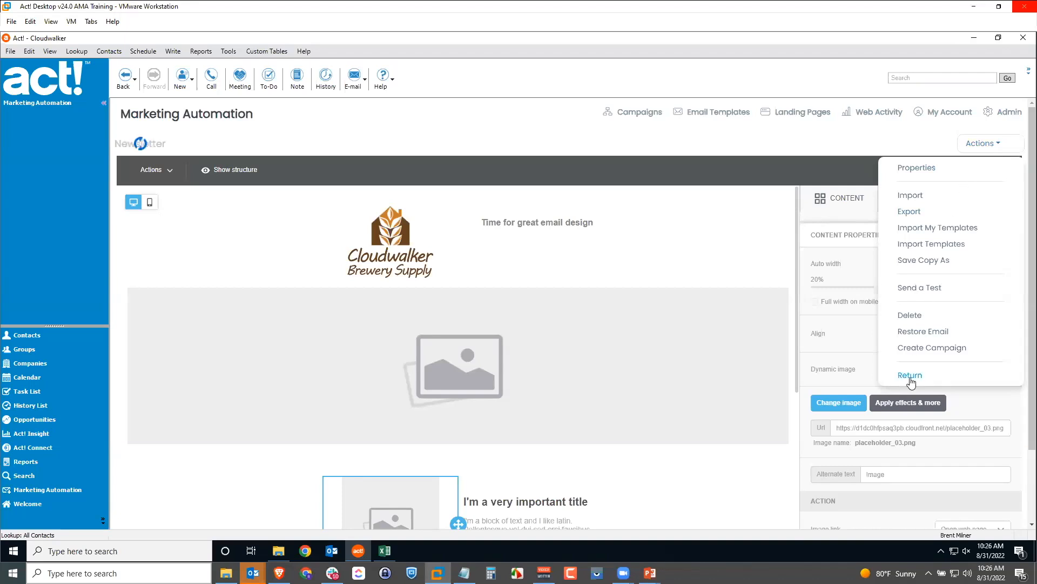
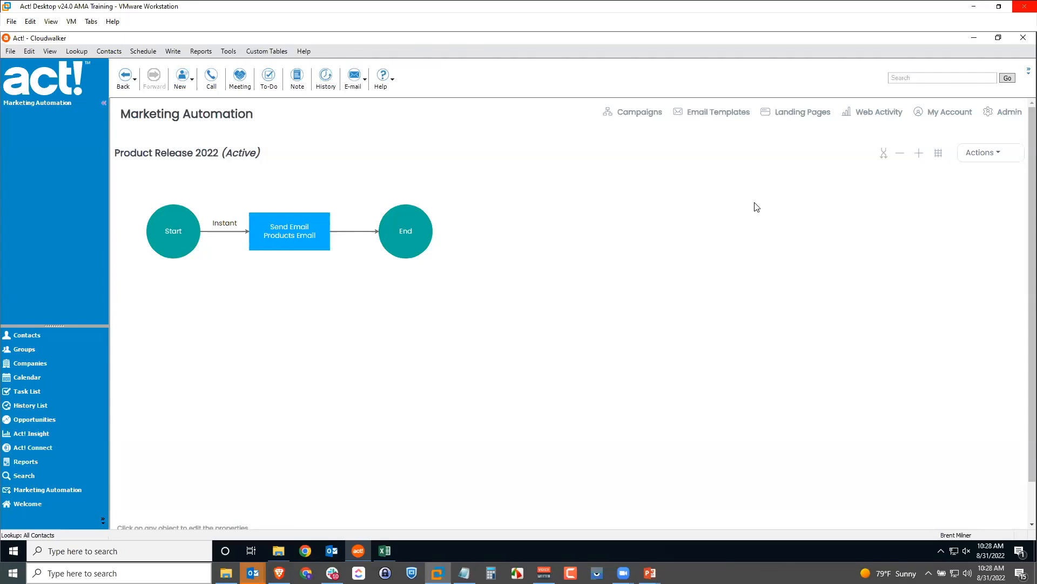
left_click(883, 156)
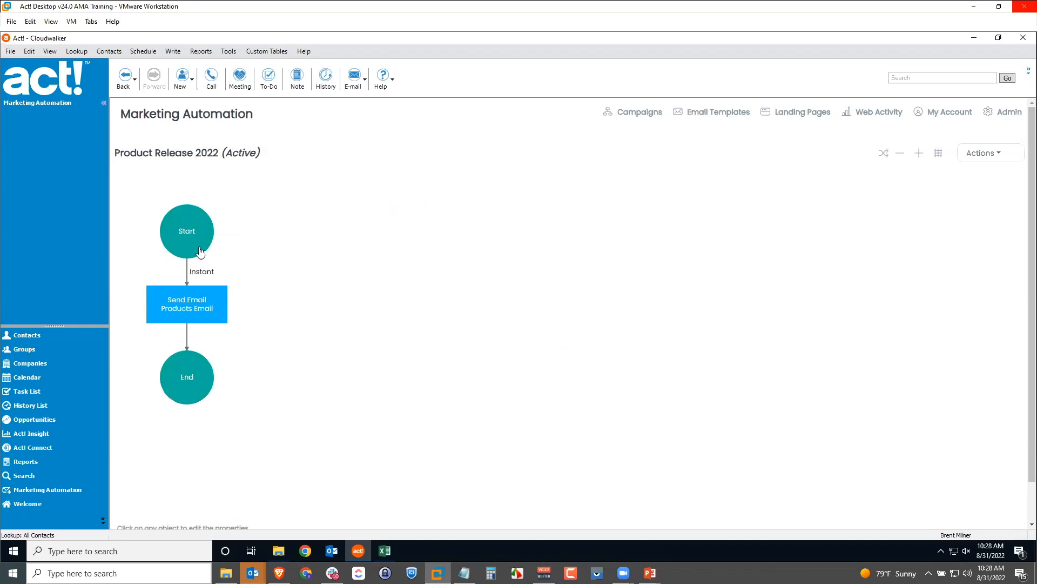
left_click(885, 156)
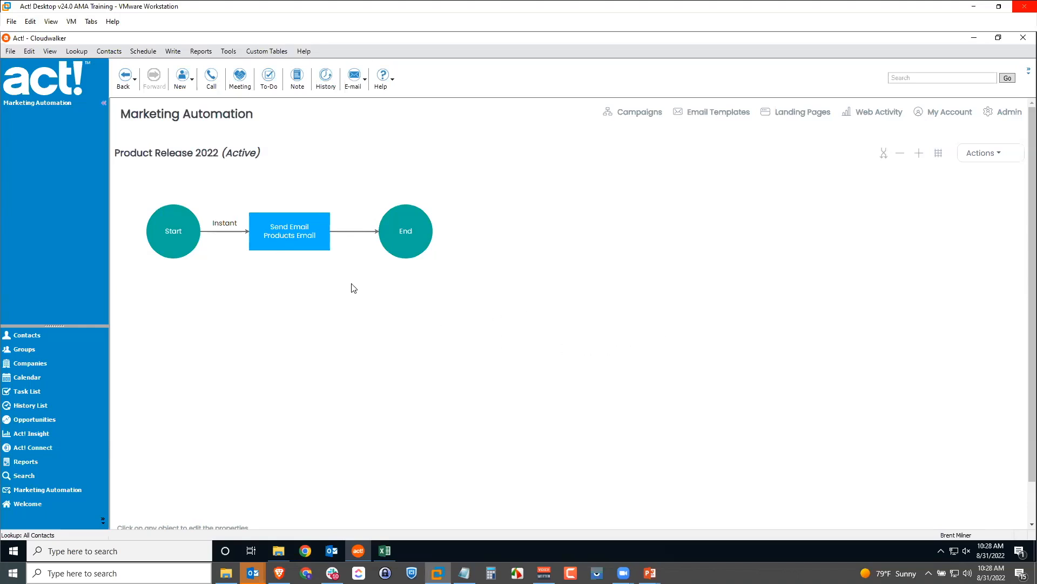
left_click_drag(318, 248, 340, 254)
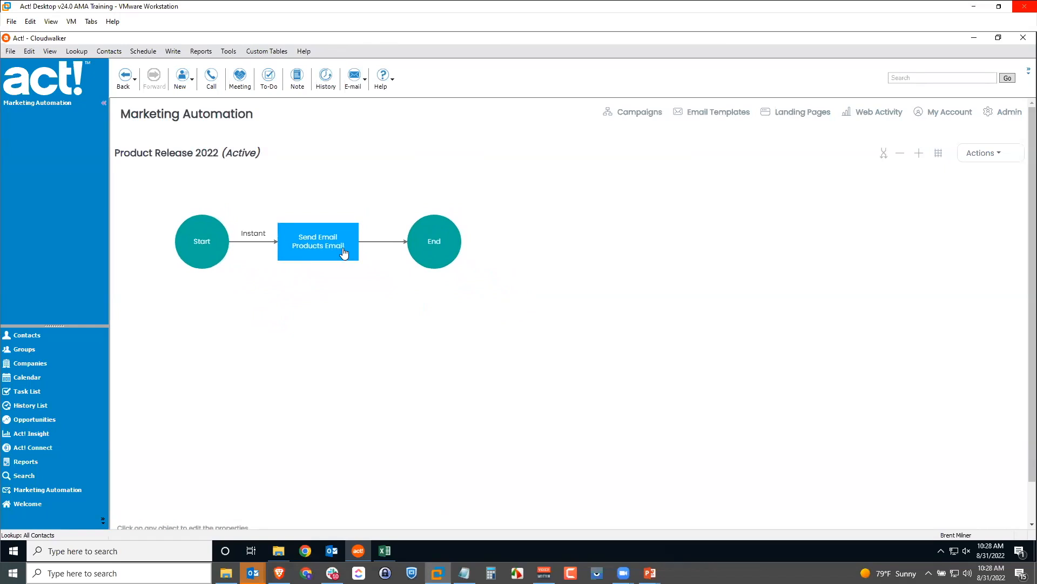
scroll(345, 251, "up", 6)
scroll(352, 249, "down", 4)
scroll(351, 249, "down", 5)
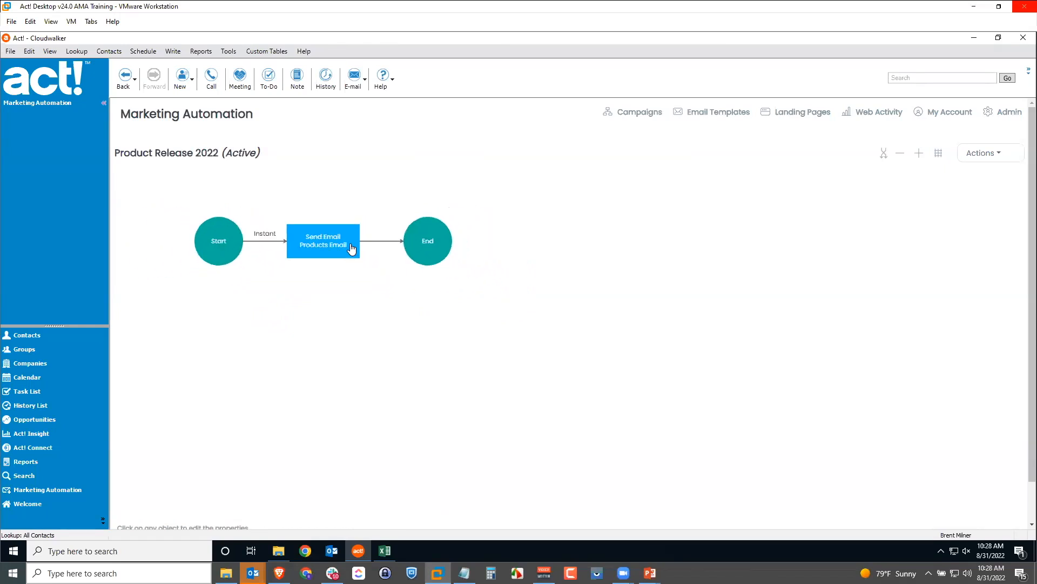
scroll(351, 249, "up", 4)
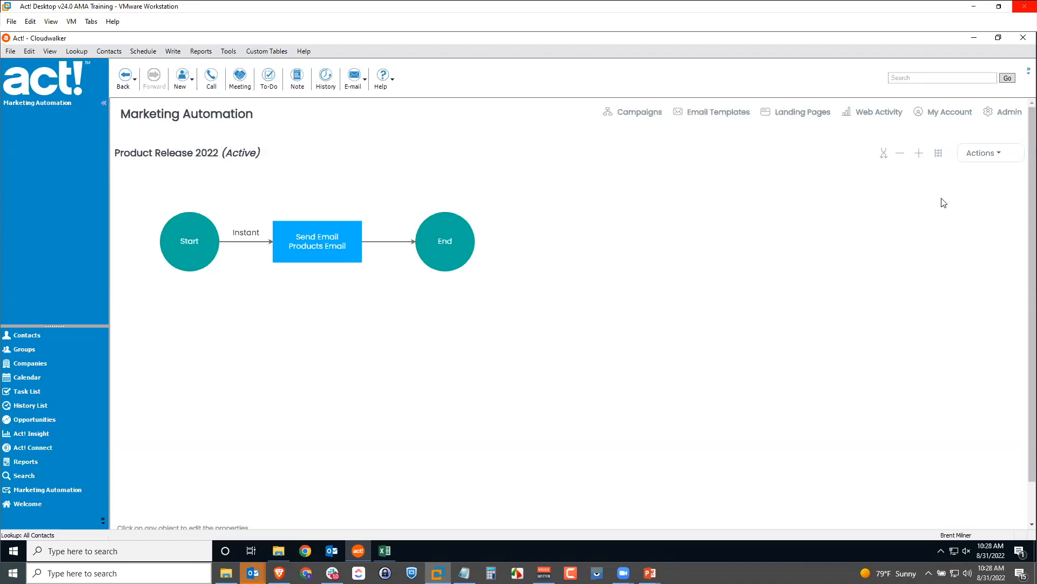
Return to the Campaigns list and start creating a new campaign
left_click(989, 157)
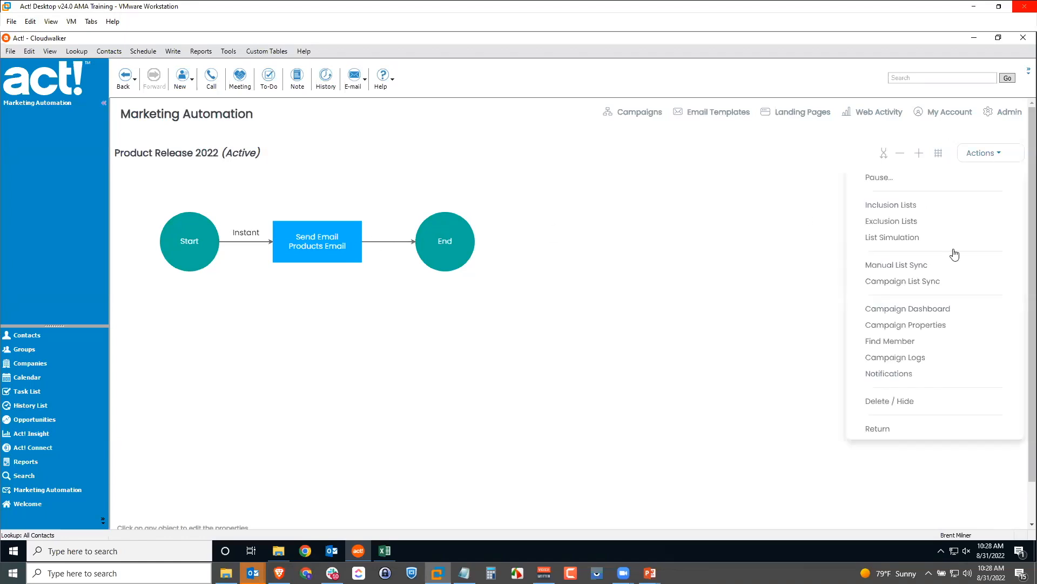
left_click(878, 429)
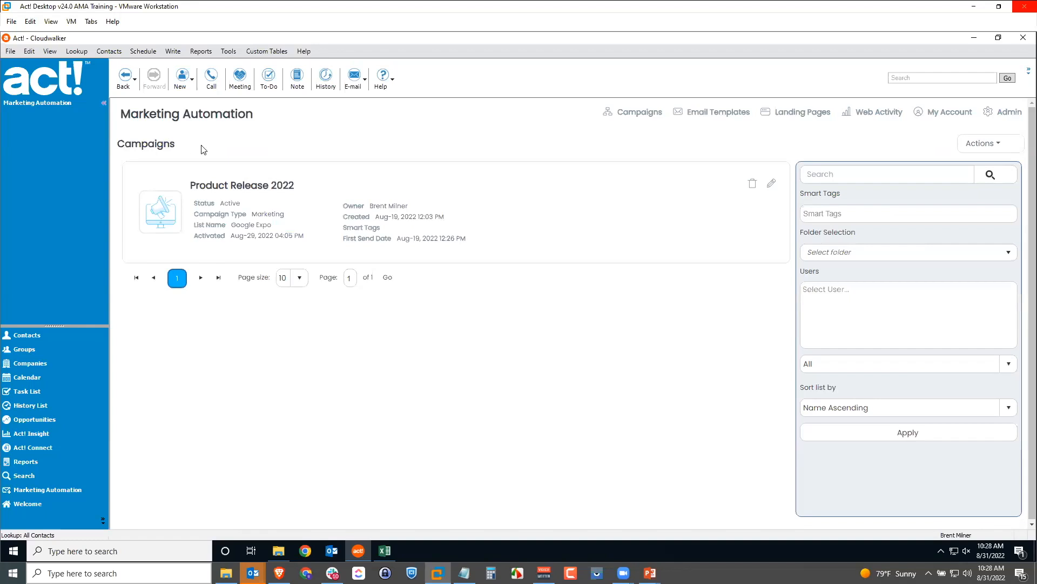
left_click(986, 144)
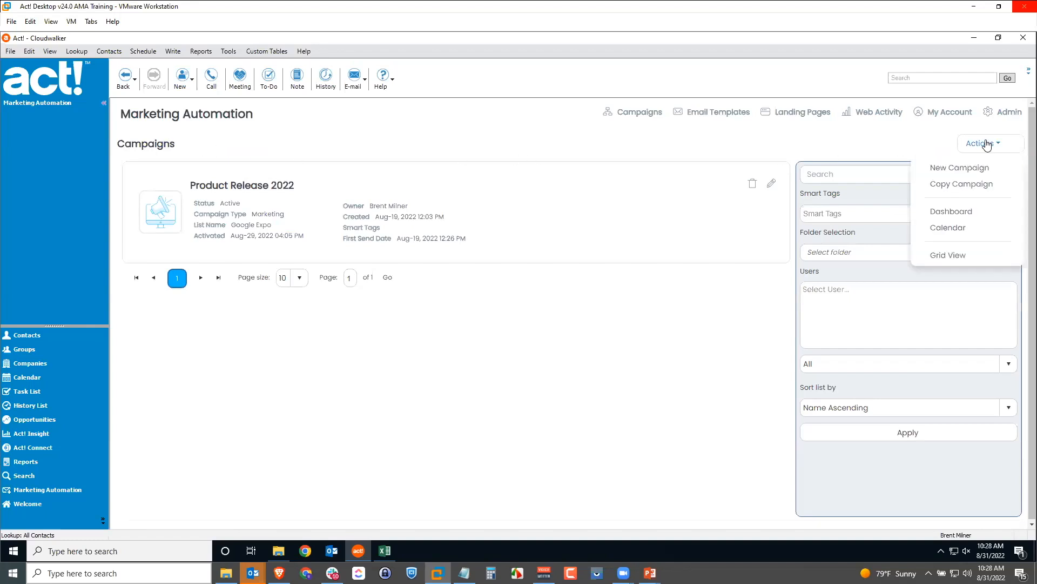
left_click(971, 169)
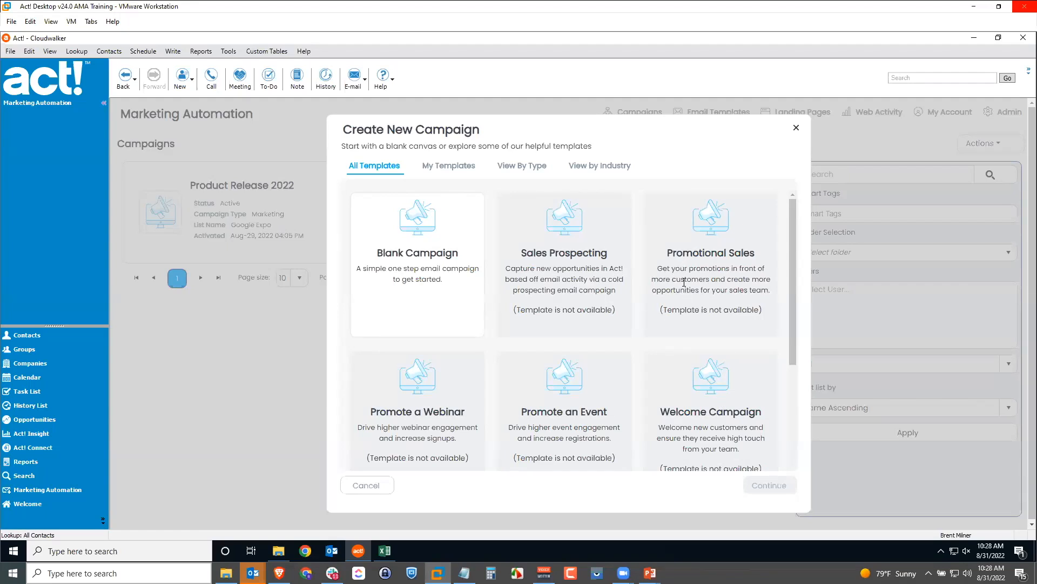
Choose the Blank Campaign template and continue to setup step 1 of 2
scroll(695, 348, "down", 3)
scroll(697, 345, "up", 3)
left_click(409, 253)
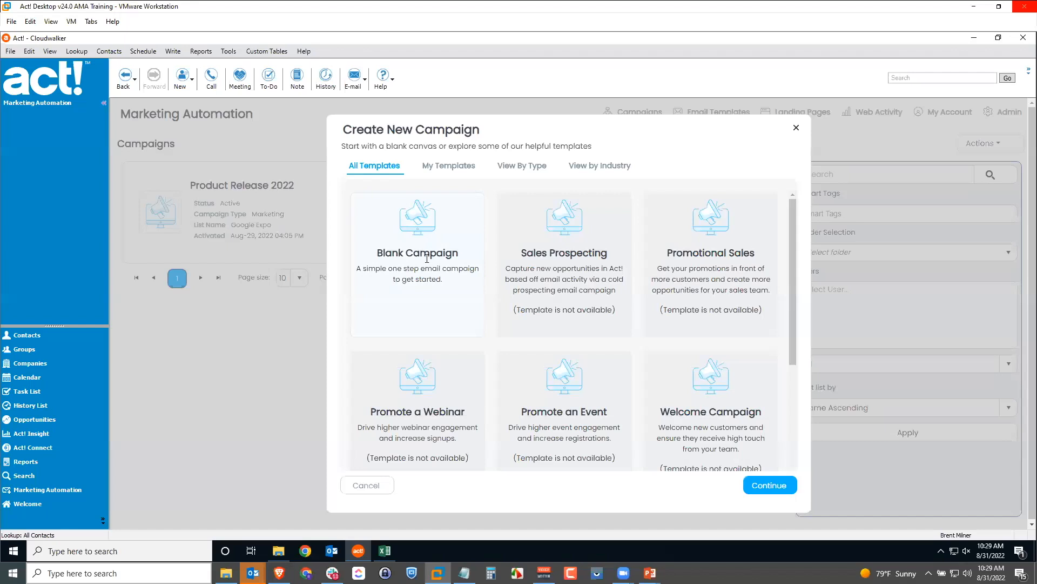
left_click(775, 486)
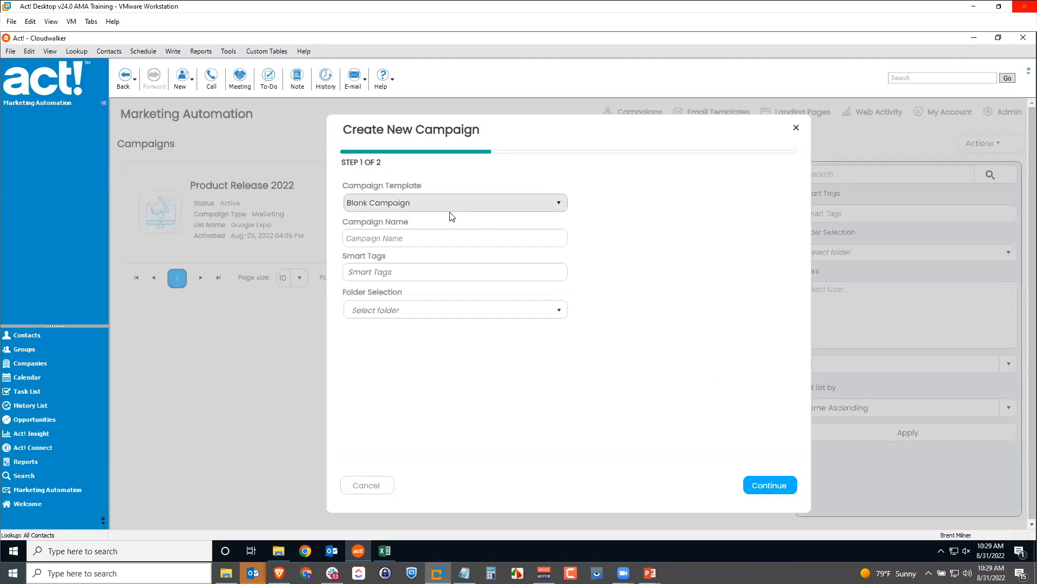
Name the campaign 'Monthly Newsletter 2022', file it under Campaigns > Newsletters, and continue
left_click(411, 239)
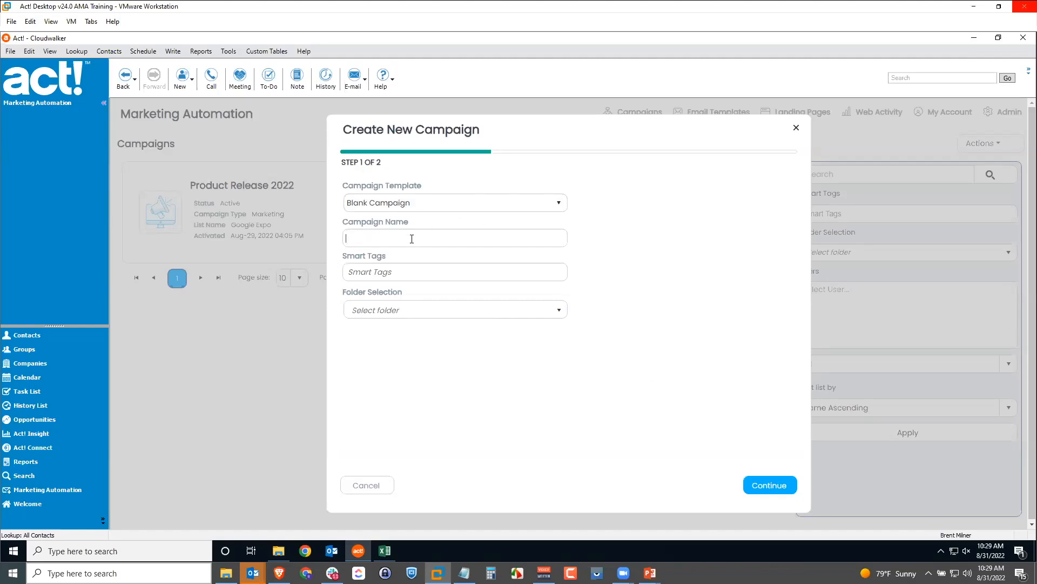
type("Monthly Newsletter 2022")
left_click(405, 314)
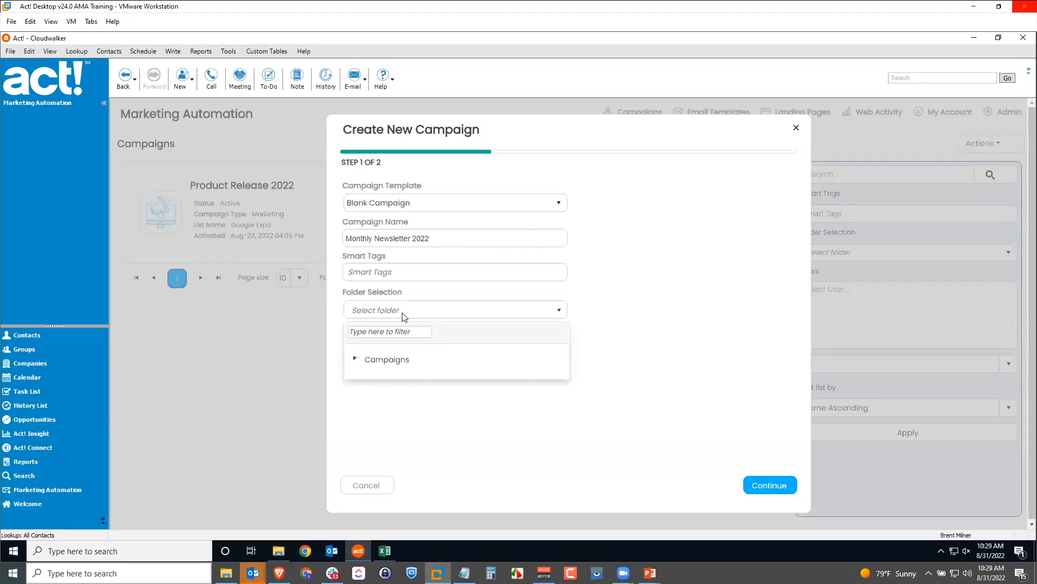
left_click(356, 360)
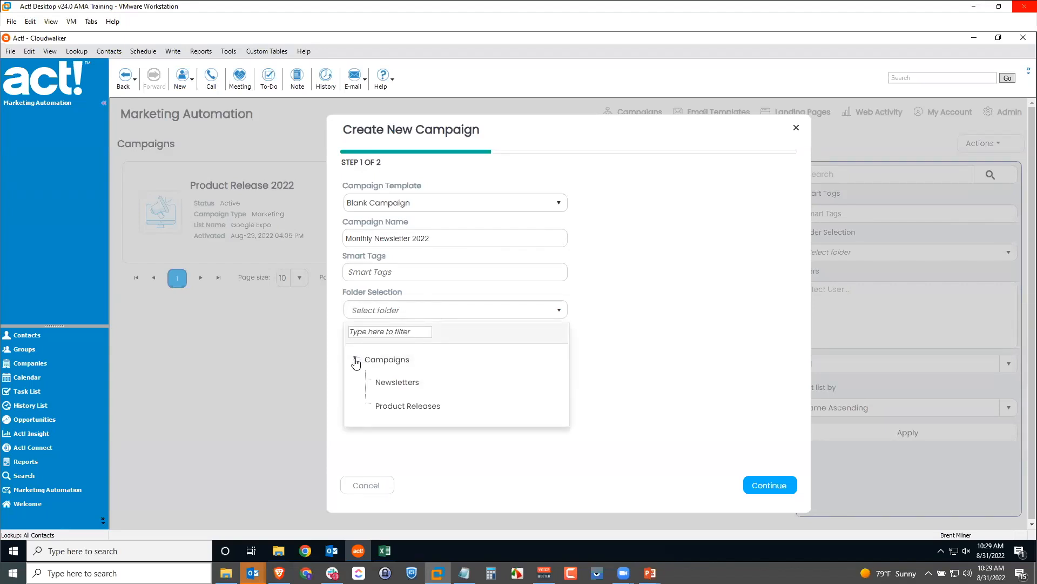
left_click(405, 387)
left_click(673, 375)
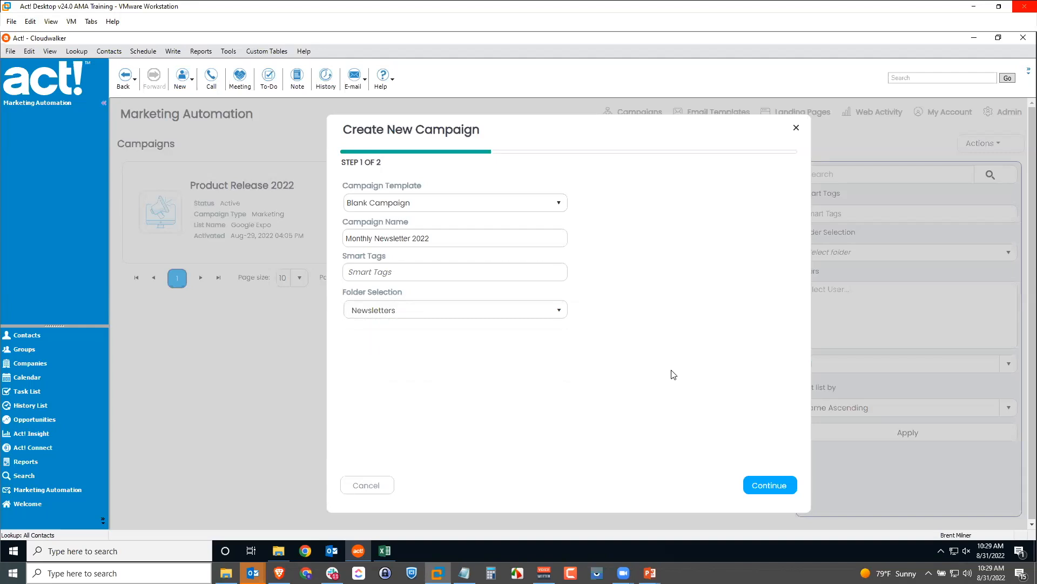
left_click(766, 485)
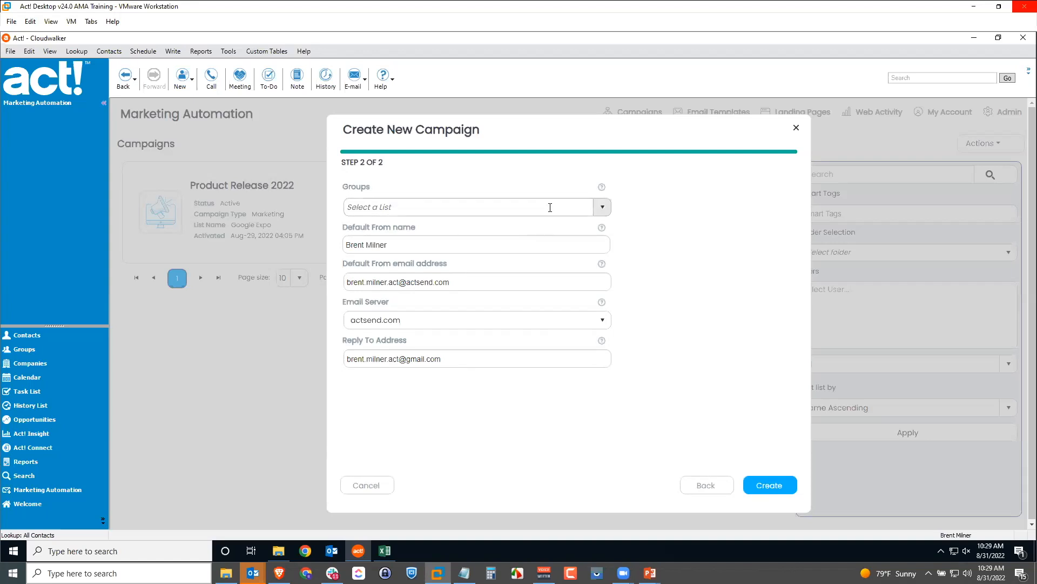
Target the Google Expo group, attempt to create the campaign, and dismiss the invalid-group warning
left_click(601, 210)
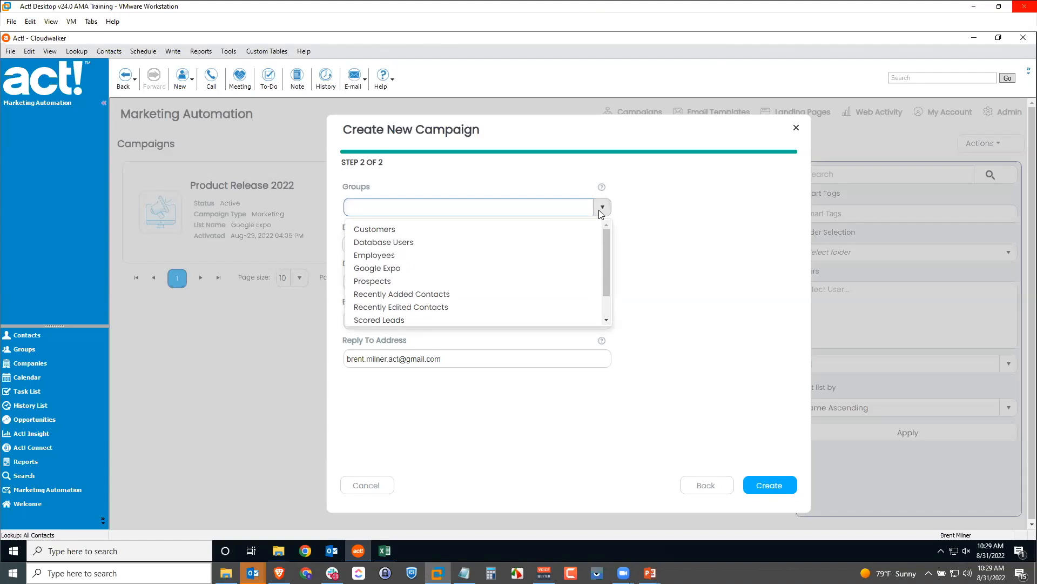
mouse_move(604, 236)
left_mouse_down()
mouse_move(607, 263)
mouse_move(610, 230)
left_mouse_up()
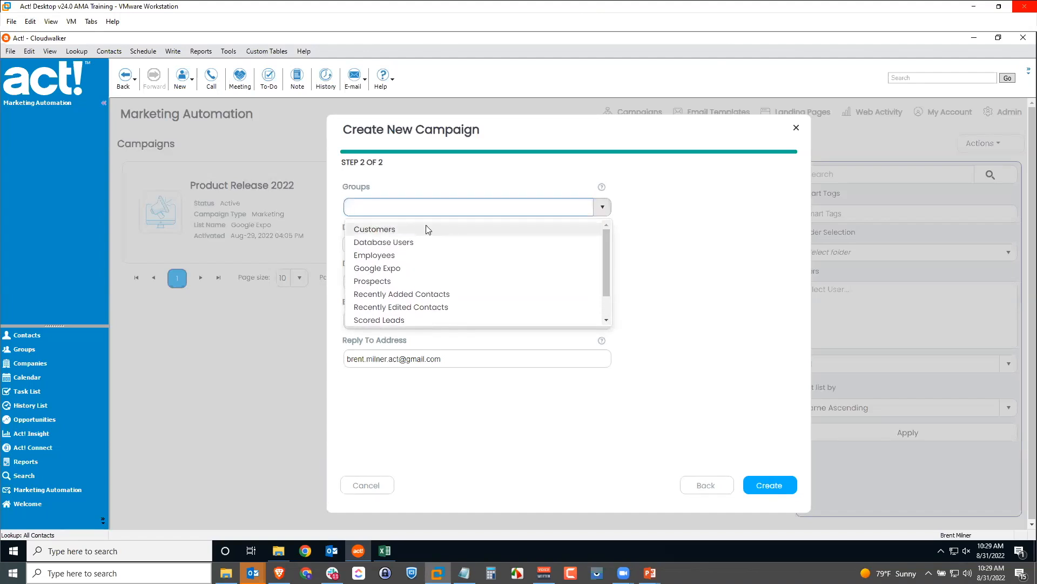
left_click(394, 269)
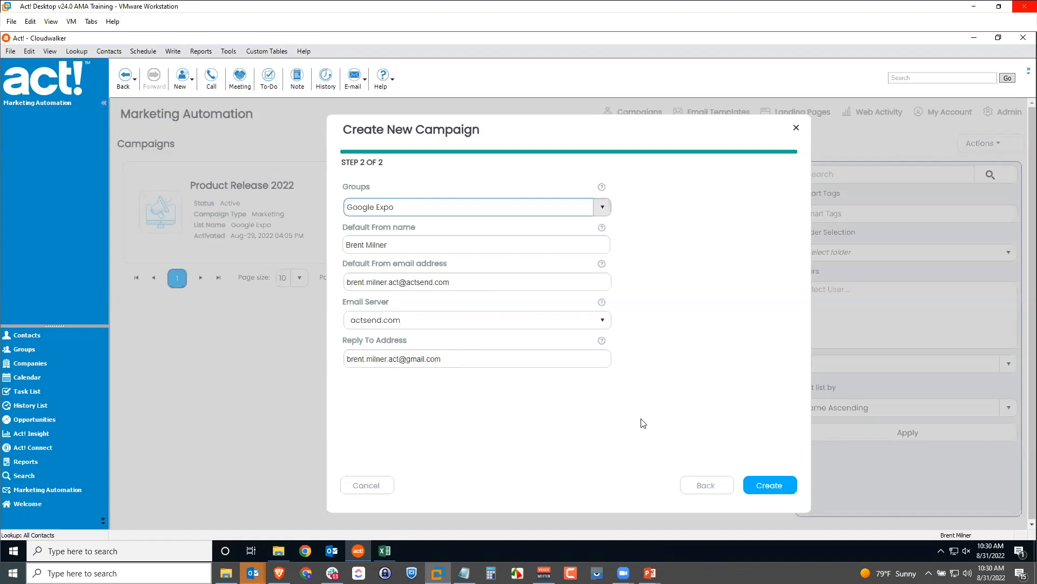
left_click(770, 488)
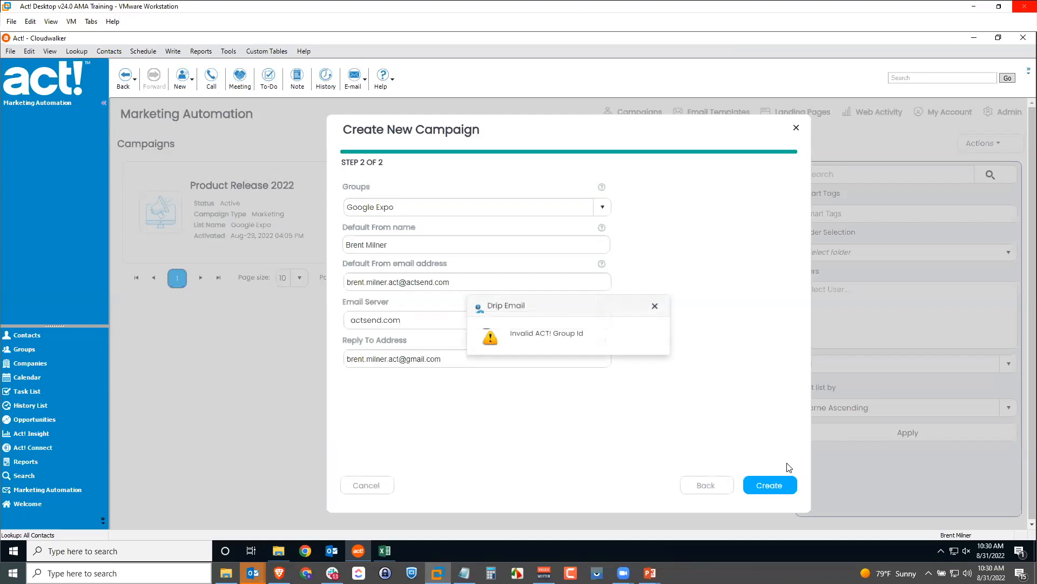
left_click(655, 306)
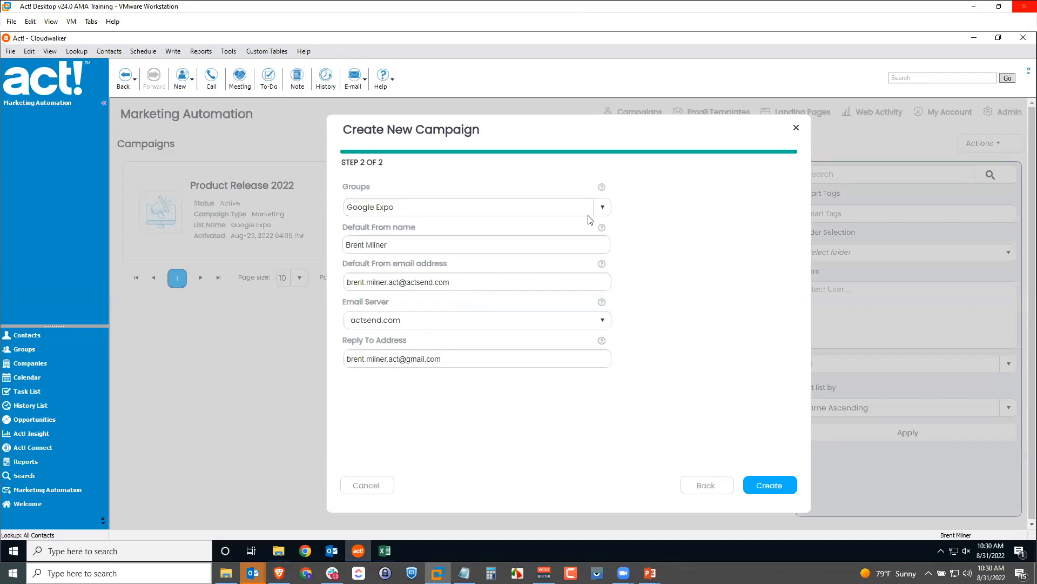
Switch the group to Customers, retry creating, then cancel the new campaign
left_click(601, 206)
scroll(419, 243, "up", 1)
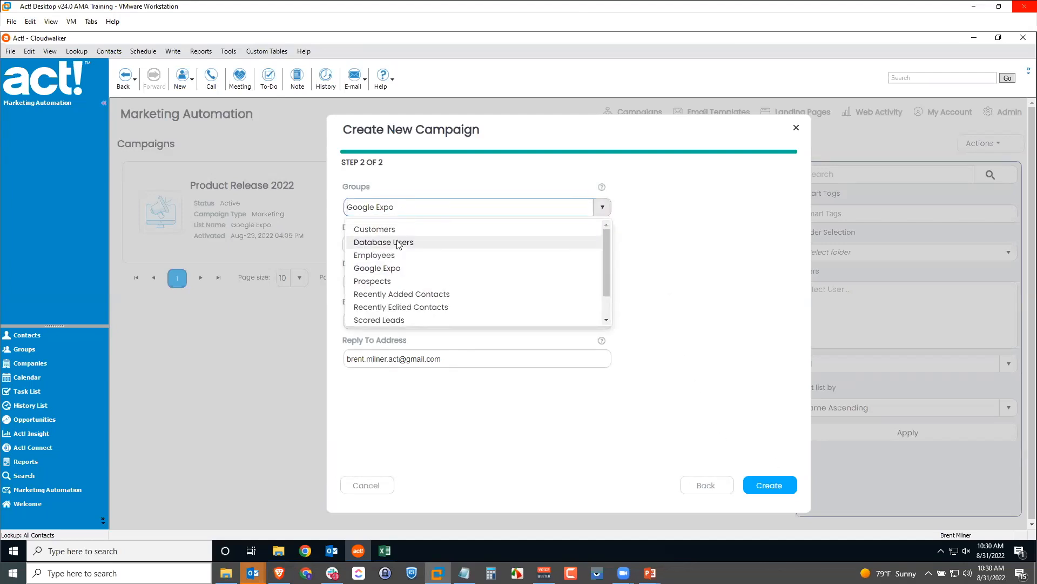
left_click(374, 229)
left_click(780, 489)
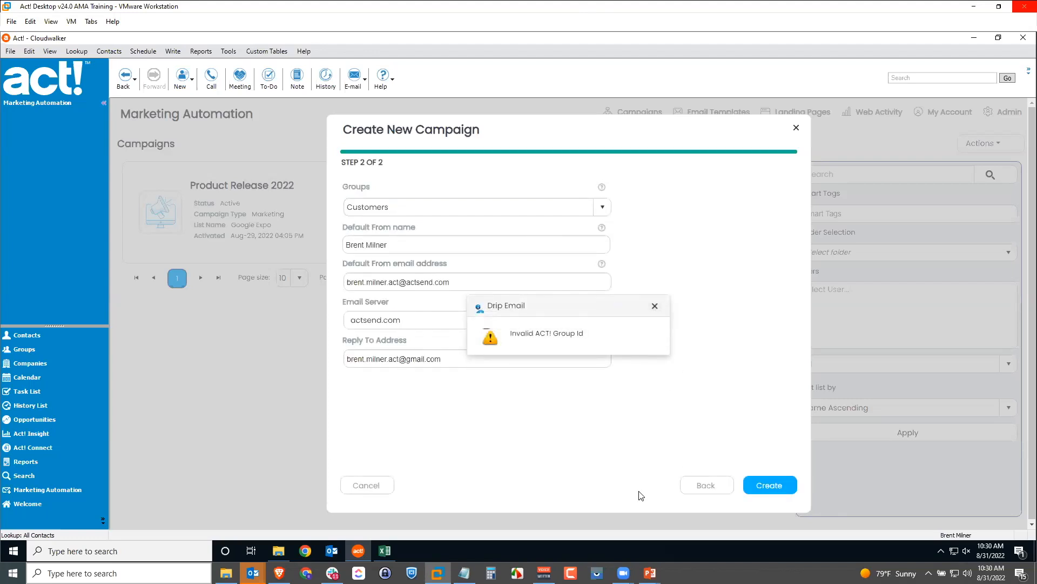
left_click(381, 485)
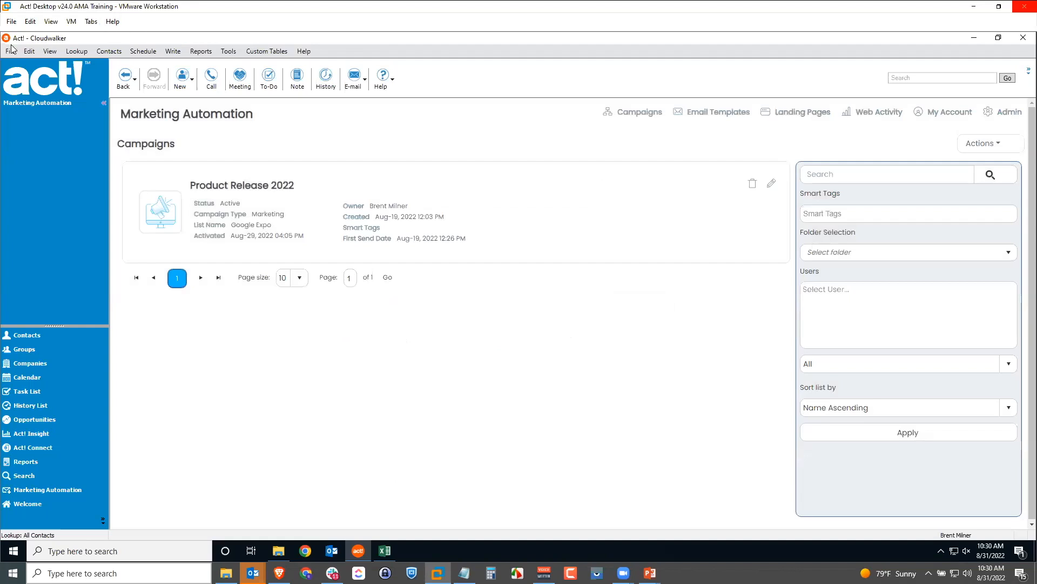
left_click(36, 345)
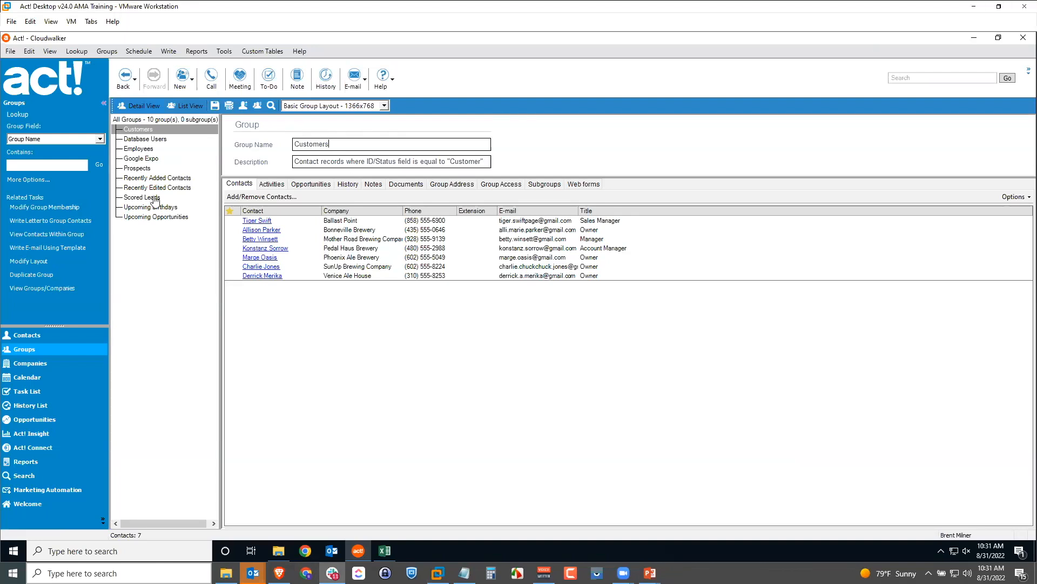
left_click(150, 160)
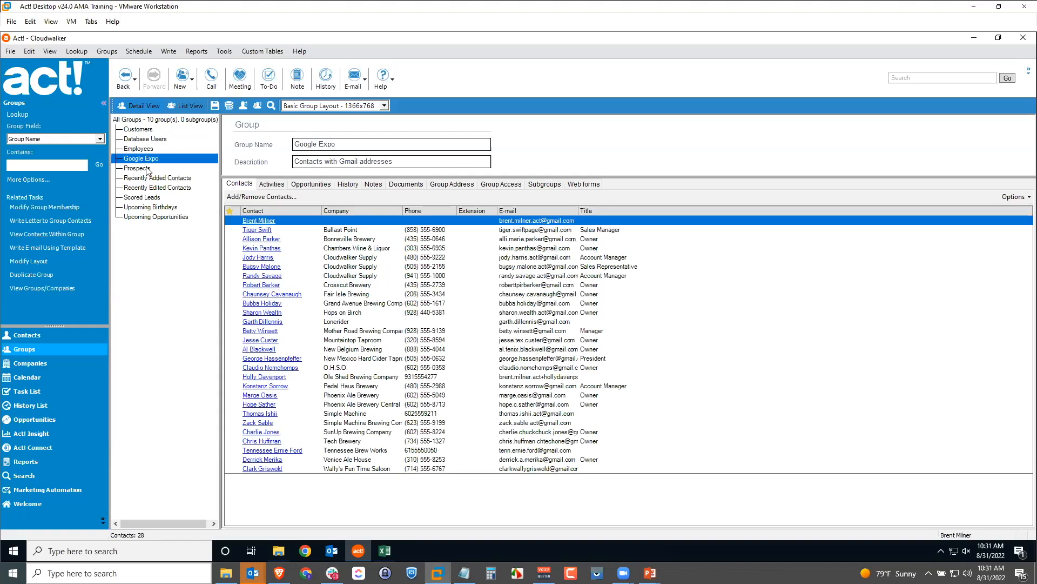
left_click(150, 169)
left_click(54, 490)
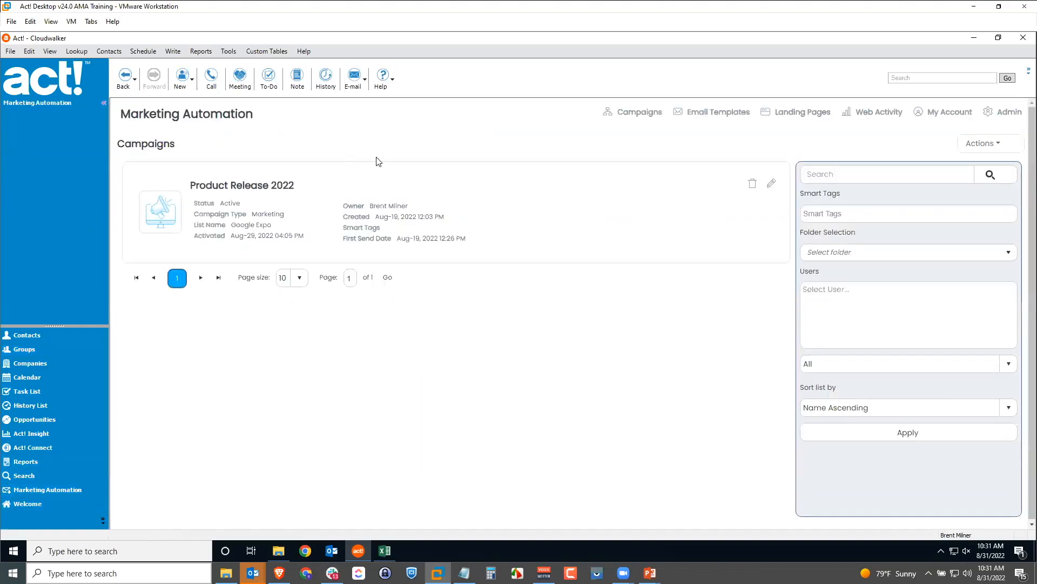
From the Campaigns list, start a new campaign using the Blank Campaign template
left_click(622, 120)
left_click(981, 143)
left_click(961, 167)
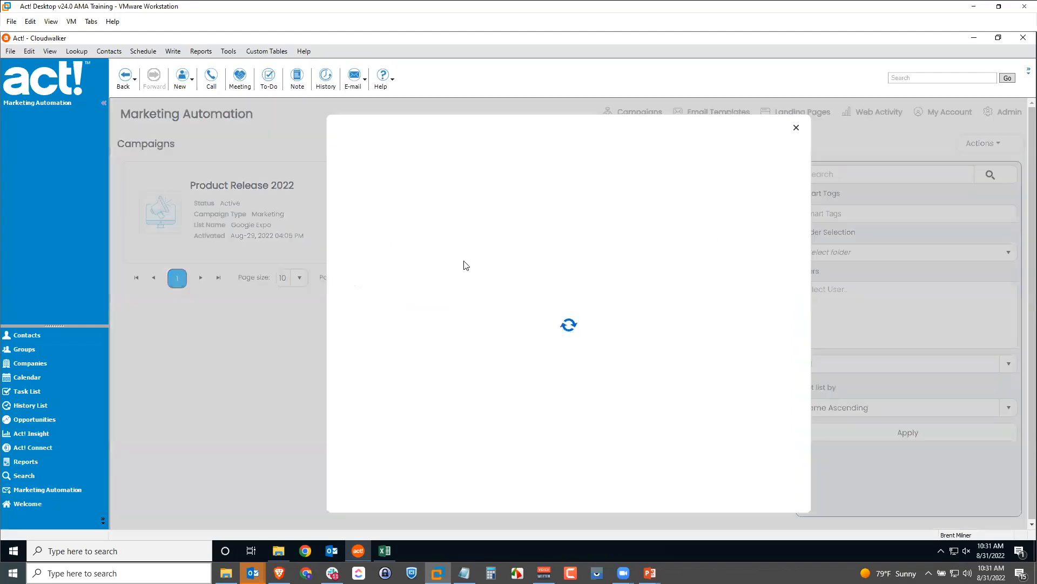
left_click(442, 303)
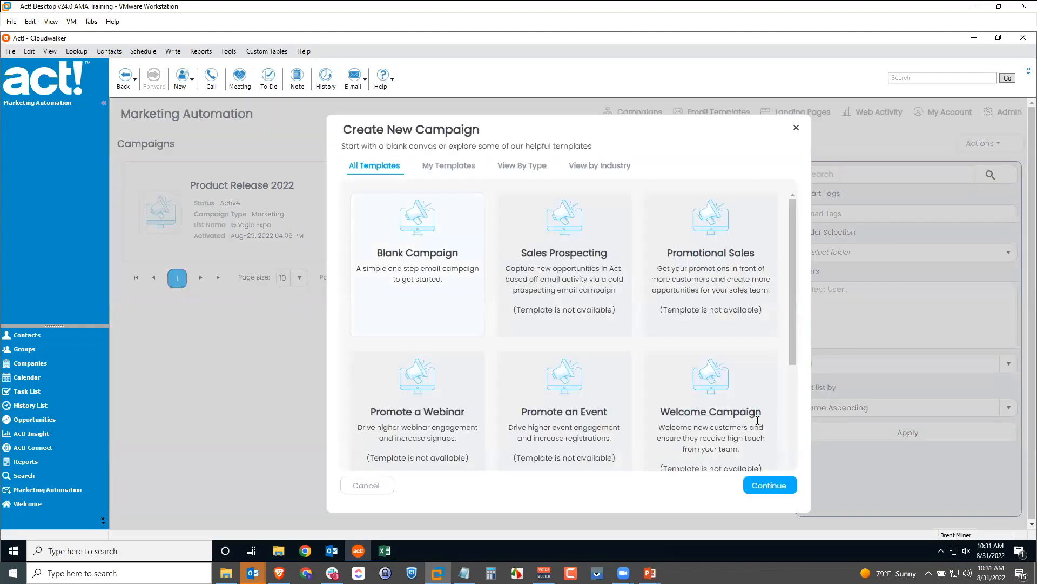
left_click(770, 486)
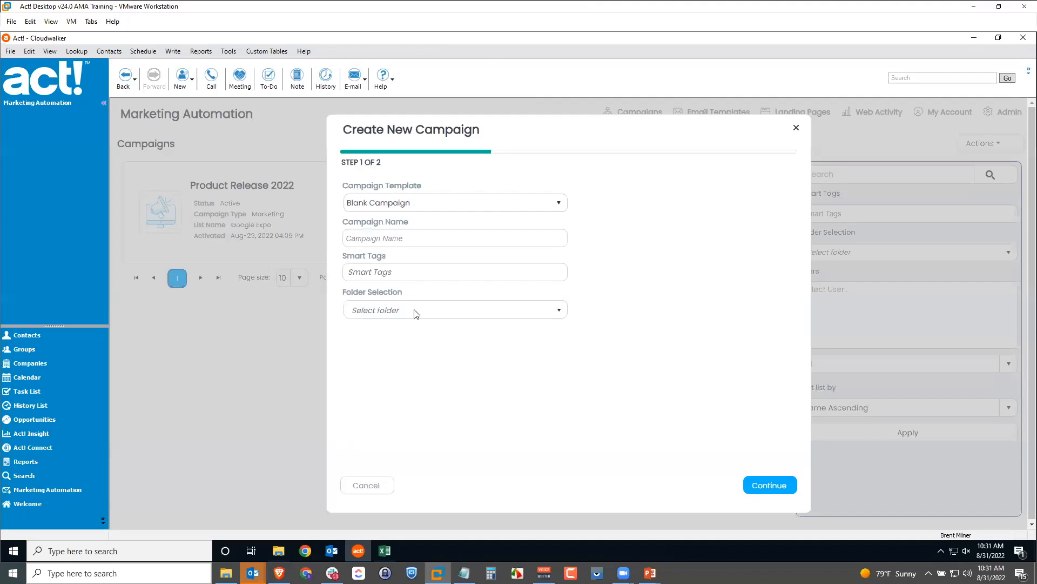
Name the campaign 'Monthly Newsletter' and move on to the second setup step
left_click(403, 239)
type("Monthly Newsletter")
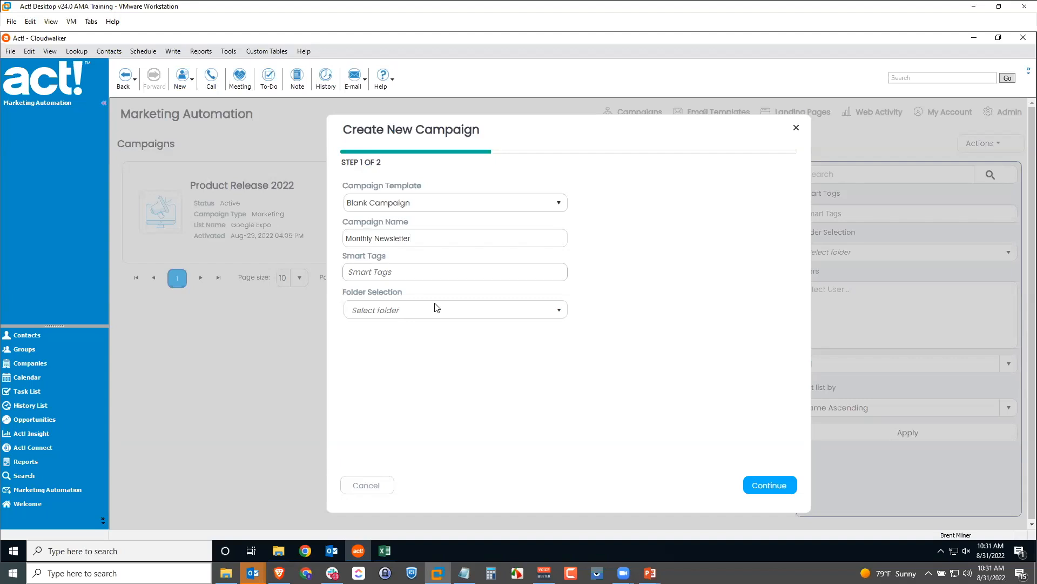
left_click(781, 485)
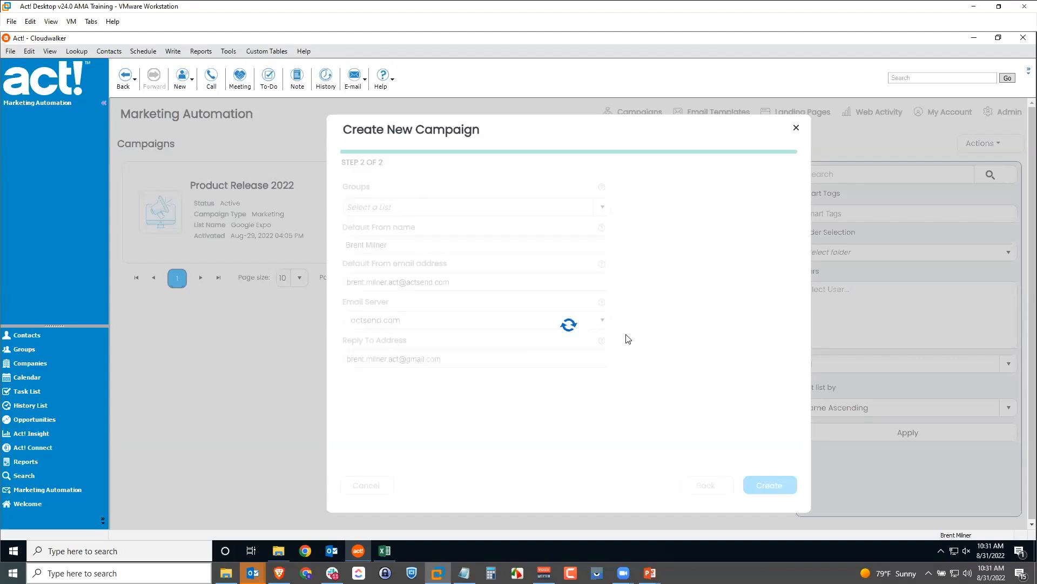
Target the Google Expo group and create the campaign
left_click(481, 206)
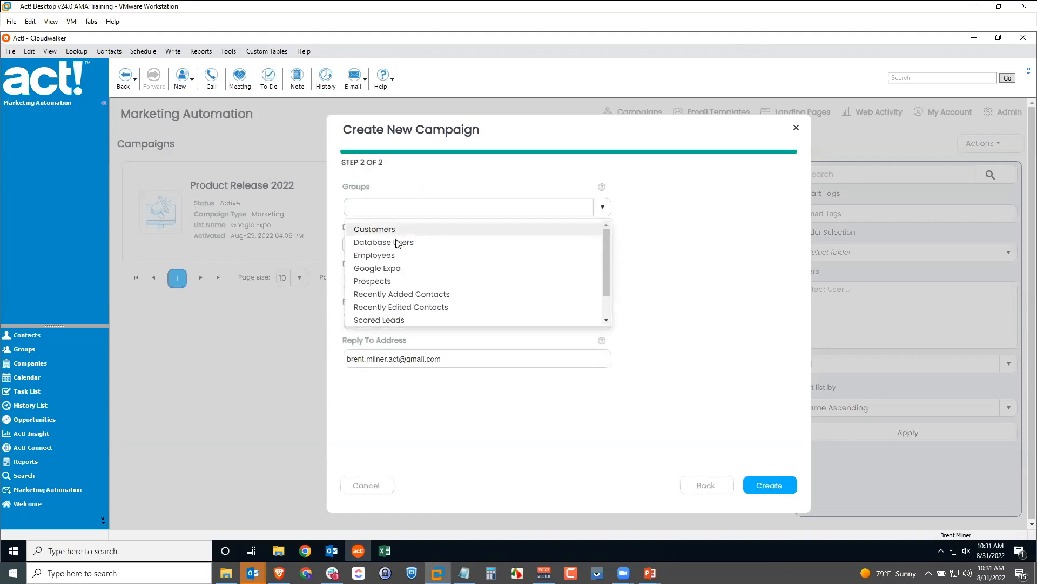
left_click(378, 268)
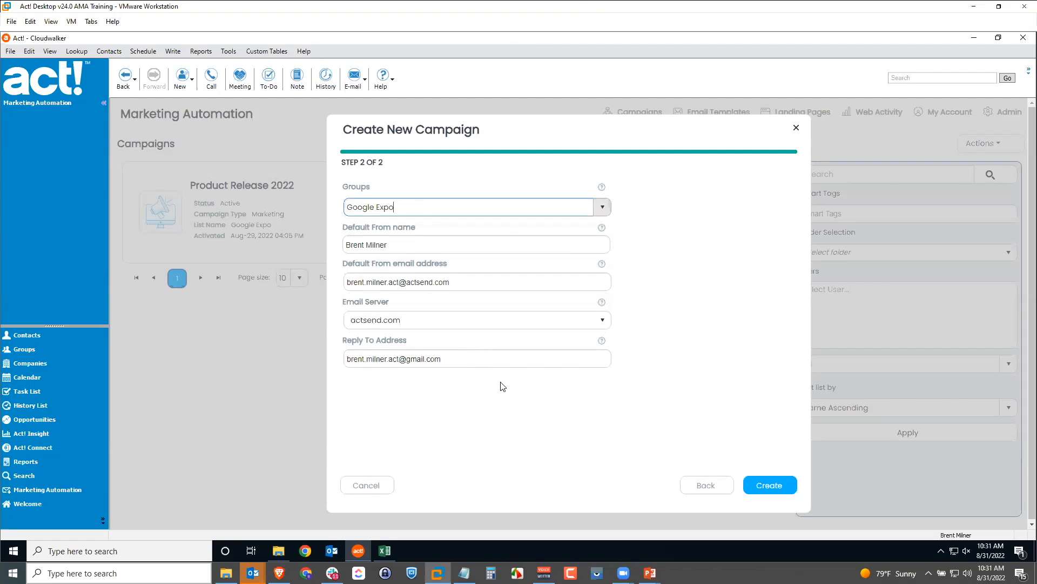
left_click(769, 485)
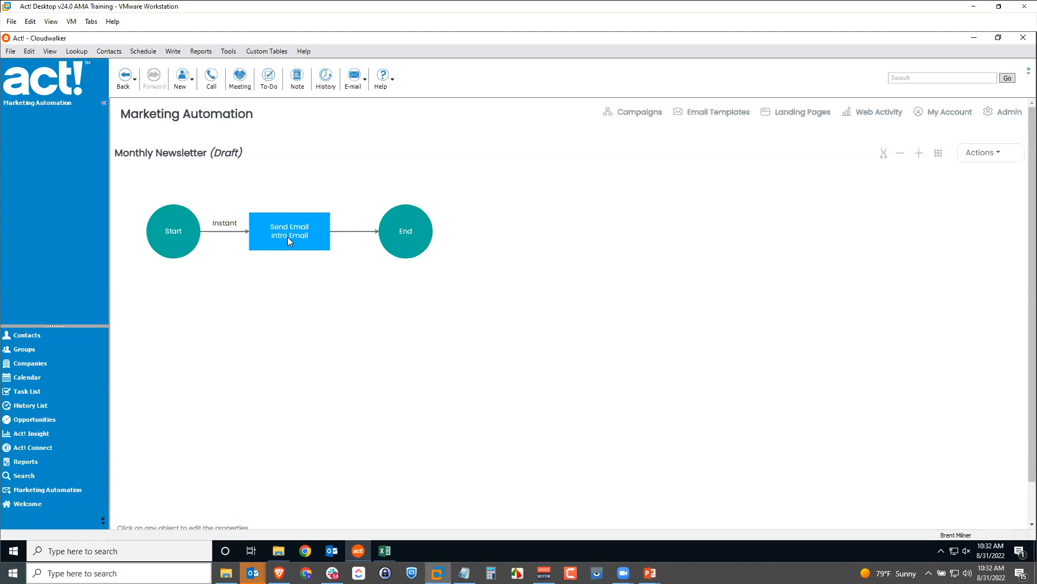
Open the Intro Email content and import the saved Newsletter template from My Templates
left_click(288, 238)
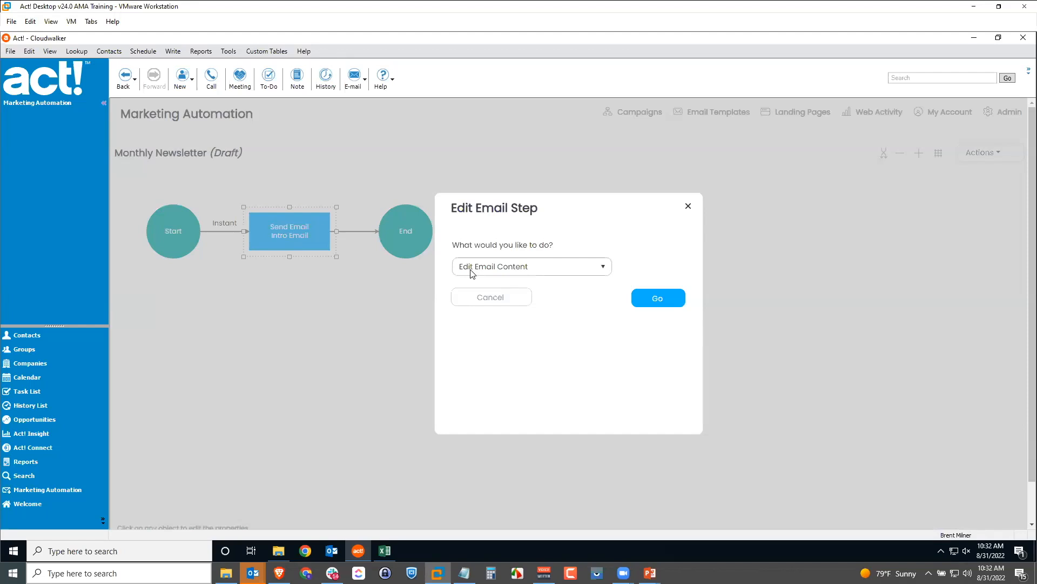
left_click(666, 305)
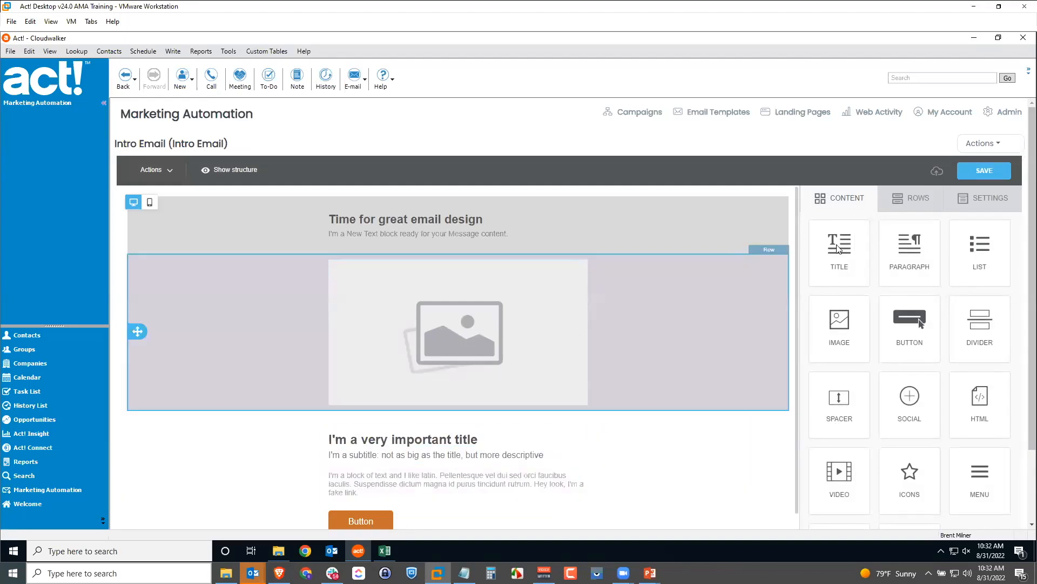
left_click(989, 145)
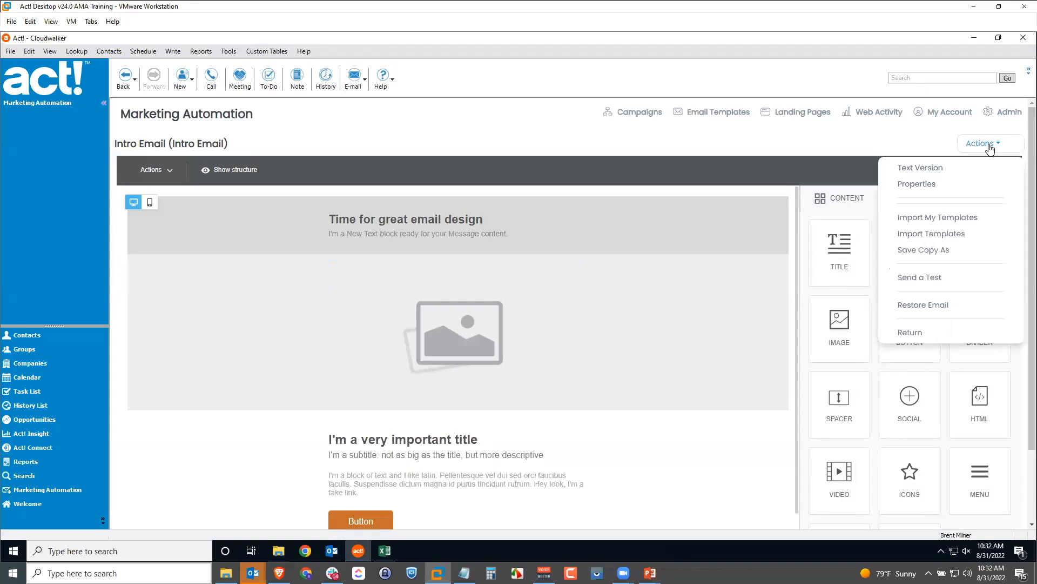
left_click(957, 219)
left_click(601, 310)
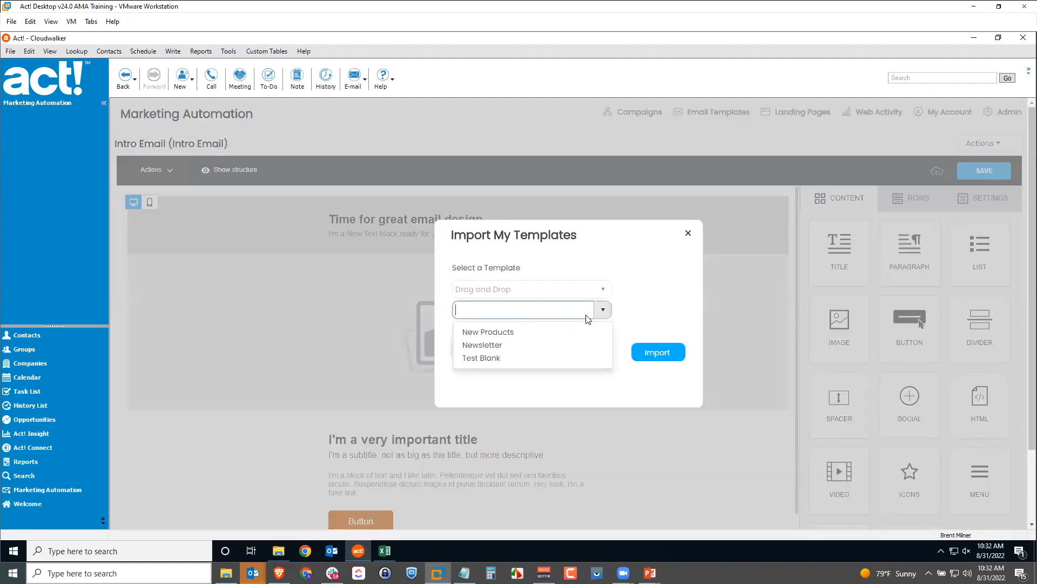
left_click(495, 346)
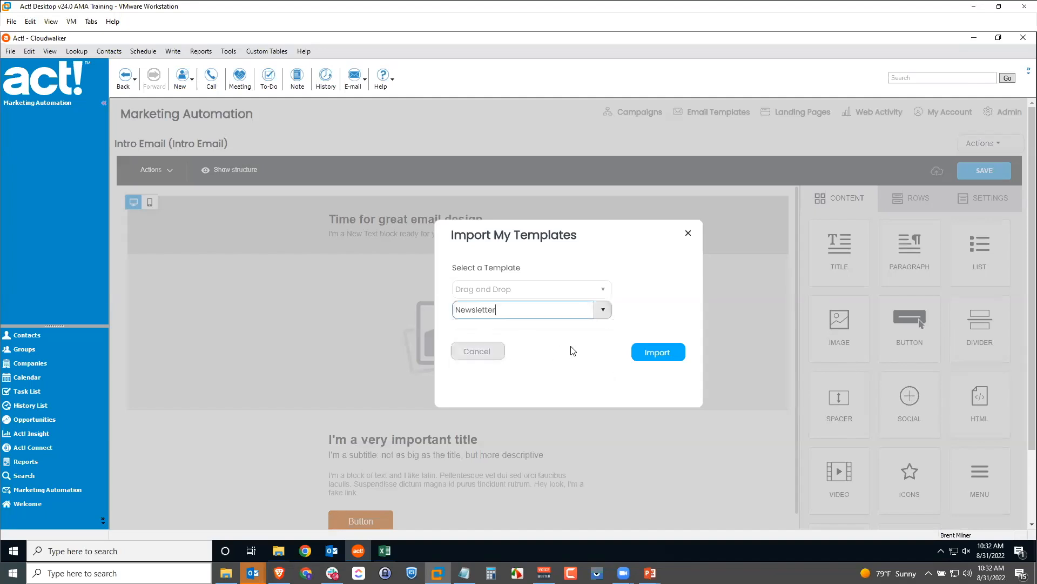
left_click(660, 349)
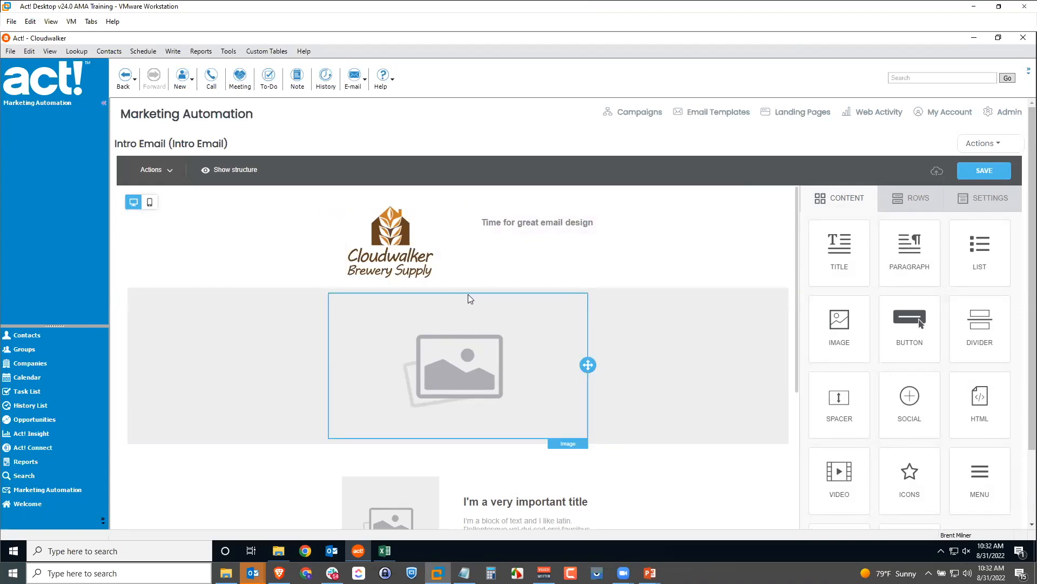
Replace the 'Time for great email design' heading with 'Monthly Newsletter Sept 2022'
left_click(552, 221)
triple_click(552, 220)
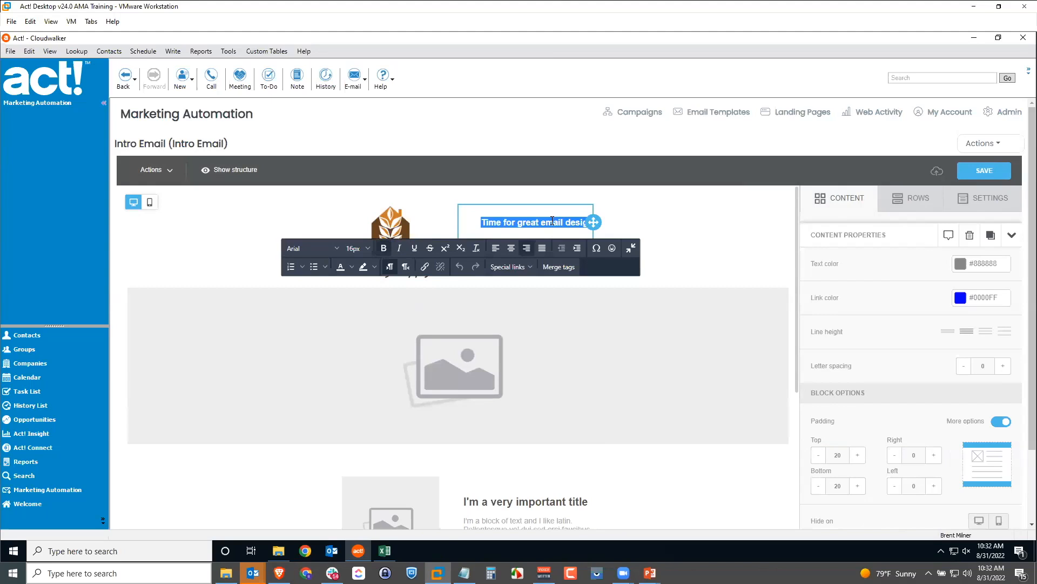
type("Monthly New")
type("sletter")
type("r")
type(" Se")
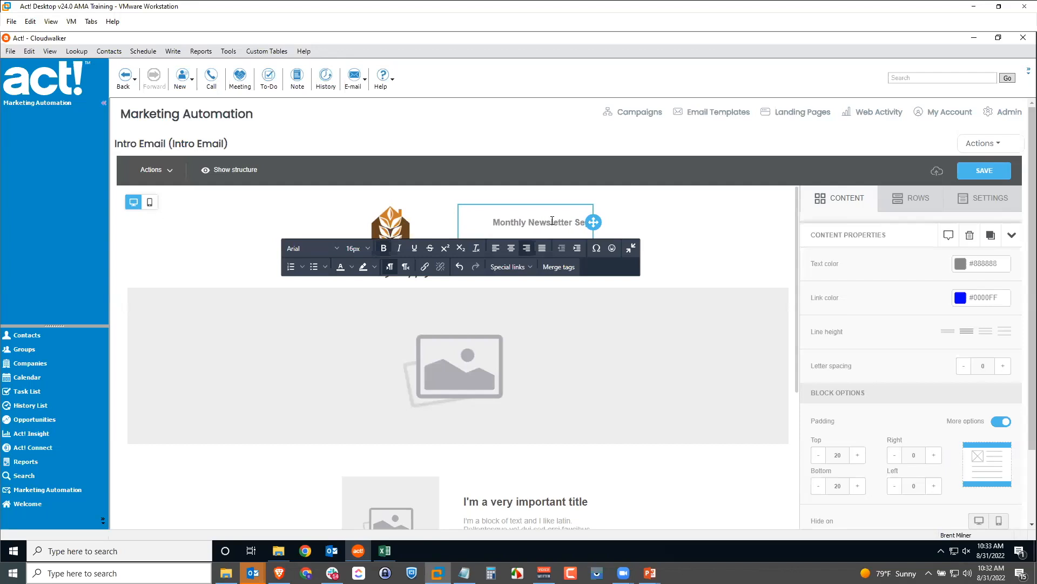
type("ptember 2022")
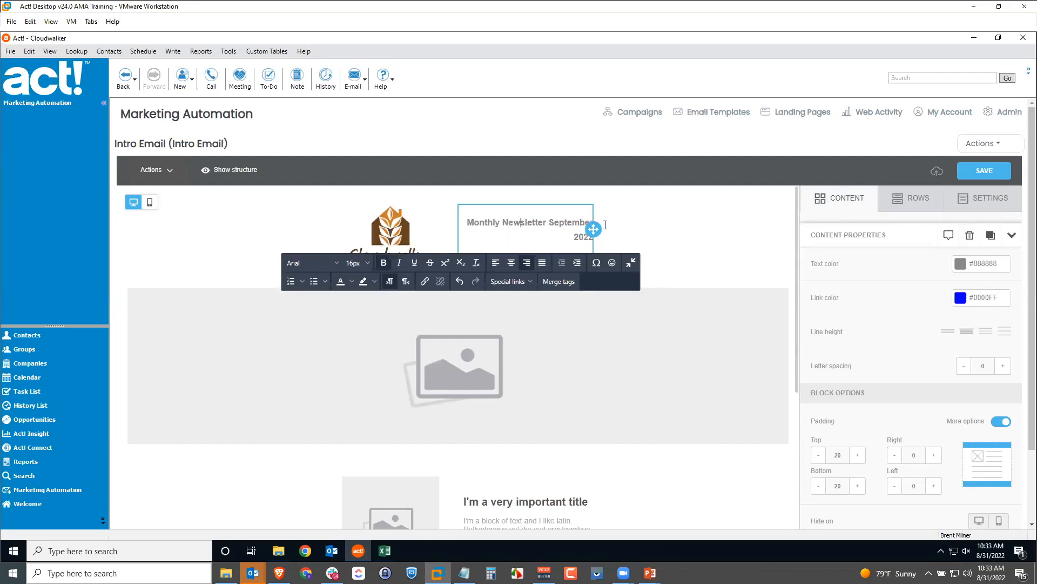
left_click(564, 222)
key("Delete")
key("Delete")
key("Delete")
key("Delete")
key("Delete")
key("Delete")
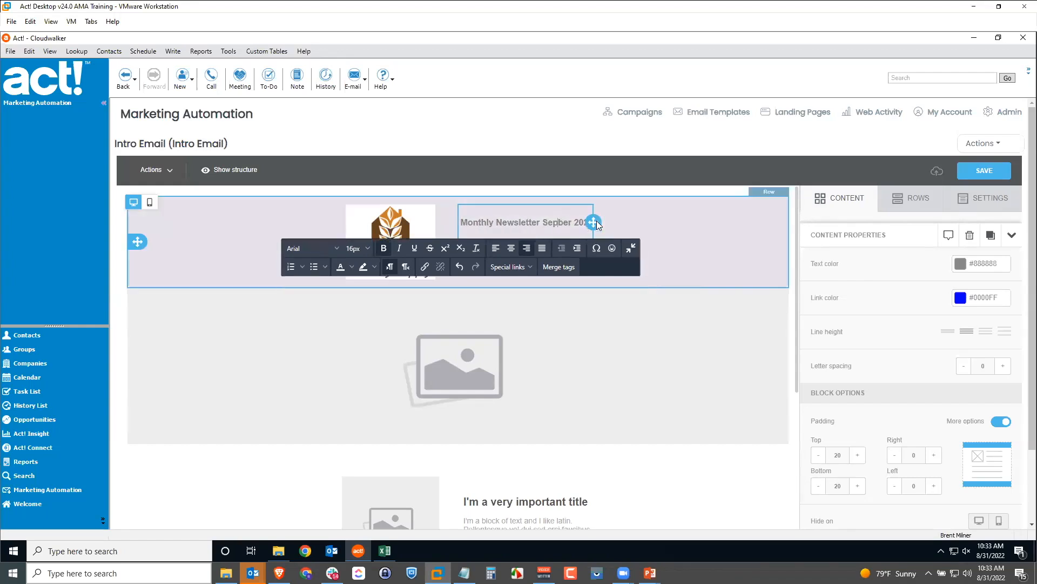
Finish the heading edit and save the Intro Email
type("t")
left_click(694, 379)
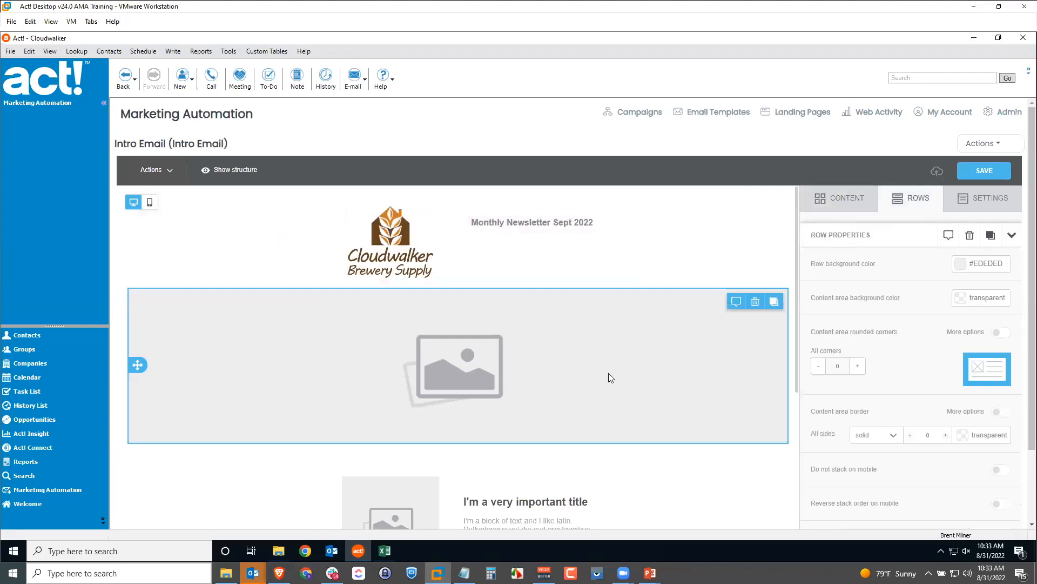
scroll(592, 324, "down", 5)
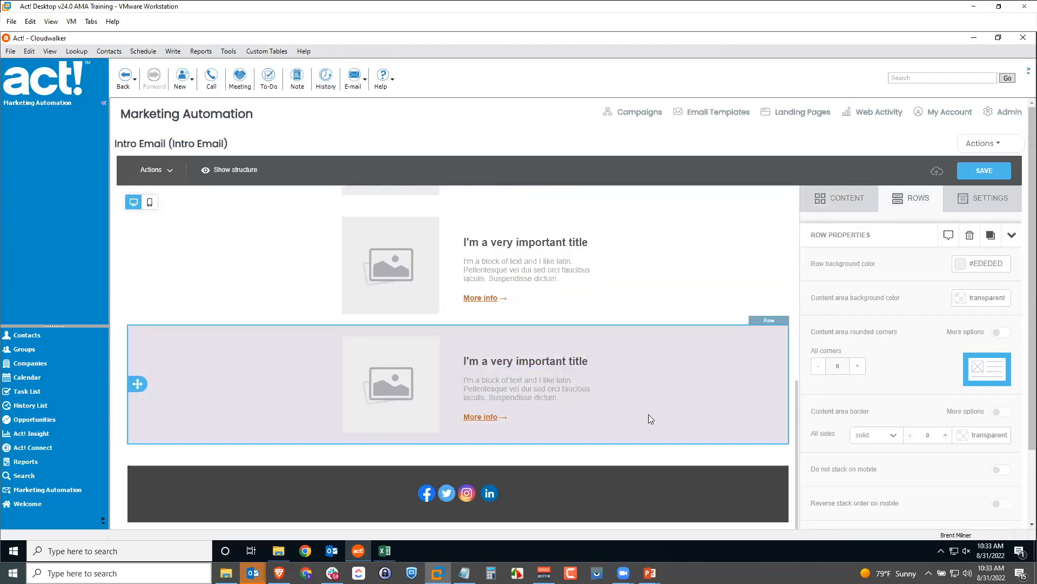
scroll(667, 426, "down", 3)
scroll(673, 419, "up", 6)
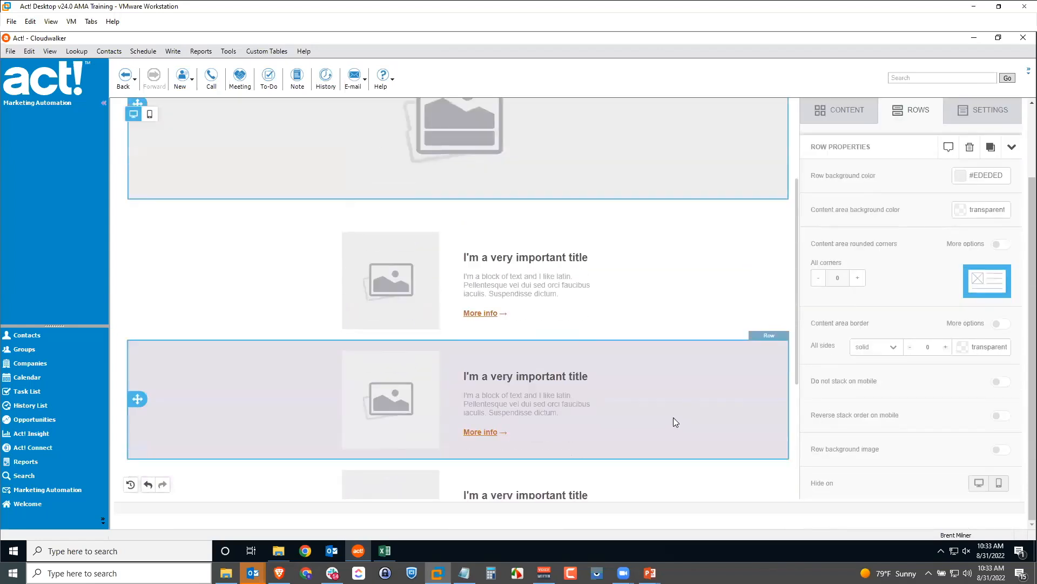
scroll(954, 257, "up", 2)
left_click(978, 171)
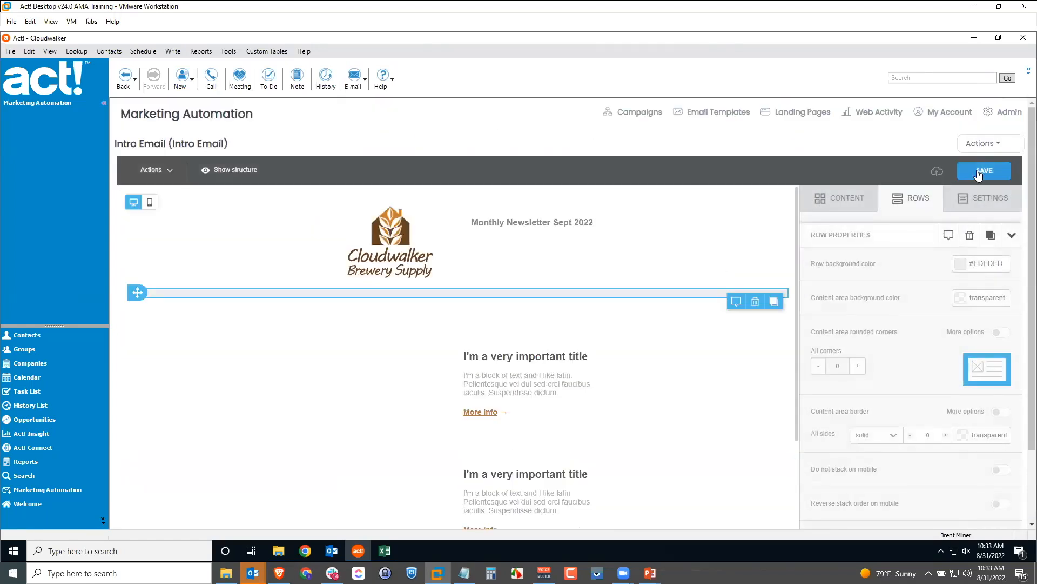
Leave the email editor via Actions > Return to the Monthly Newsletter workflow
left_click(984, 144)
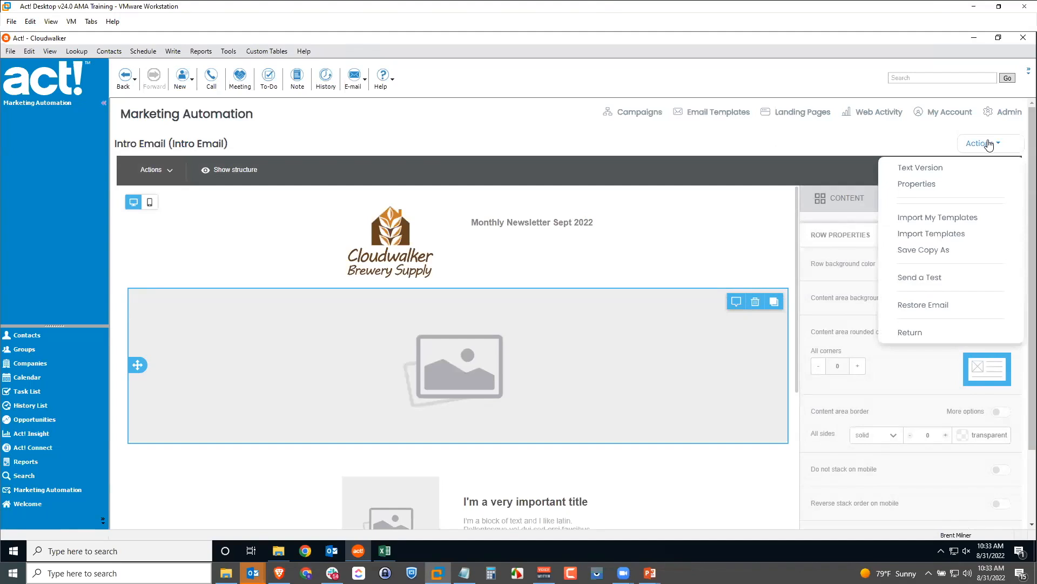
left_click(912, 333)
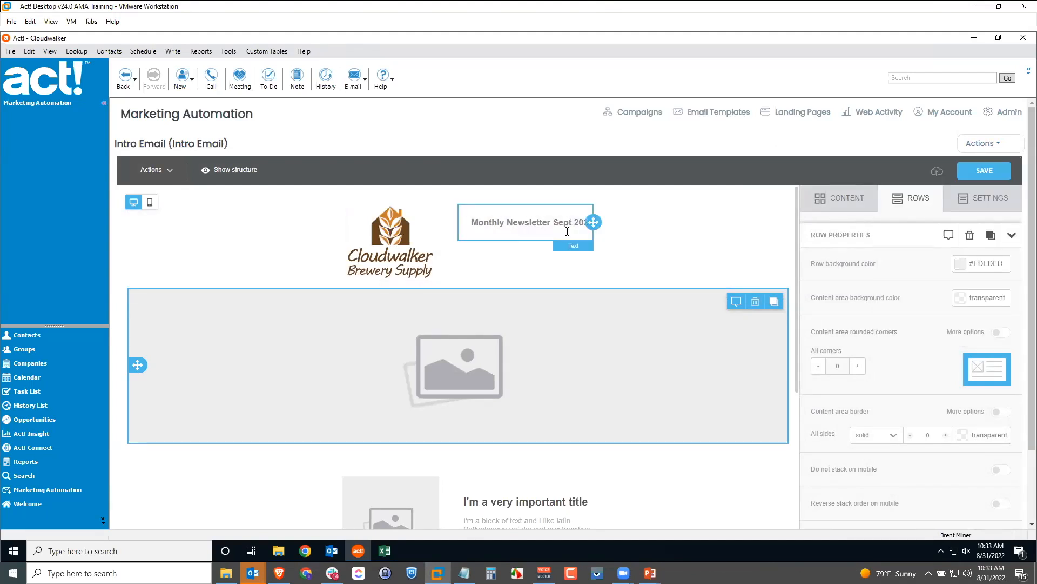
left_click(984, 143)
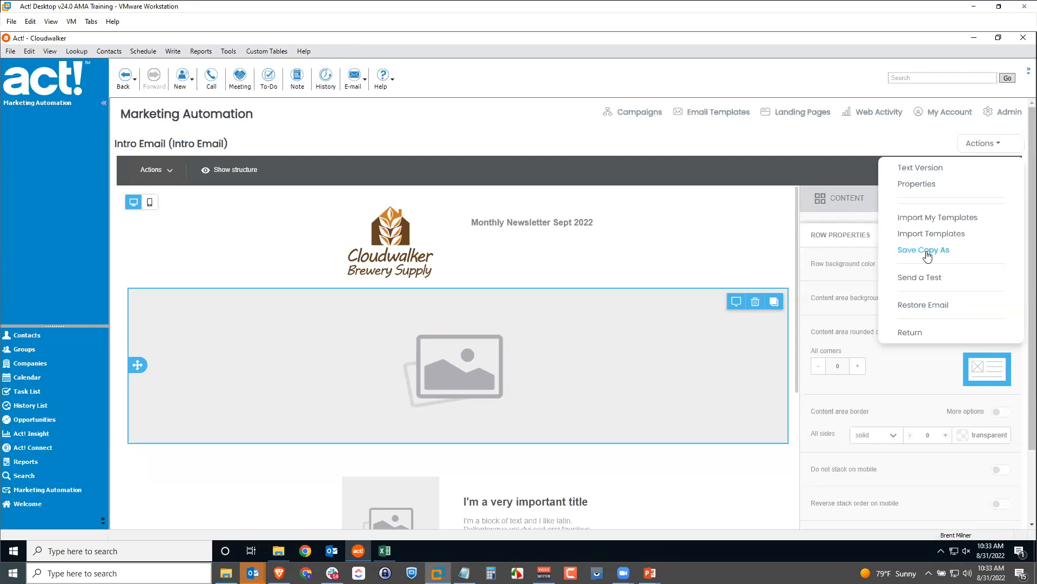
left_click(917, 335)
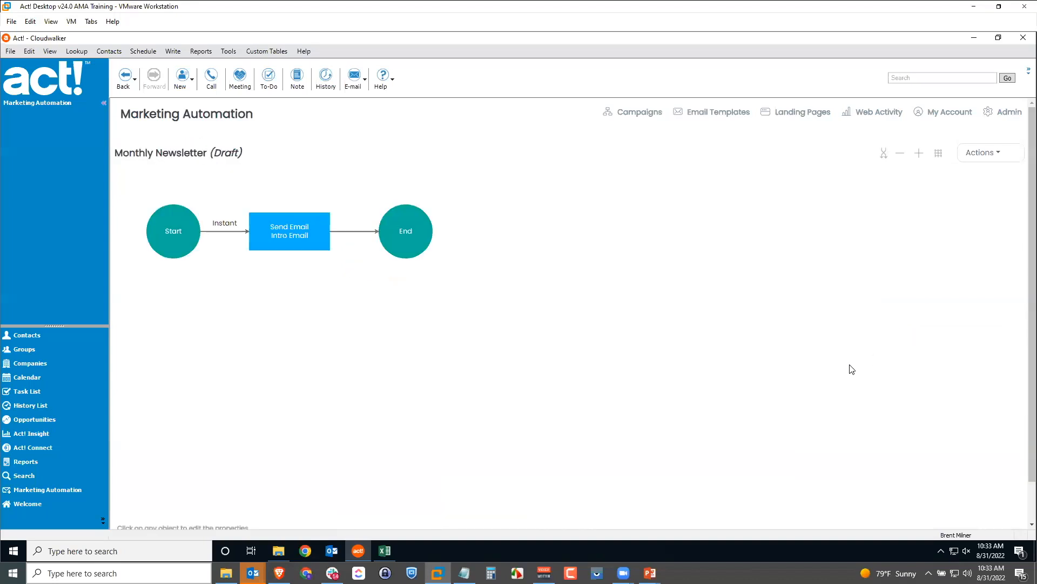
Reopen the Intro Email and delete the unsubscribe footer row with company name, address and copyright
left_click(285, 241)
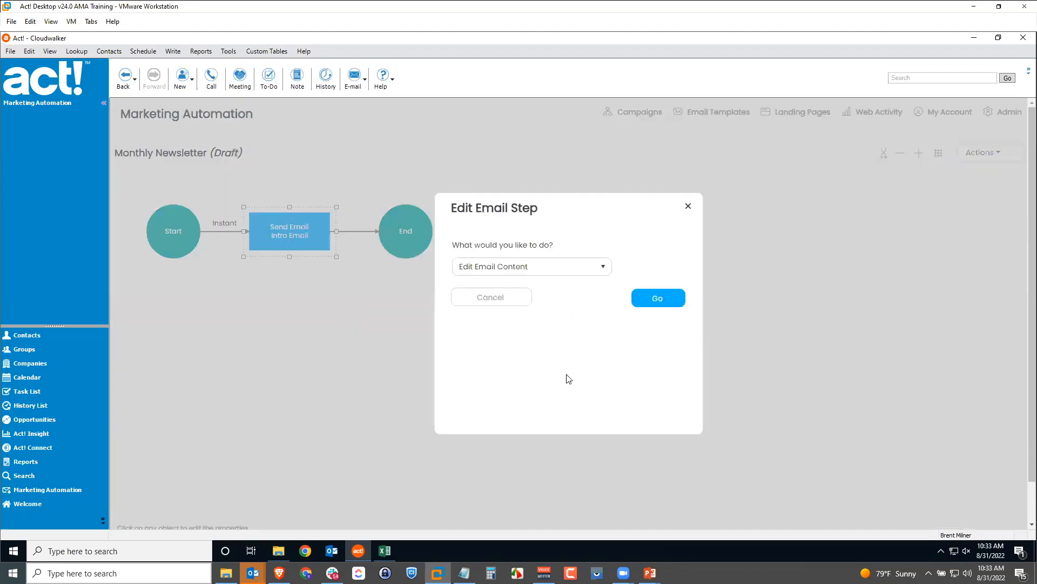
left_click(664, 304)
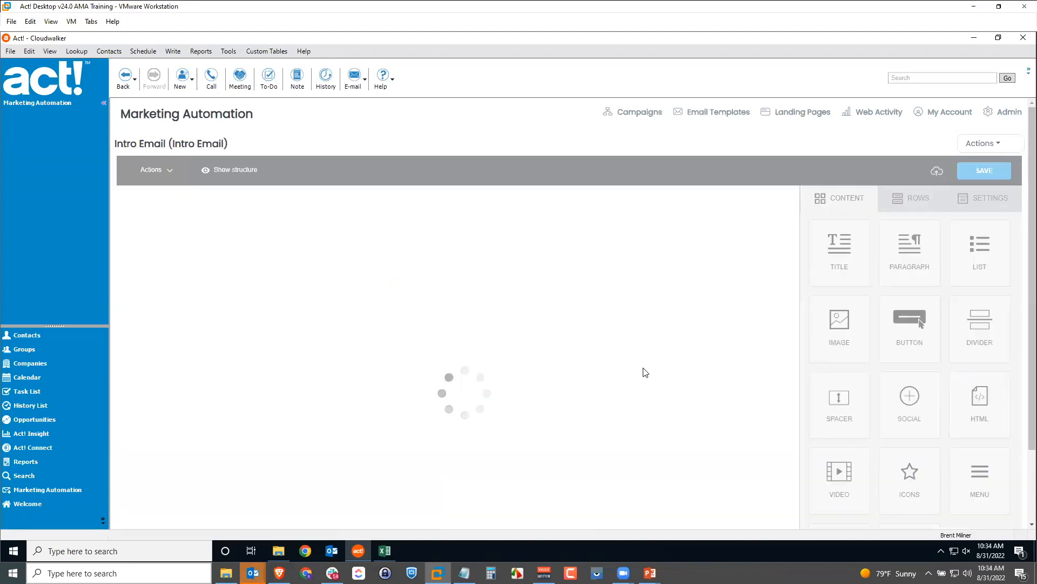
scroll(646, 372, "down", 5)
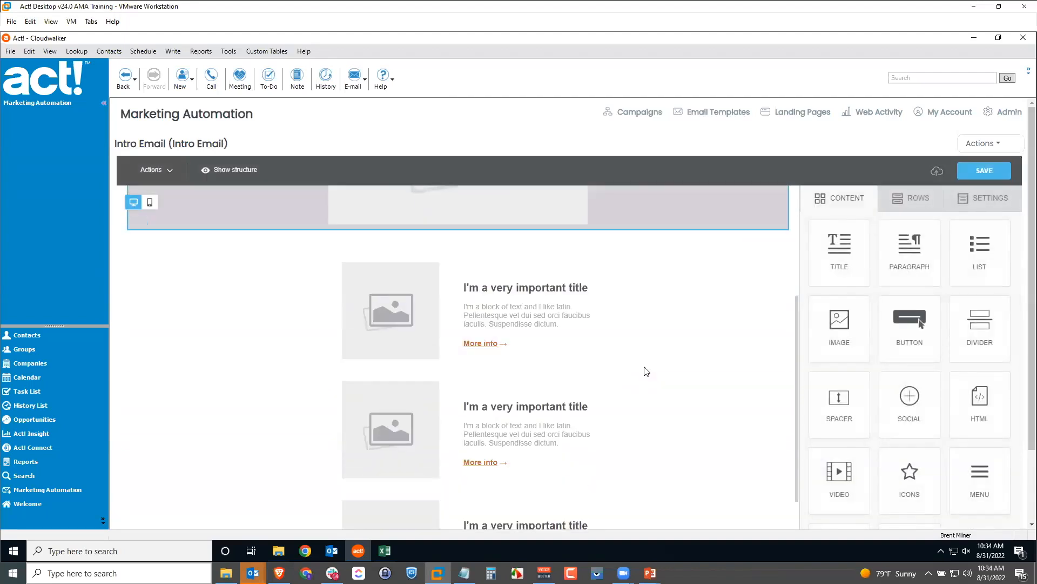
scroll(583, 394, "down", 2)
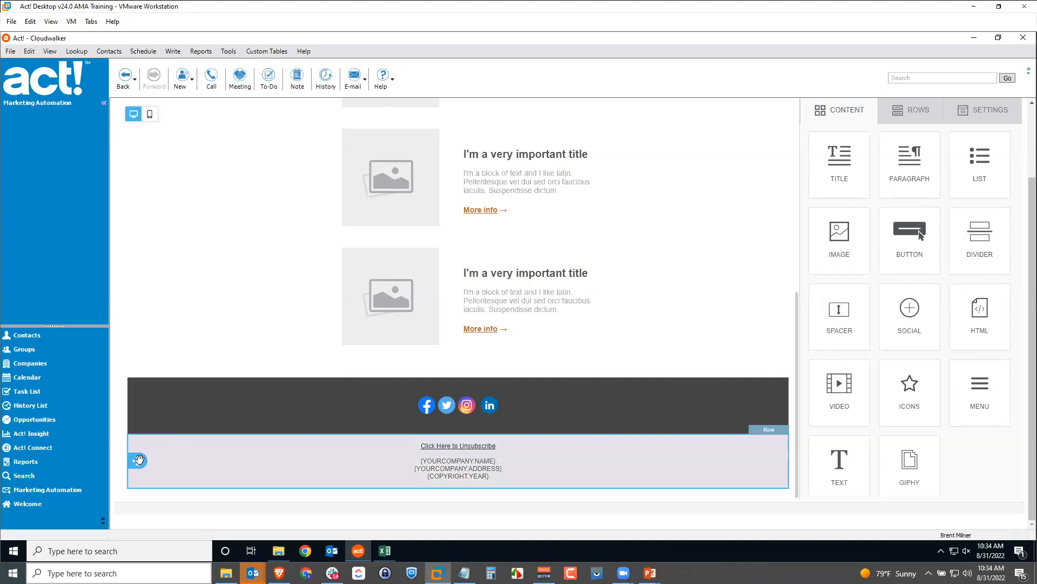
left_click(662, 457)
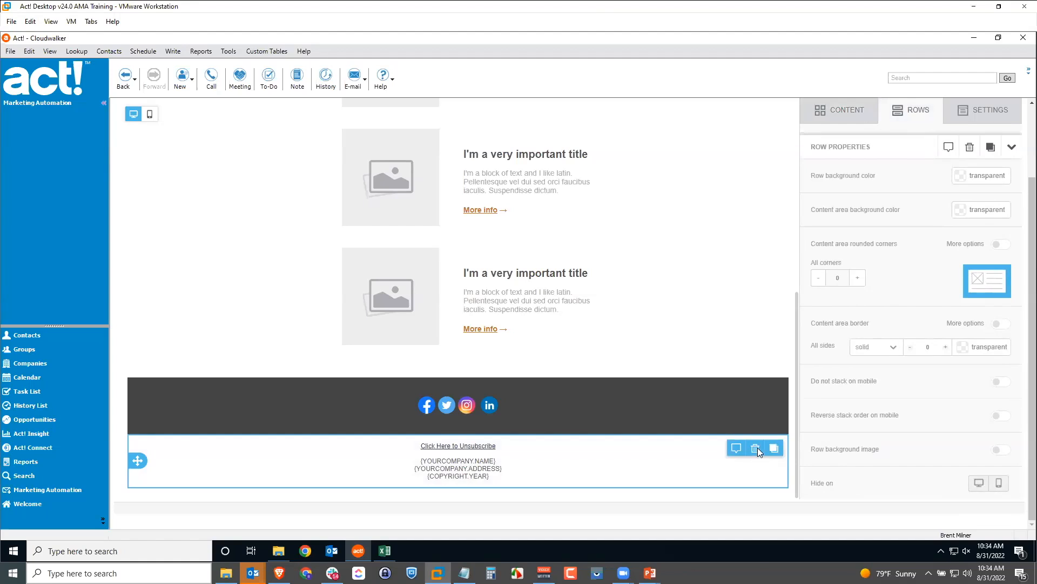
left_click(756, 448)
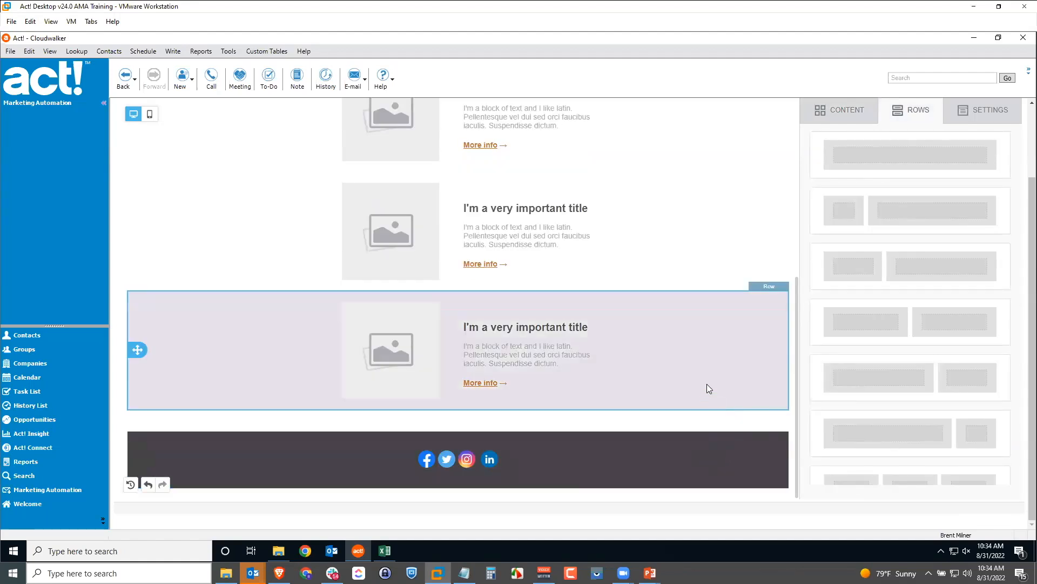
scroll(710, 378, "up", 8)
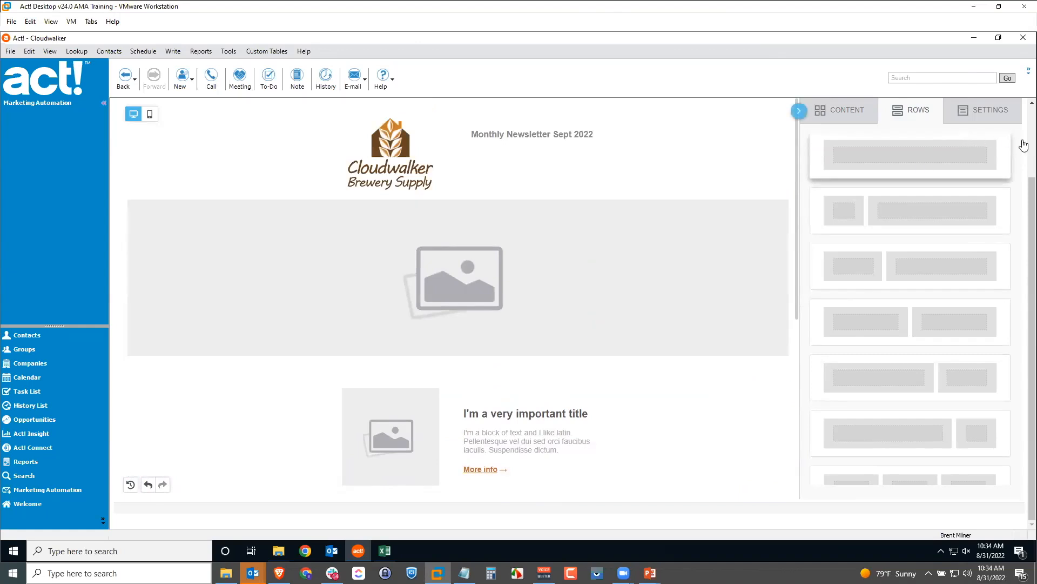
scroll(1023, 144, "up", 2)
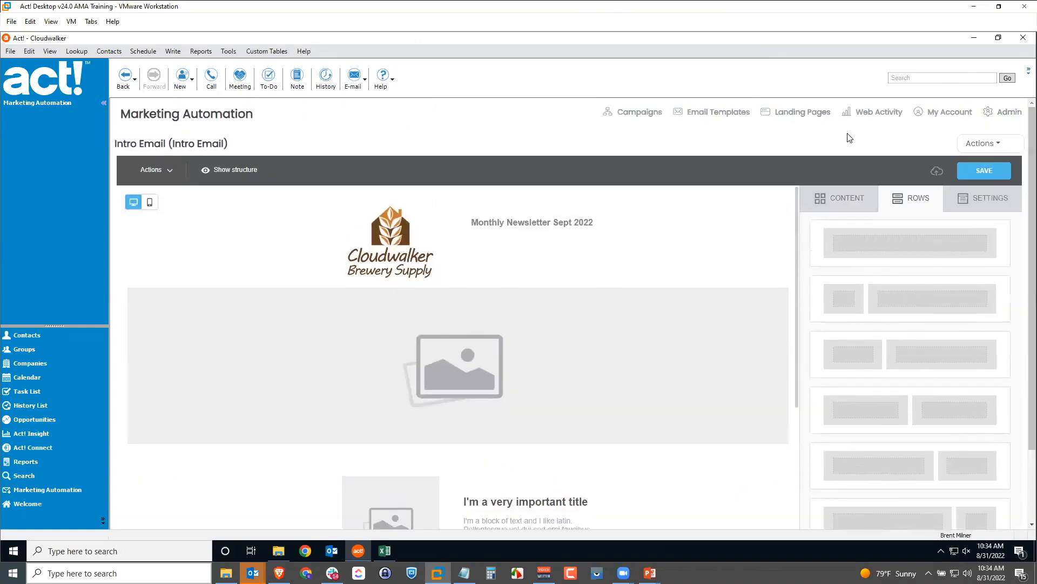
Save the email's plain-text version and return to the Monthly Newsletter workflow
left_click(990, 172)
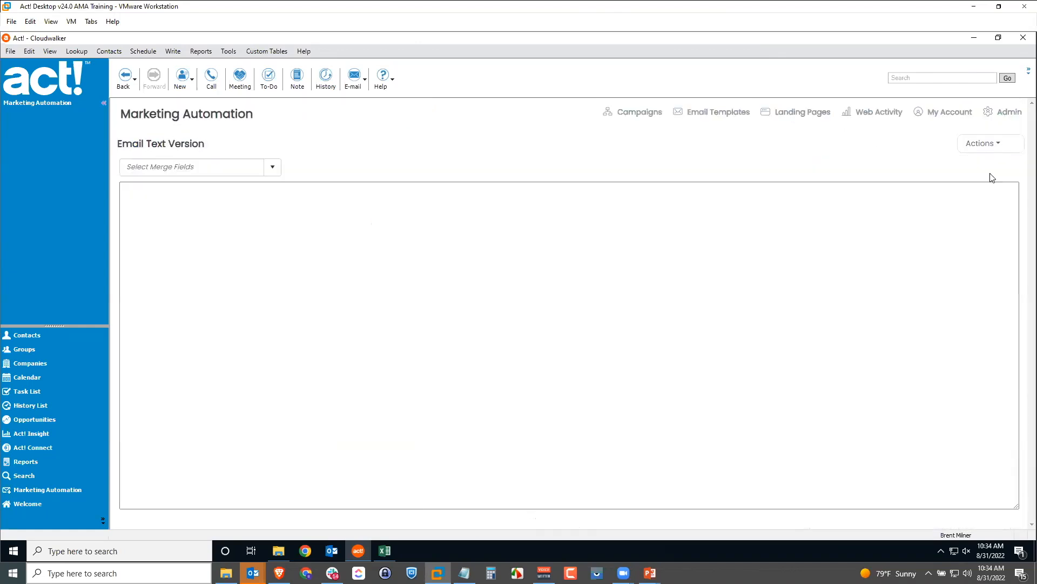
left_click(981, 144)
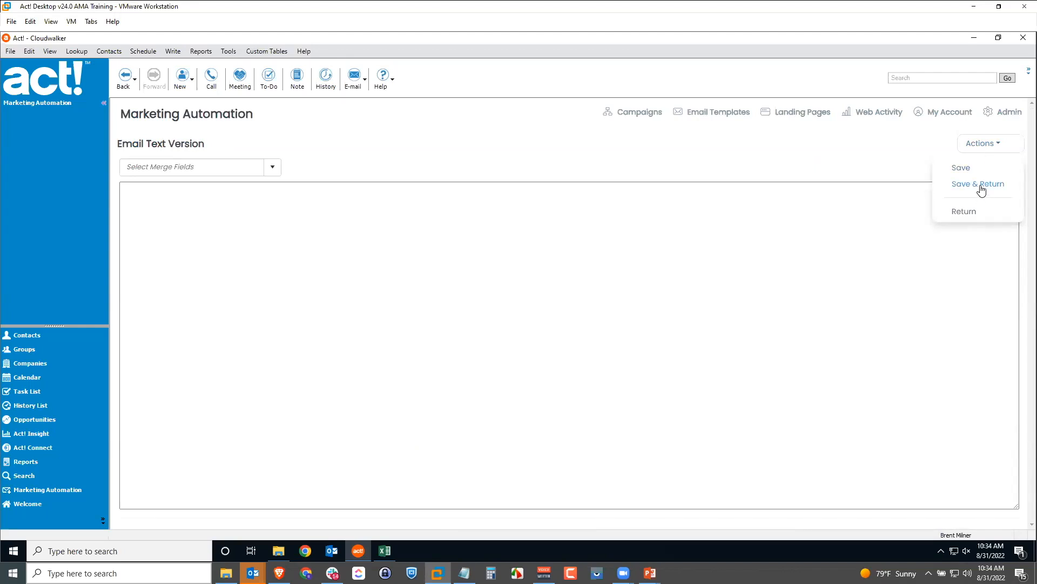
left_click(907, 151)
left_click(1005, 195)
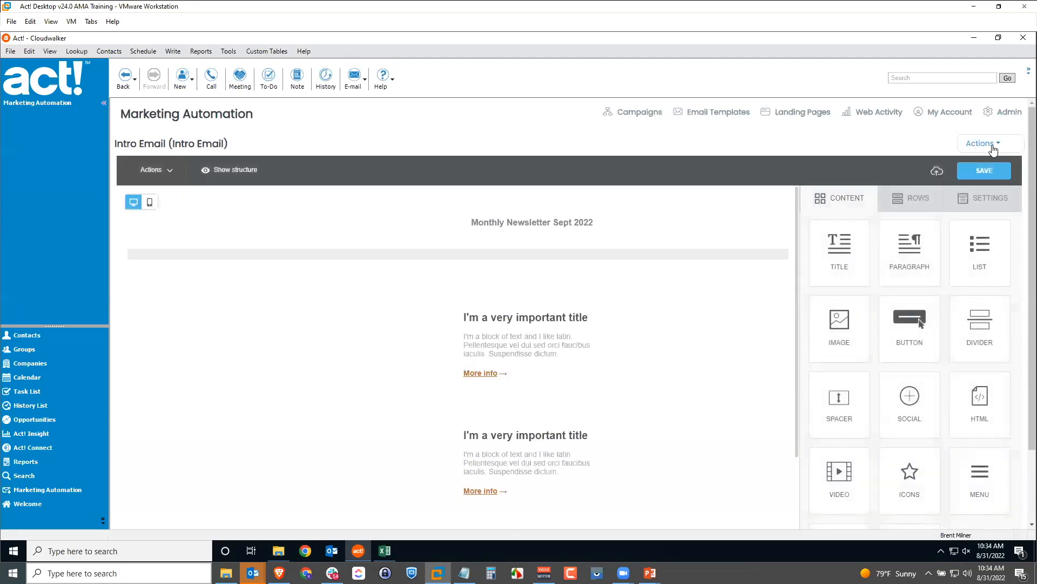
left_click(978, 143)
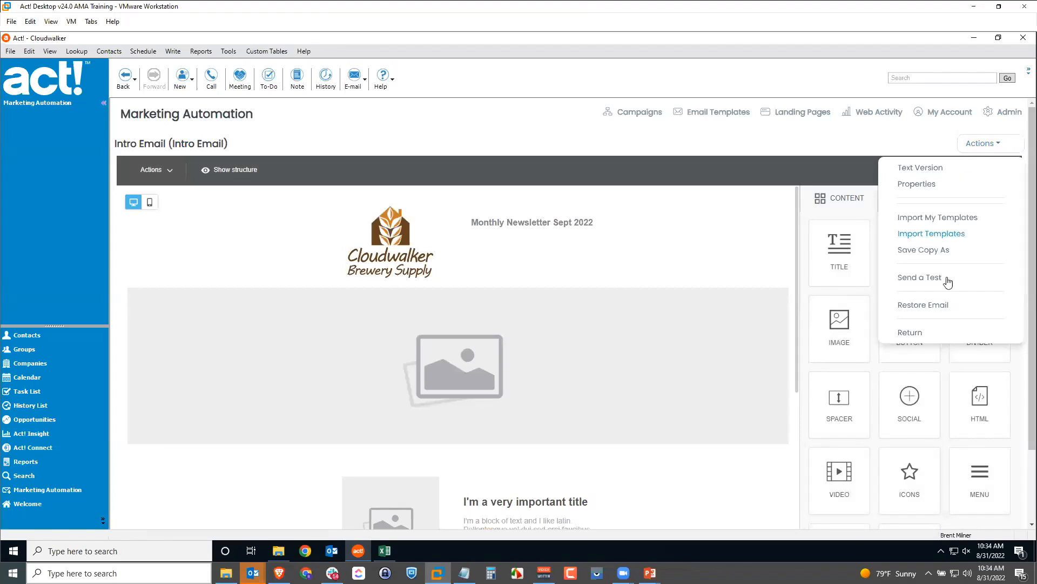
left_click(925, 331)
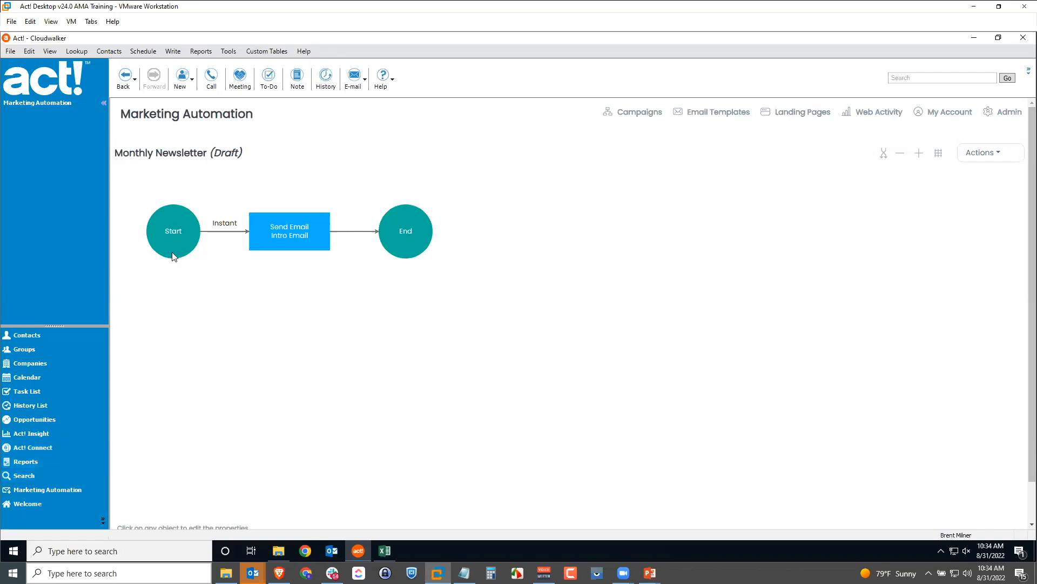
Insert a follow-up Email step, New Email Series, one day after the Intro Email
left_click(294, 235)
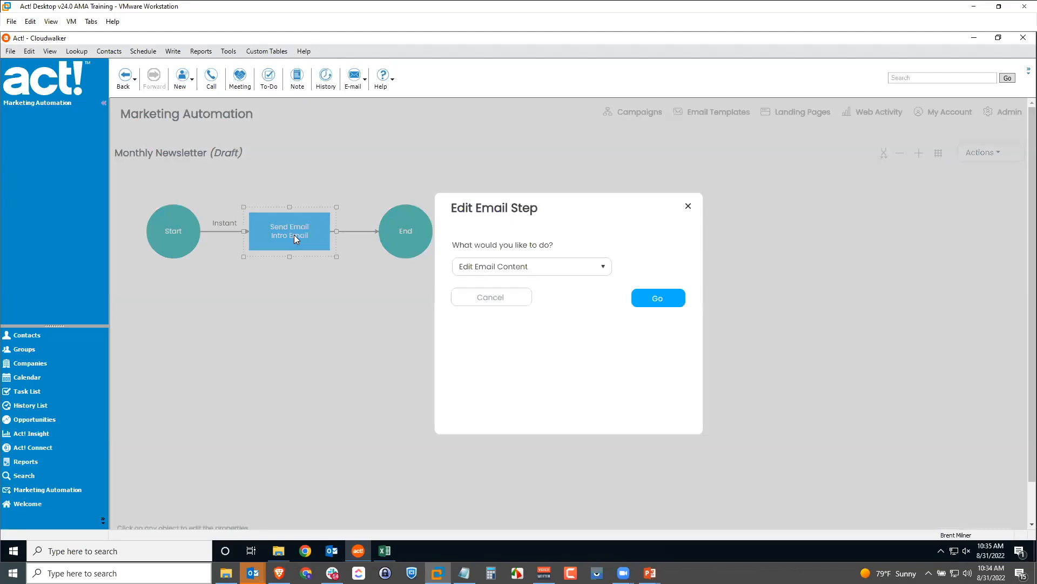
left_click(544, 269)
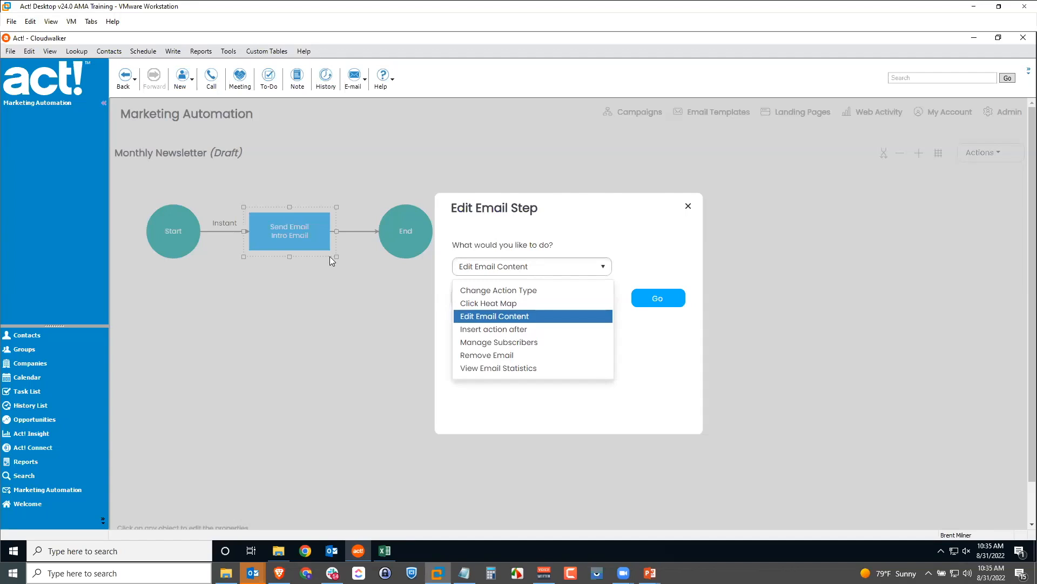
left_click(531, 329)
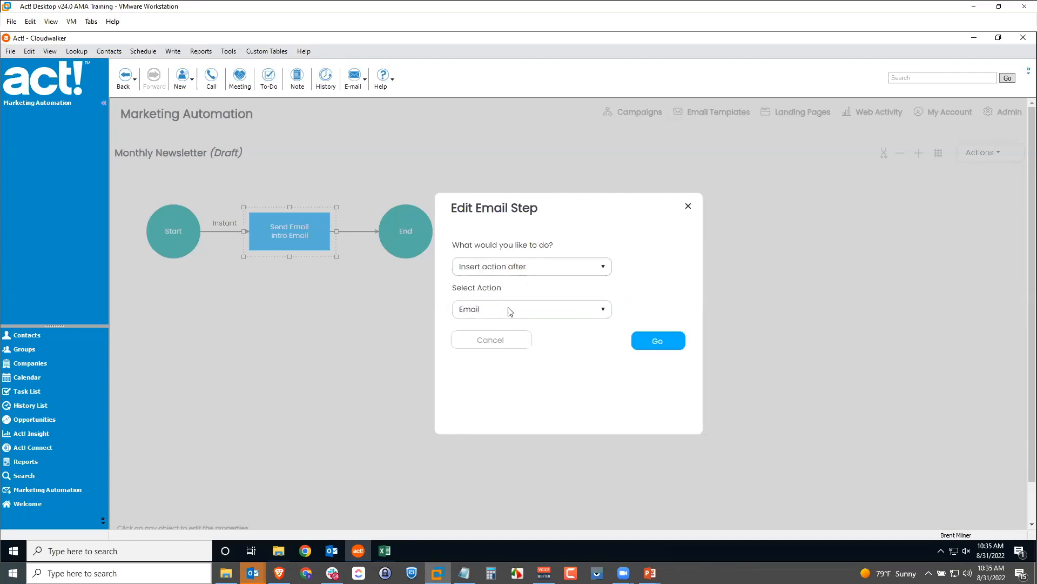
left_click(655, 343)
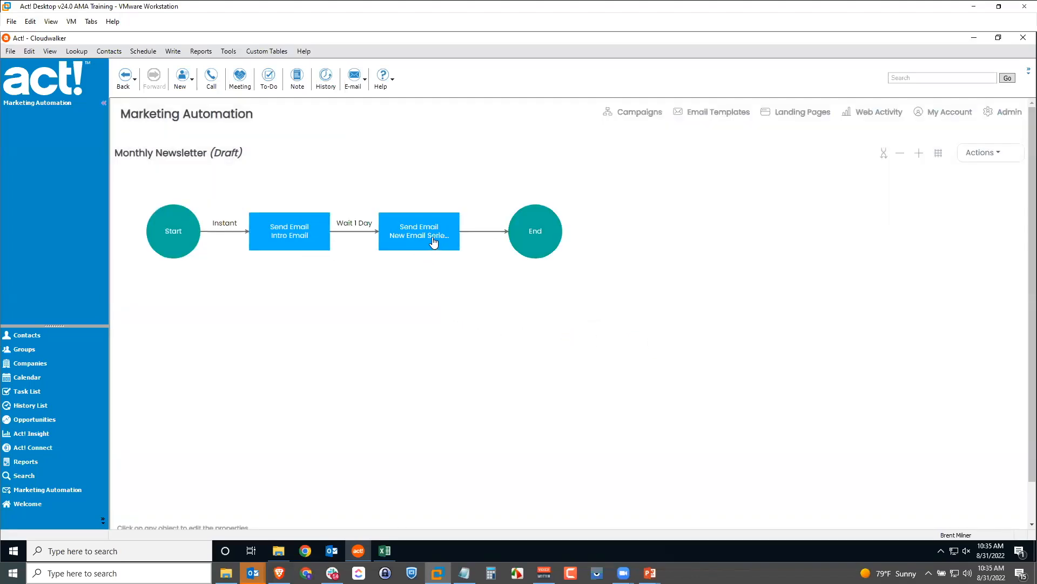
left_click(433, 242)
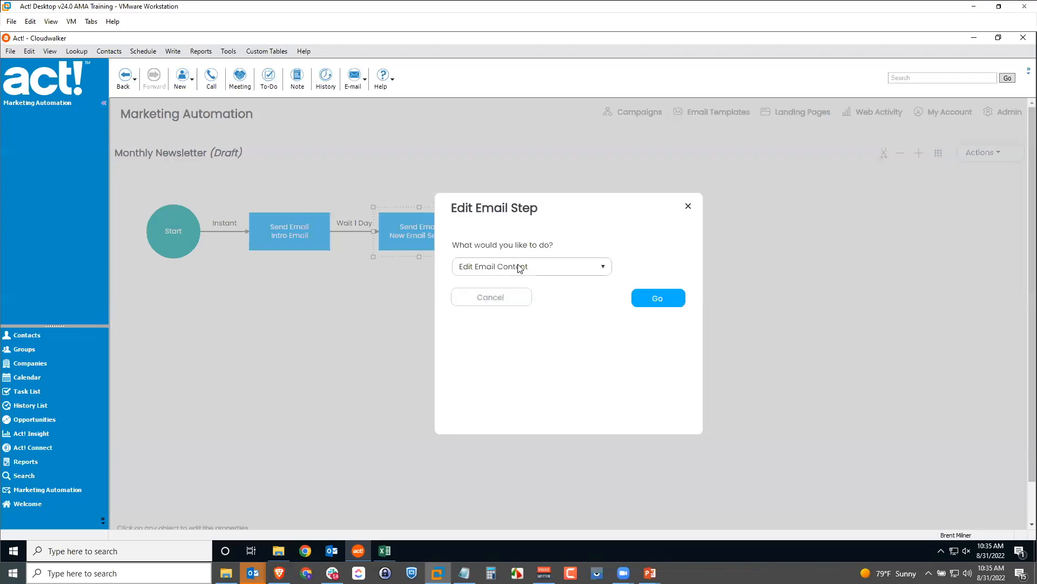
Insert an Actions step after the second Send Email node in Monthly Newsletter
left_click(519, 267)
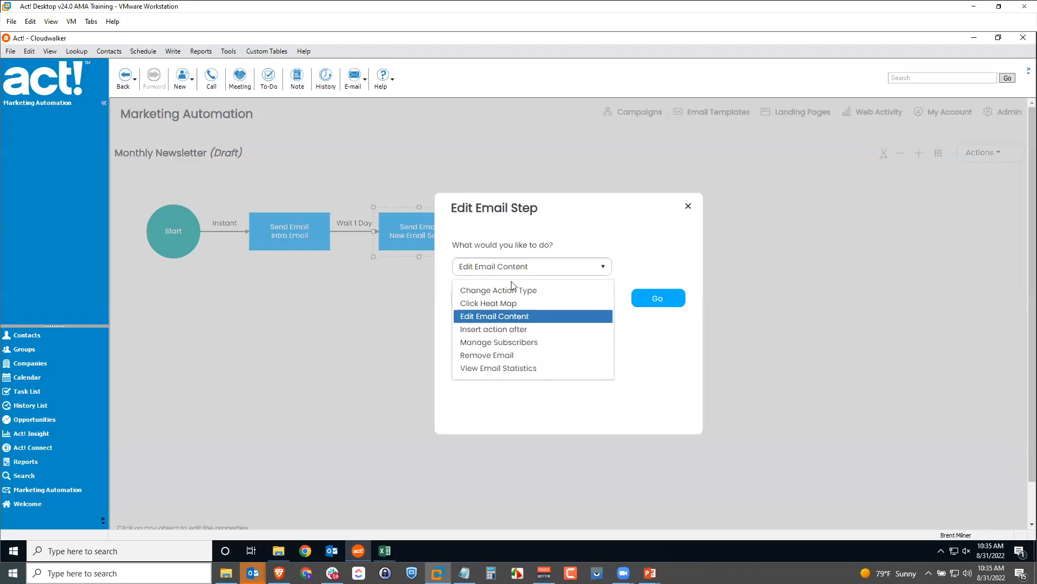
left_click(506, 329)
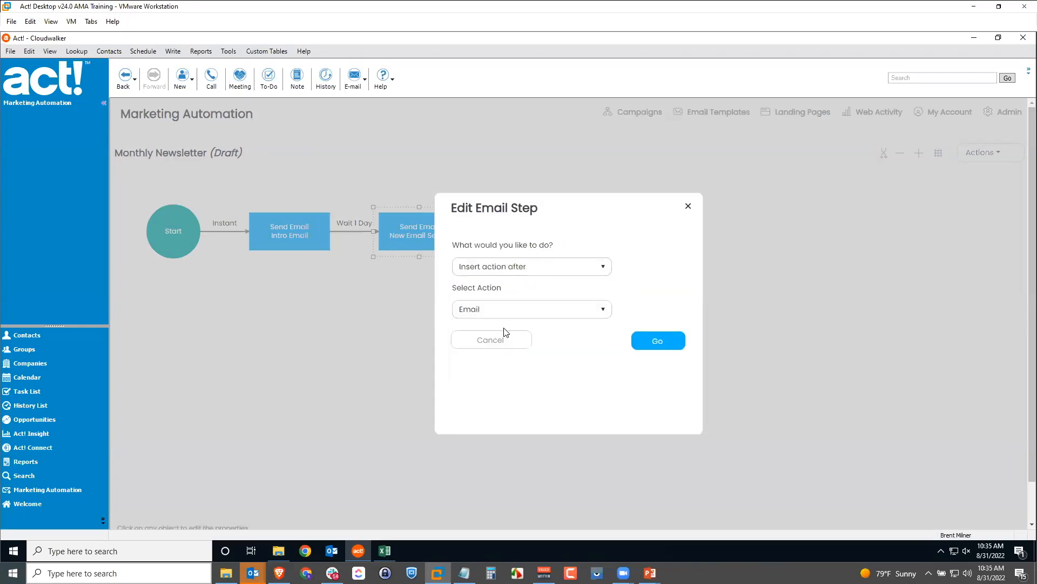
left_click(510, 313)
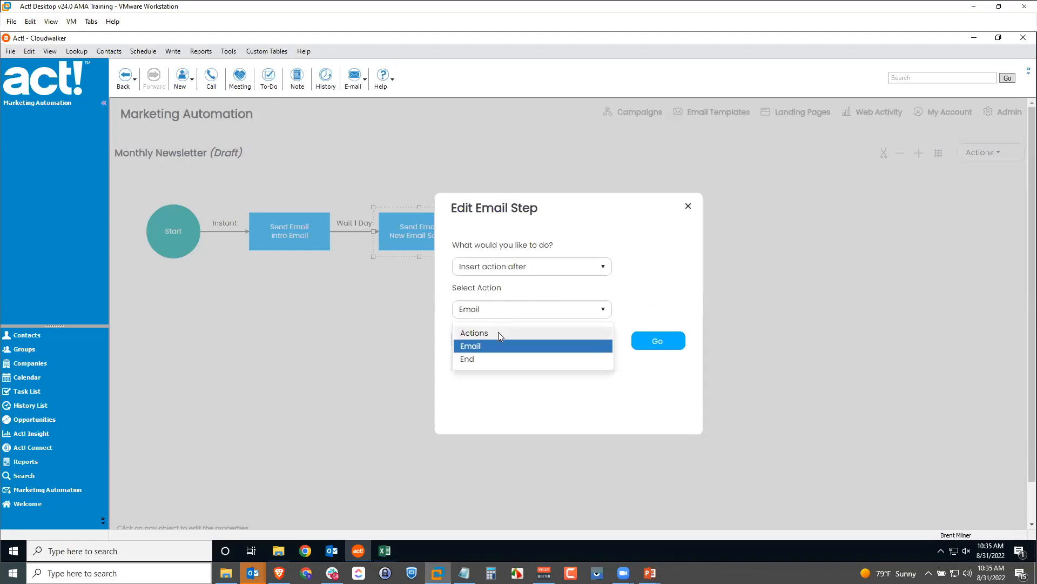
left_click(498, 332)
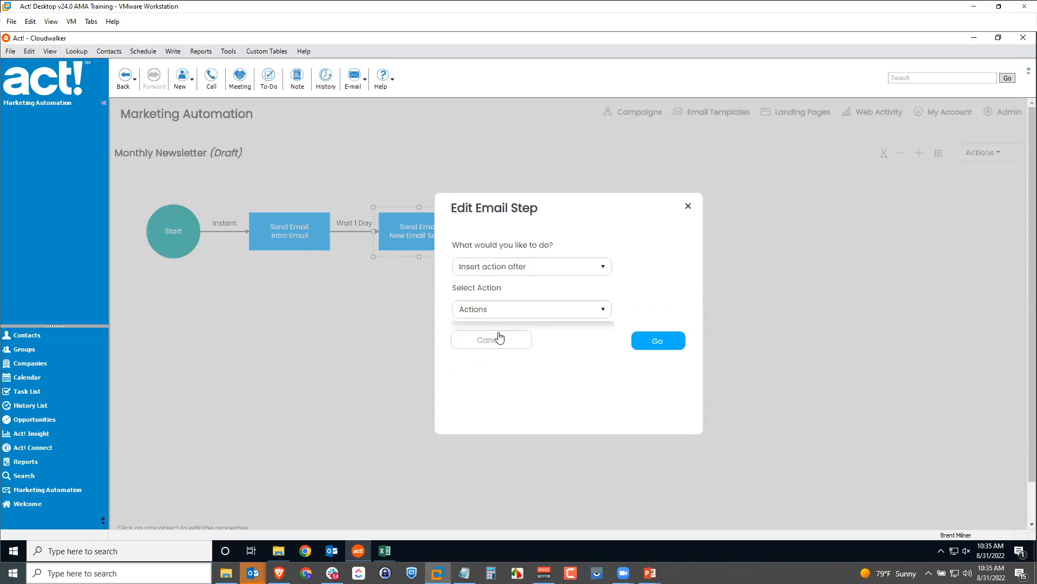
left_click(655, 339)
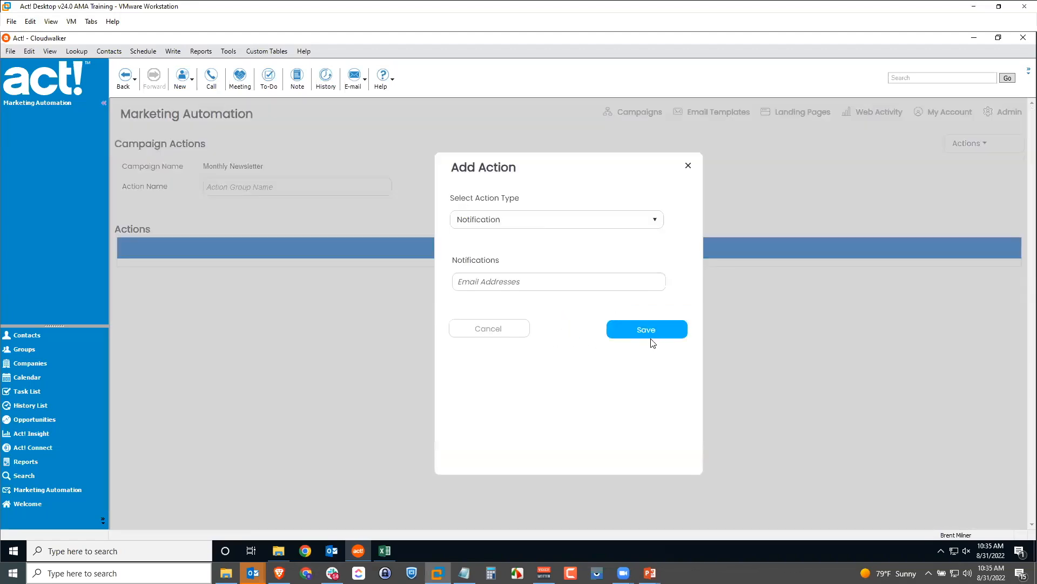
Make it a Notification action to a recipient e-mail address, save it, and return to the workflow
left_click(542, 224)
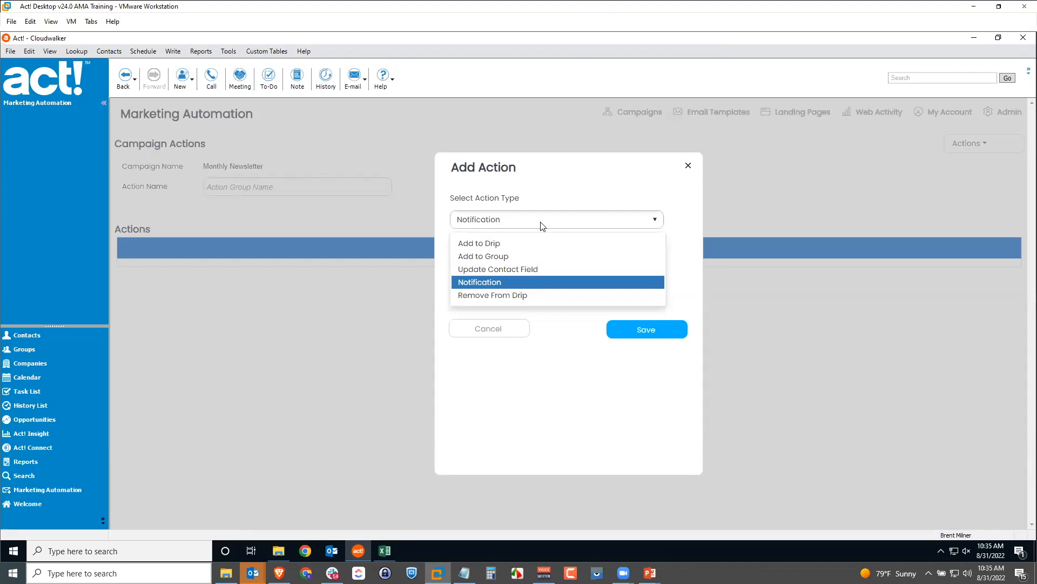
left_click(504, 282)
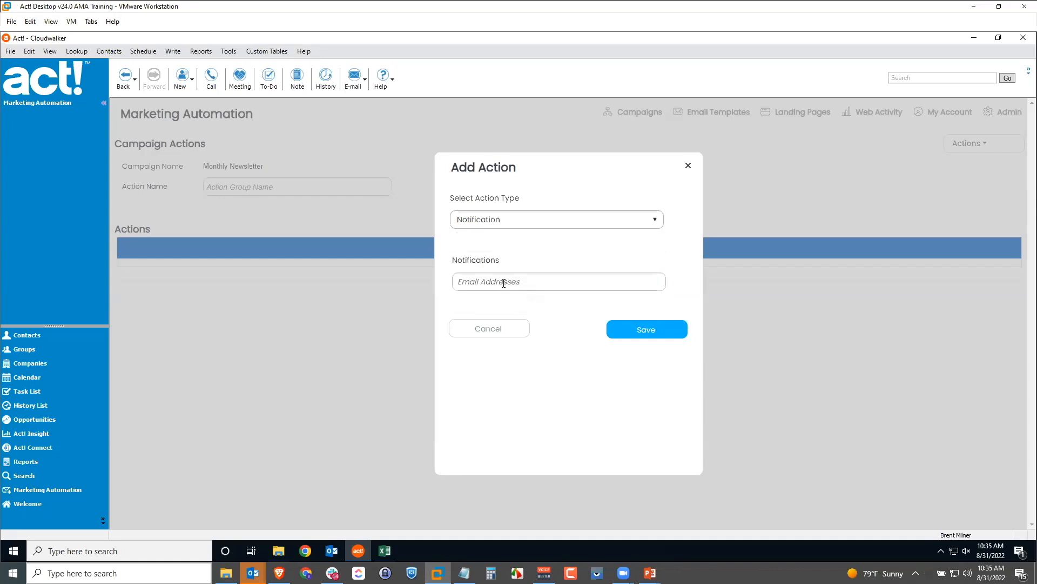
left_click(511, 283)
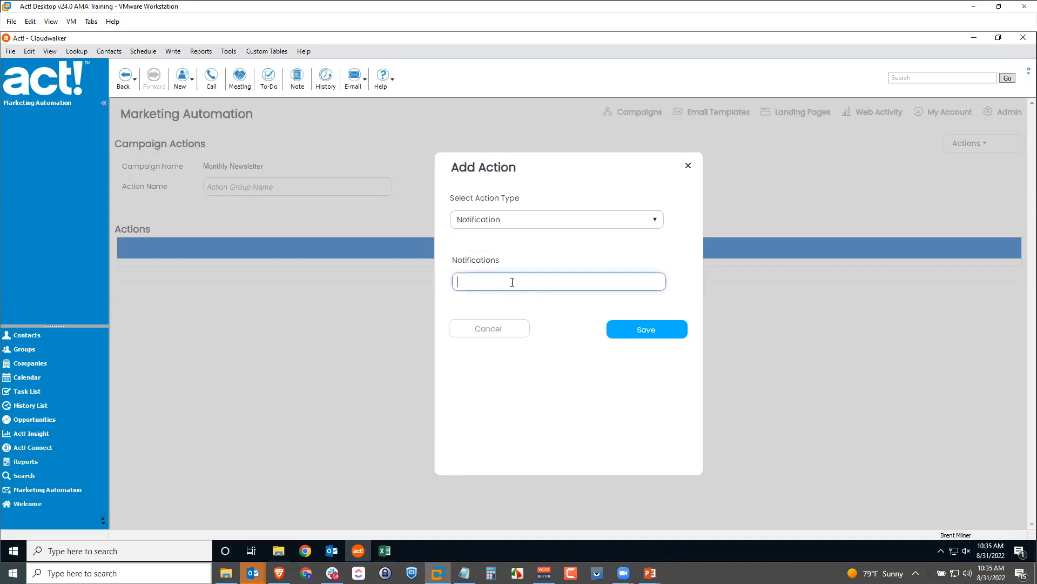
left_click(652, 331)
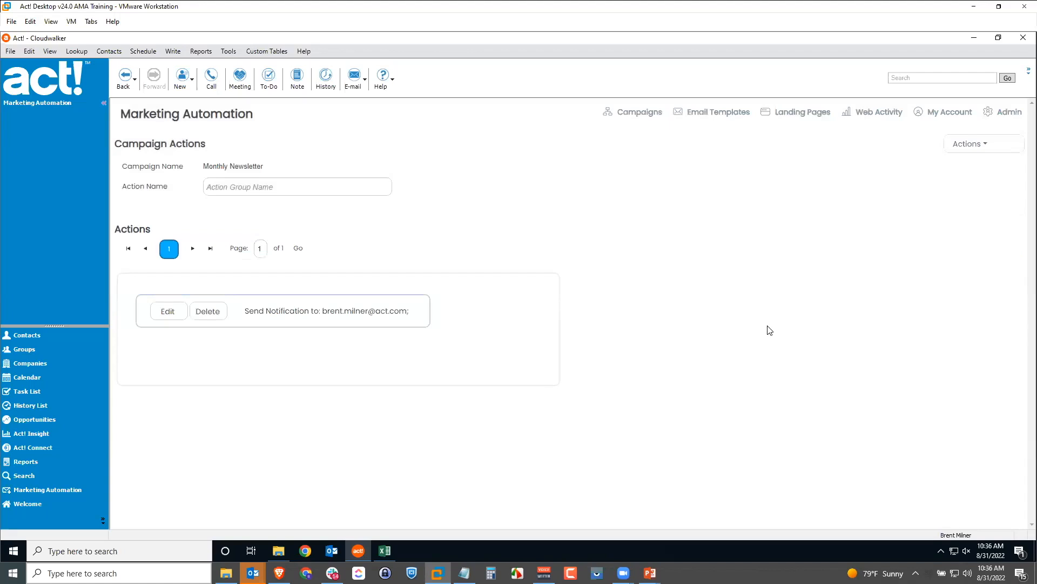
left_click(964, 151)
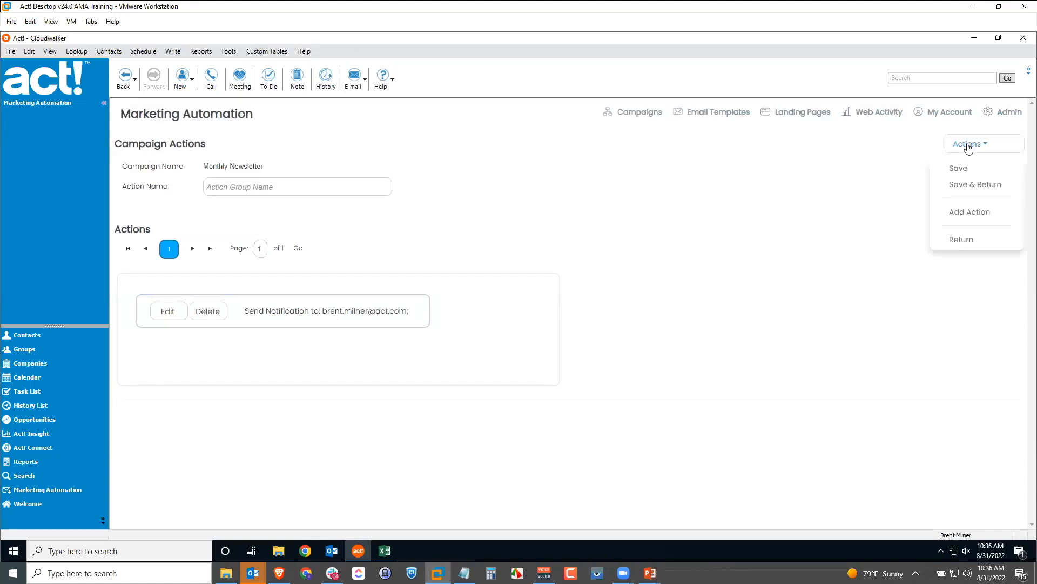
left_click(971, 187)
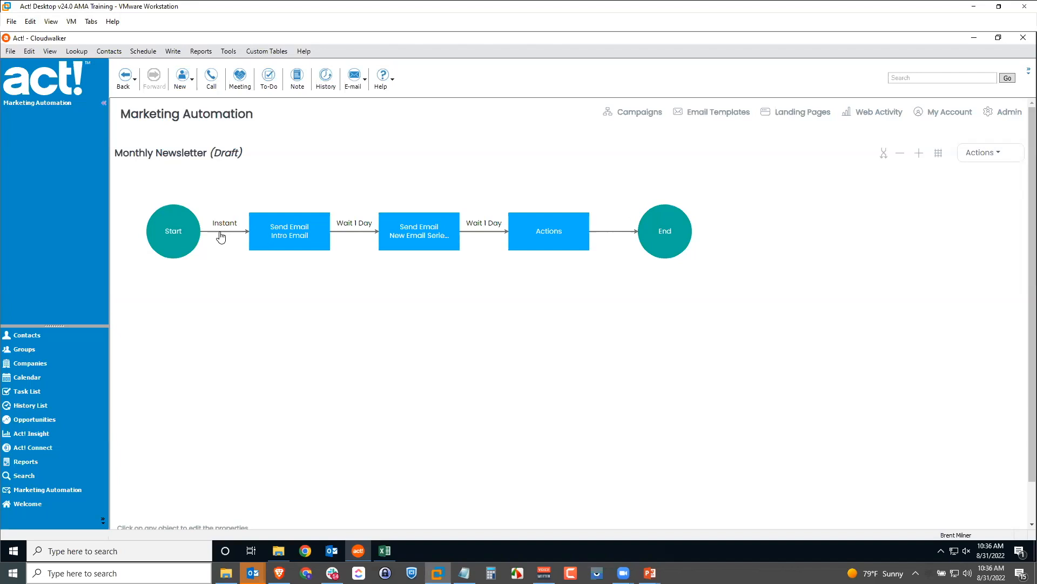
left_click(352, 234)
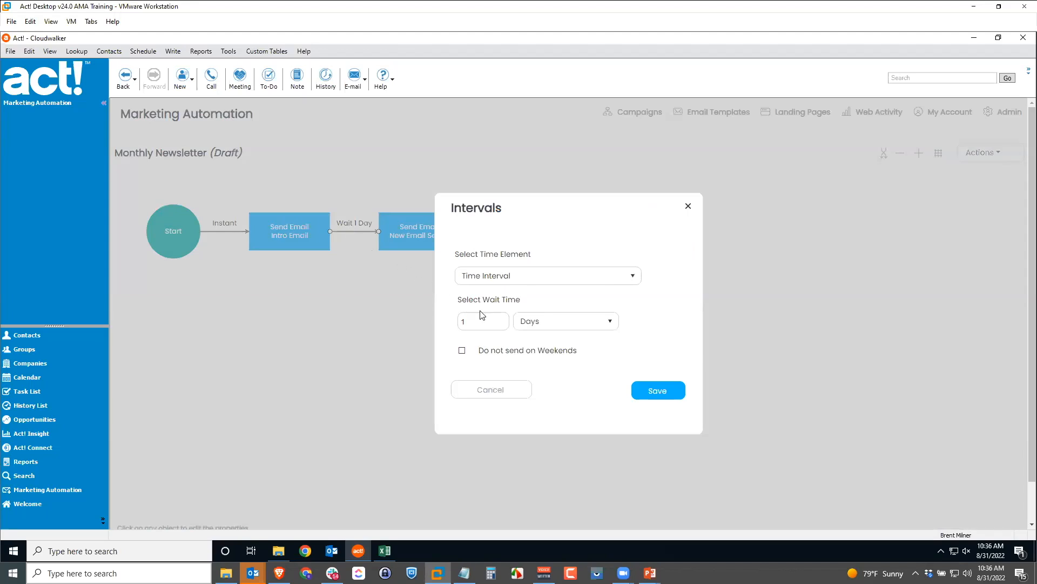
left_click(509, 277)
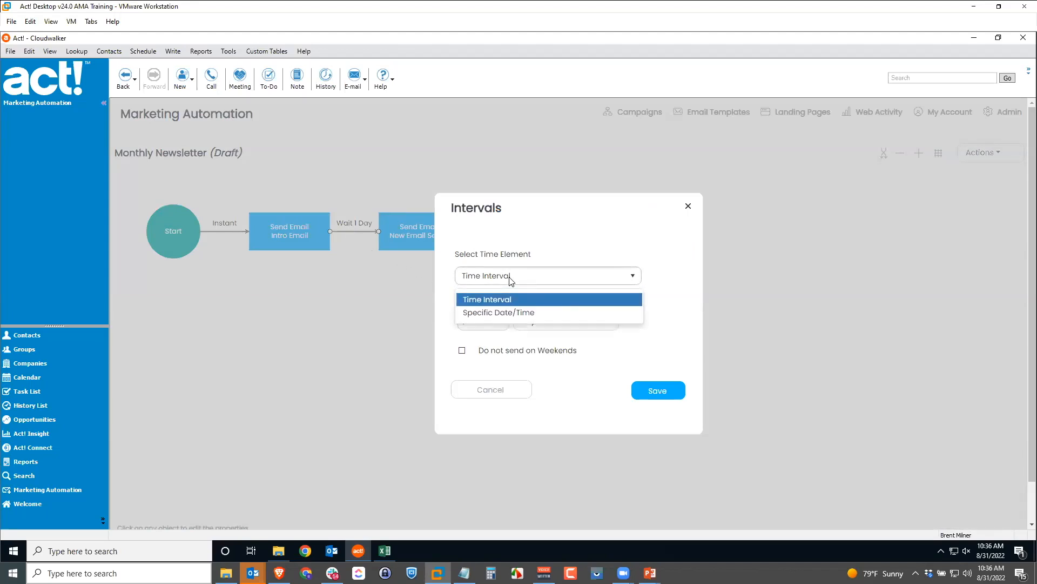
left_click(506, 314)
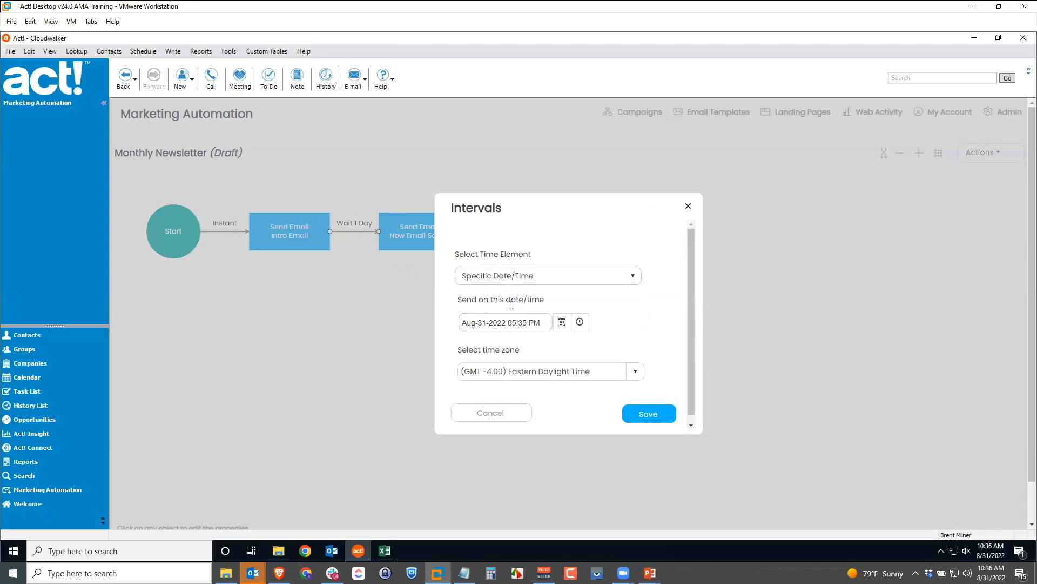
left_click(537, 322)
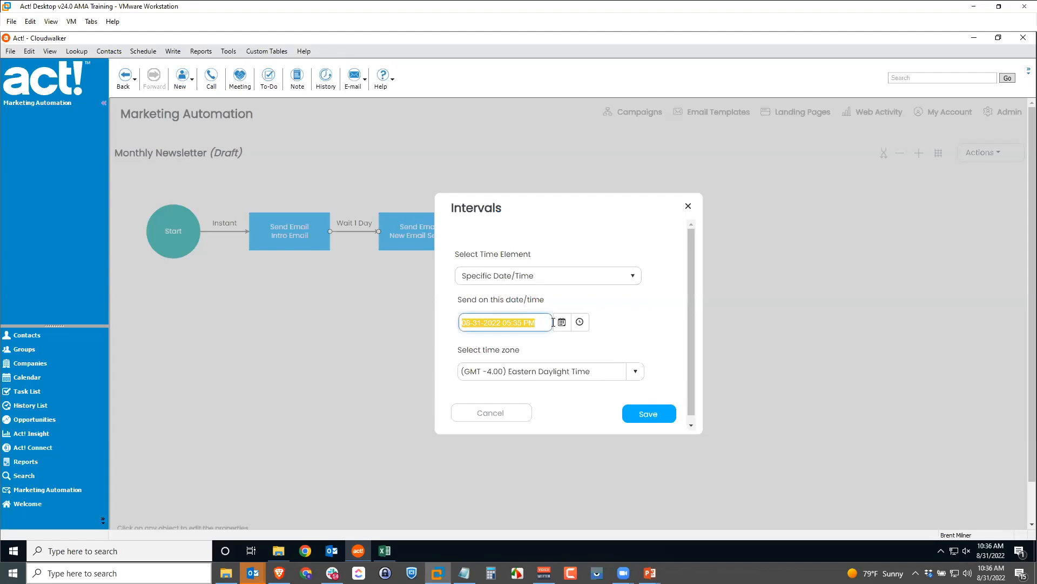
left_click(562, 322)
scroll(547, 370, "down", 1)
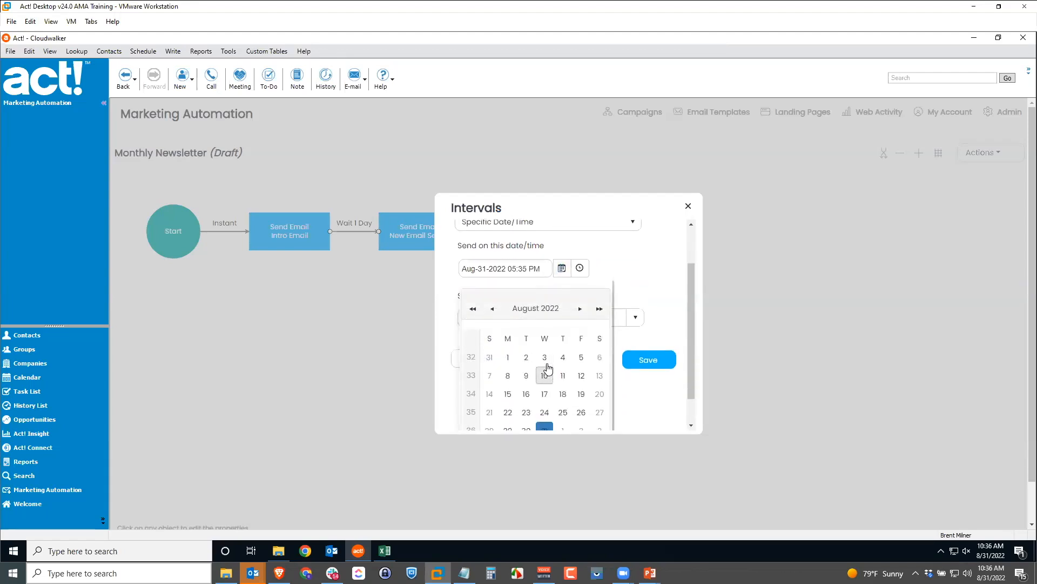
scroll(546, 364, "down", 2)
left_click(581, 230)
left_click(581, 231)
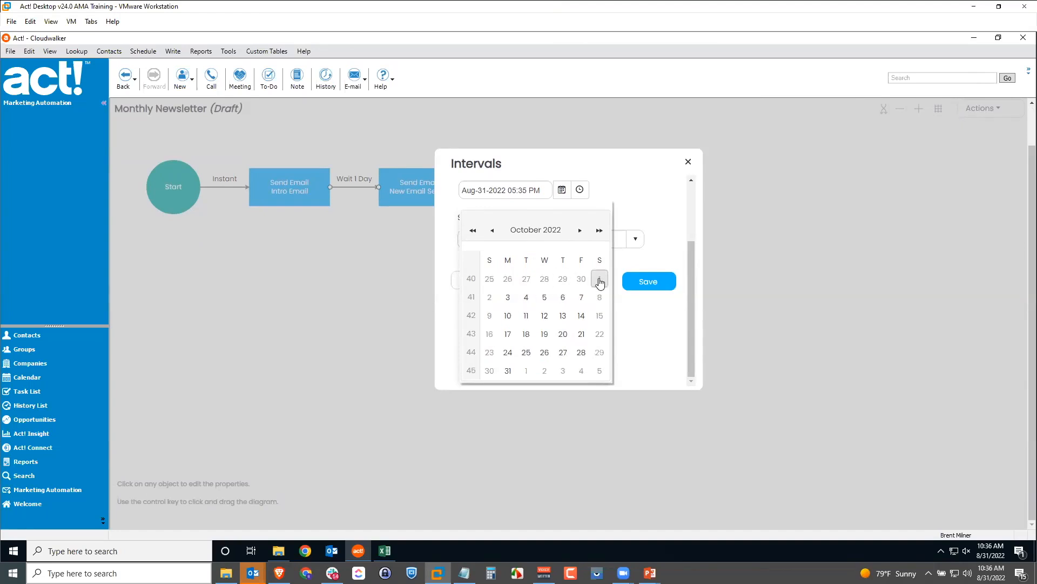
left_click(508, 297)
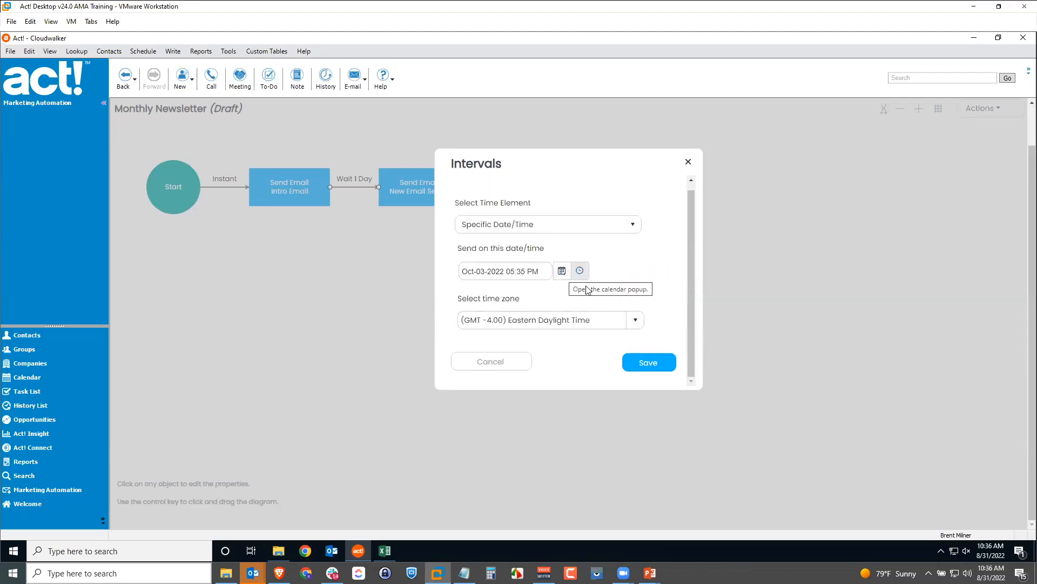
left_click(648, 365)
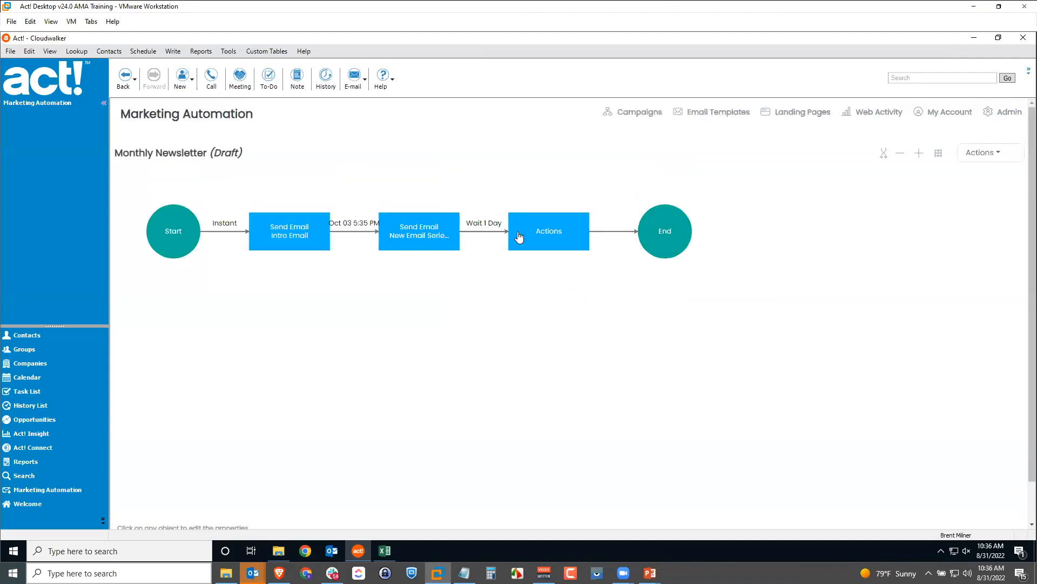
left_click(482, 232)
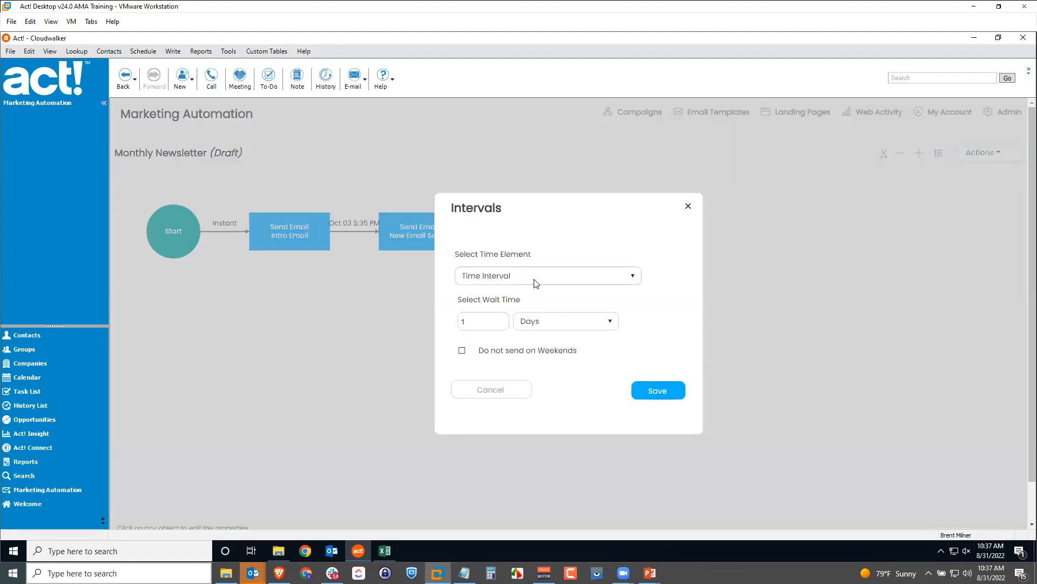
left_click(535, 276)
left_click(536, 283)
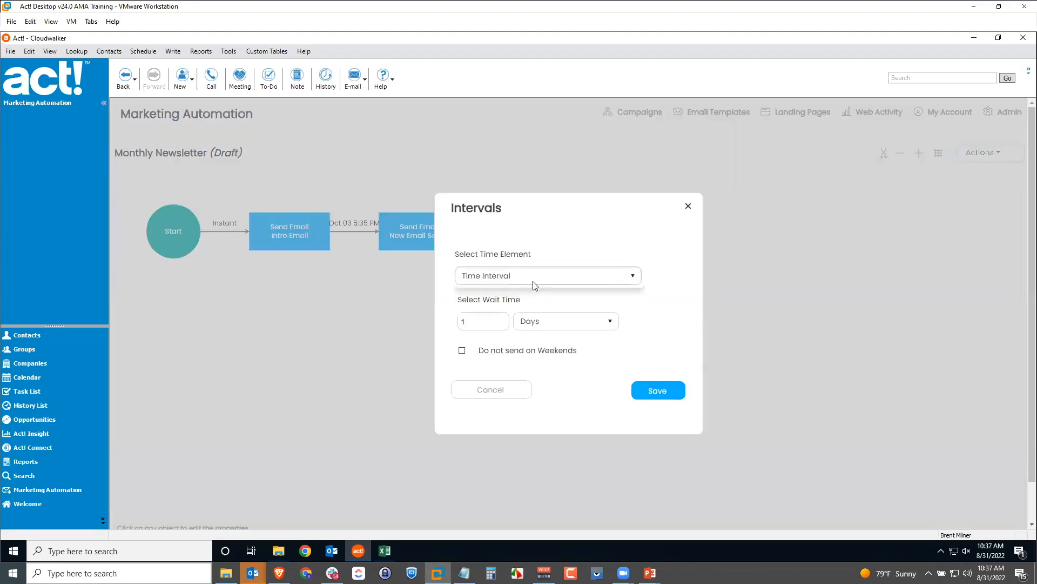
left_click(544, 324)
left_click(543, 339)
left_click(475, 322)
key("ctrl+a")
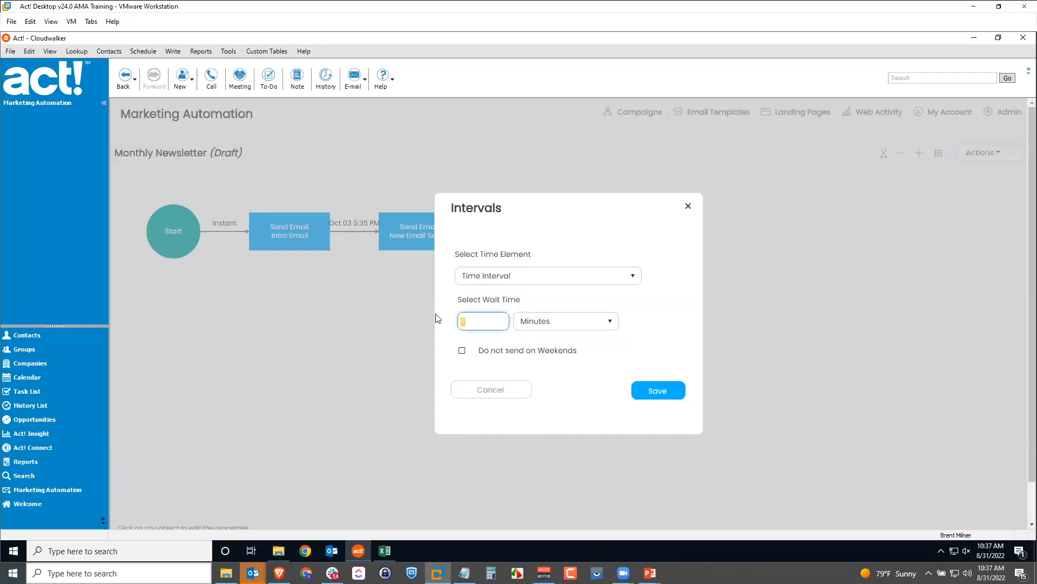
type("30")
left_click(651, 391)
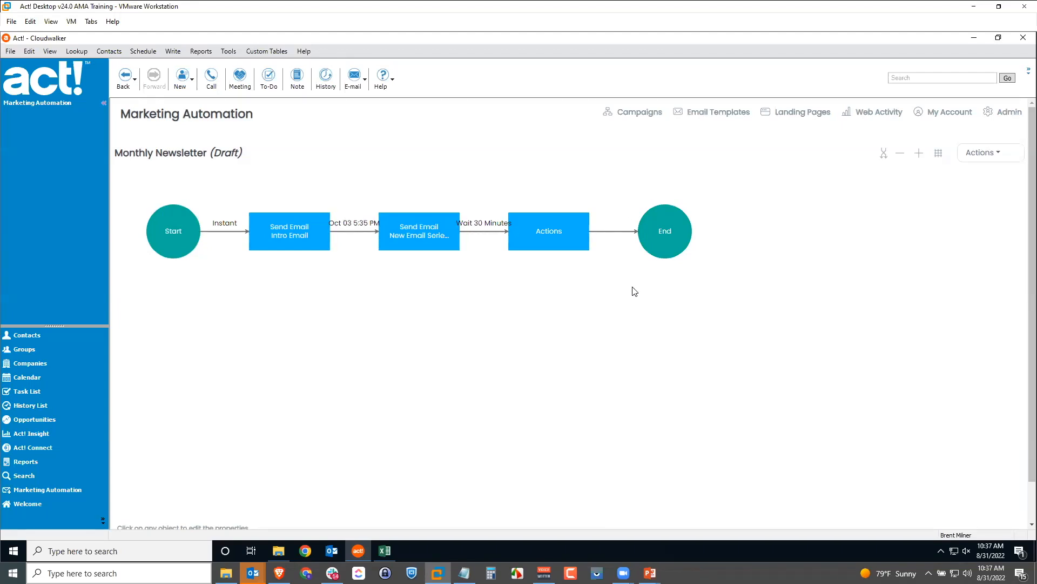
Open the draft campaign's Actions dropdown at the top right, leaving its menu showing
left_click(974, 156)
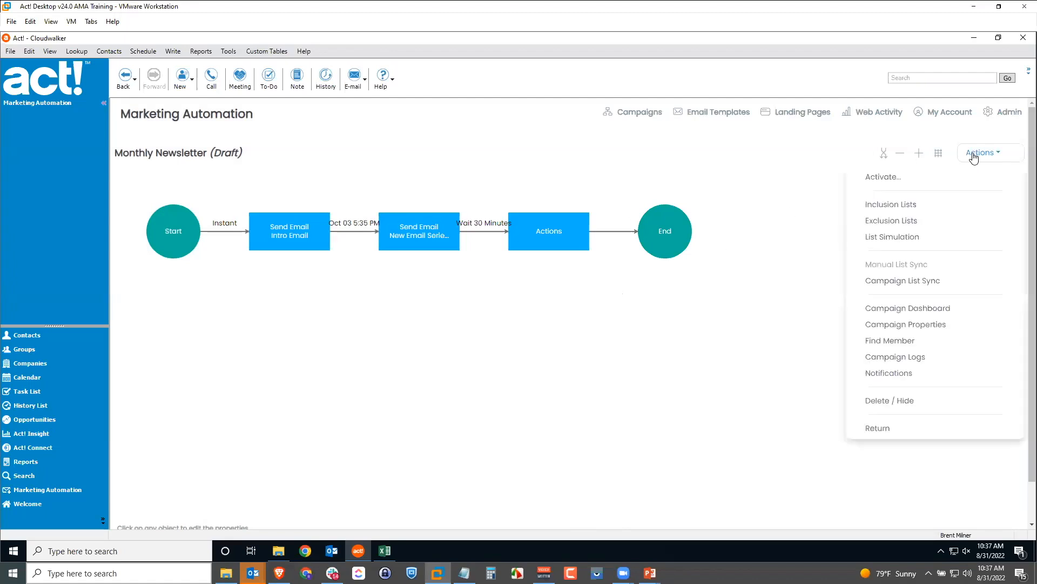
left_click(973, 158)
left_click(971, 162)
left_click(715, 312)
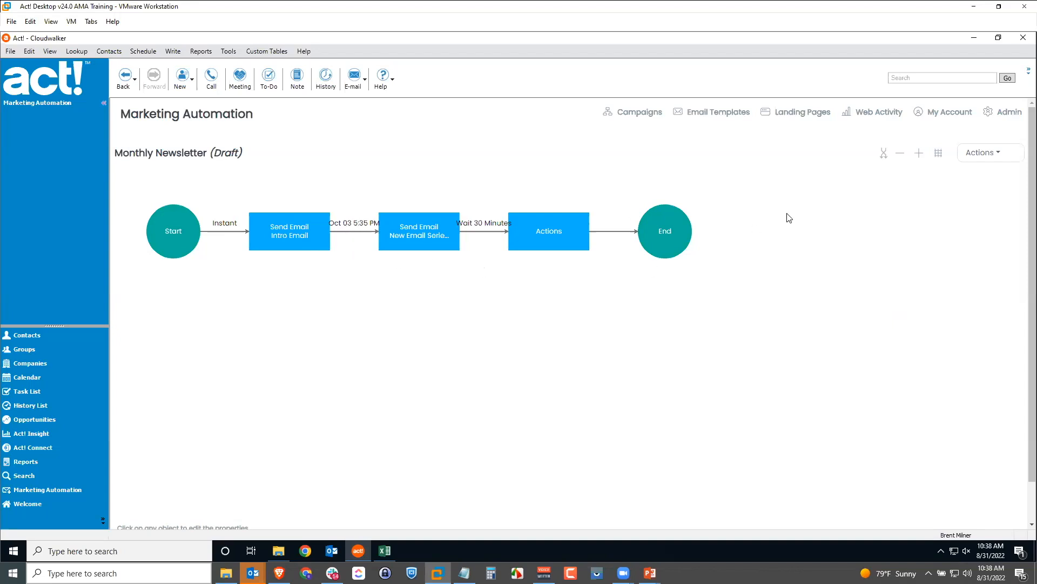
left_click(984, 153)
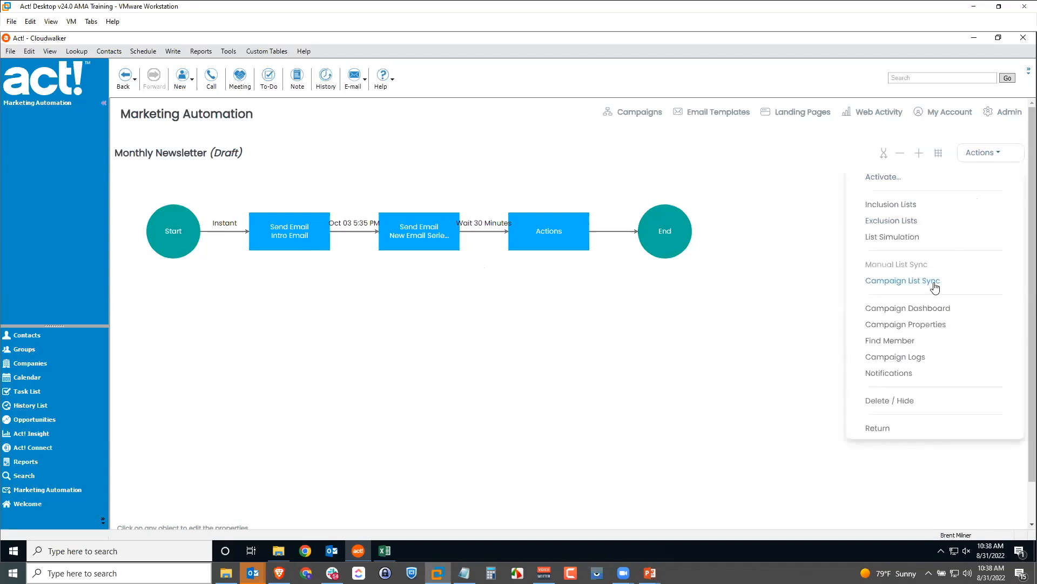
left_click(654, 319)
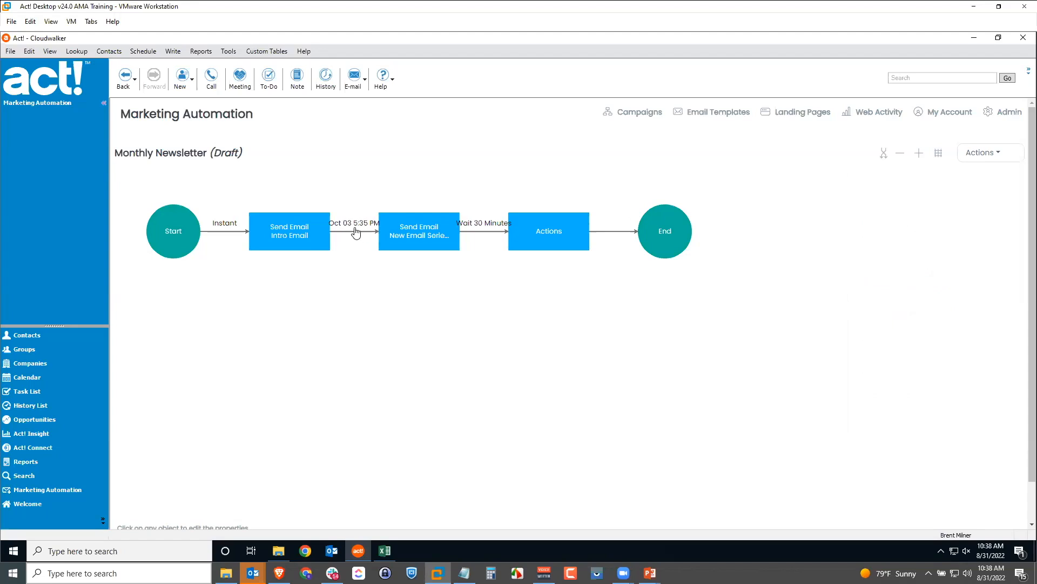
left_click(978, 154)
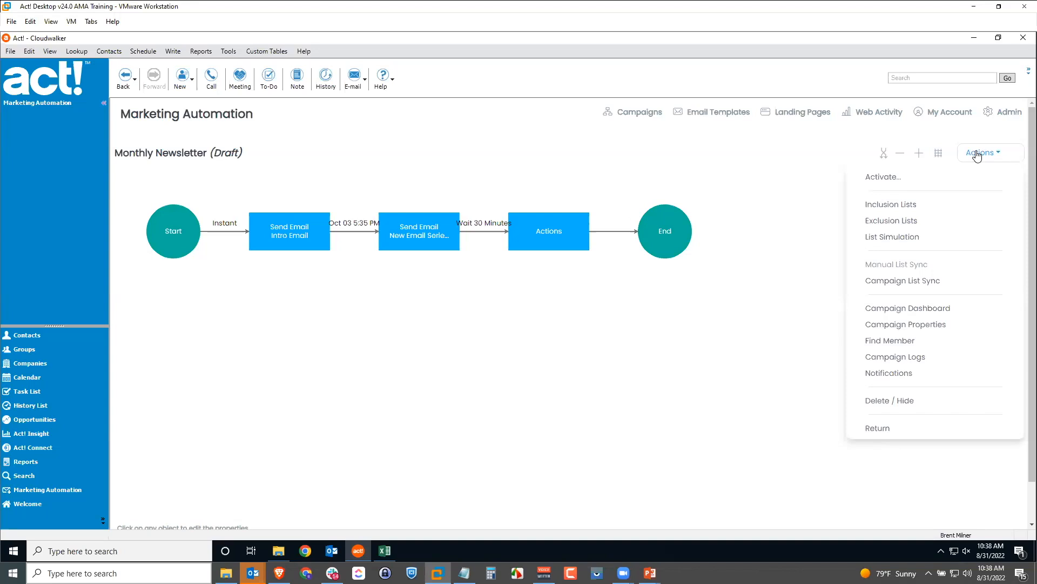
left_click(445, 352)
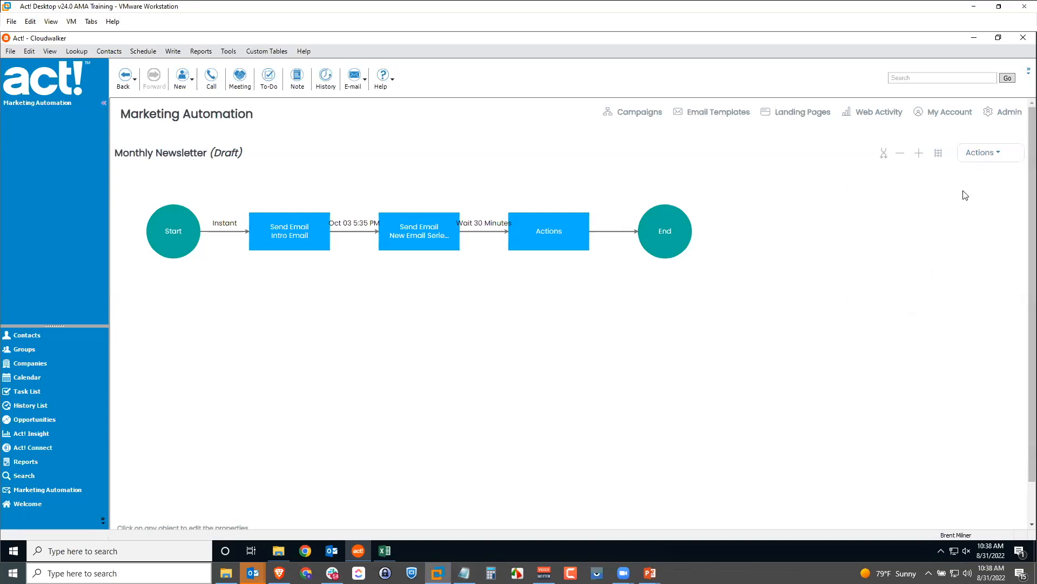
left_click(982, 155)
Choose Activate, scan the Campaign Actions cards, then open Intro Email for editing
mouse_move(979, 157)
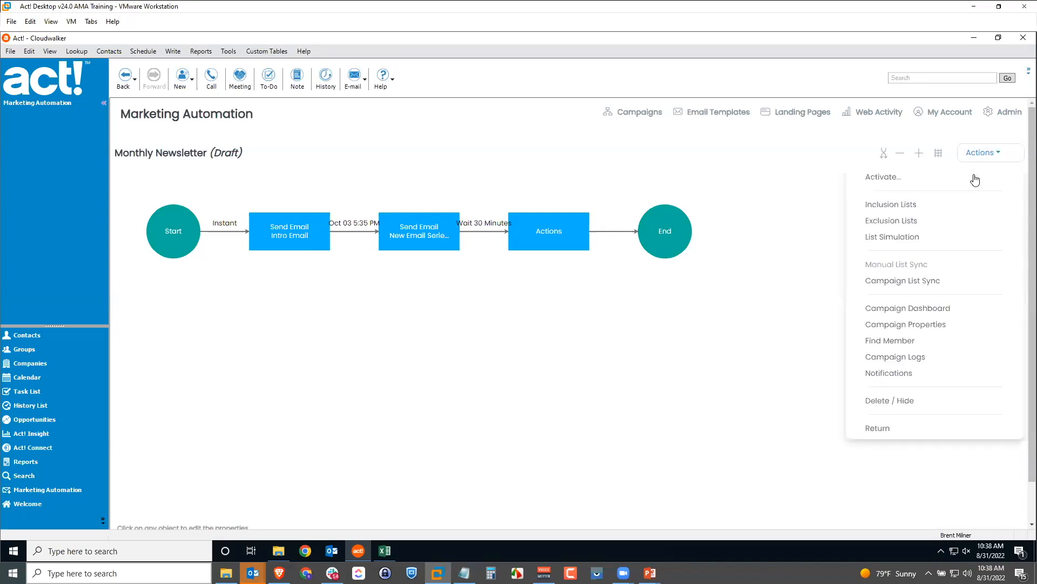
left_click(880, 179)
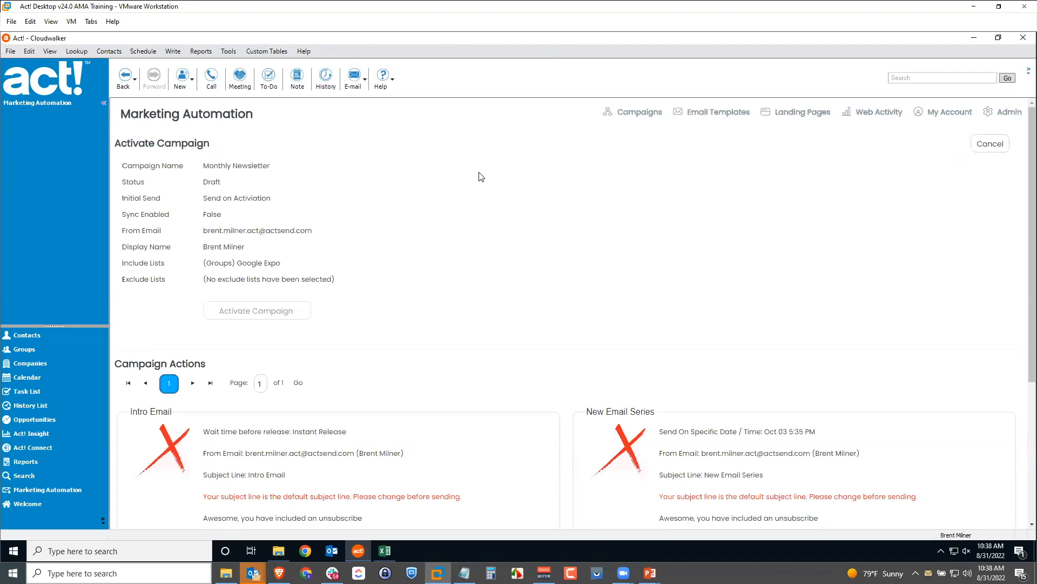
scroll(481, 177, "down", 3)
scroll(481, 177, "down", 1)
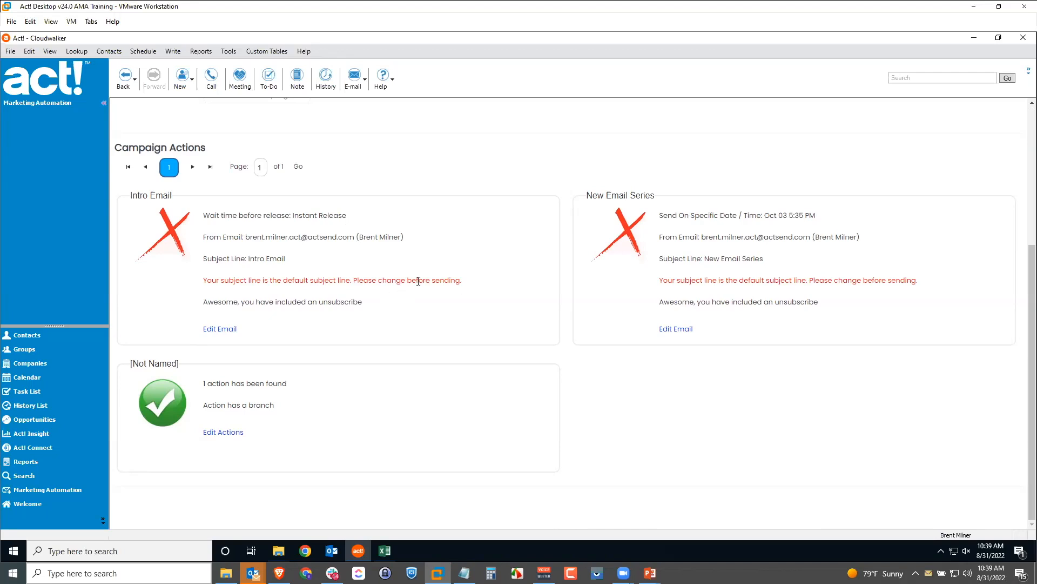
left_click(224, 332)
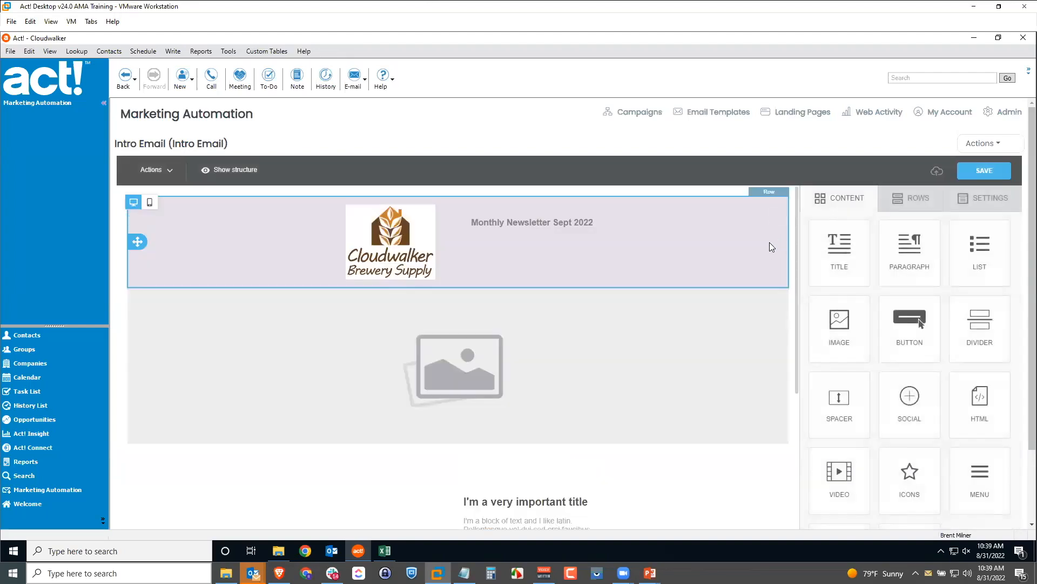
Delete Intro Email's unsubscribe and company address footer row and save the email
scroll(769, 245, "down", 5)
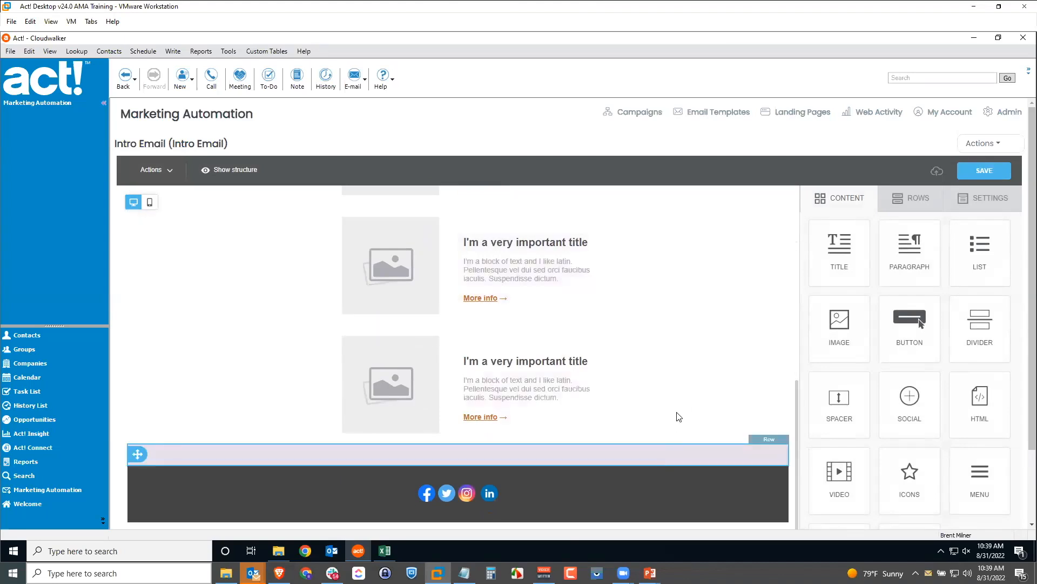
scroll(687, 378, "down", 3)
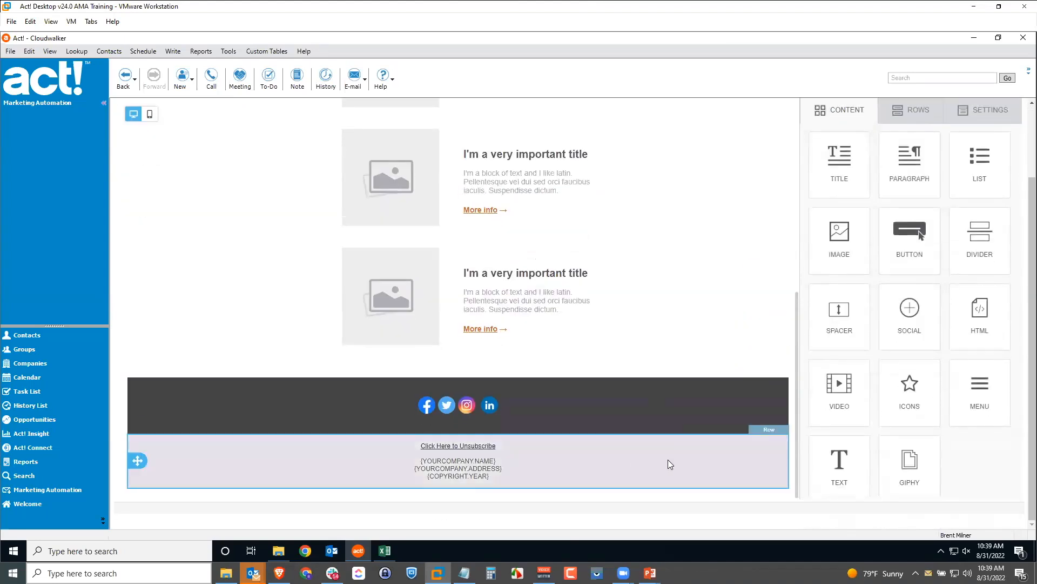
left_click(668, 461)
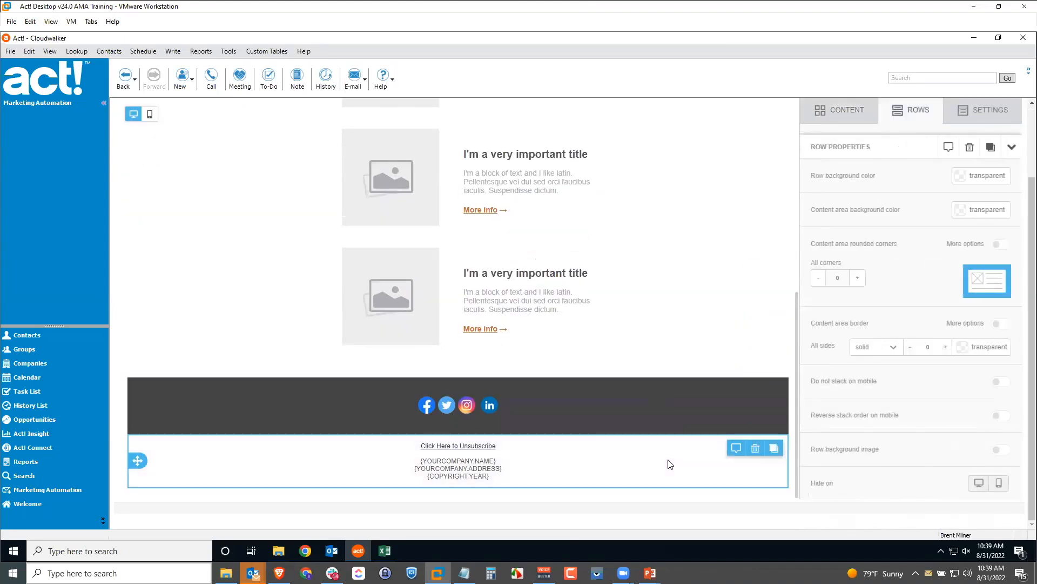
left_click(756, 448)
scroll(756, 309, "up", 8)
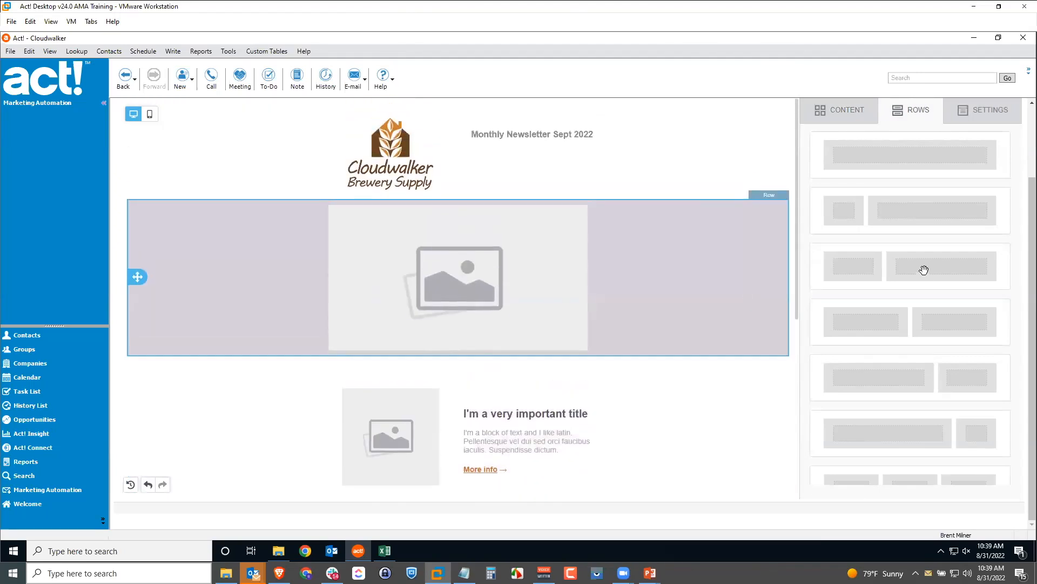
scroll(924, 270, "up", 2)
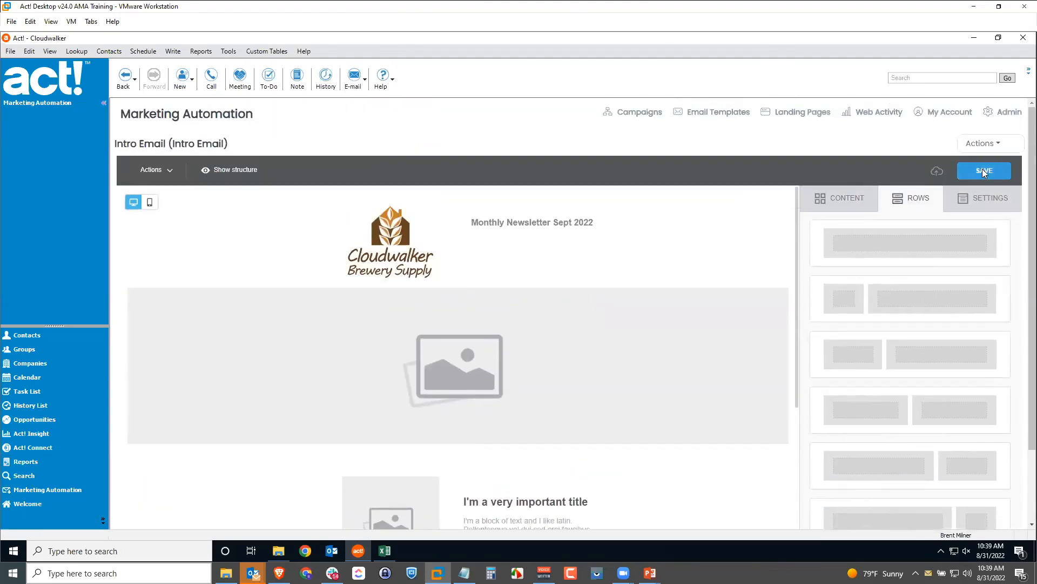
left_click(983, 172)
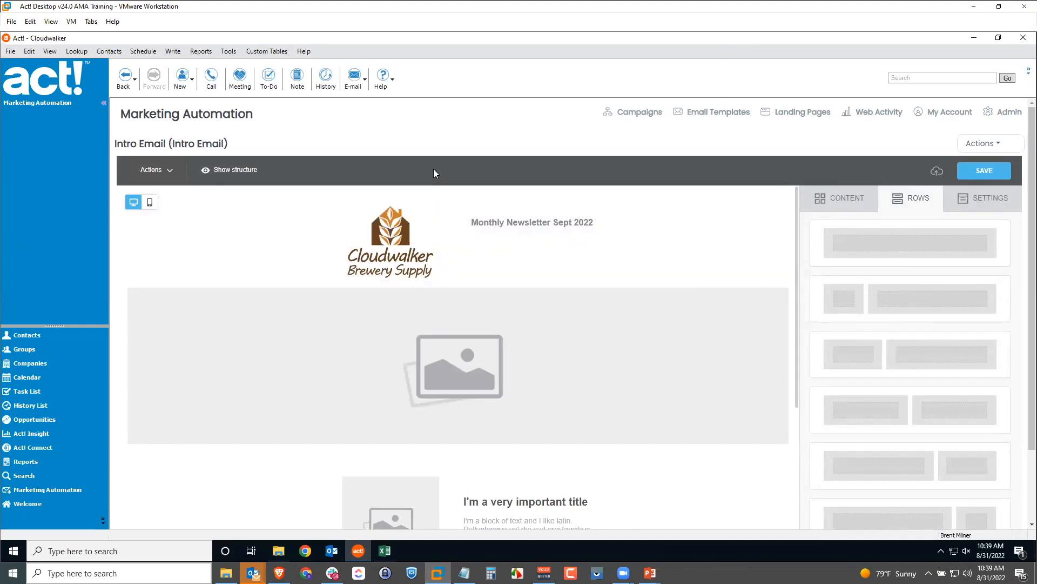
Open the email's Actions dropdown
left_click(978, 144)
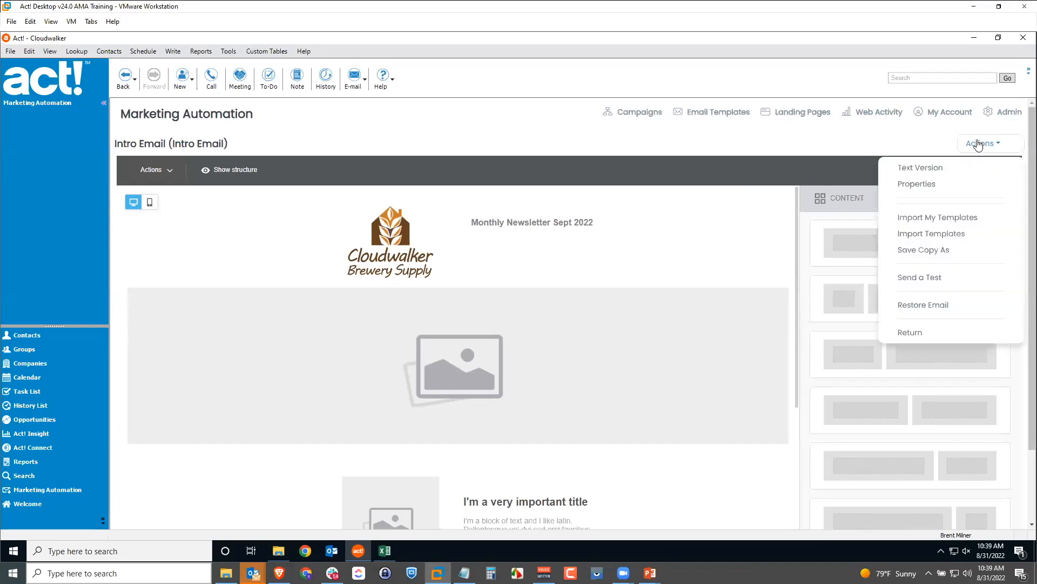
left_click(978, 144)
left_click(981, 146)
In Properties, name the email 'First Email' with subject 'Cloudwalker Monthly Newsletter September'
left_click(922, 185)
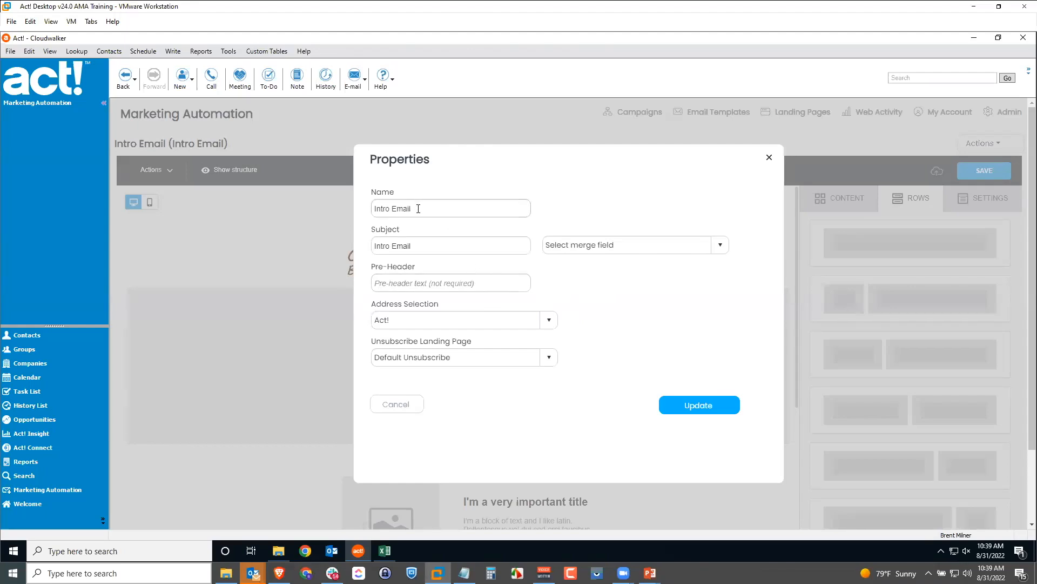
triple_click(418, 208)
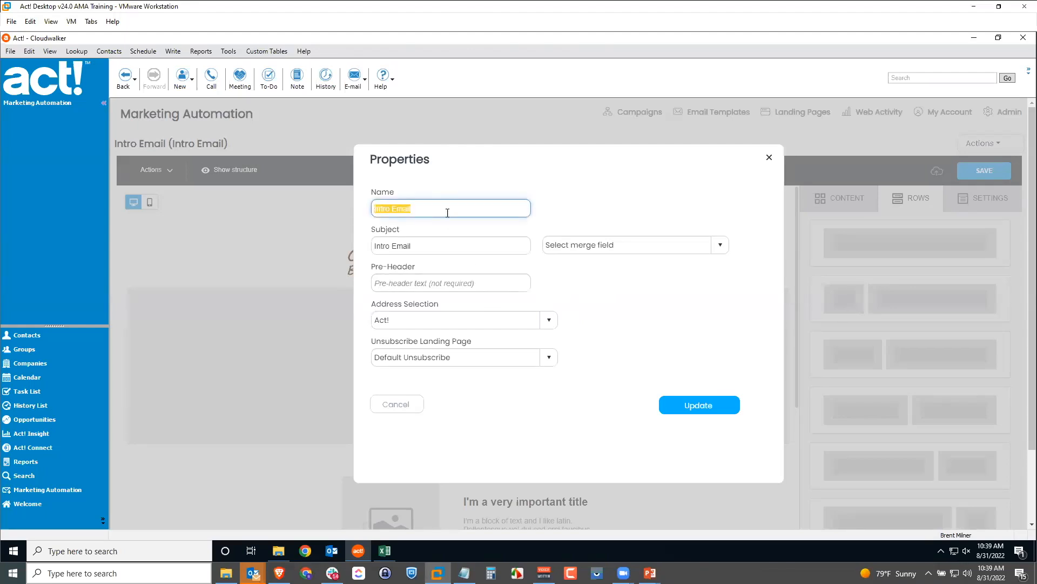
type("First Email")
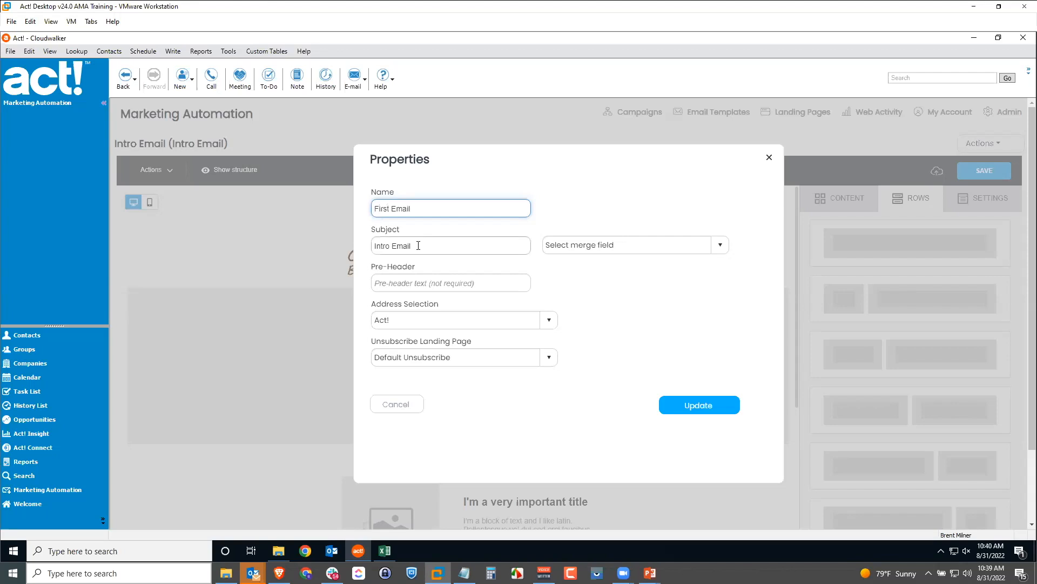
triple_click(401, 247)
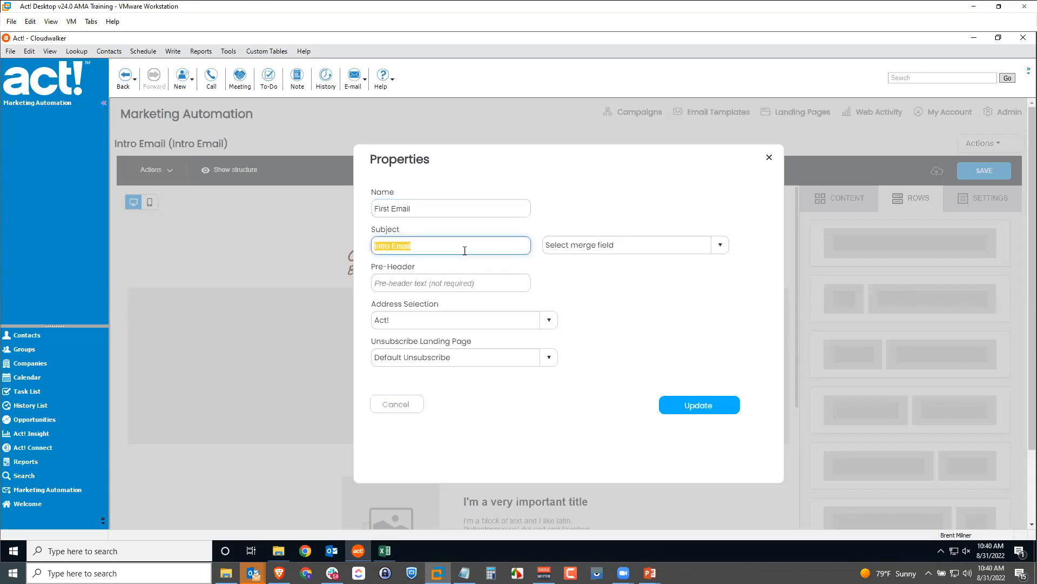
type("Cloudwalker Monthly Newsletter September")
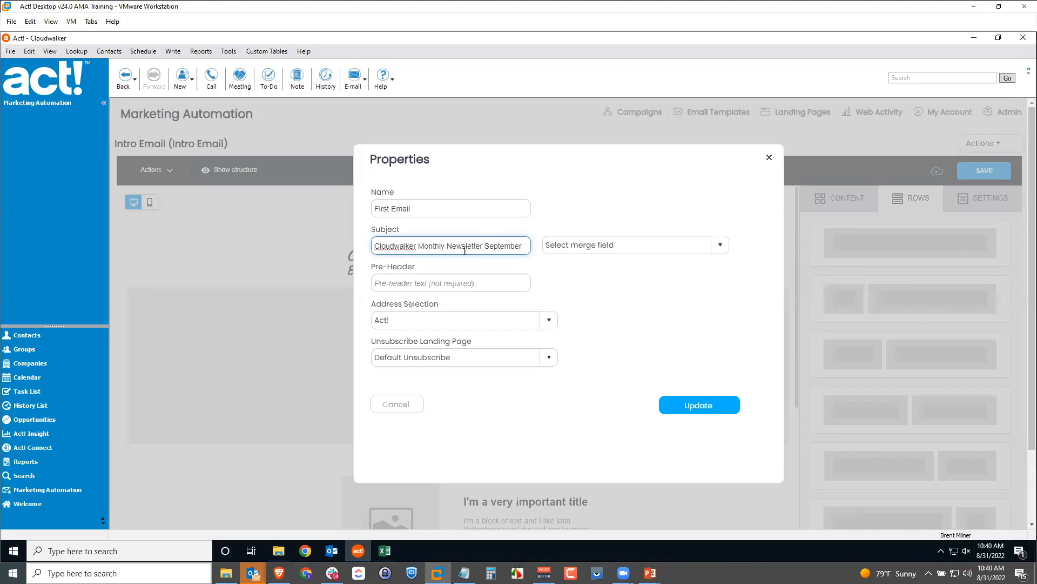
left_click(598, 278)
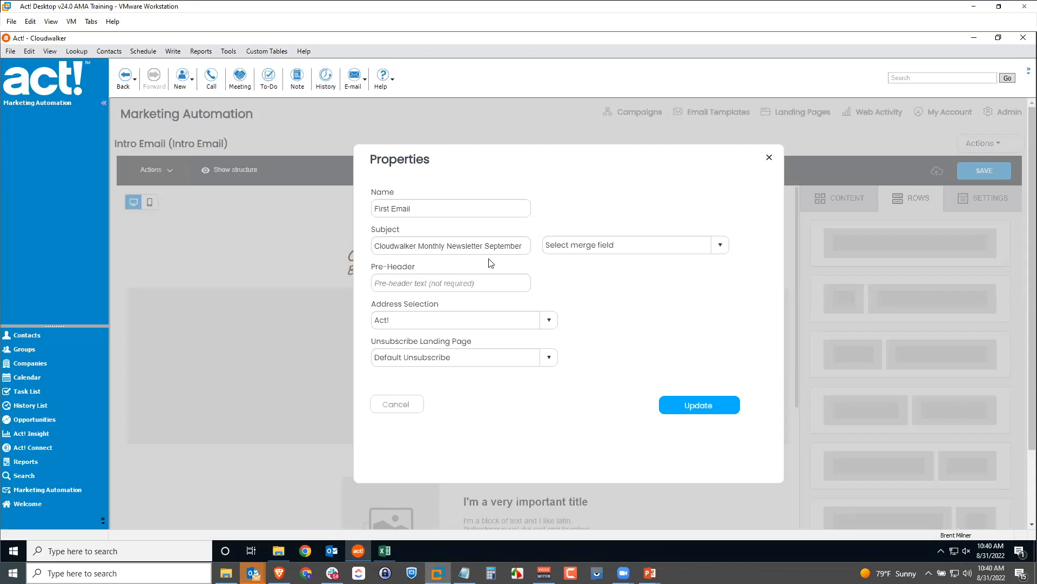
left_click(710, 409)
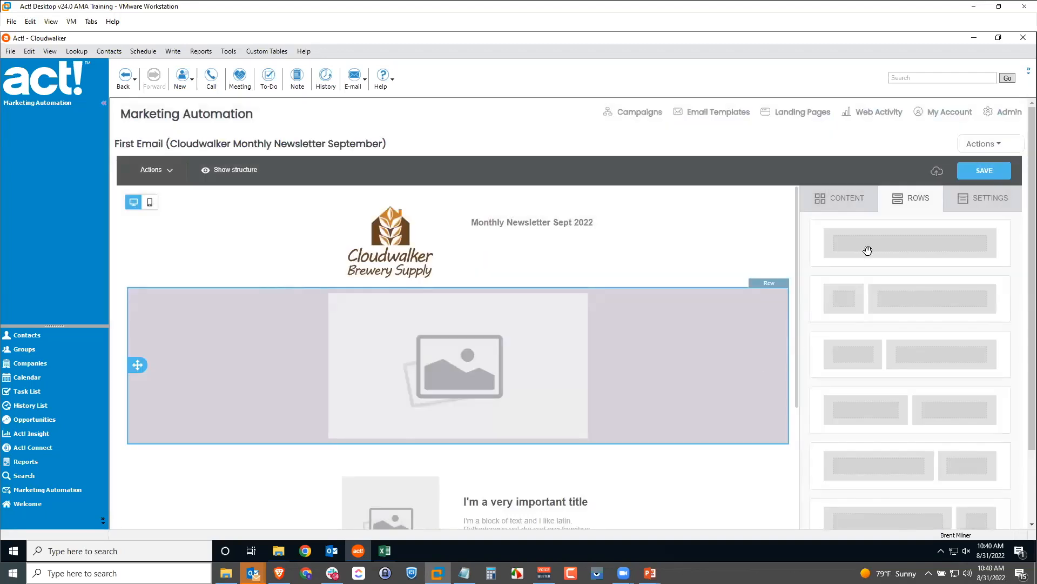
Choose Actions > Return to reach Monthly Newsletter's Activate Campaign page
left_click(989, 146)
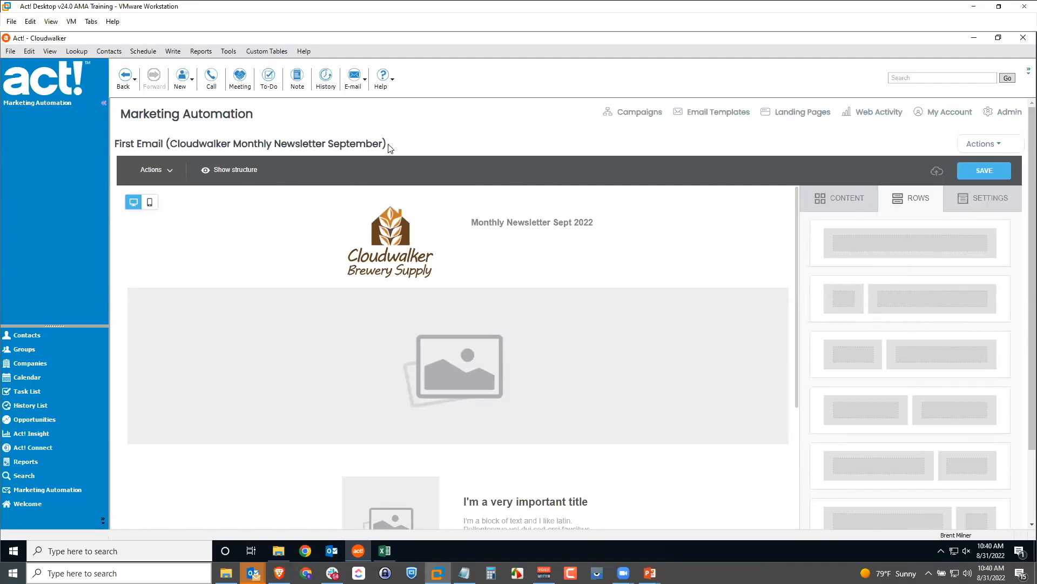
left_click(970, 150)
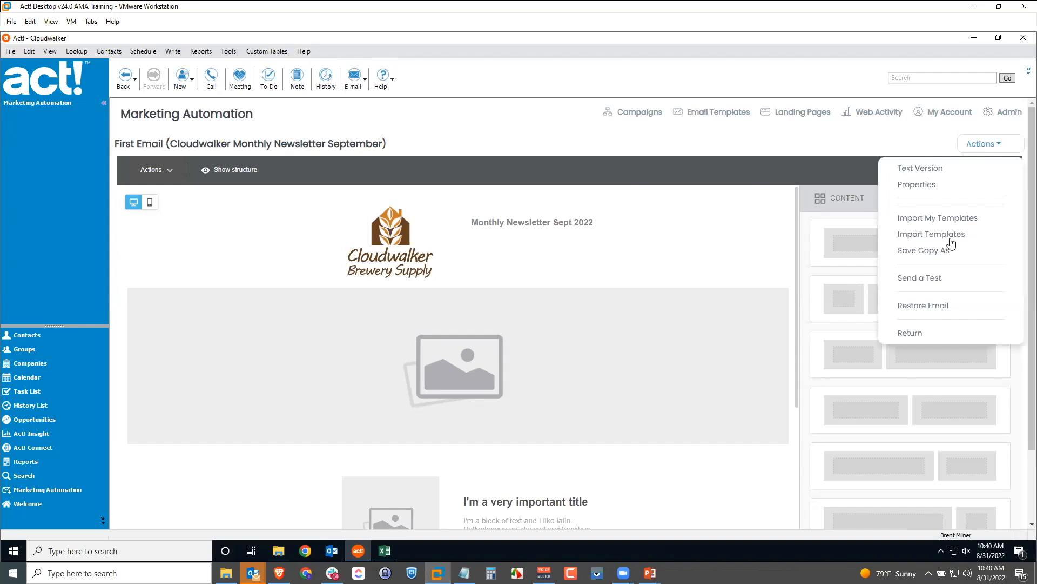
left_click(908, 333)
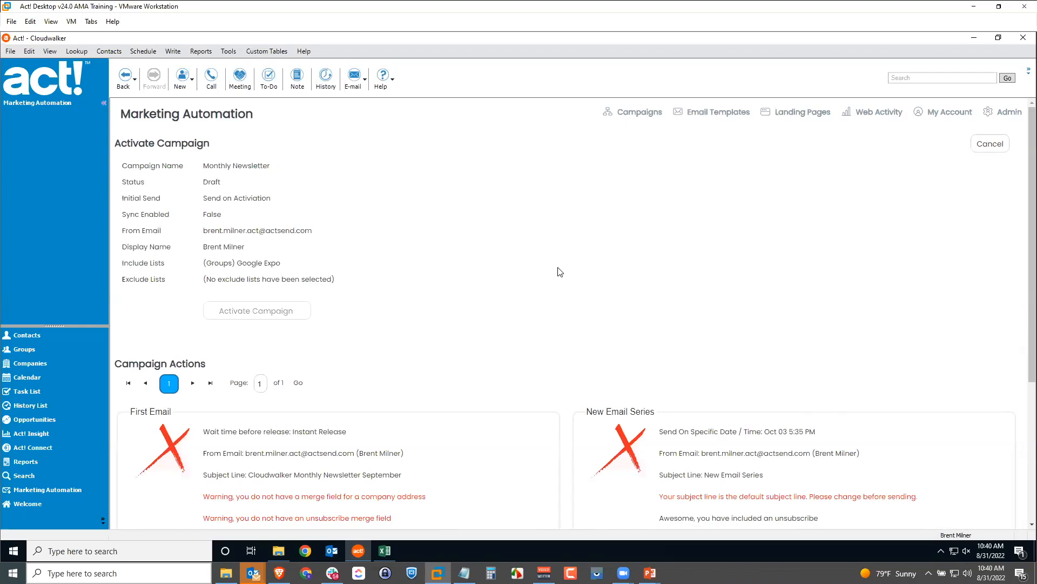
Scroll down the Activate Campaign page and choose Edit Email under First Email
scroll(555, 269, "down", 3)
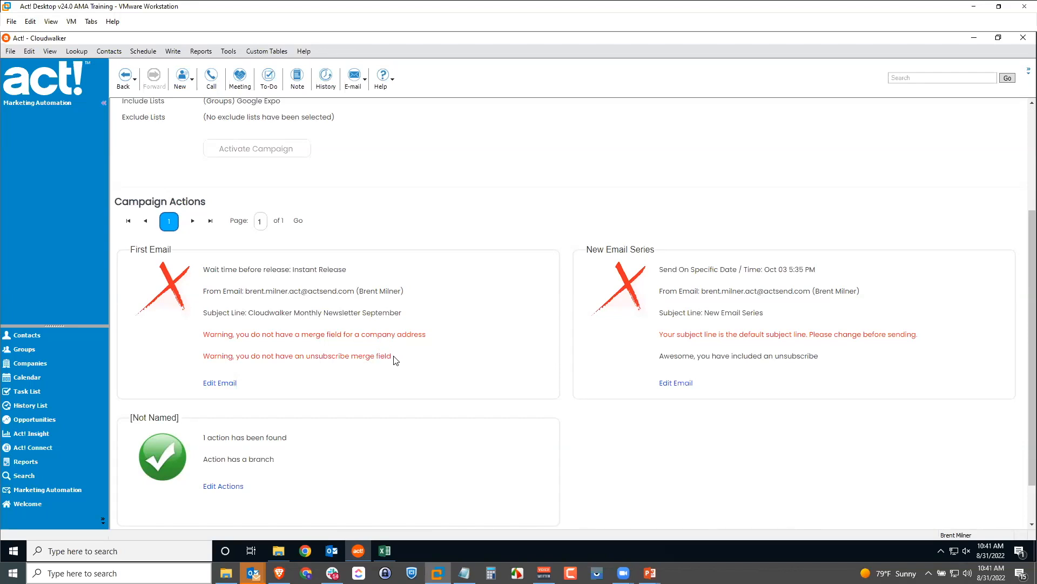
left_click(226, 383)
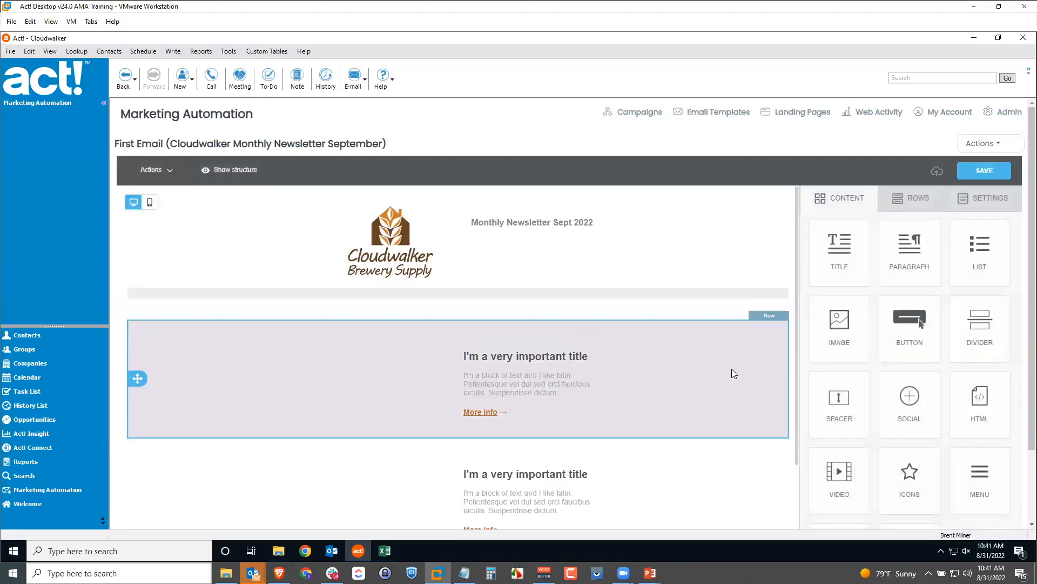
Drop a one-column row beneath the social-icons footer and place a Paragraph block inside it
scroll(748, 375, "down", 5)
scroll(780, 460, "down", 5)
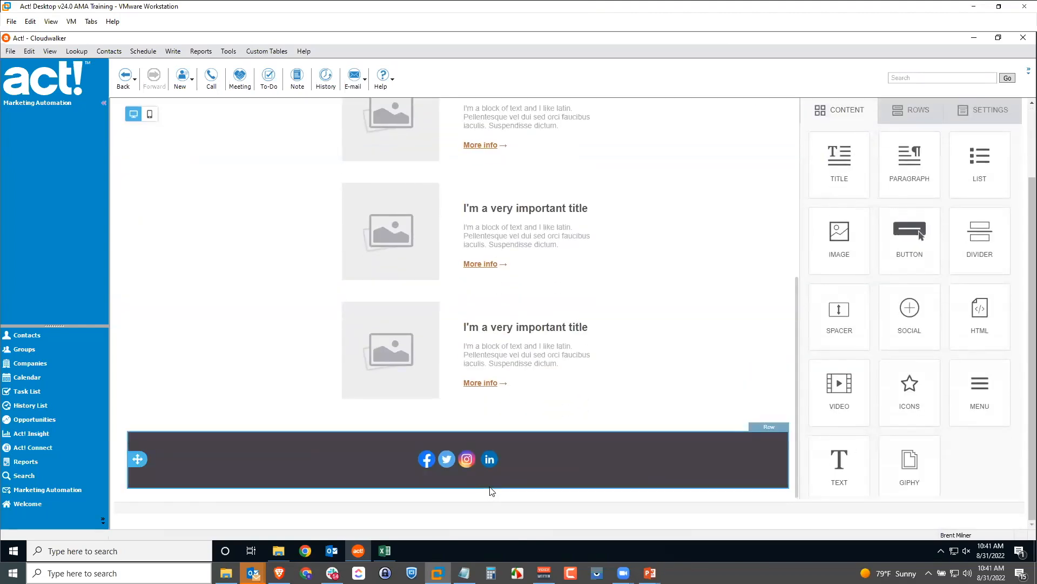
left_click(911, 114)
left_click_drag(897, 151, 459, 489)
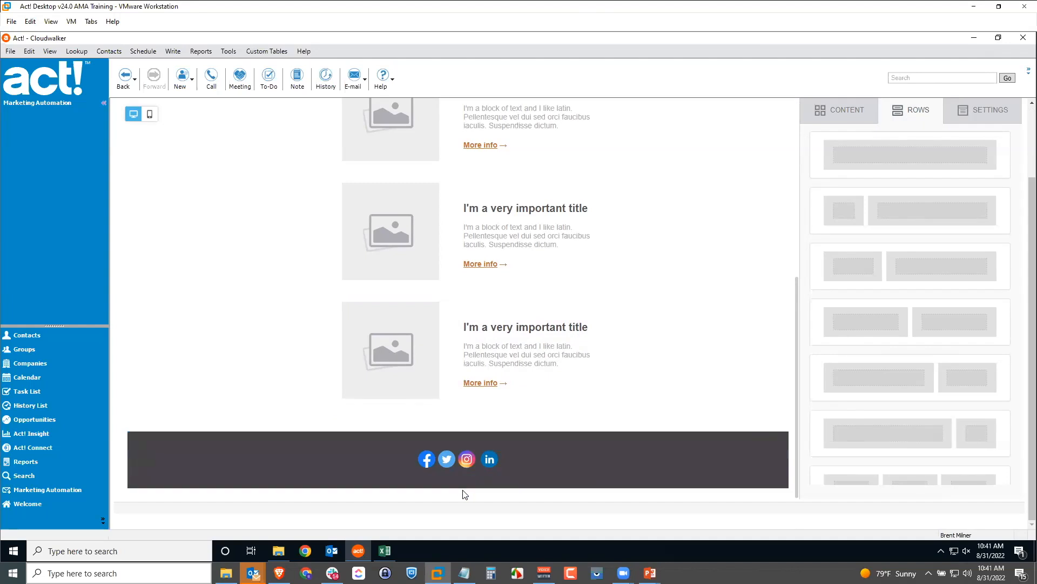
left_click_drag(929, 143, 470, 488)
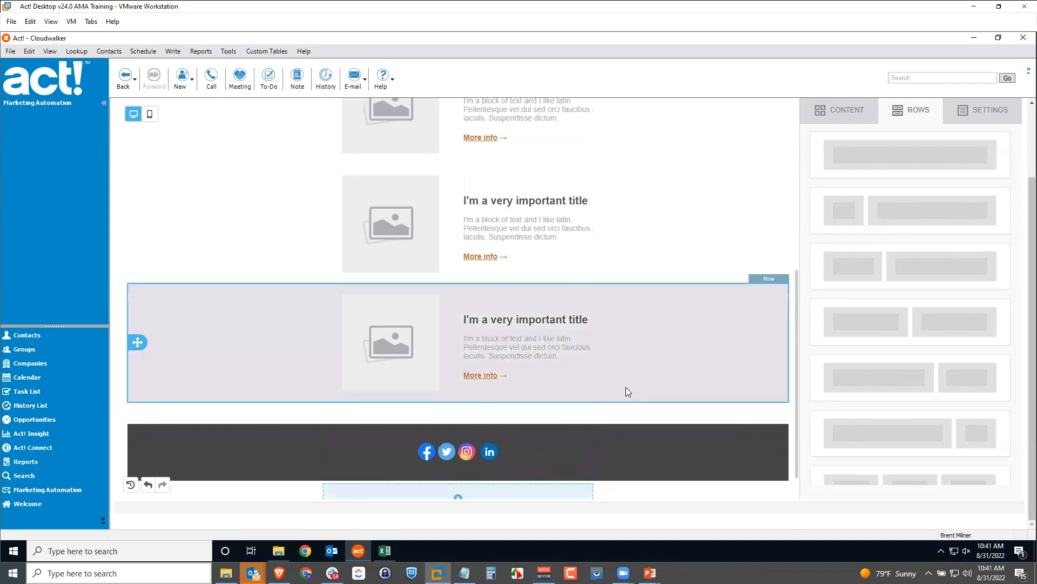
left_click(844, 112)
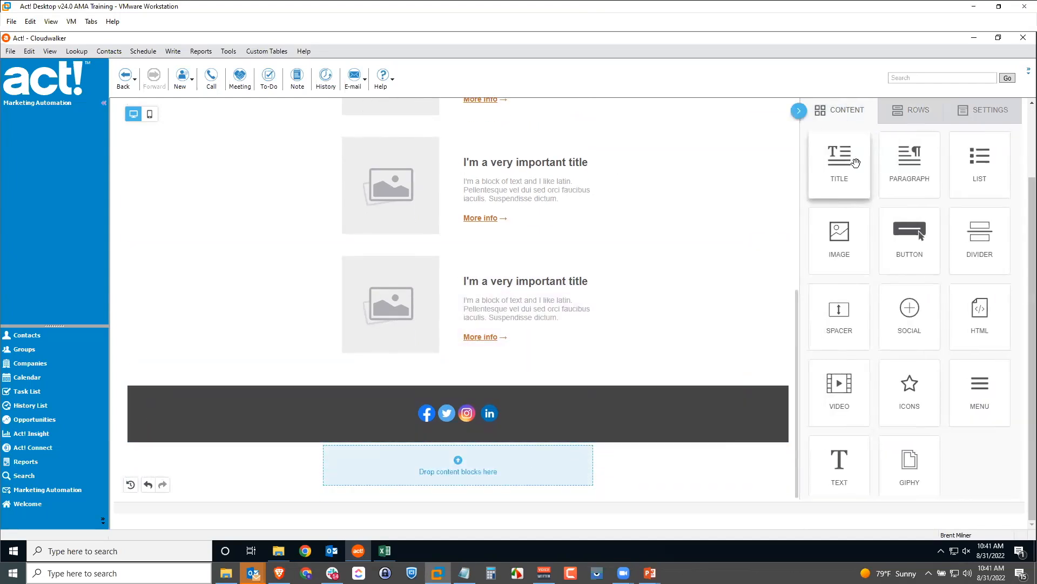
left_click_drag(910, 158, 468, 453)
Clear the placeholder paragraph text, removing a mistakenly inserted address line 1 tag
left_click_drag(381, 478, 338, 476)
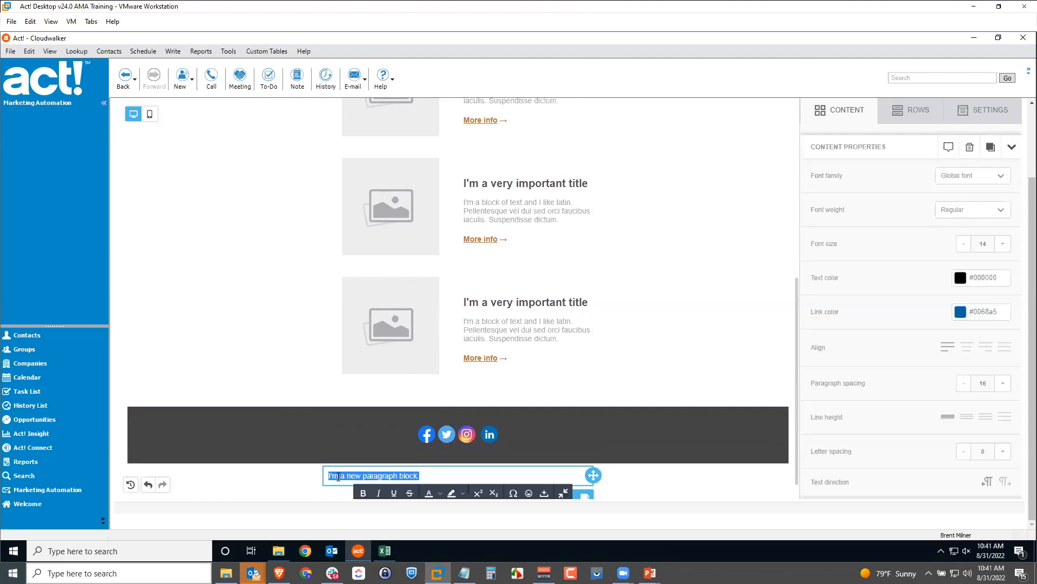
key("BackSpace")
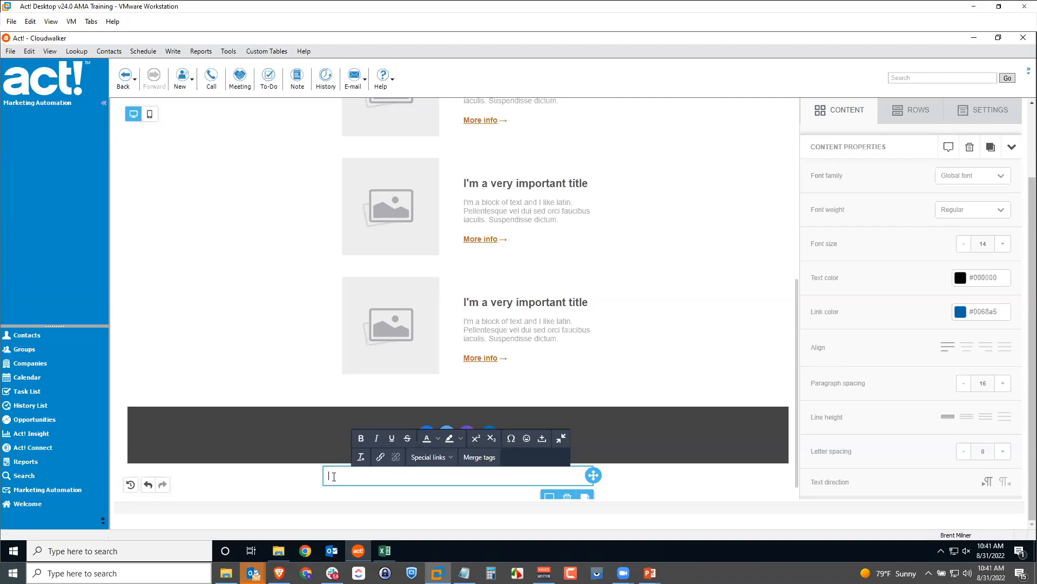
left_click(480, 457)
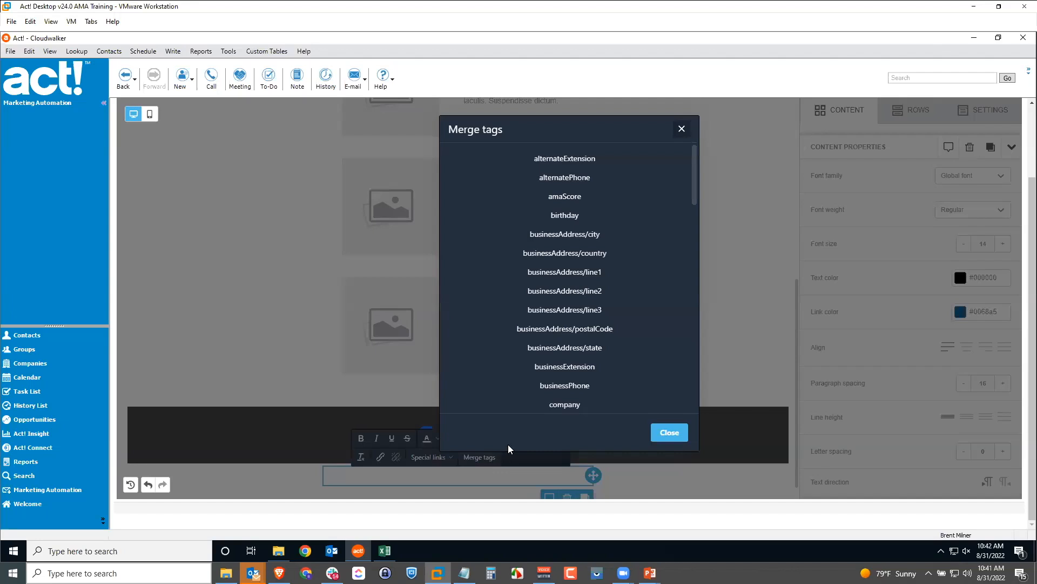
mouse_move(694, 183)
left_mouse_down()
mouse_move(697, 257)
mouse_move(705, 181)
left_mouse_up()
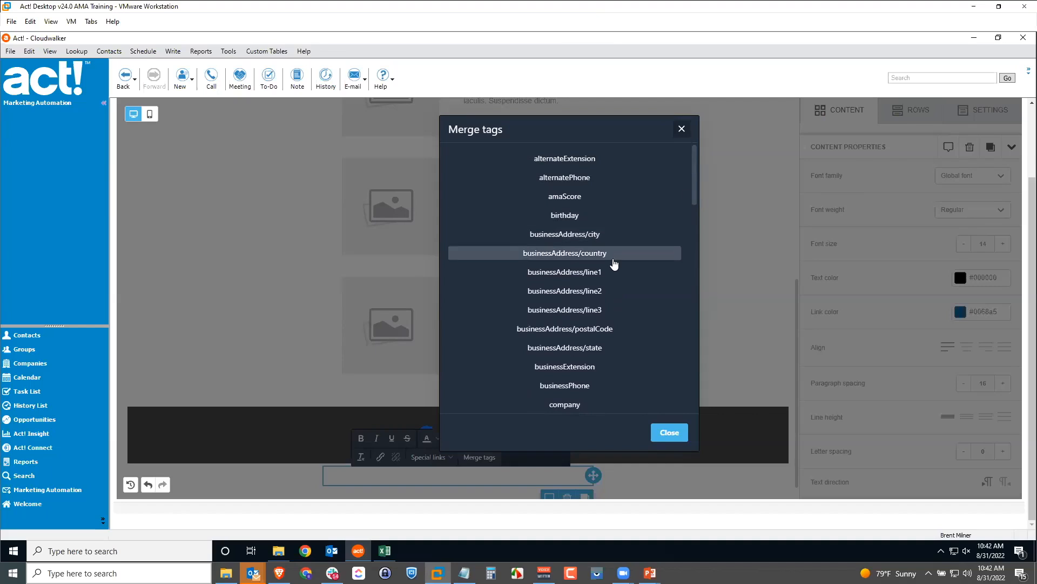
left_click(577, 273)
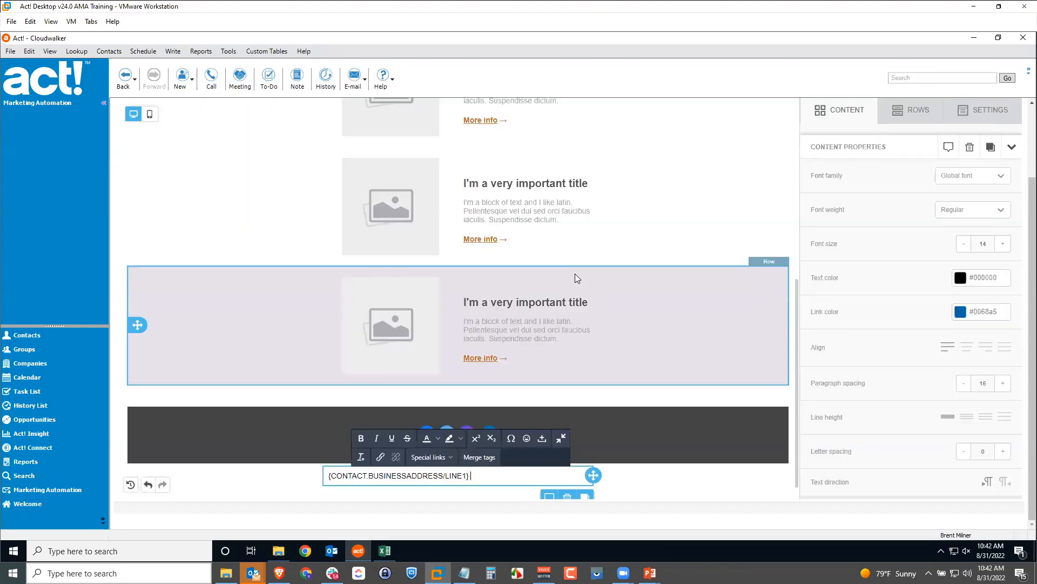
key("BackSpace")
key("BackSpace")
key("BackSpace")
key("BackSpace")
key("BackSpace")
key("BackSpace")
key("BackSpace")
key("BackSpace")
key("BackSpace")
key("BackSpace")
key("BackSpace")
key("BackSpace")
key("BackSpace")
key("BackSpace")
key("BackSpace")
key("BackSpace")
key("BackSpace")
key("BackSpace")
key("BackSpace")
key("BackSpace")
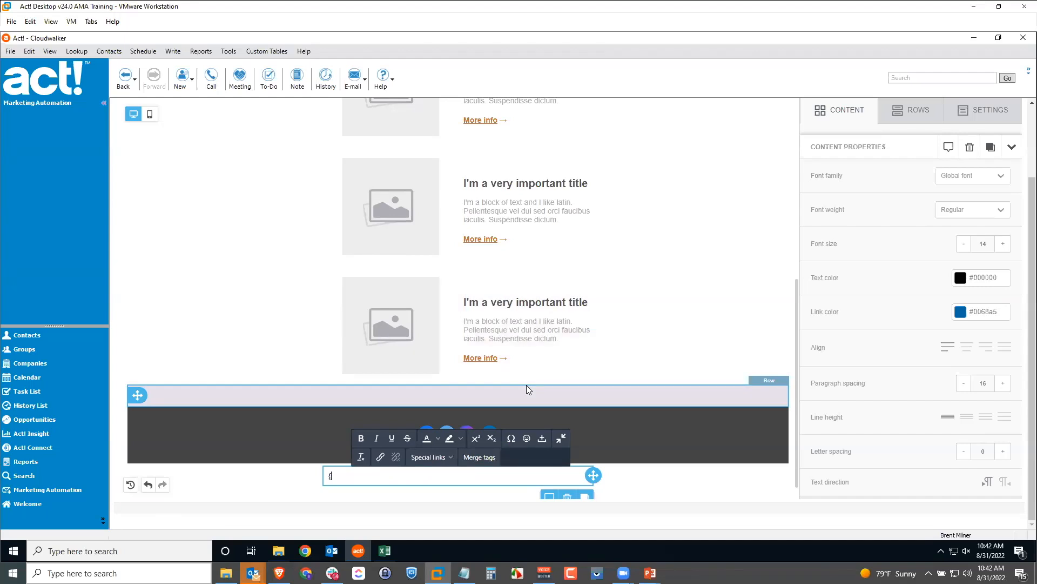
Insert an Unsubscribe special link, then the contact company merge tag on the next line
left_click(448, 457)
mouse_move(447, 478)
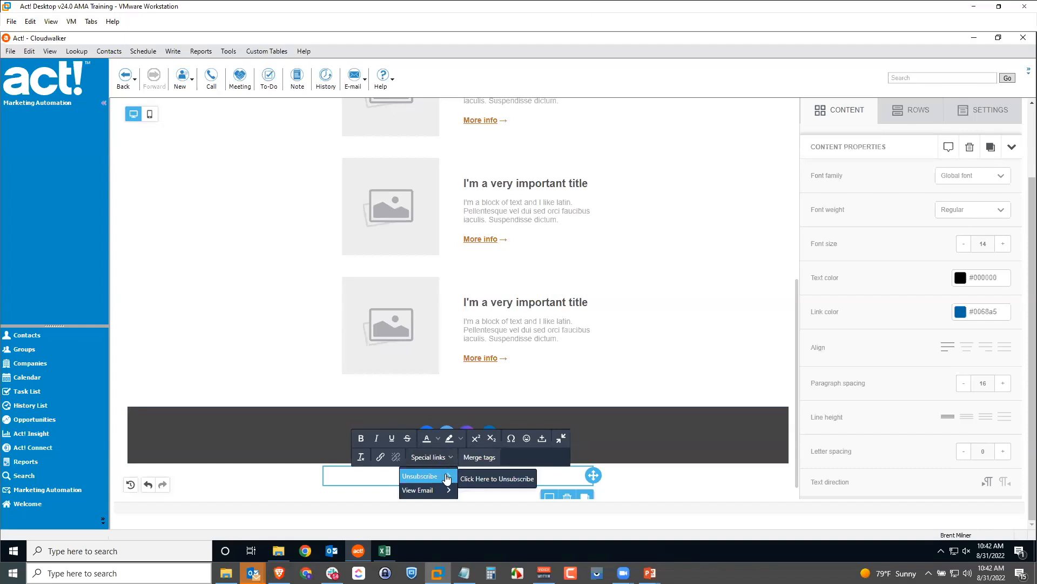
left_click(480, 478)
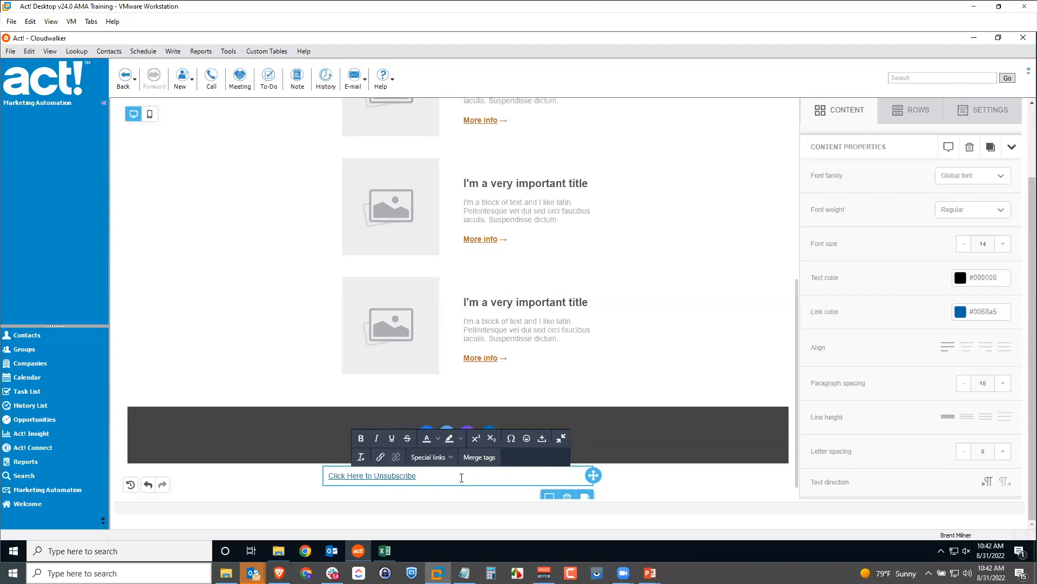
key("Return")
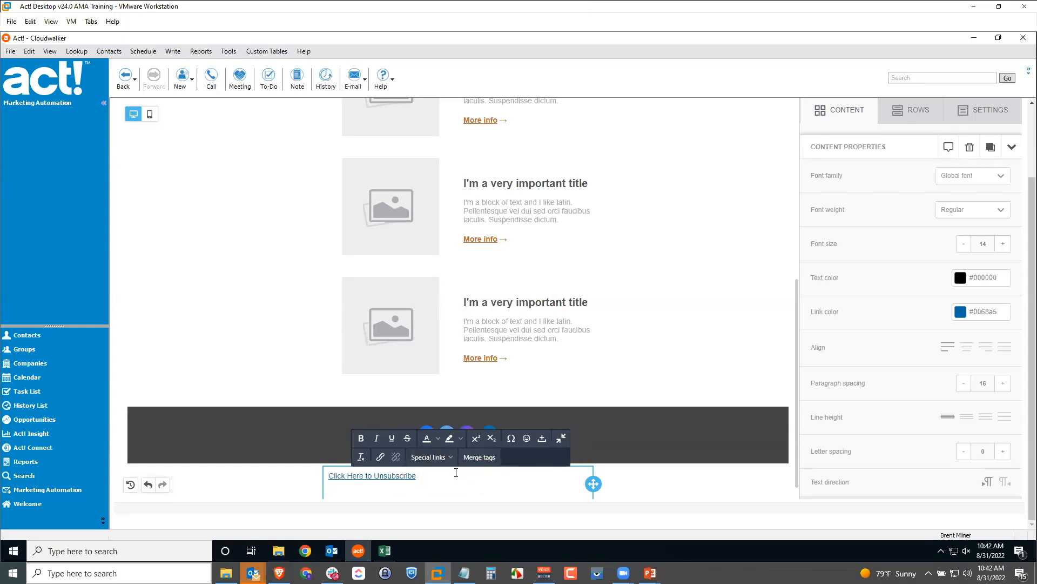
left_click(448, 457)
mouse_move(445, 490)
left_click(485, 457)
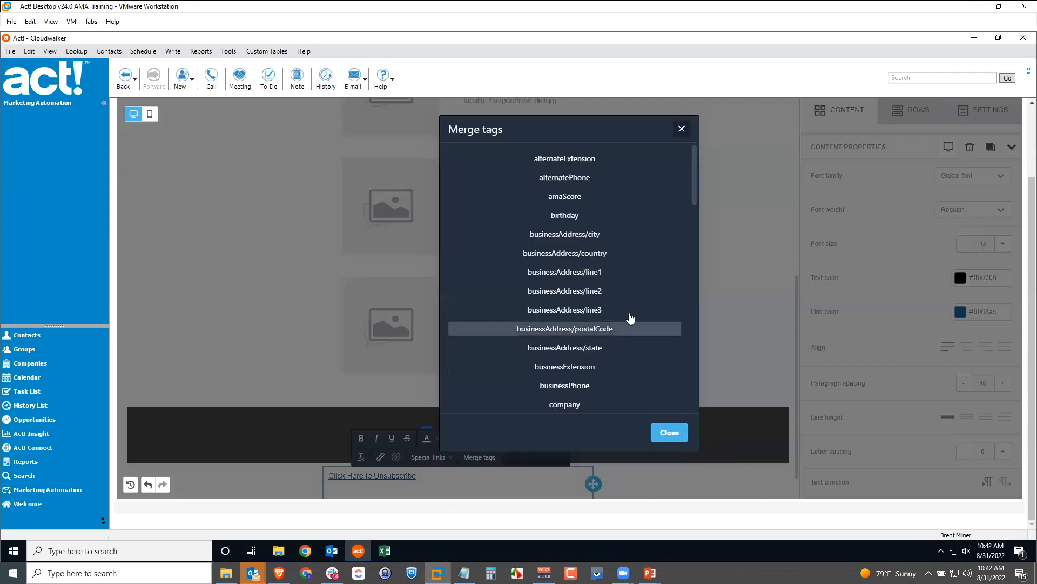
left_click(582, 405)
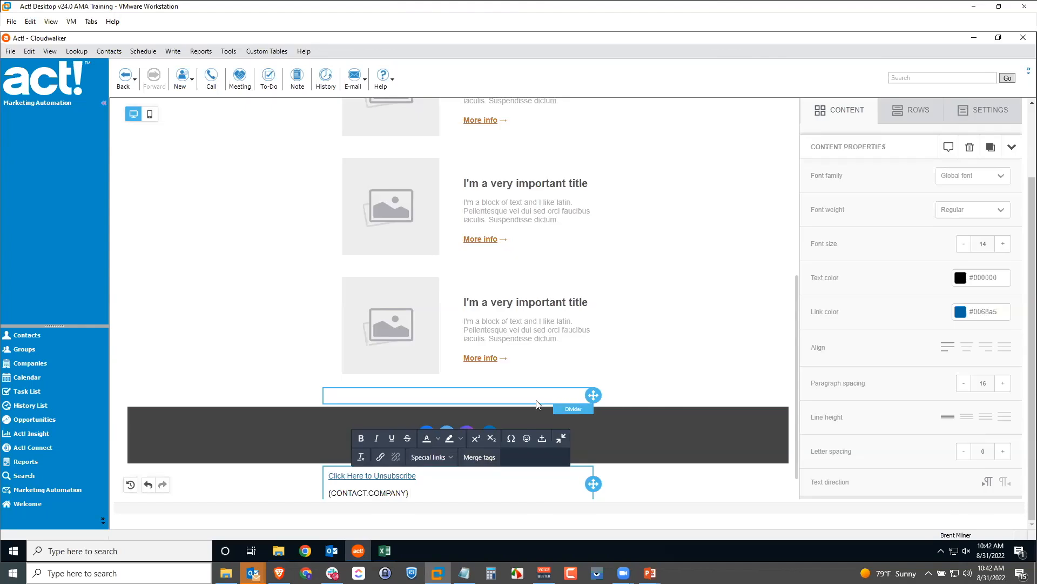
scroll(532, 409, "down", 1)
key("Return")
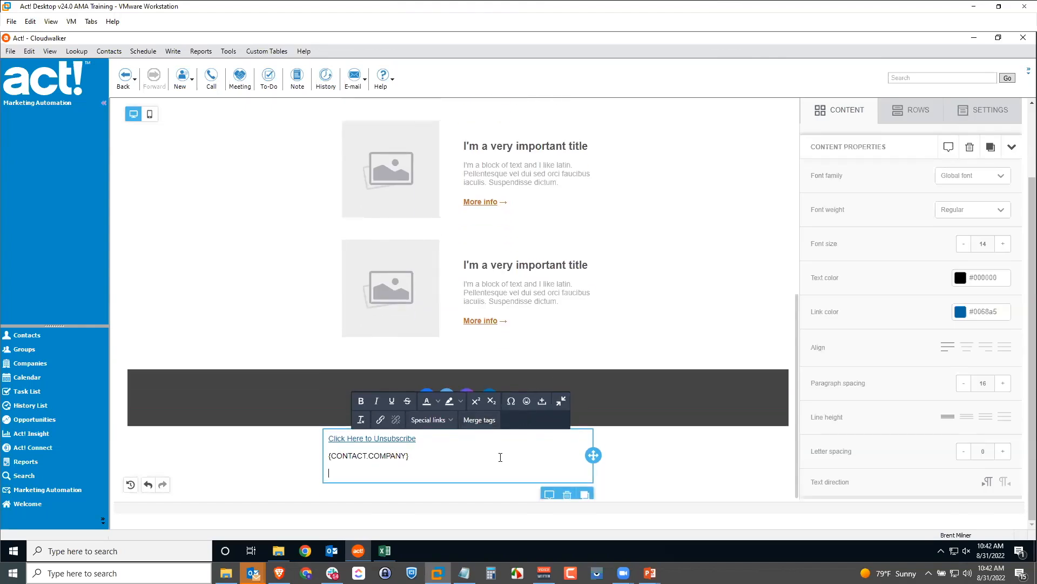
Add the Your Company Address and Your Company Name merge tags on separate lines
left_click(485, 419)
scroll(581, 387, "down", 1)
scroll(584, 387, "down", 8)
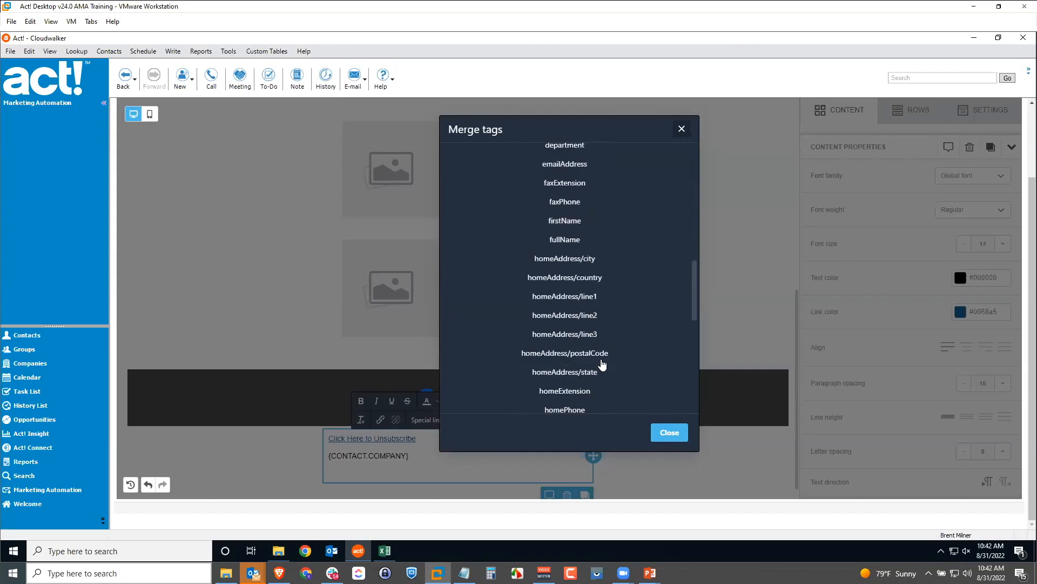
scroll(599, 357, "down", 4)
scroll(600, 356, "down", 4)
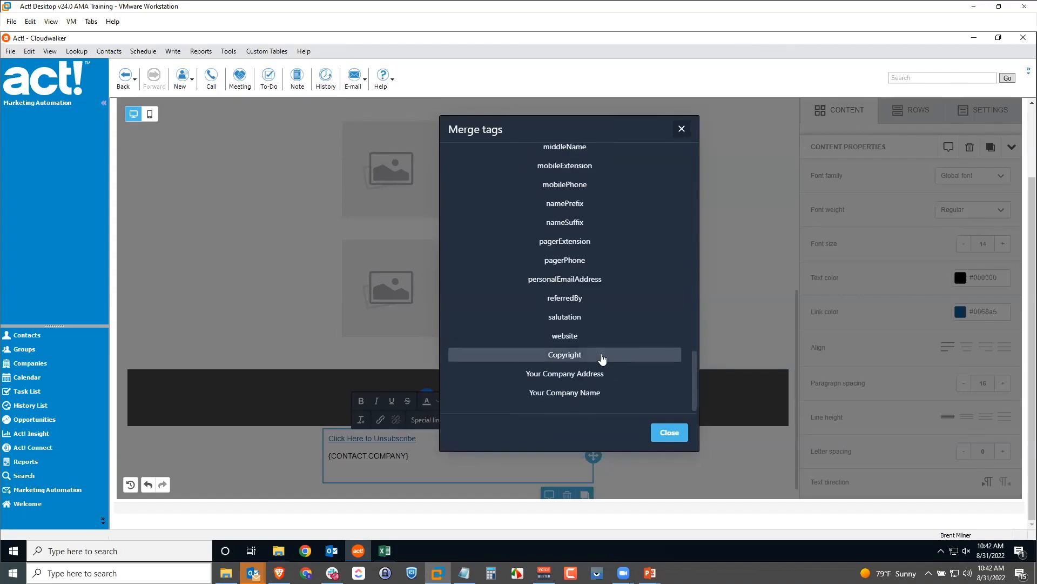
left_click(592, 373)
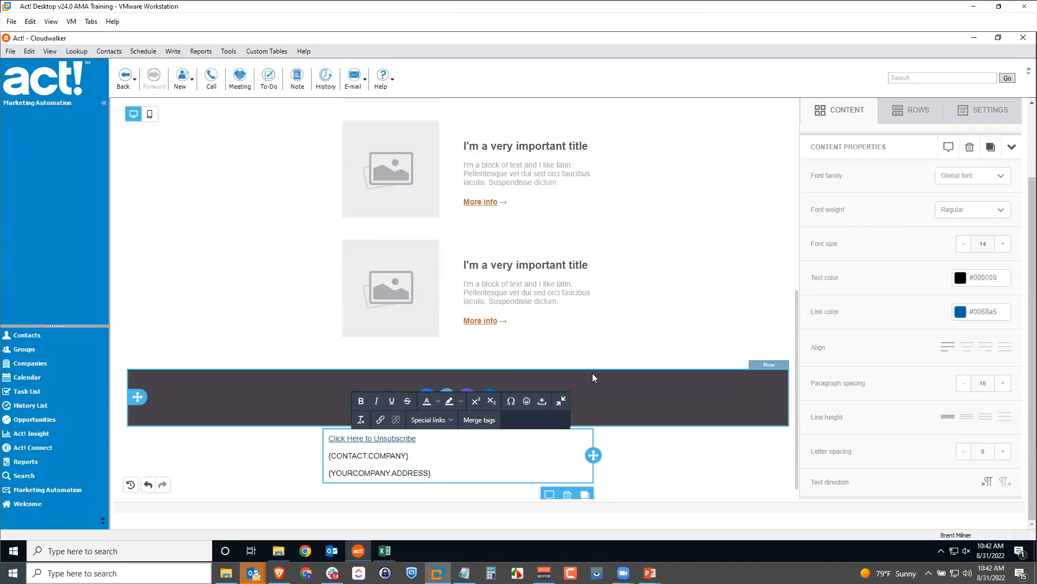
key("Return")
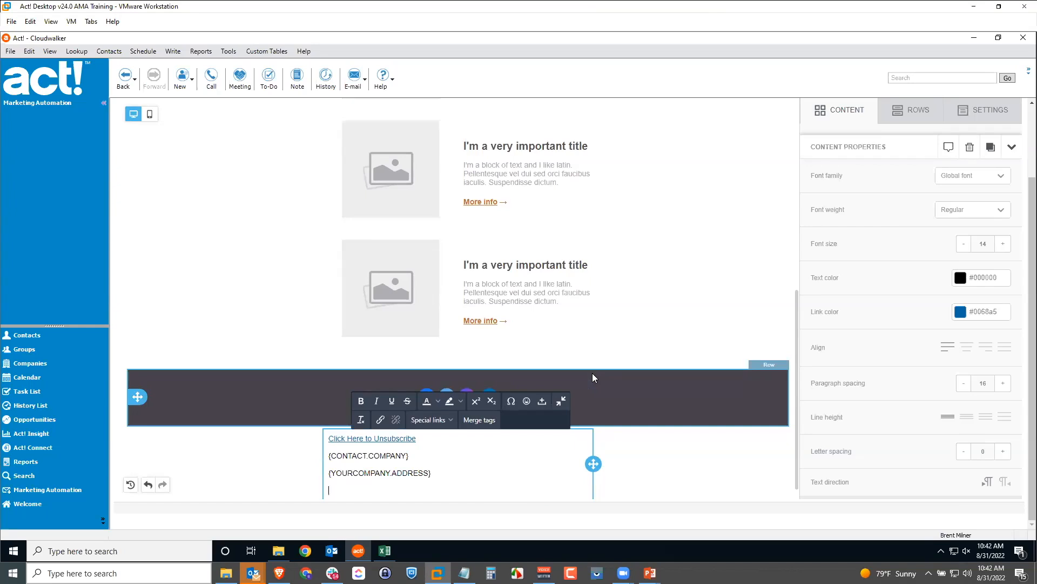
left_click(486, 425)
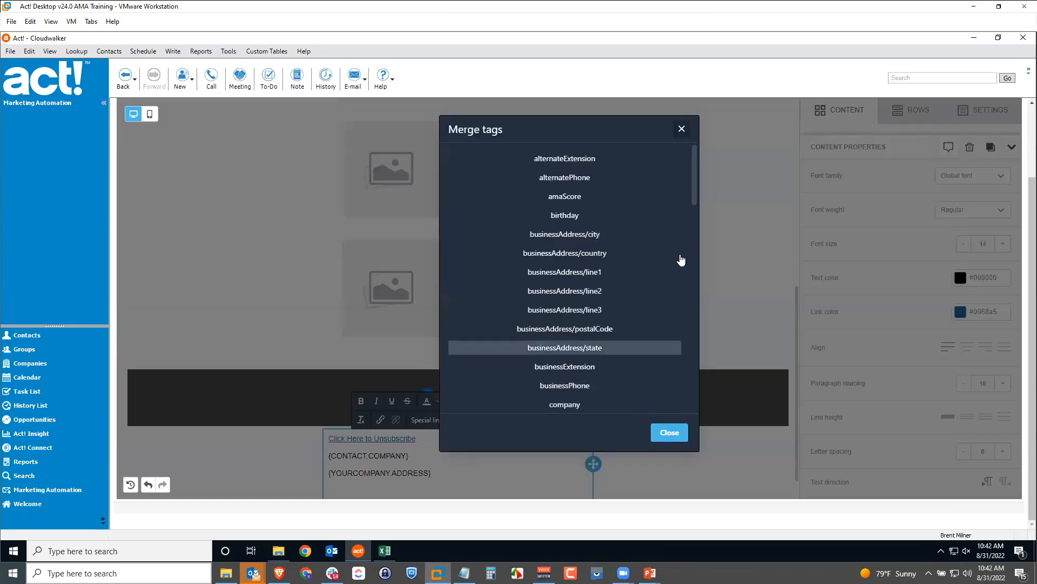
left_click_drag(694, 200, 678, 454)
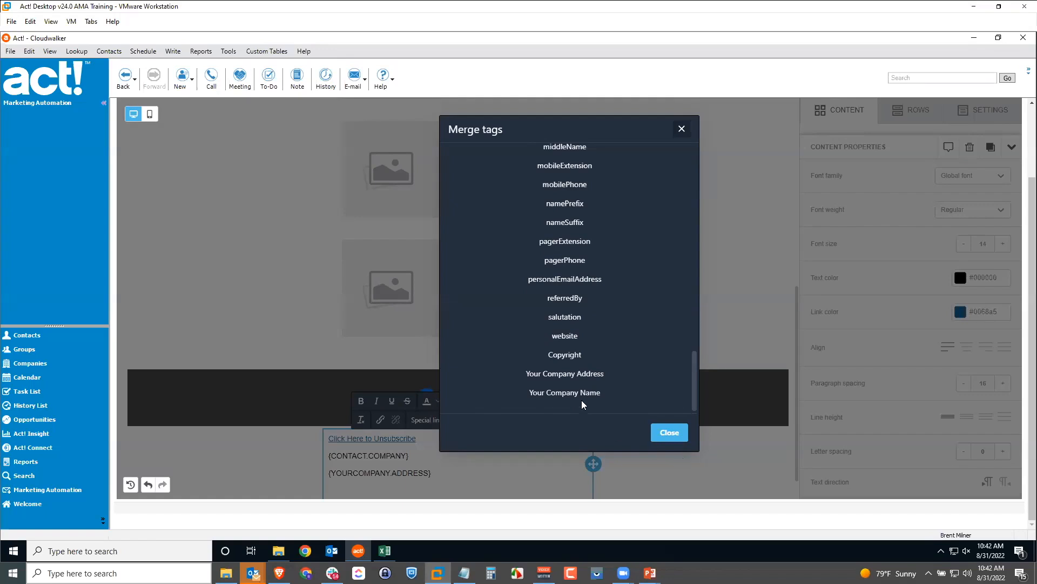
left_click(564, 394)
scroll(537, 435, "down", 1)
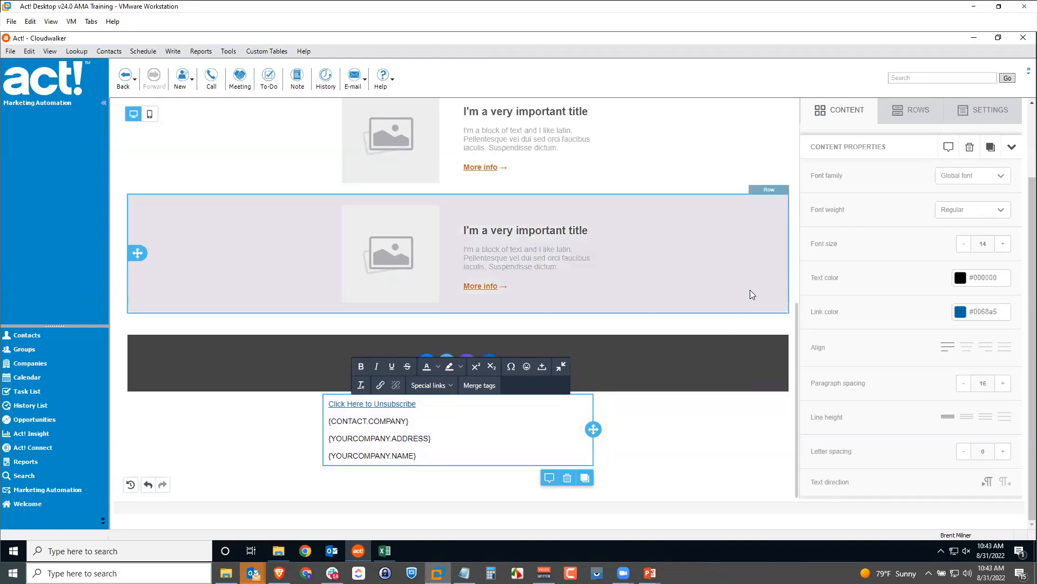
scroll(866, 256, "up", 2)
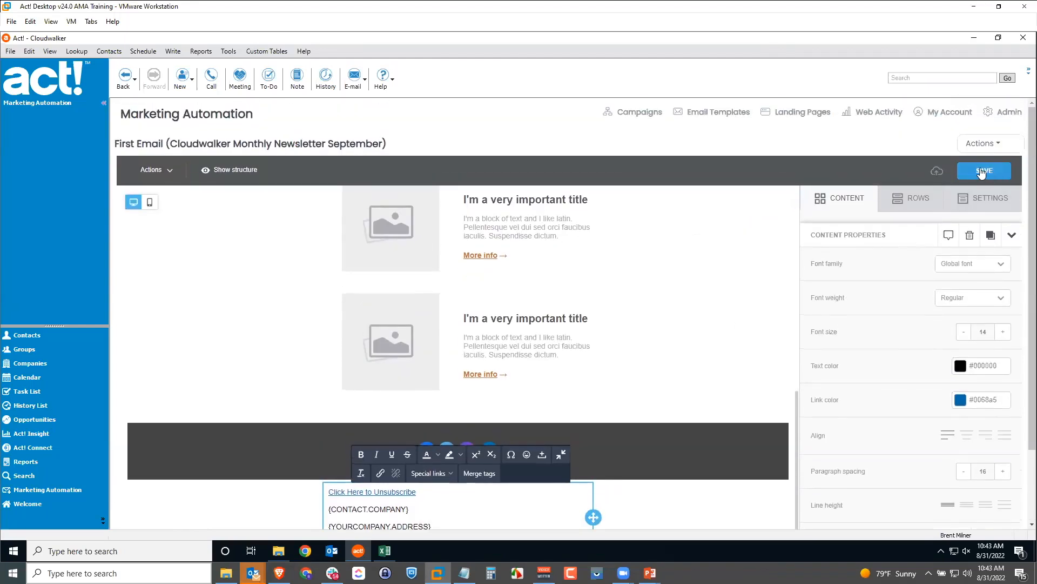
Save the First Email and return to the Activate Campaign page
left_click(982, 172)
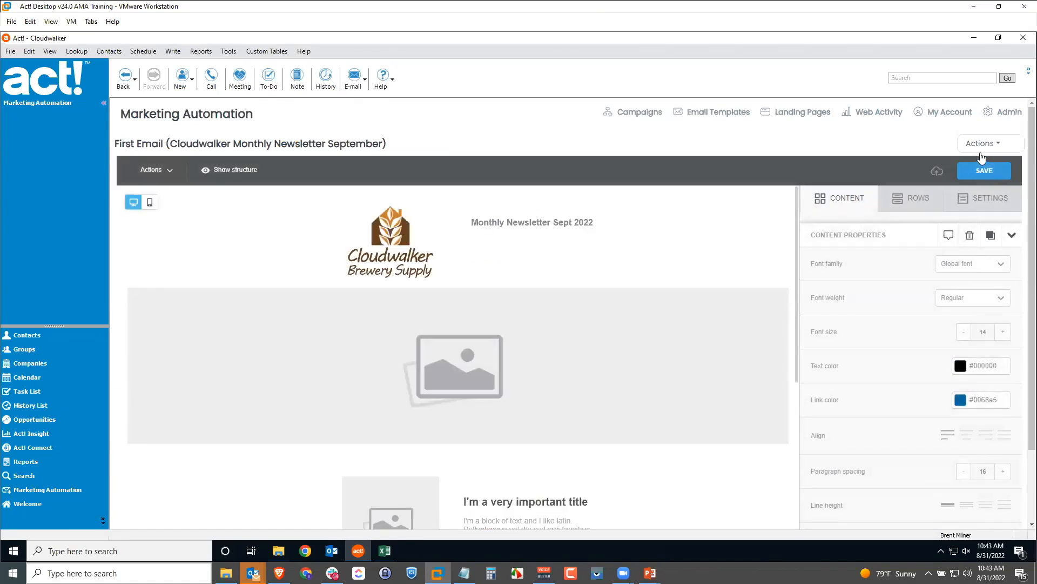
left_click(985, 147)
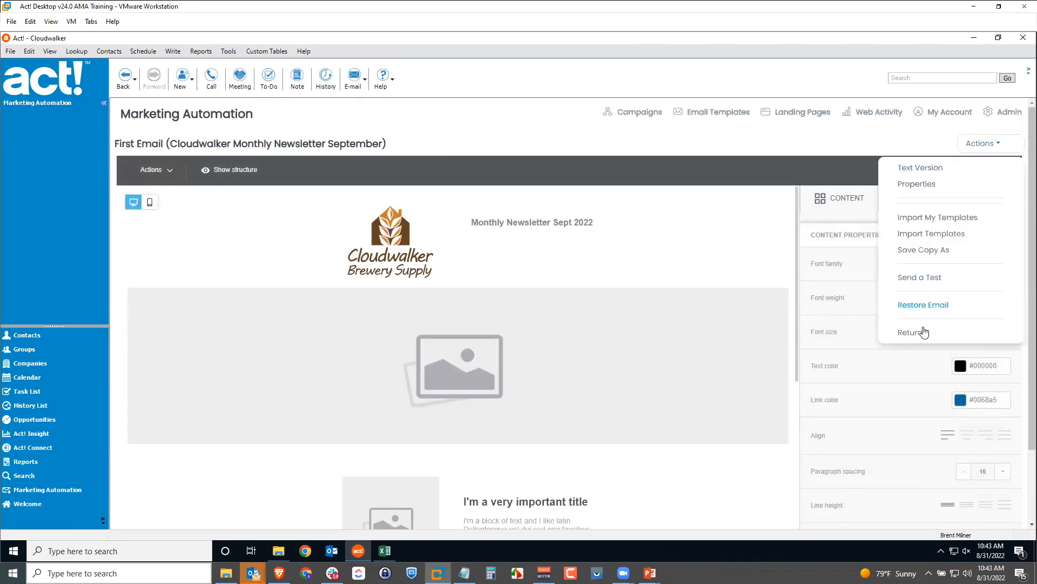
left_click(829, 339)
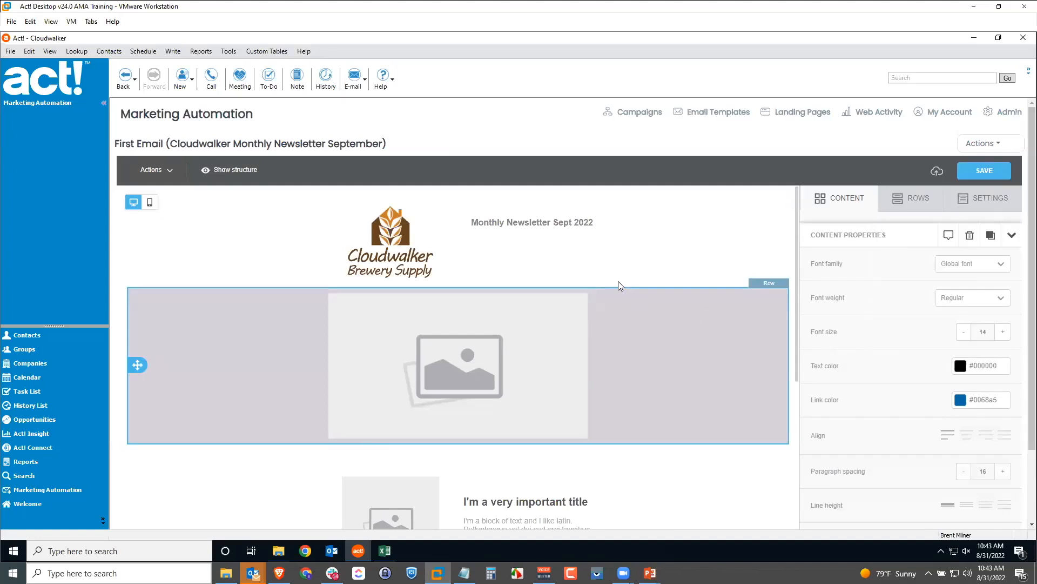
Review the Campaign Actions, confirming First Email's unsubscribe check now passes
scroll(211, 383, "down", 2)
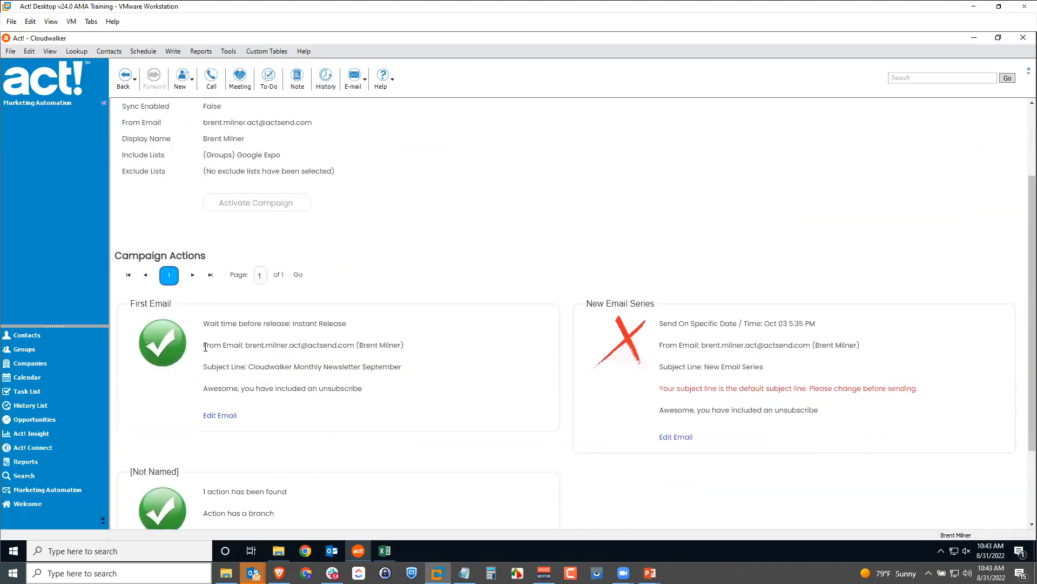
left_click_drag(207, 369, 353, 388)
left_click(392, 397)
scroll(757, 375, "down", 2)
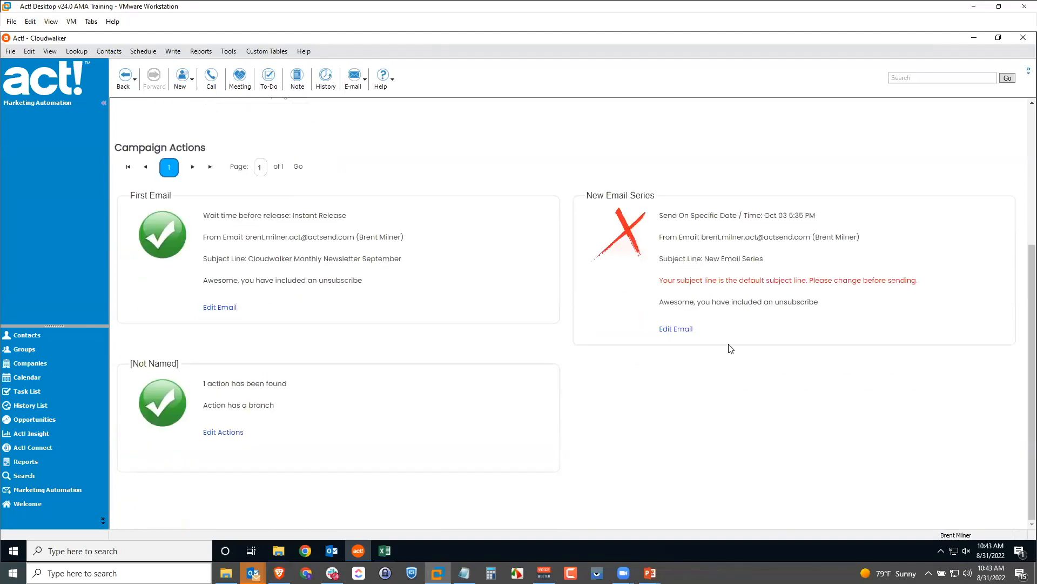
scroll(728, 340, "up", 1)
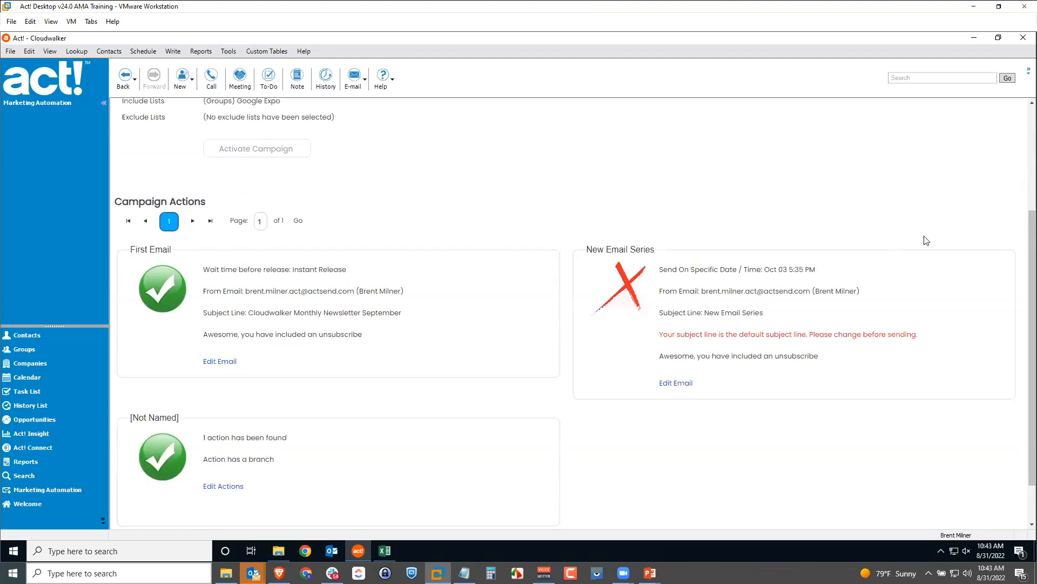
scroll(1023, 181, "up", 3)
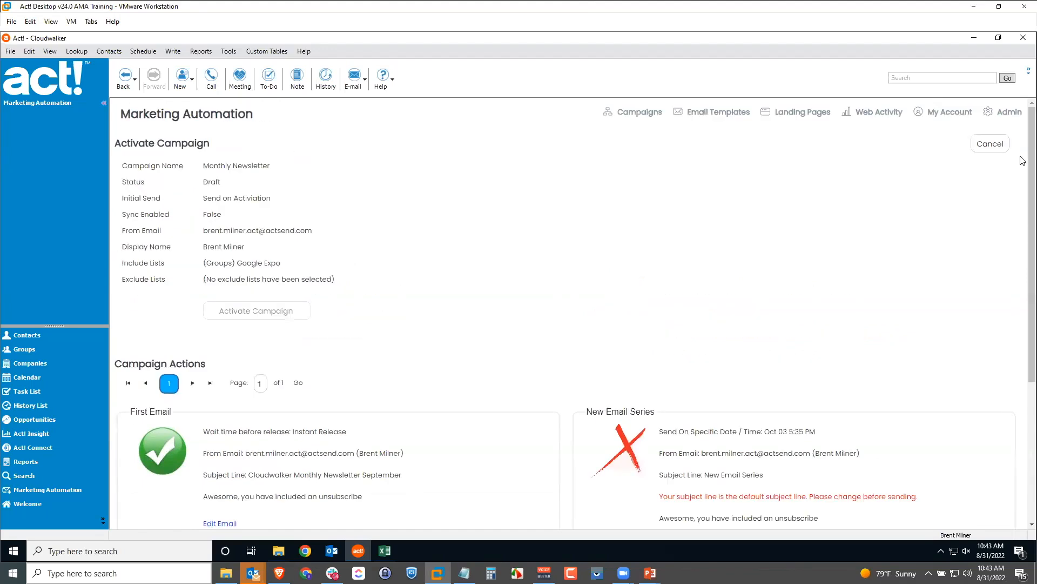
Cancel activating the campaign and return to the Campaigns list showing Monthly Newsletter as Draft
left_click(990, 150)
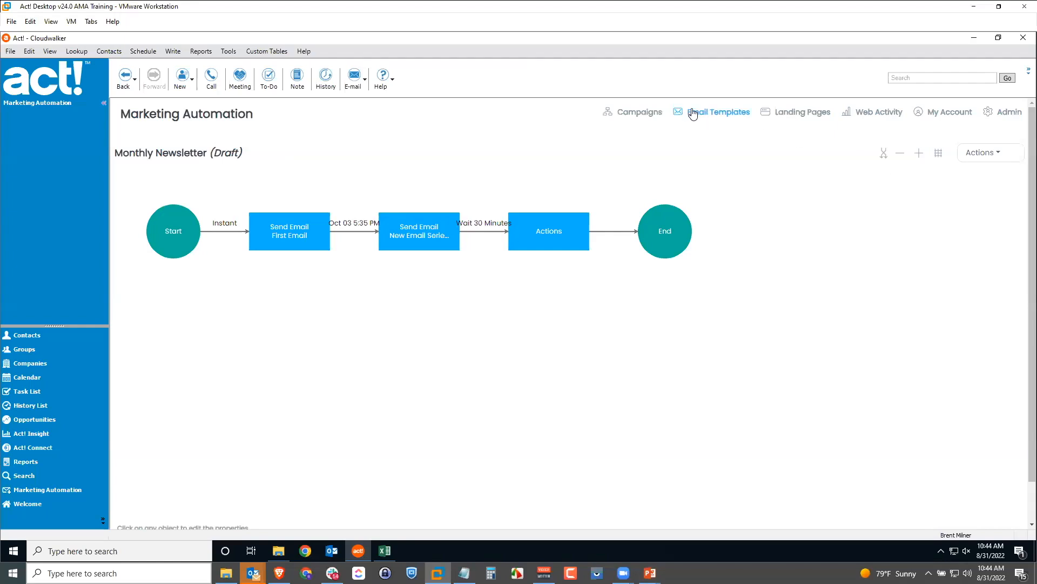
left_click(652, 115)
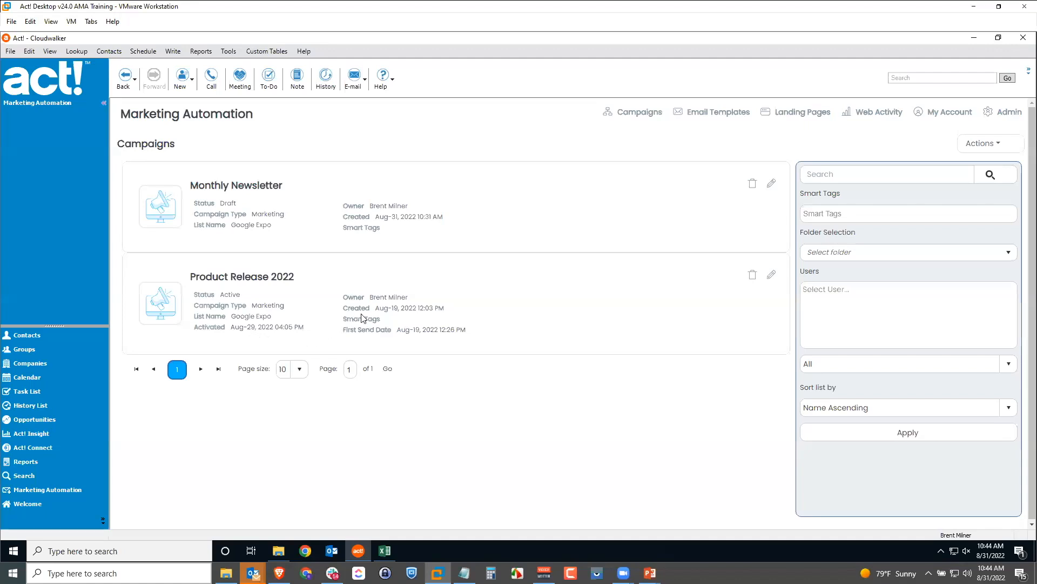
Open the Product Release 2022 Campaign Dashboard: 28 delivered, 11 unique opens, 3 unique clicks
left_click(161, 306)
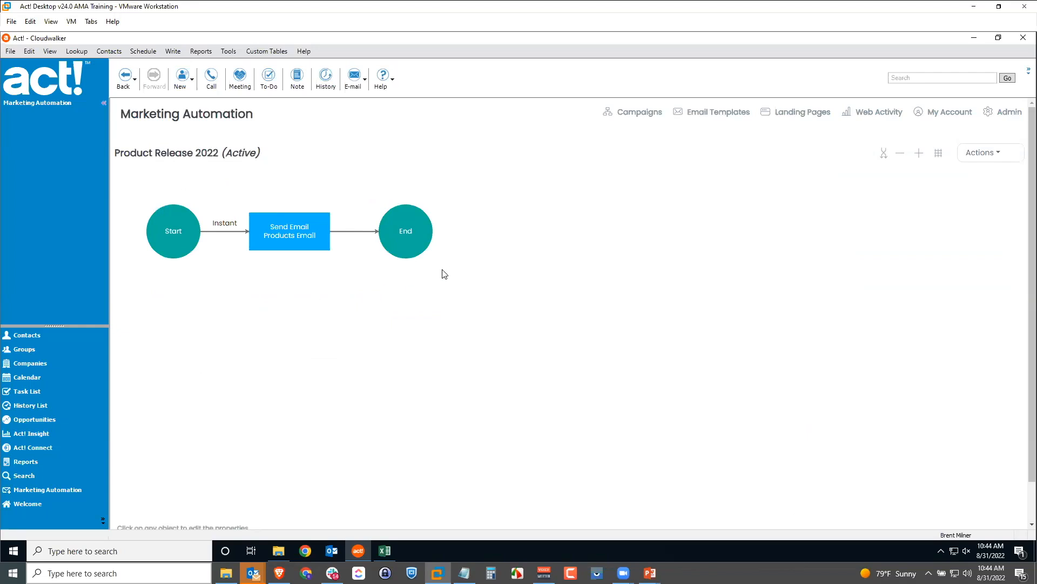
left_click(982, 154)
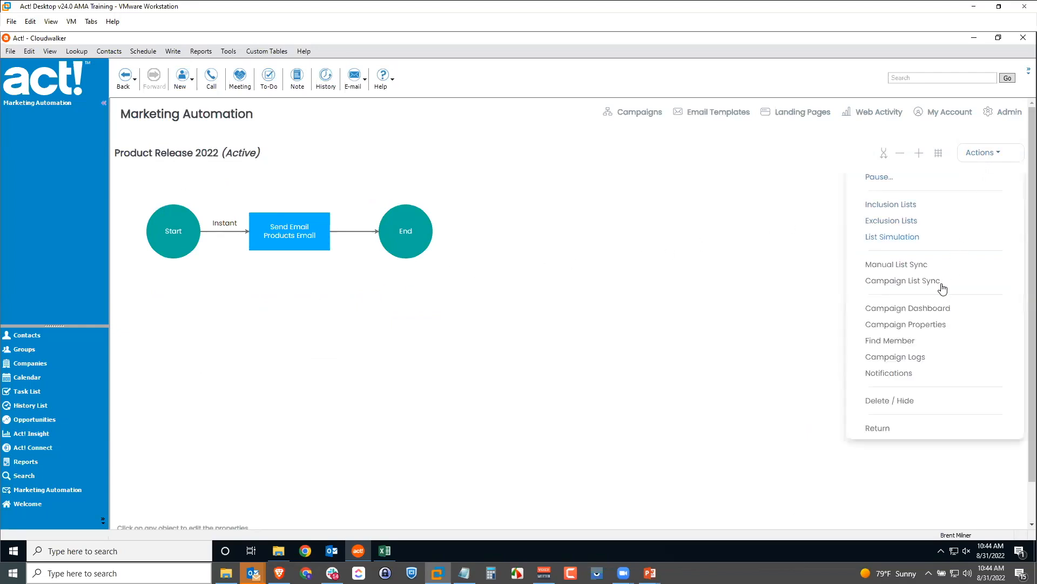
left_click(936, 312)
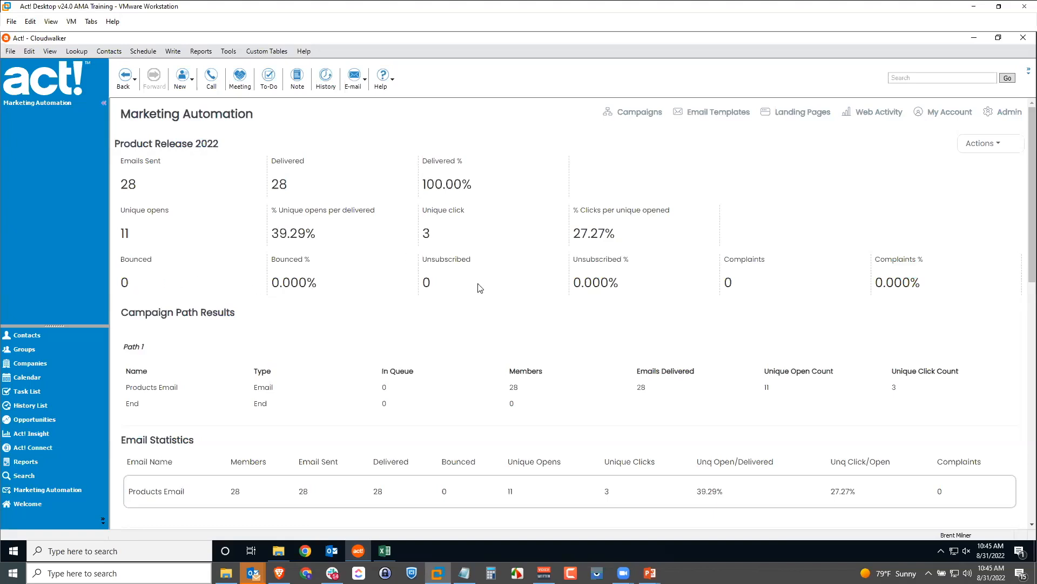
Scroll the Product Release 2022 dashboard down to the Campaign Activity chart and Last 100 Transactions
scroll(766, 292, "down", 1)
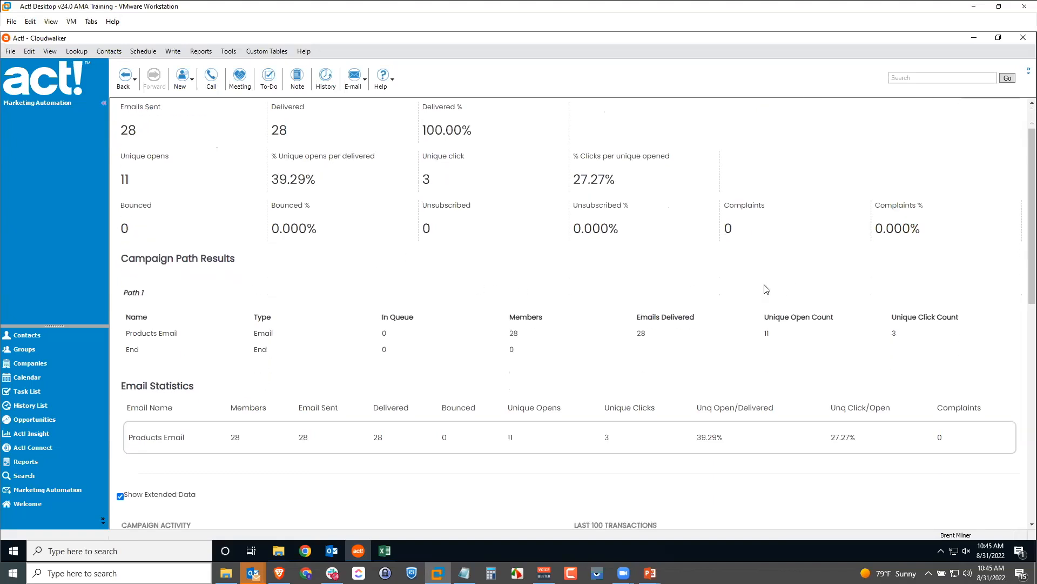
scroll(762, 283, "down", 1)
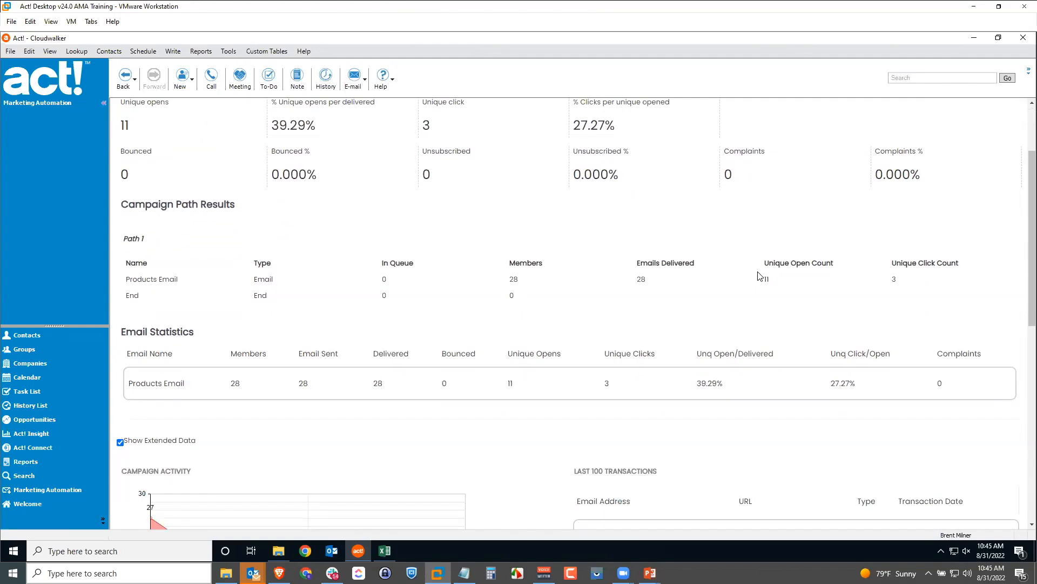
scroll(756, 273, "down", 2)
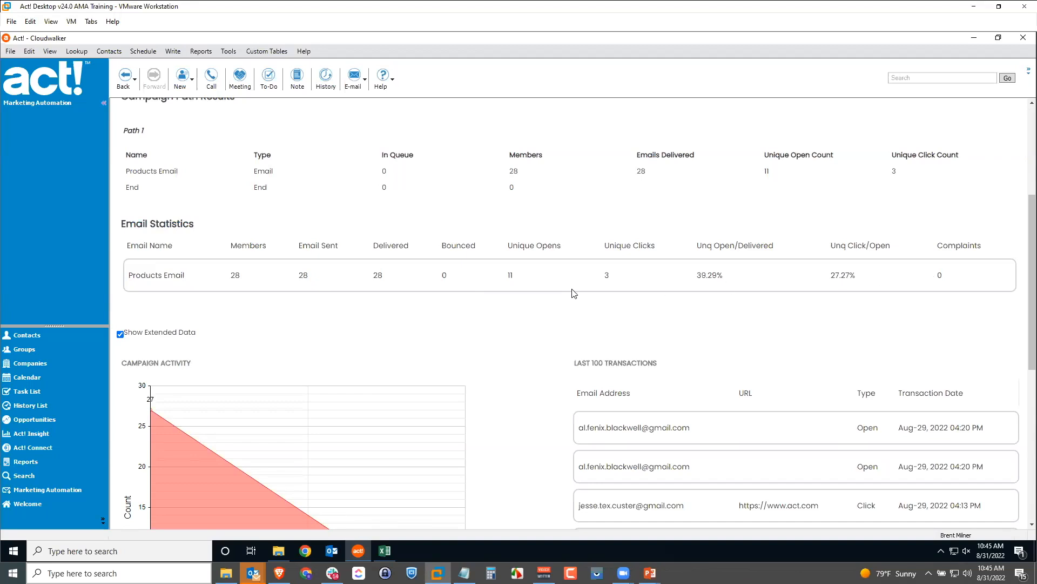
scroll(573, 293, "down", 4)
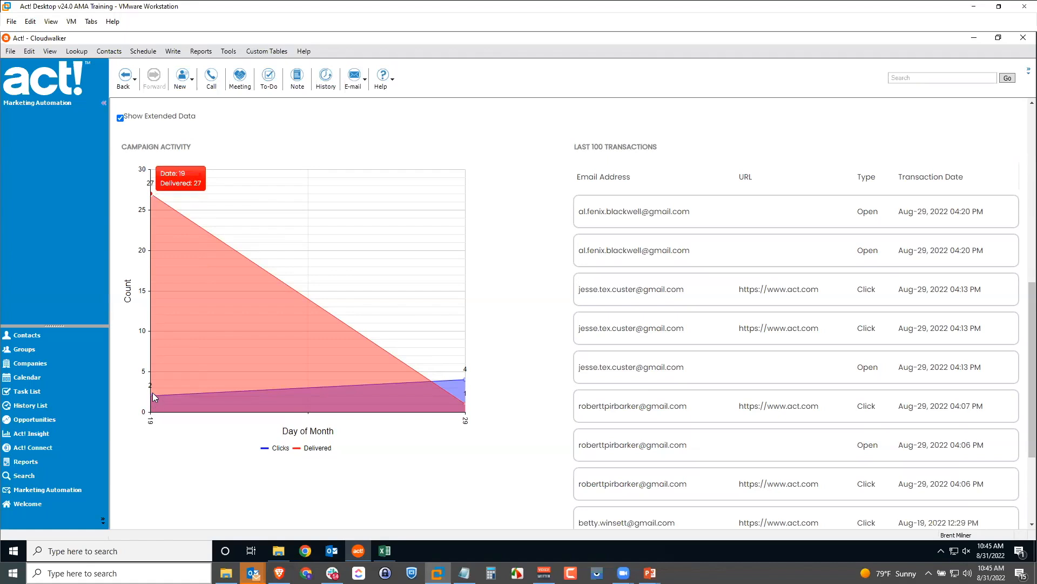
Check the activity chart values and the 23 transaction rows, then return to the summary statistics
mouse_move(151, 396)
mouse_move(433, 436)
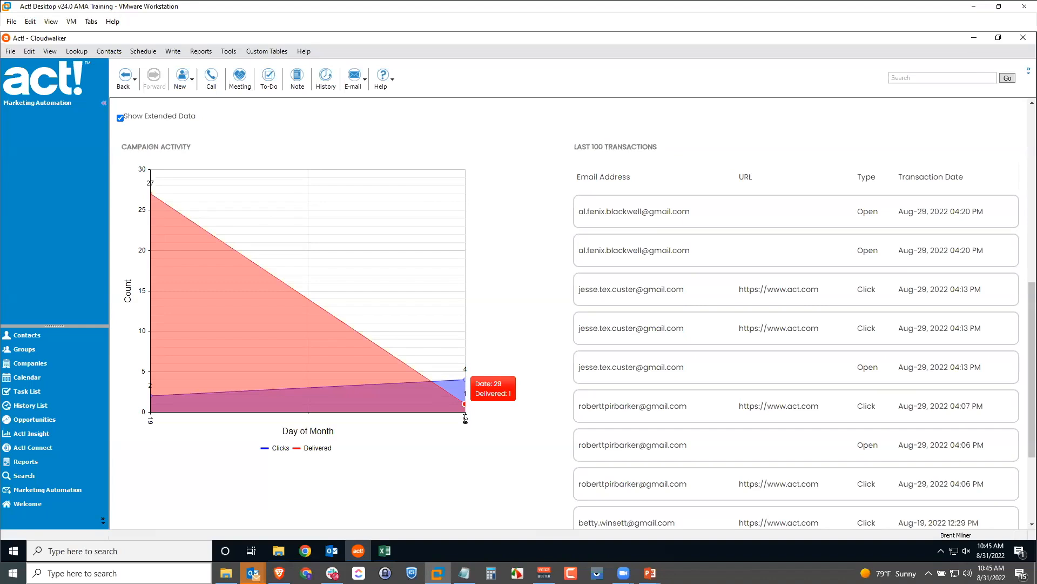
mouse_move(463, 405)
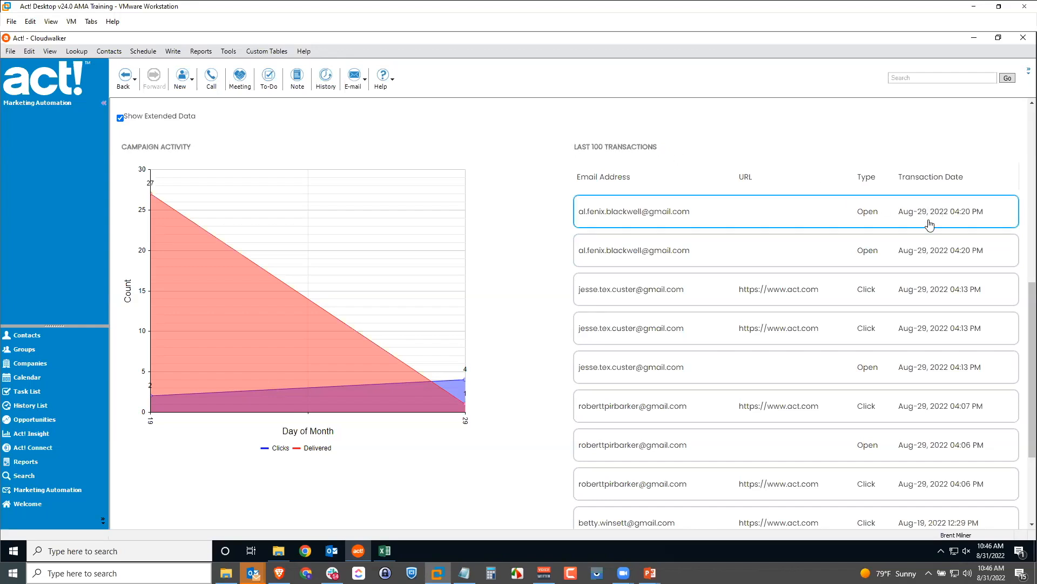
scroll(903, 239, "down", 1)
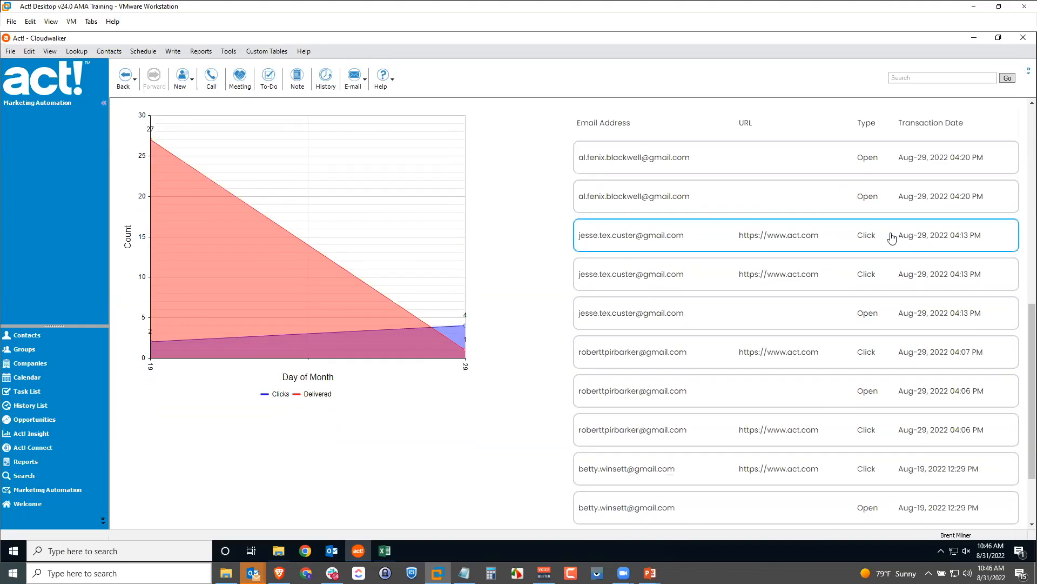
scroll(889, 234, "down", 2)
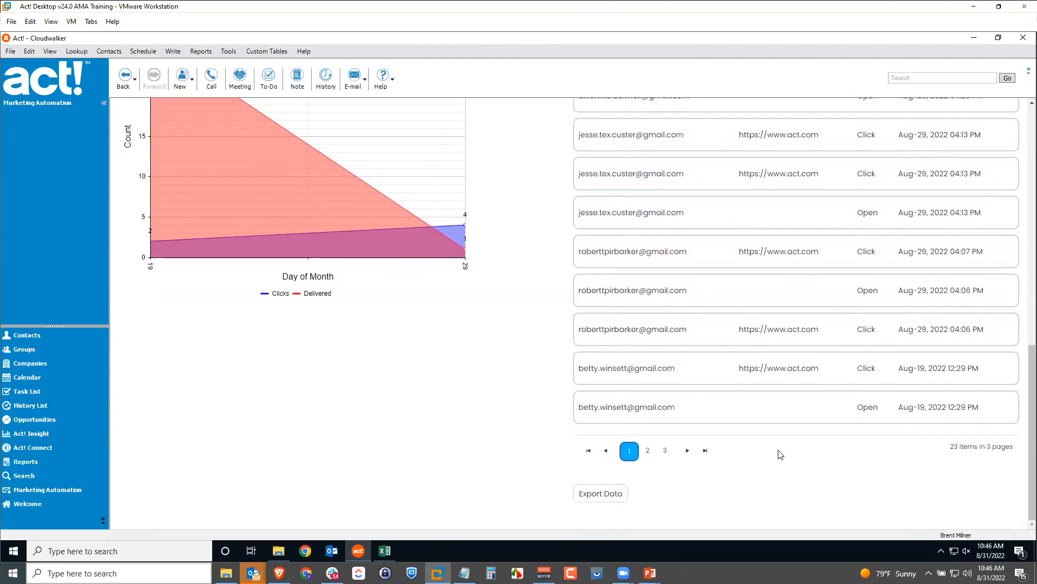
scroll(819, 360, "up", 4)
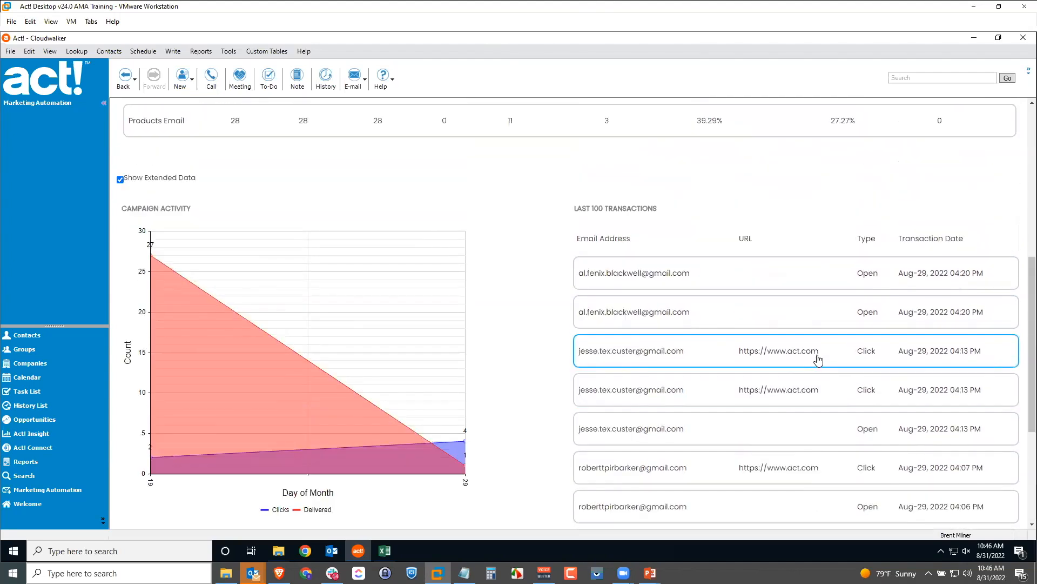
scroll(816, 360, "down", 4)
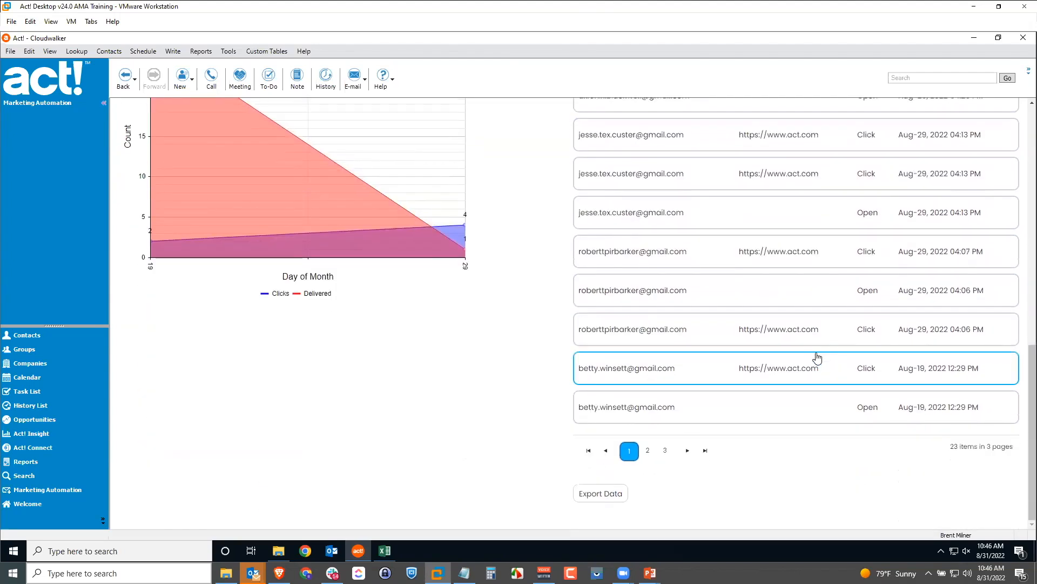
scroll(820, 356, "up", 10)
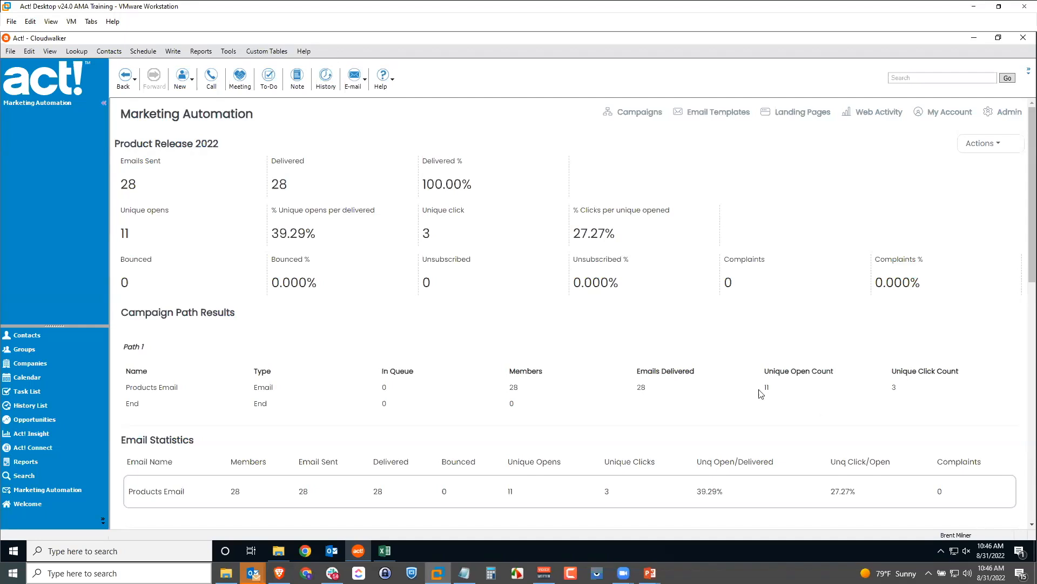
Go back to the campaign workflow and view the Products Email statistics: 17 opens, 6 clicks
left_click(981, 143)
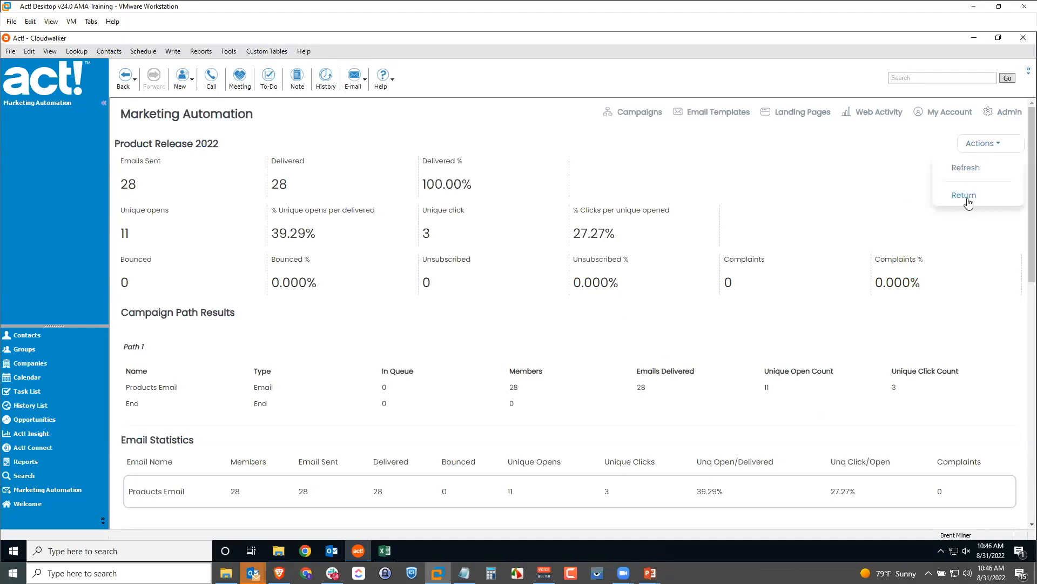
left_click(965, 196)
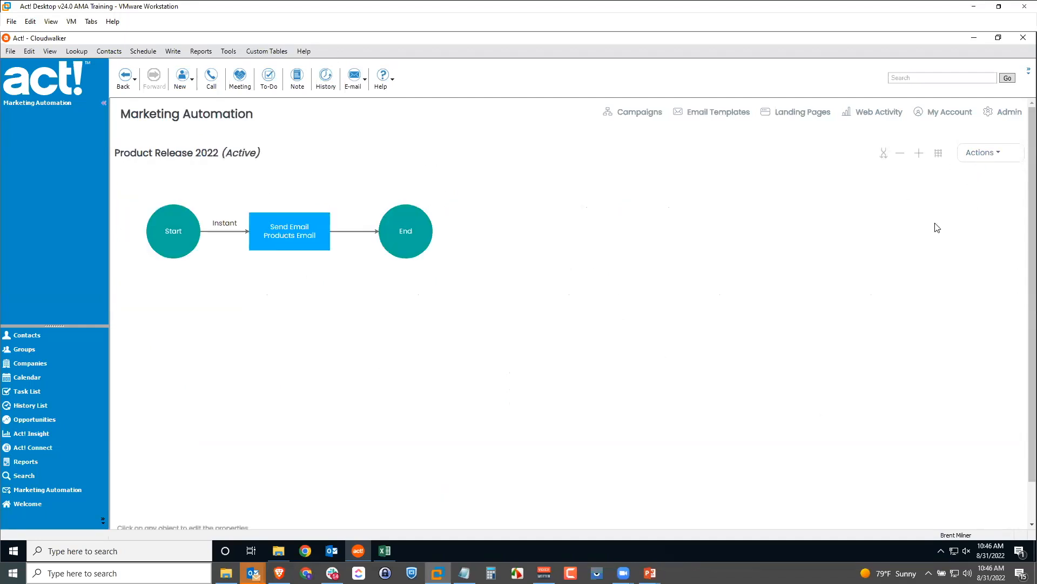
left_click(980, 154)
left_click(282, 230)
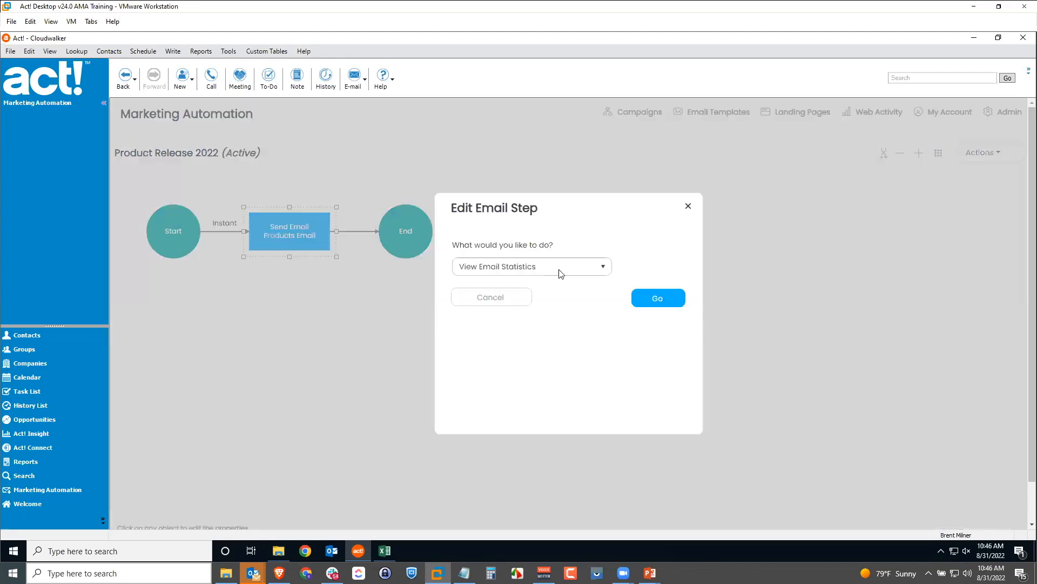
left_click(658, 299)
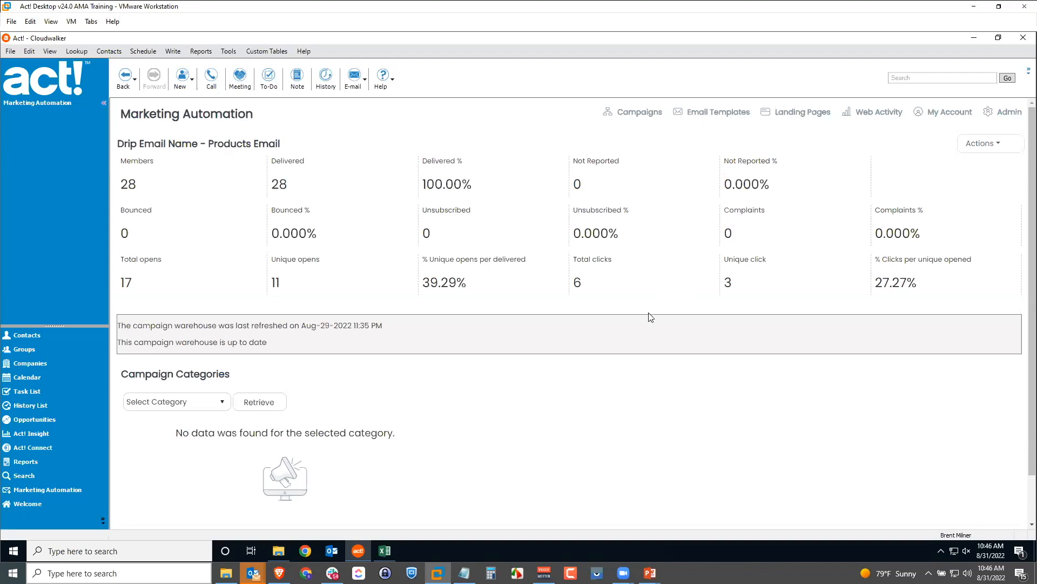
scroll(579, 314, "down", 1)
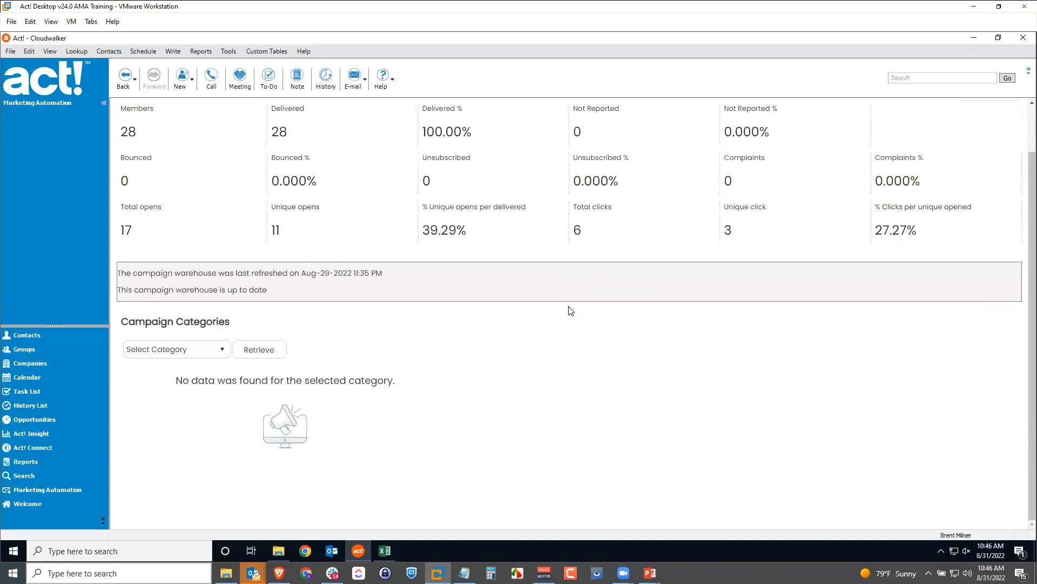
left_click(218, 349)
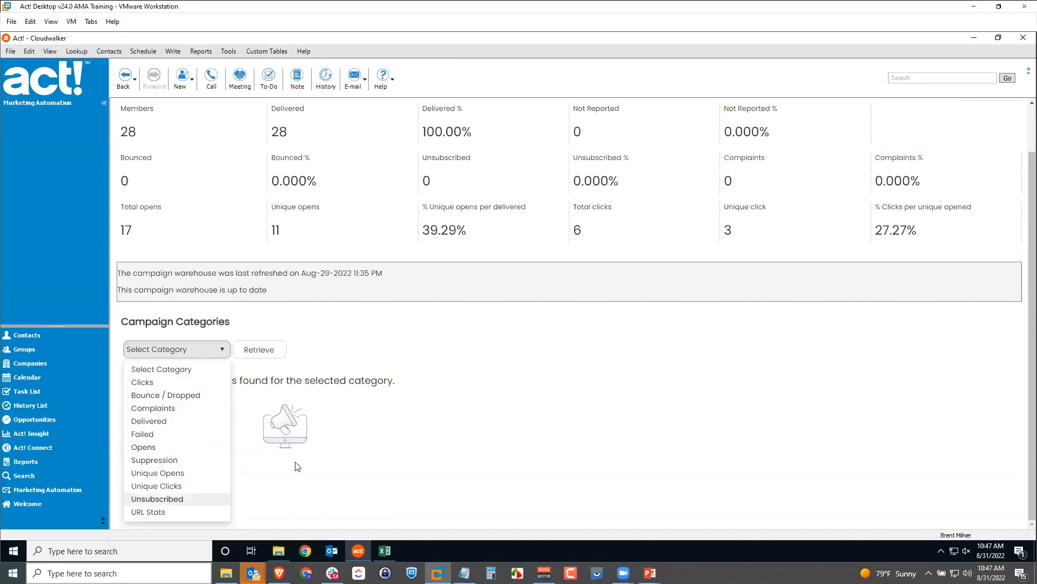
left_click(488, 433)
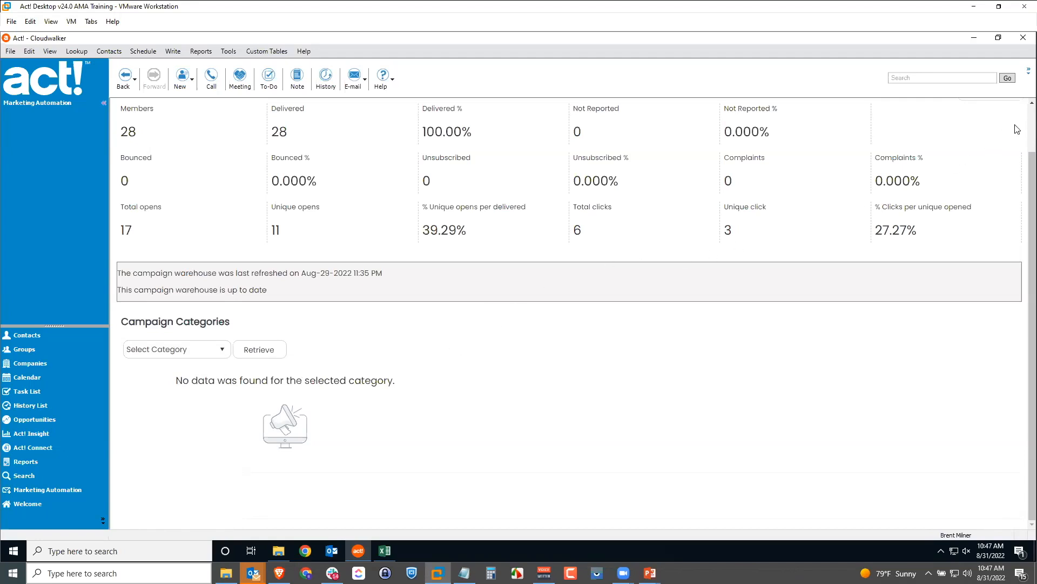
scroll(1023, 121, "up", 1)
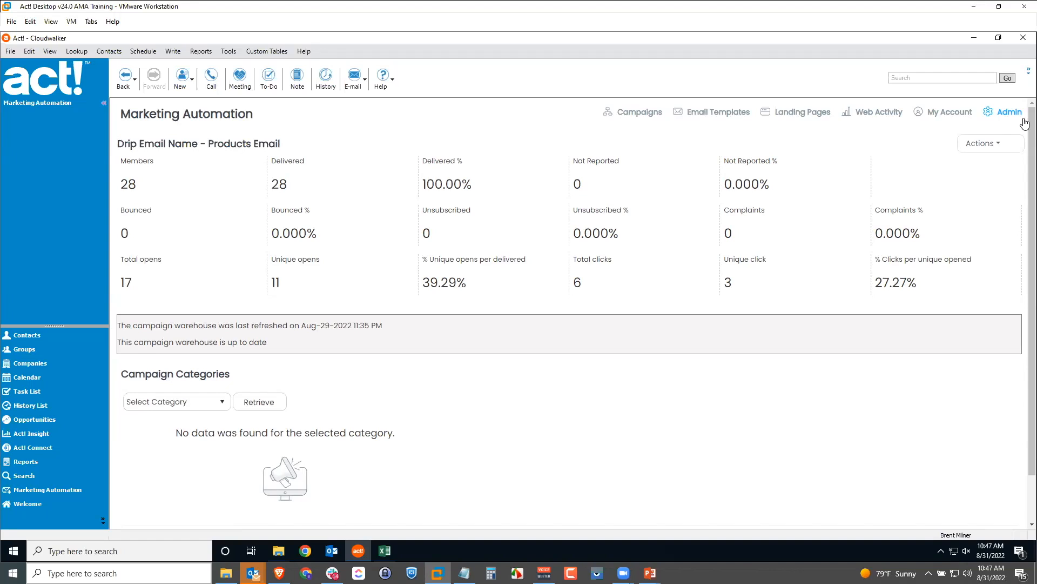
Look up a contact by first name and show their Product Release 2022 campaign result with 2 clicks
left_click(24, 337)
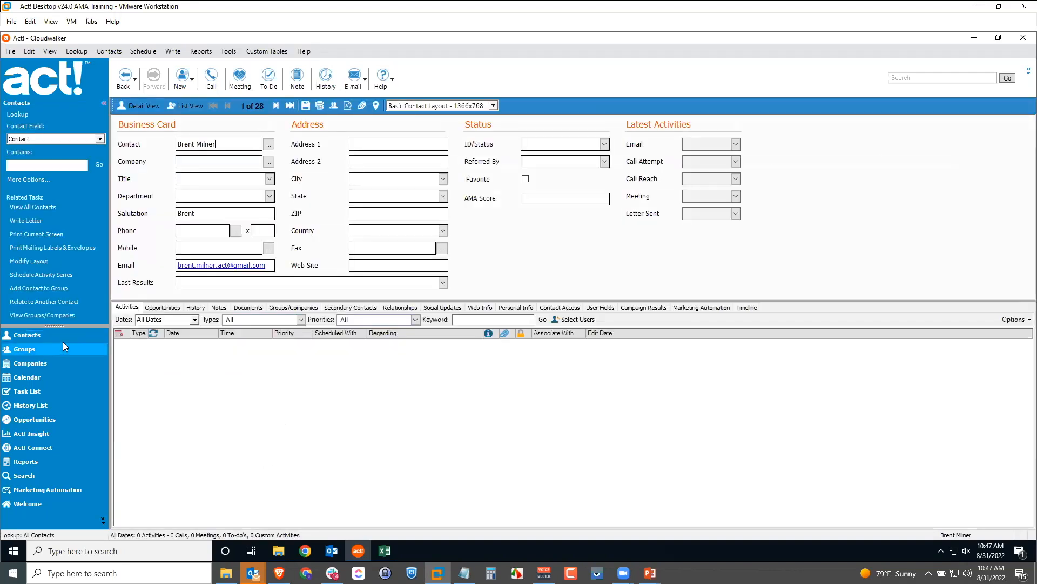
left_click(51, 164)
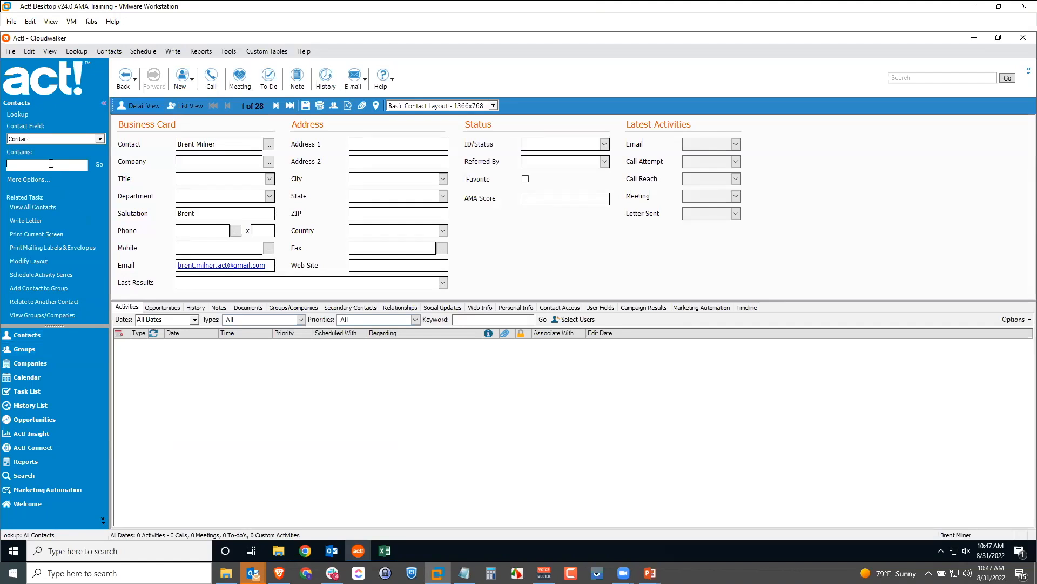
type("robert")
key("Return")
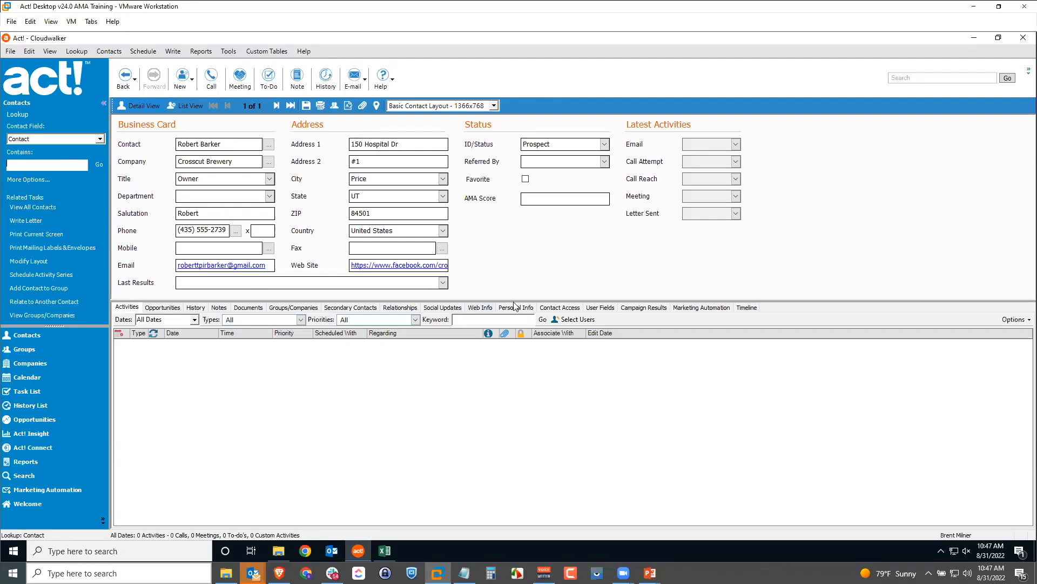
left_click(645, 308)
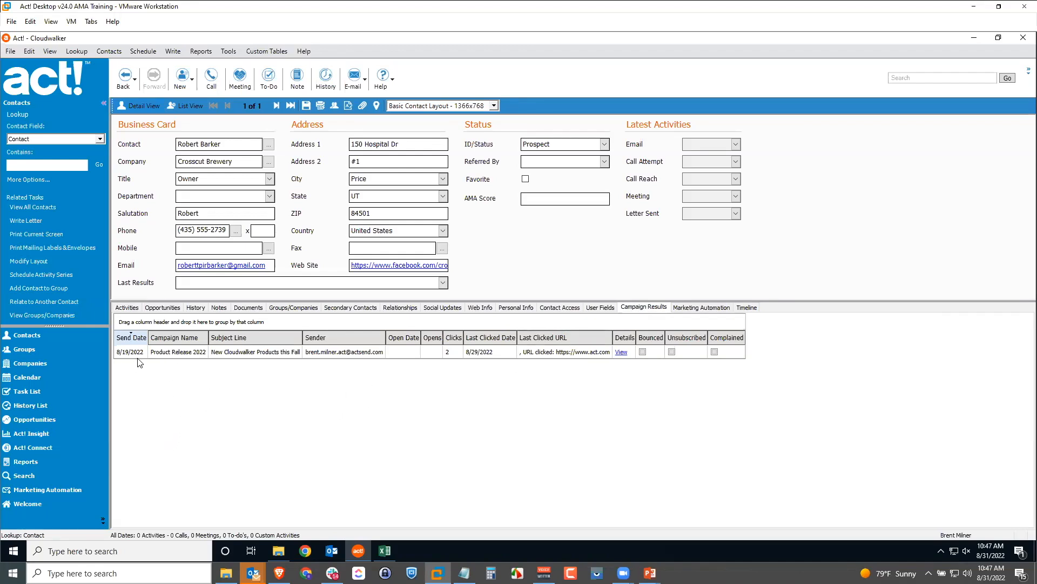
left_click(227, 352)
left_click(621, 352)
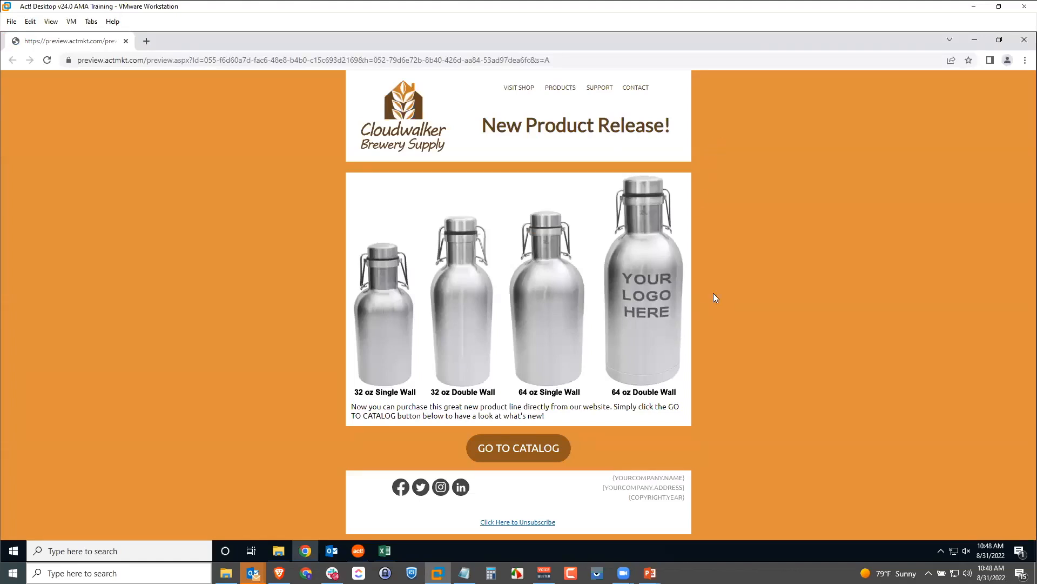
left_click(1023, 41)
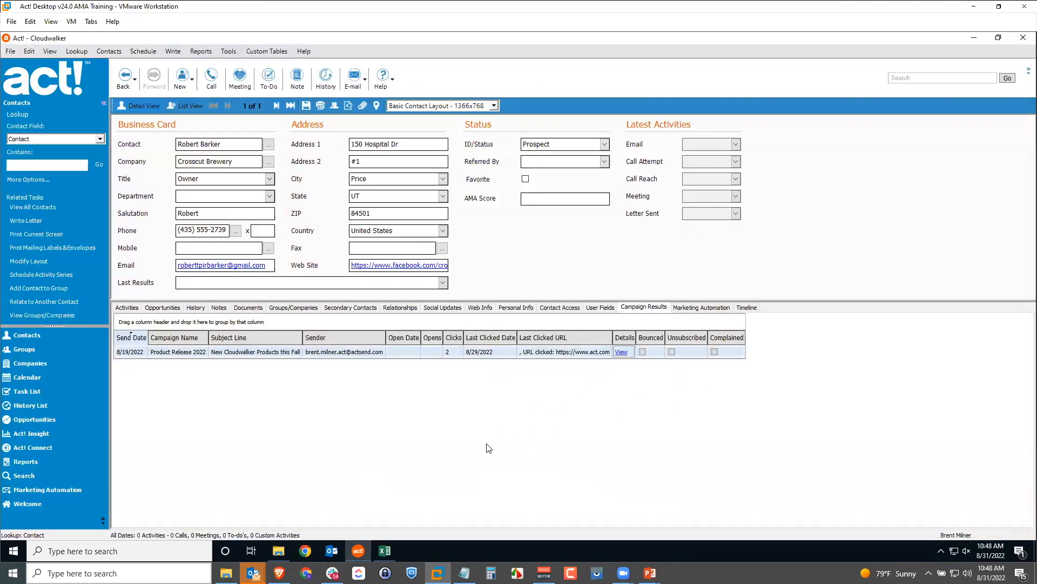